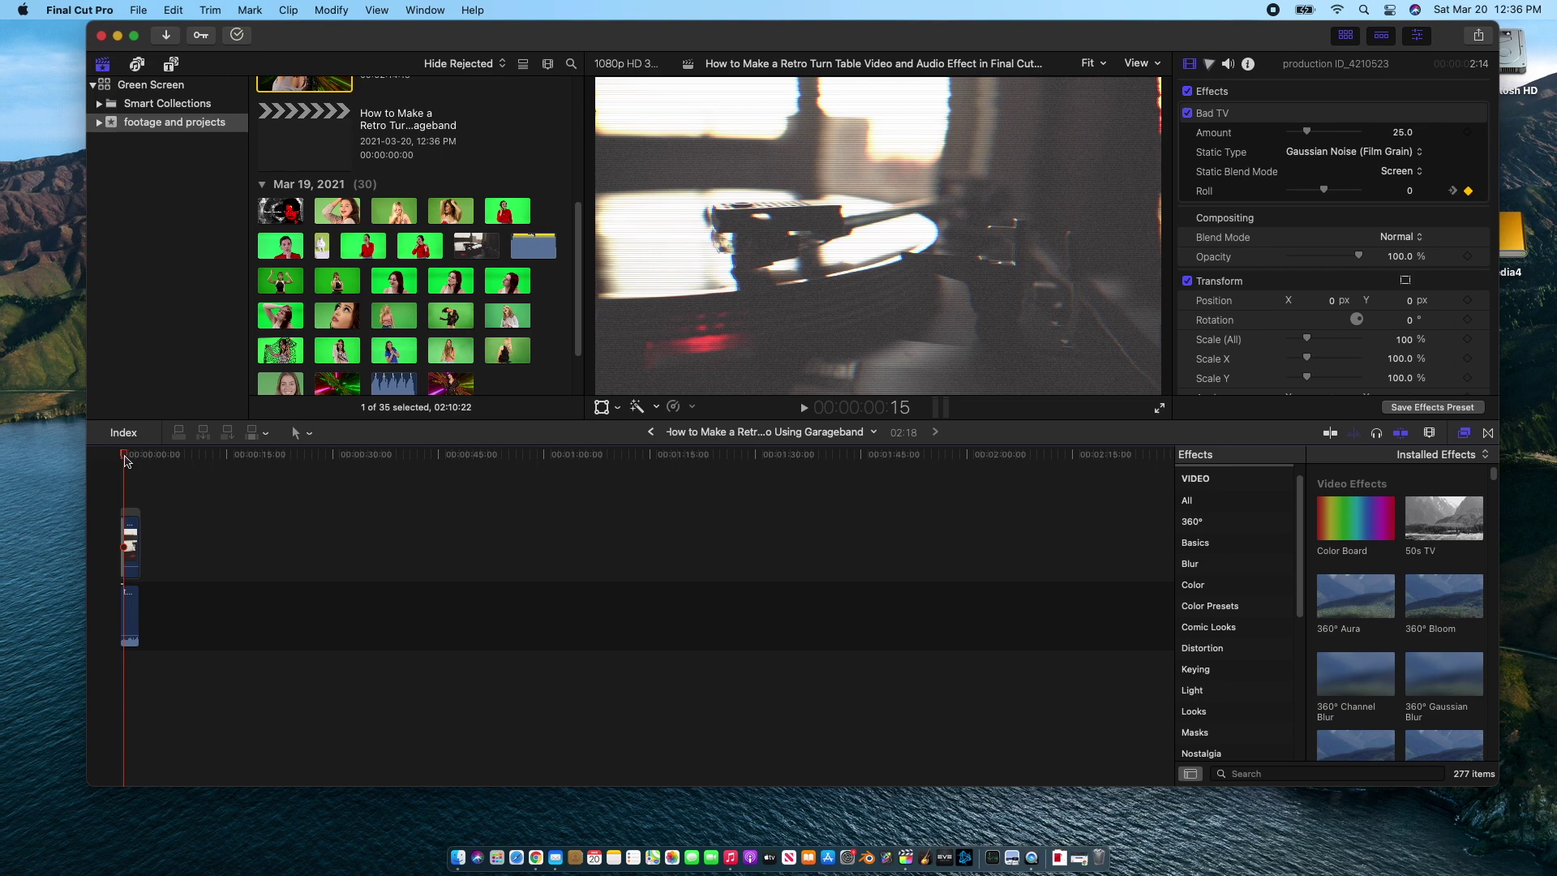
# - Play the existing retro turntable sequence from its beginning and replay it to review the finished effect
pyautogui.click(118, 457)
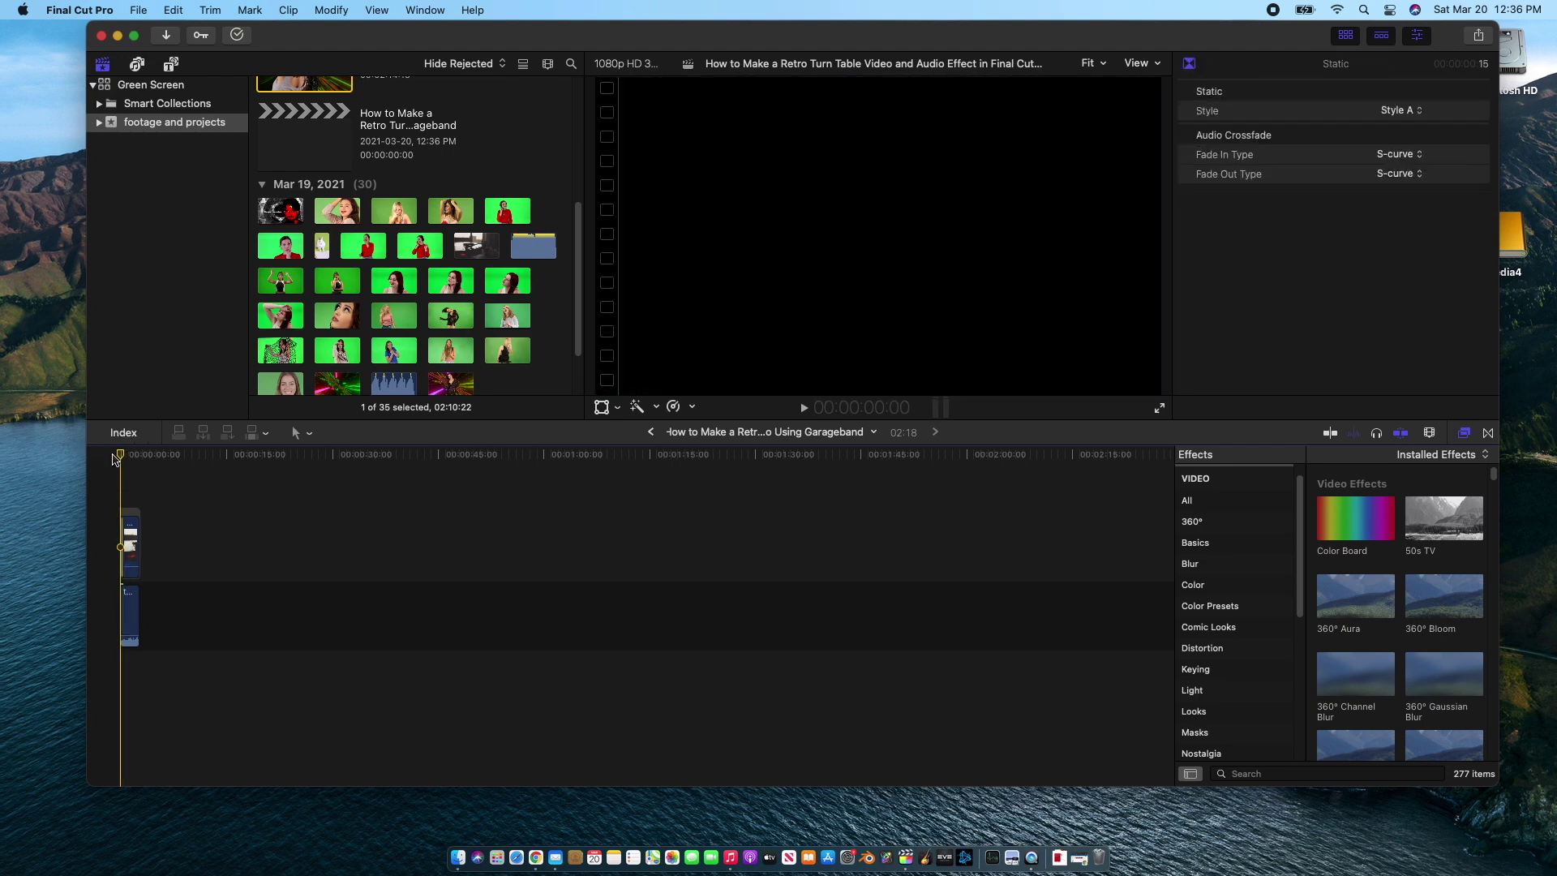
pyautogui.press('space')
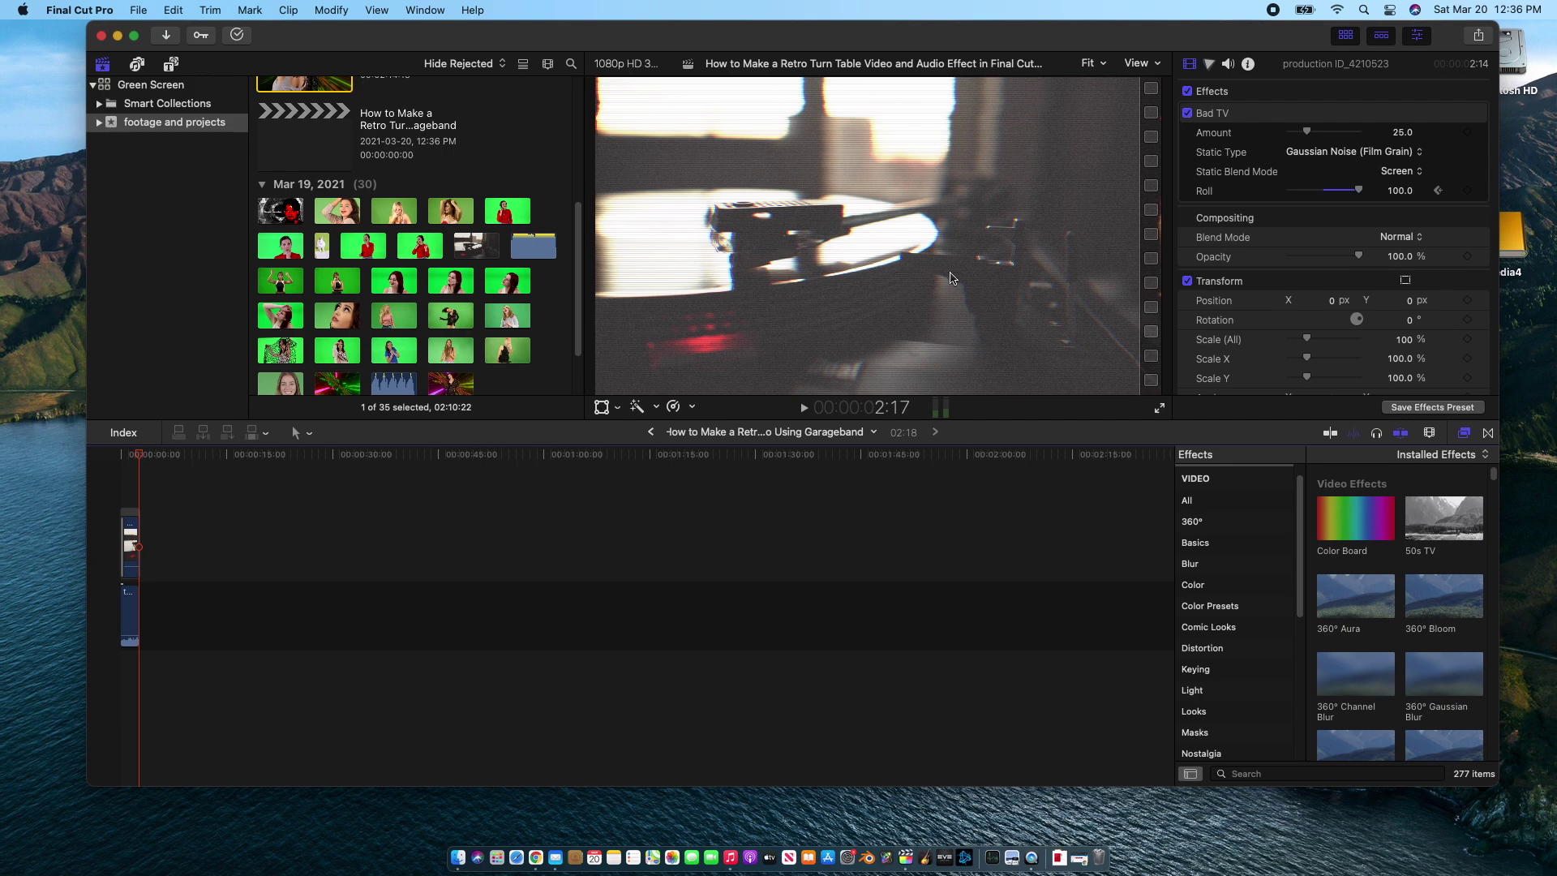
pyautogui.click(134, 457)
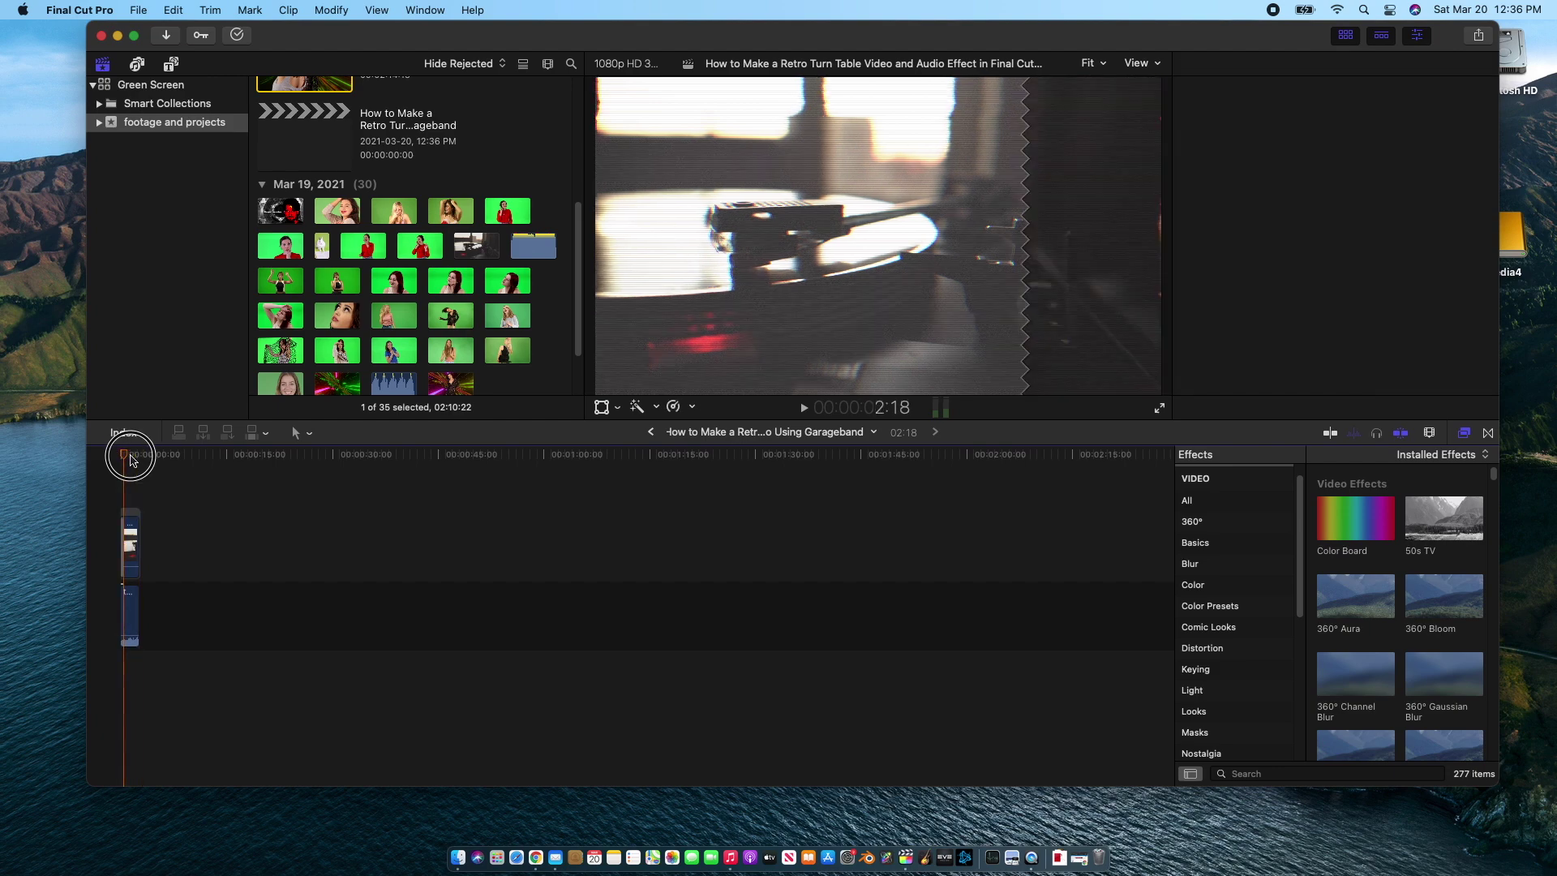
pyautogui.press('space')
pyautogui.click(132, 460)
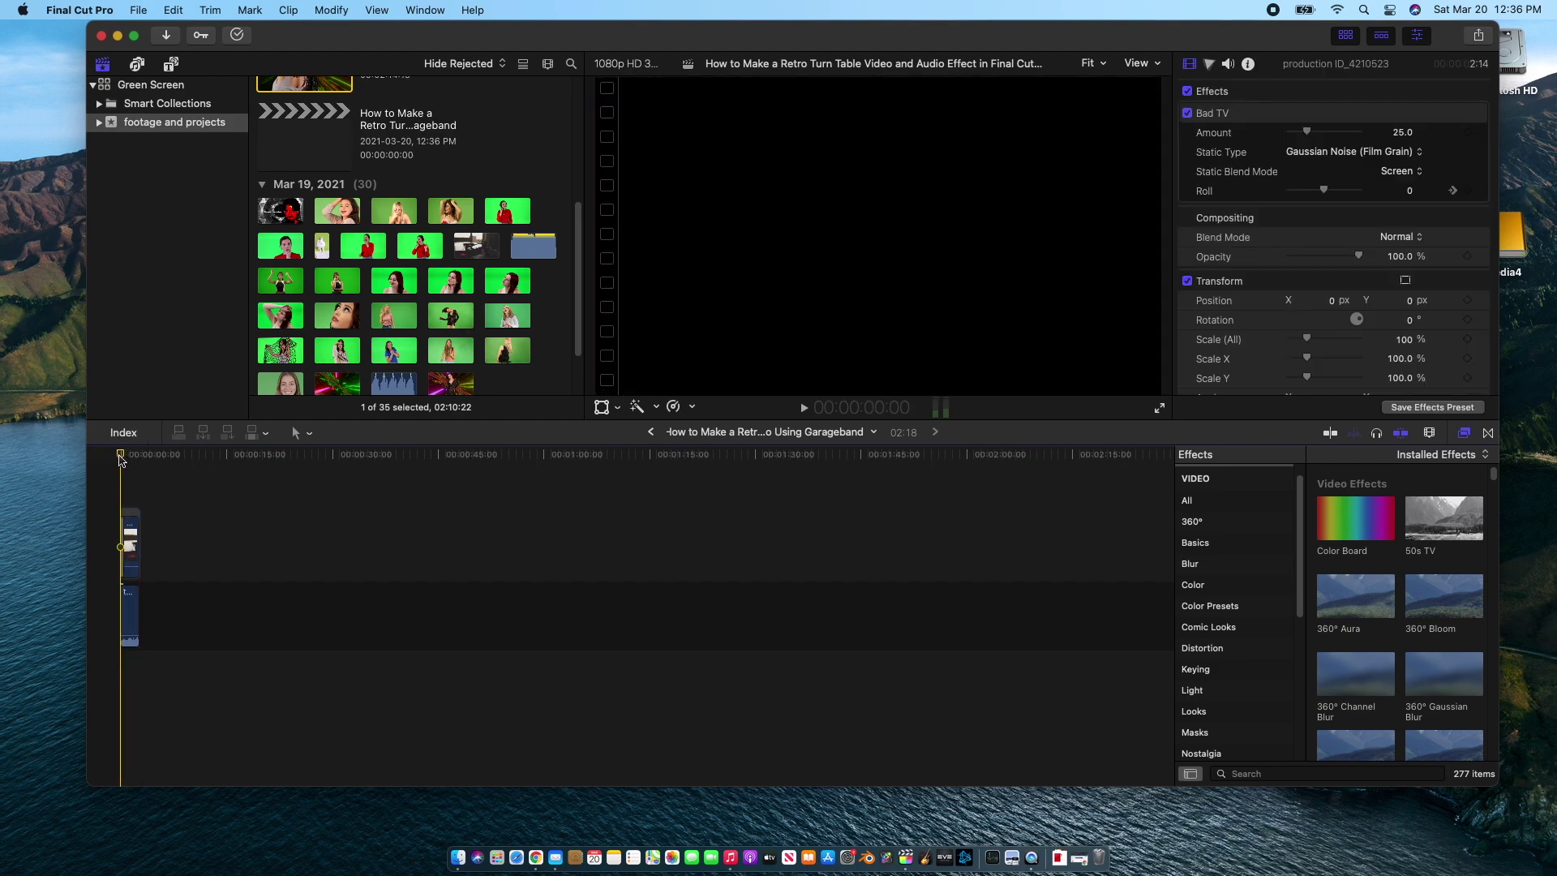
pyautogui.press('space')
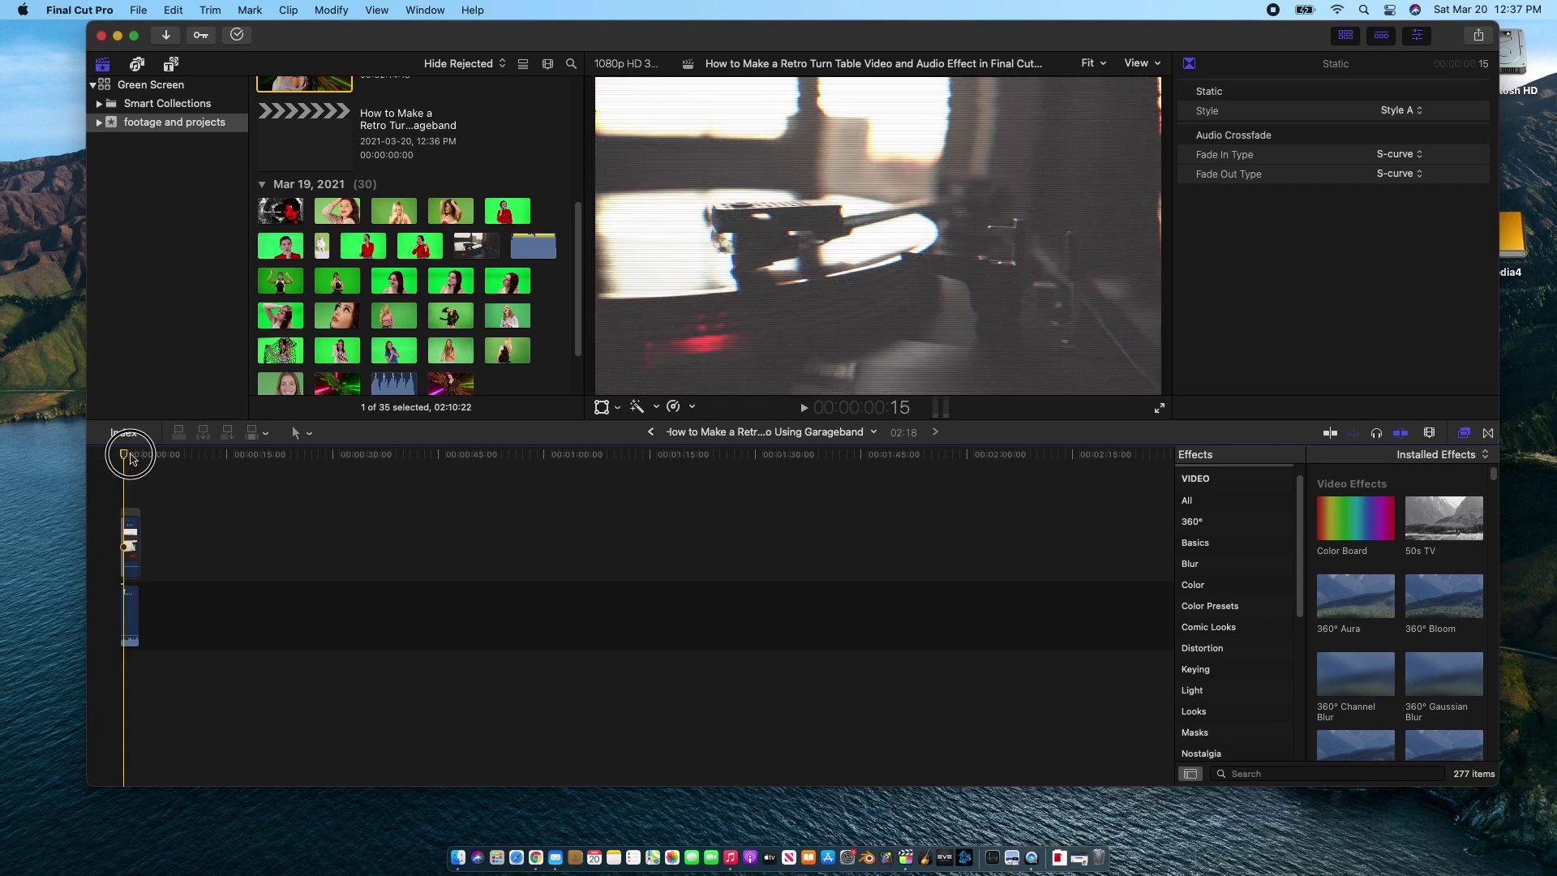
# - Append the turntable clip production ID_4210523 to the end of the main storyline and place the playhead at its start
pyautogui.moveTo(121, 456); pyautogui.dragTo(164, 455)
pyautogui.scroll(-3, 497, 220)
pyautogui.click(479, 175)
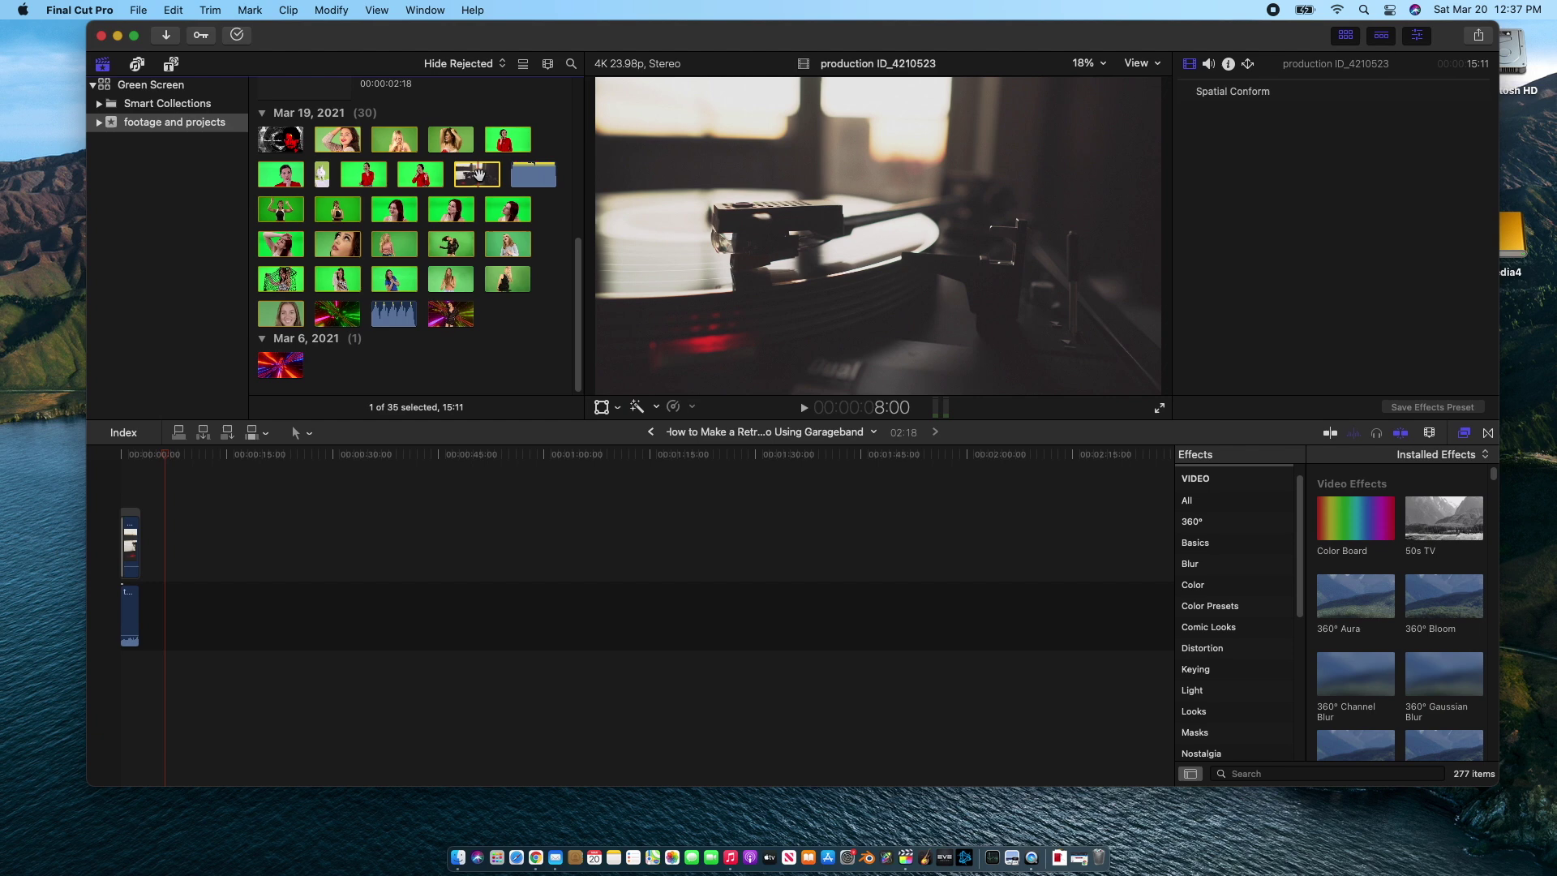
pyautogui.moveTo(479, 174); pyautogui.dragTo(141, 618)
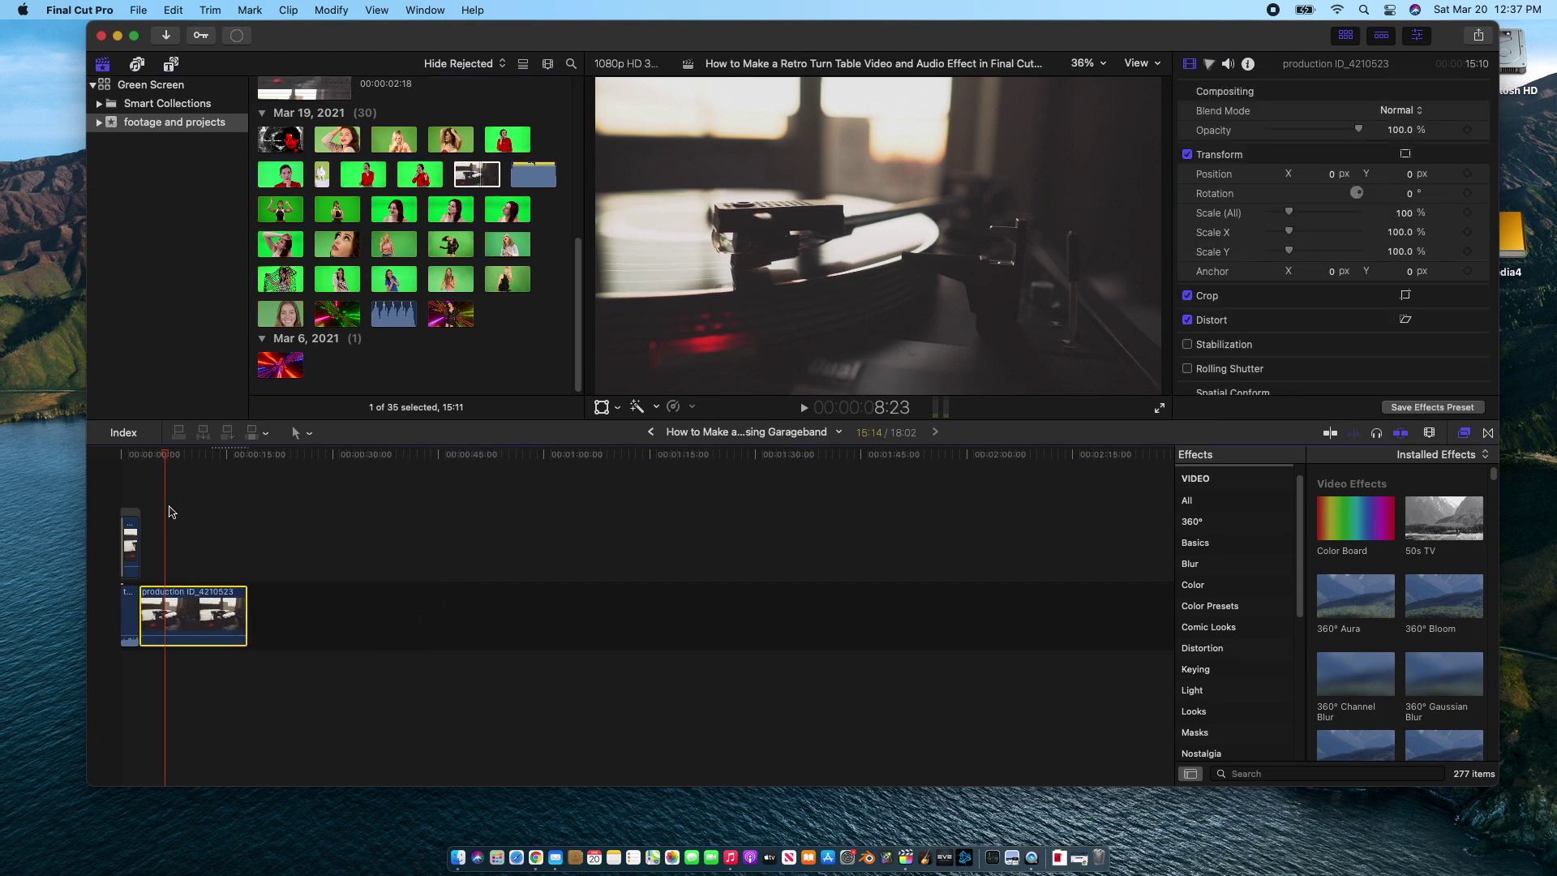
pyautogui.moveTo(193, 618); pyautogui.dragTo(278, 614)
pyautogui.click(140, 455)
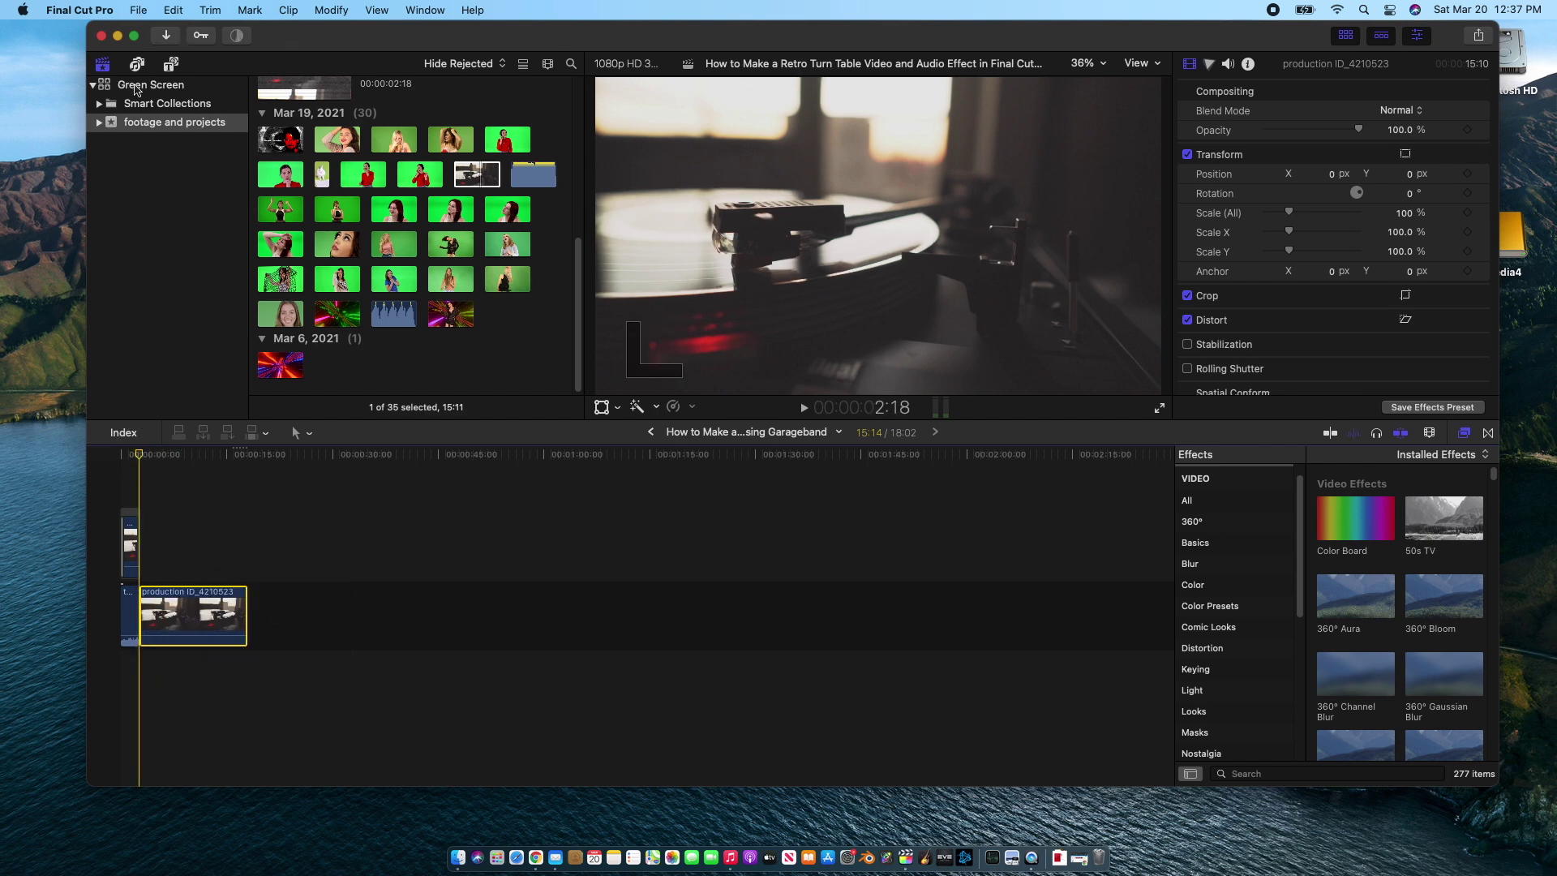
# - Insert the blue Vivid solid generator ahead of the turntable clip and play the turntable footage that follows it
pyautogui.click(170, 64)
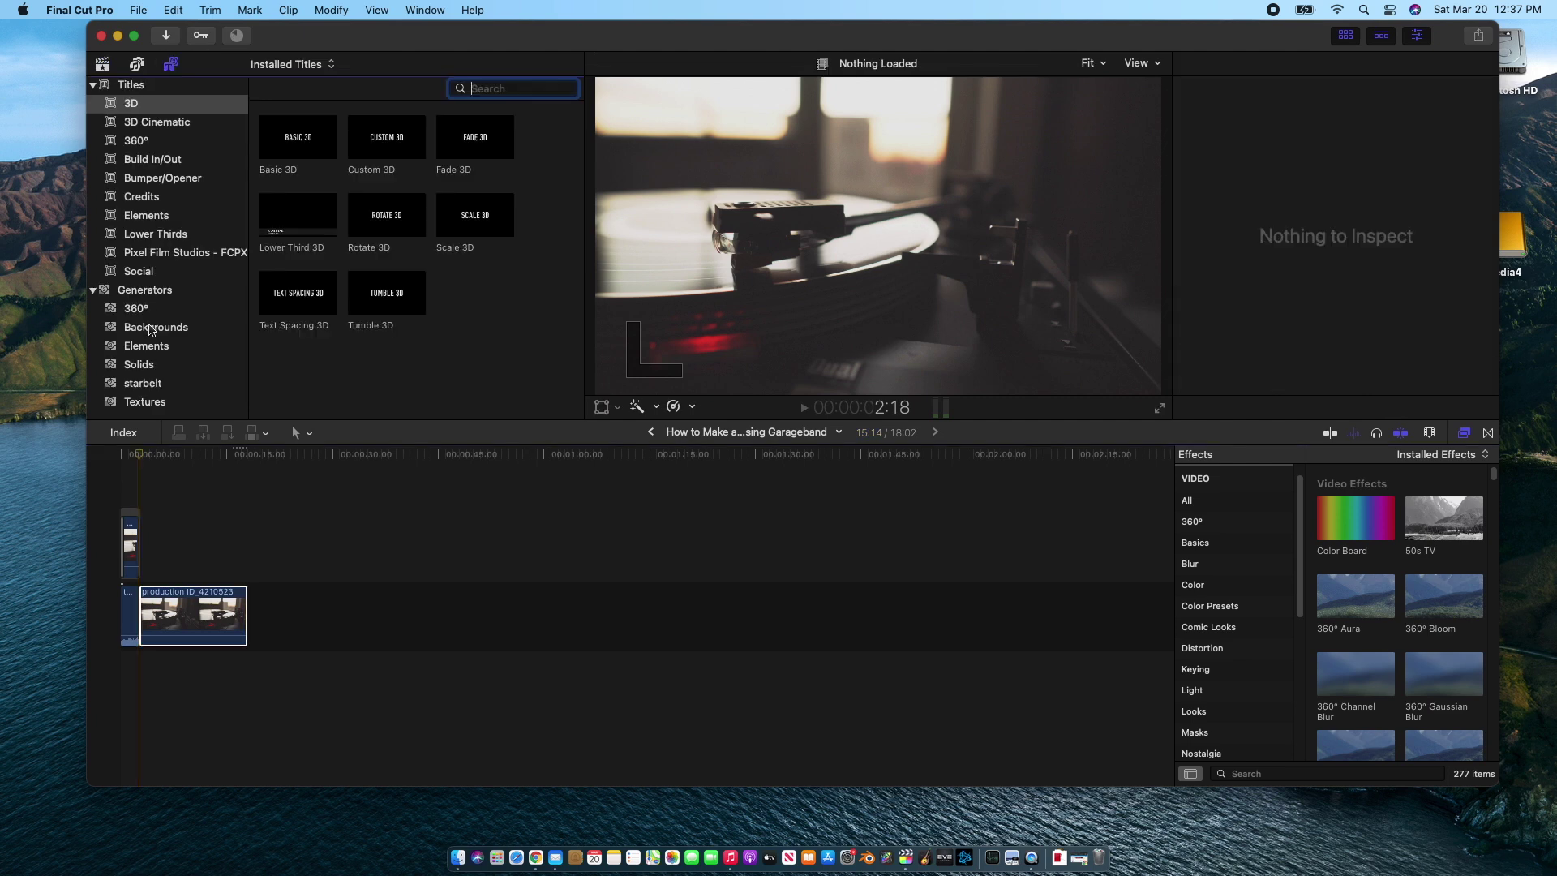
pyautogui.click(151, 366)
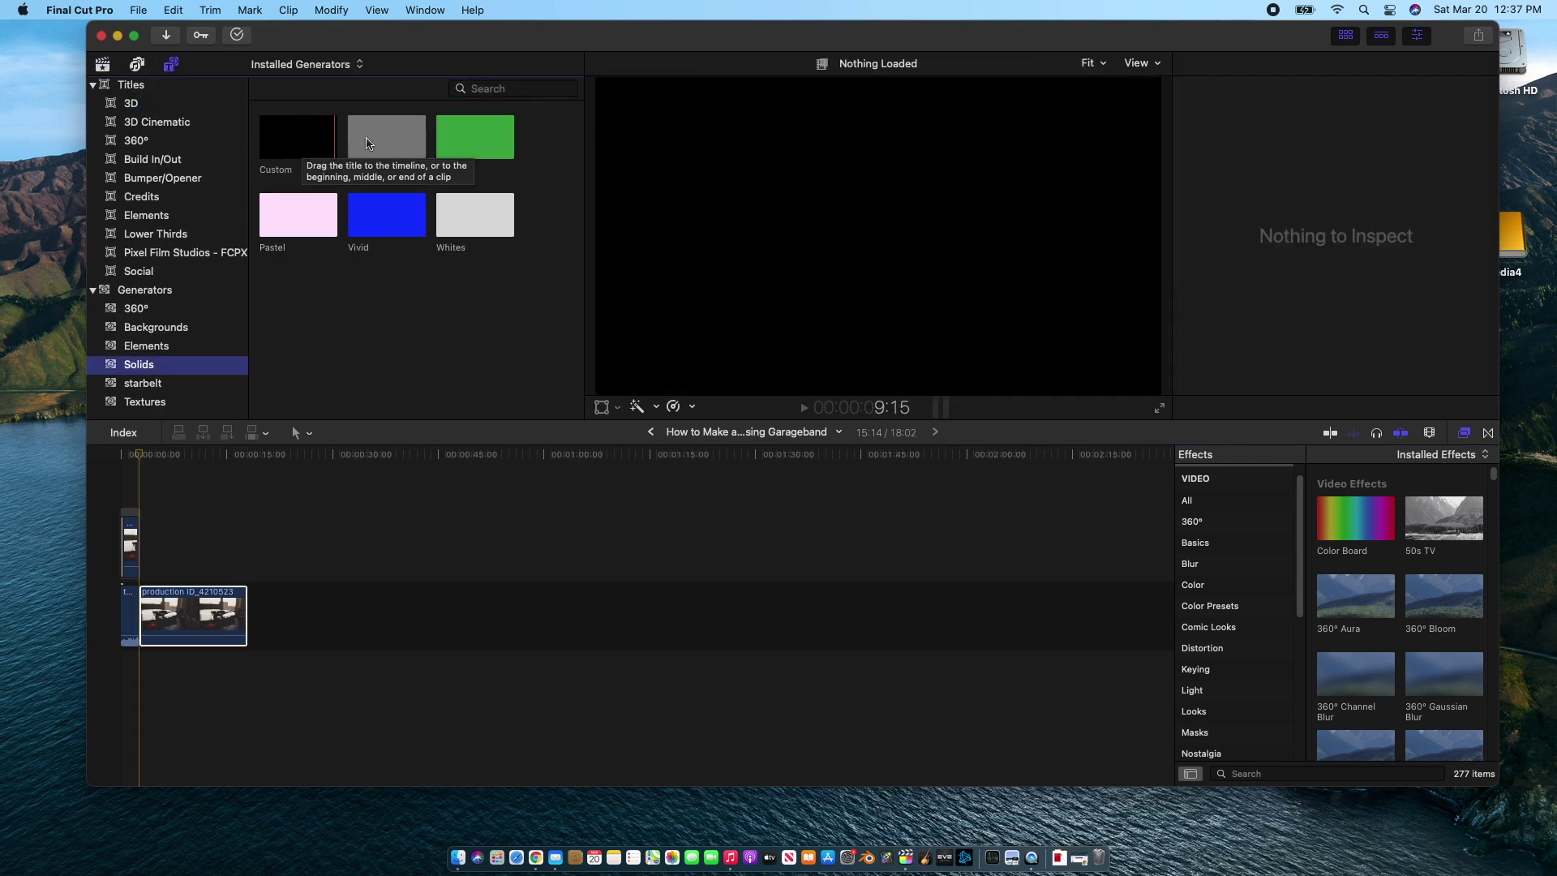
pyautogui.moveTo(374, 217); pyautogui.dragTo(193, 604)
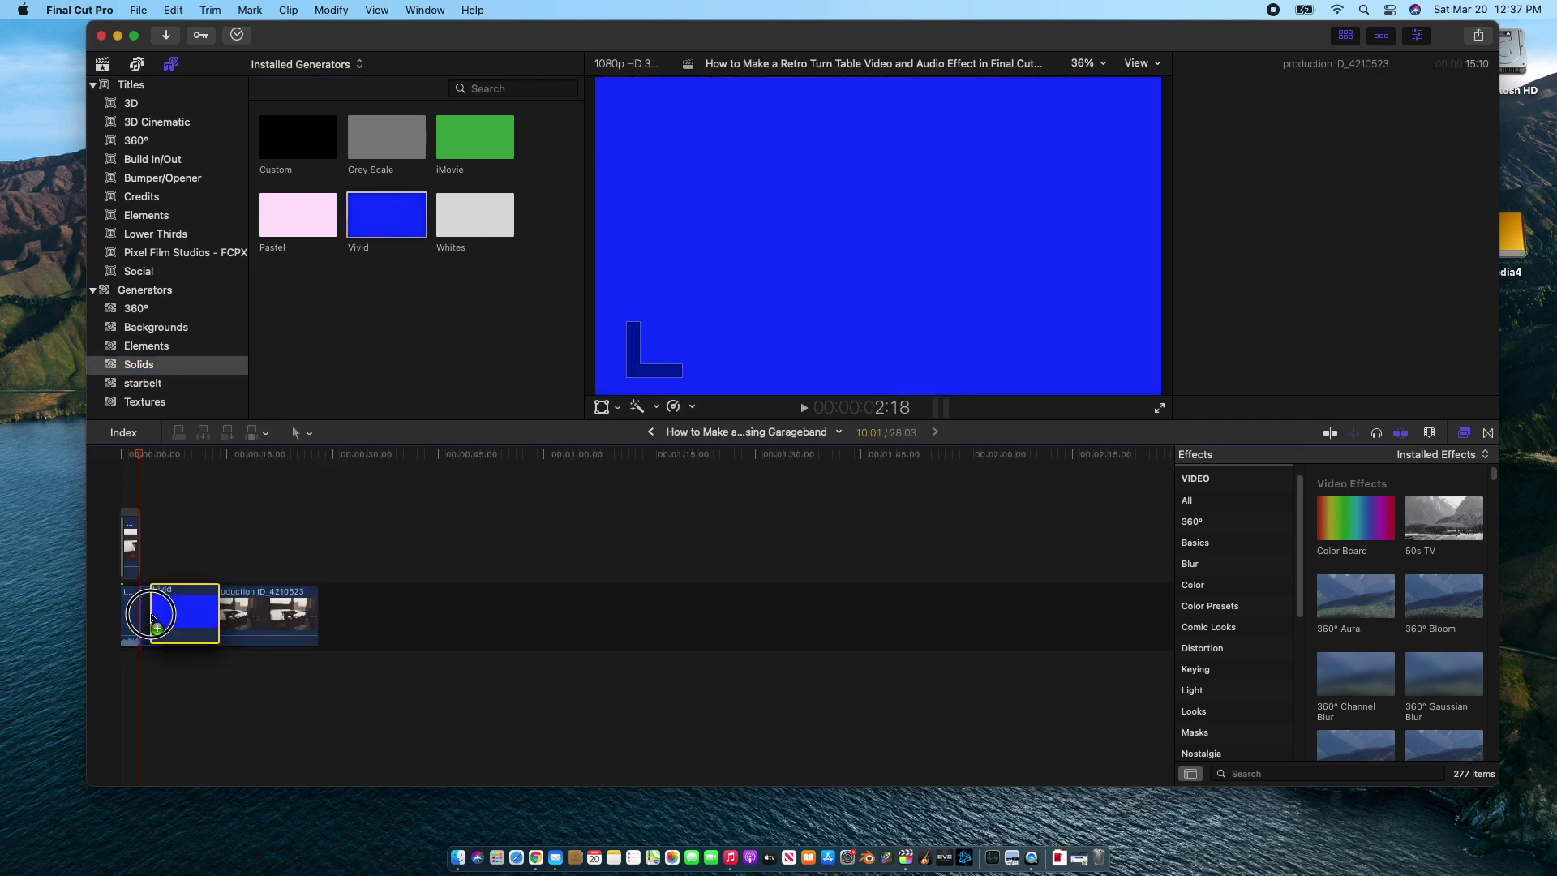
pyautogui.moveTo(150, 467); pyautogui.dragTo(217, 478)
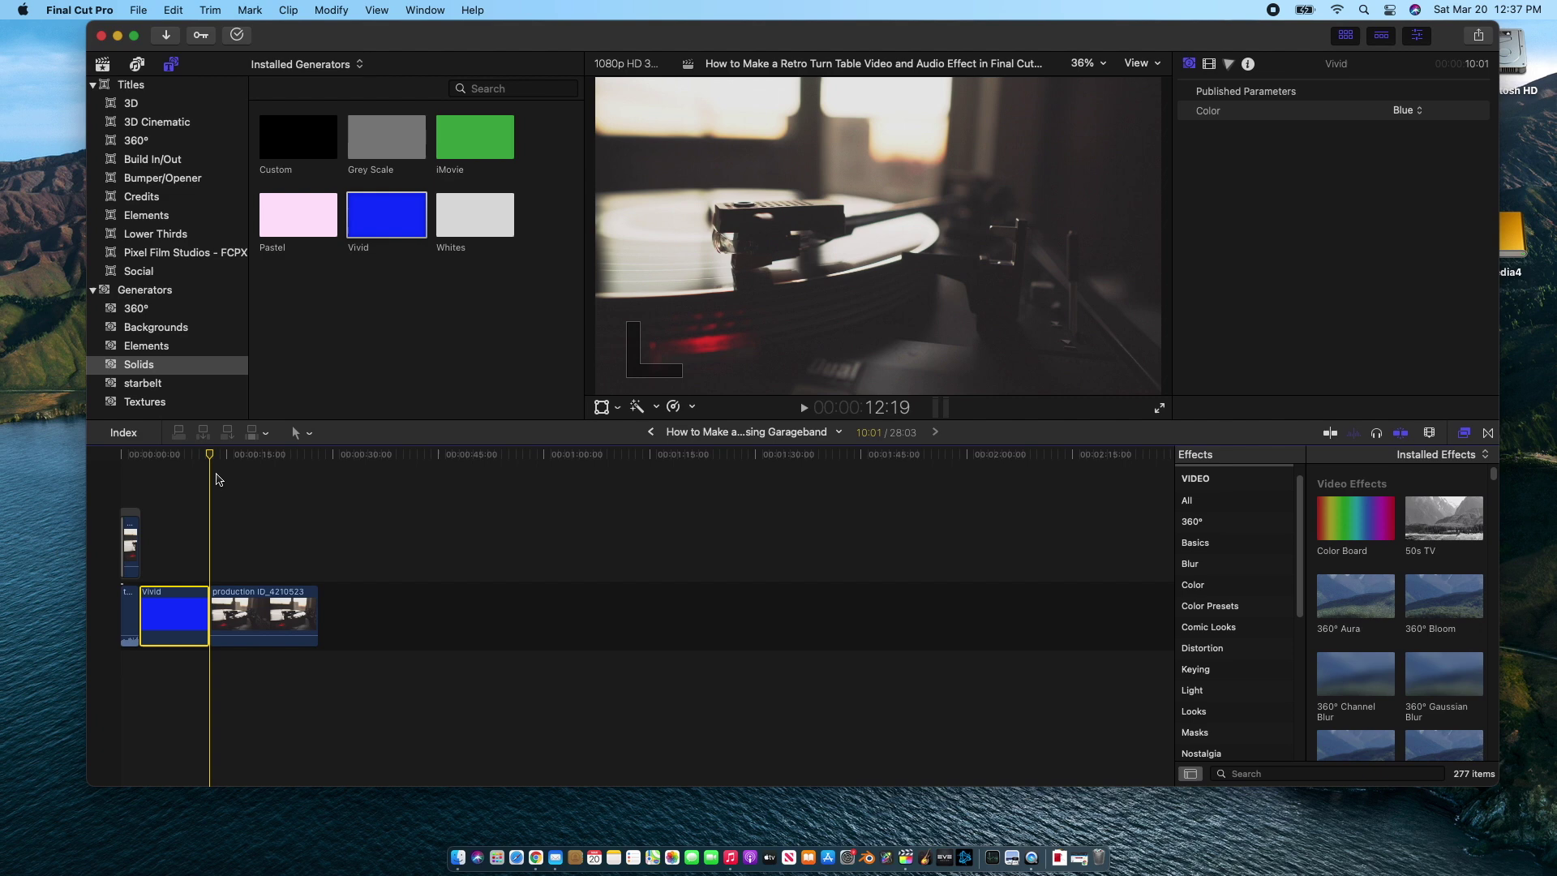
pyautogui.press('space')
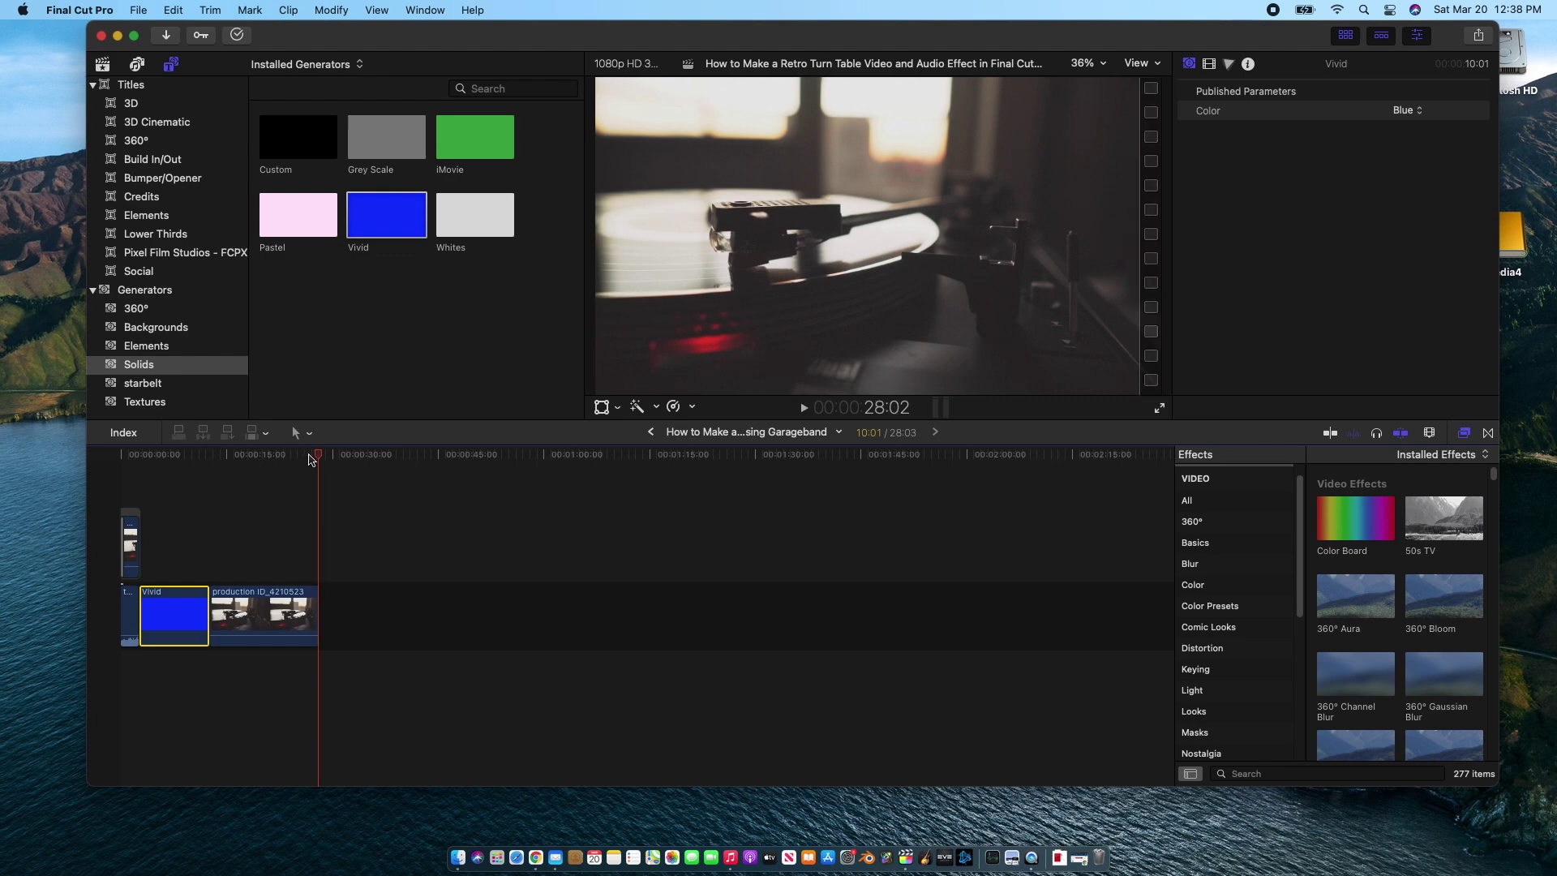
pyautogui.moveTo(314, 455); pyautogui.dragTo(257, 462)
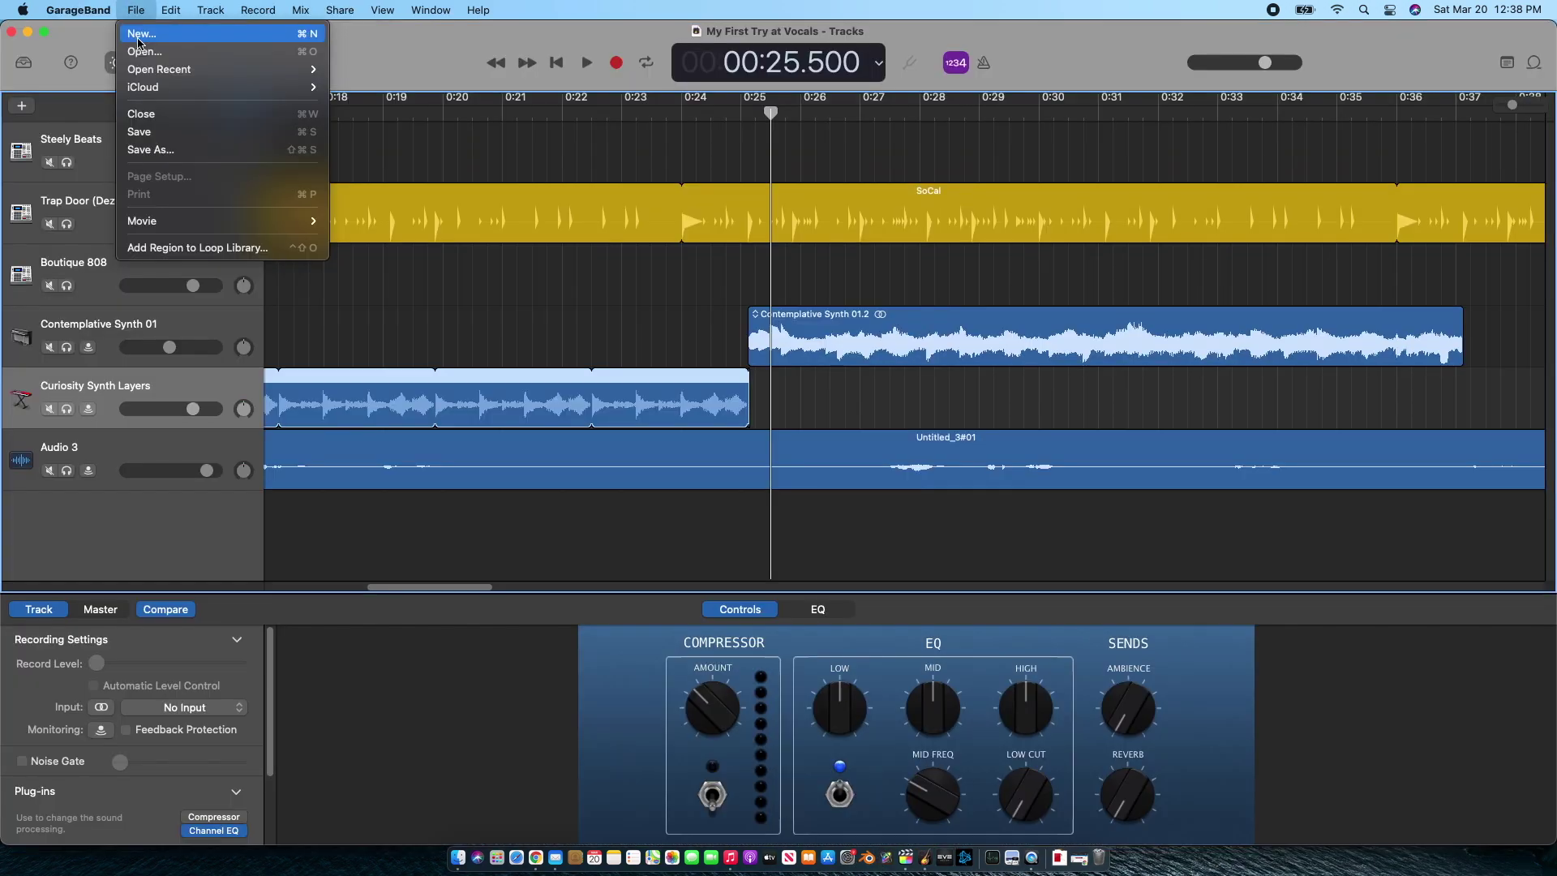
# - Create a new empty GarageBand project with a Software Instrument track
pyautogui.click(139, 37)
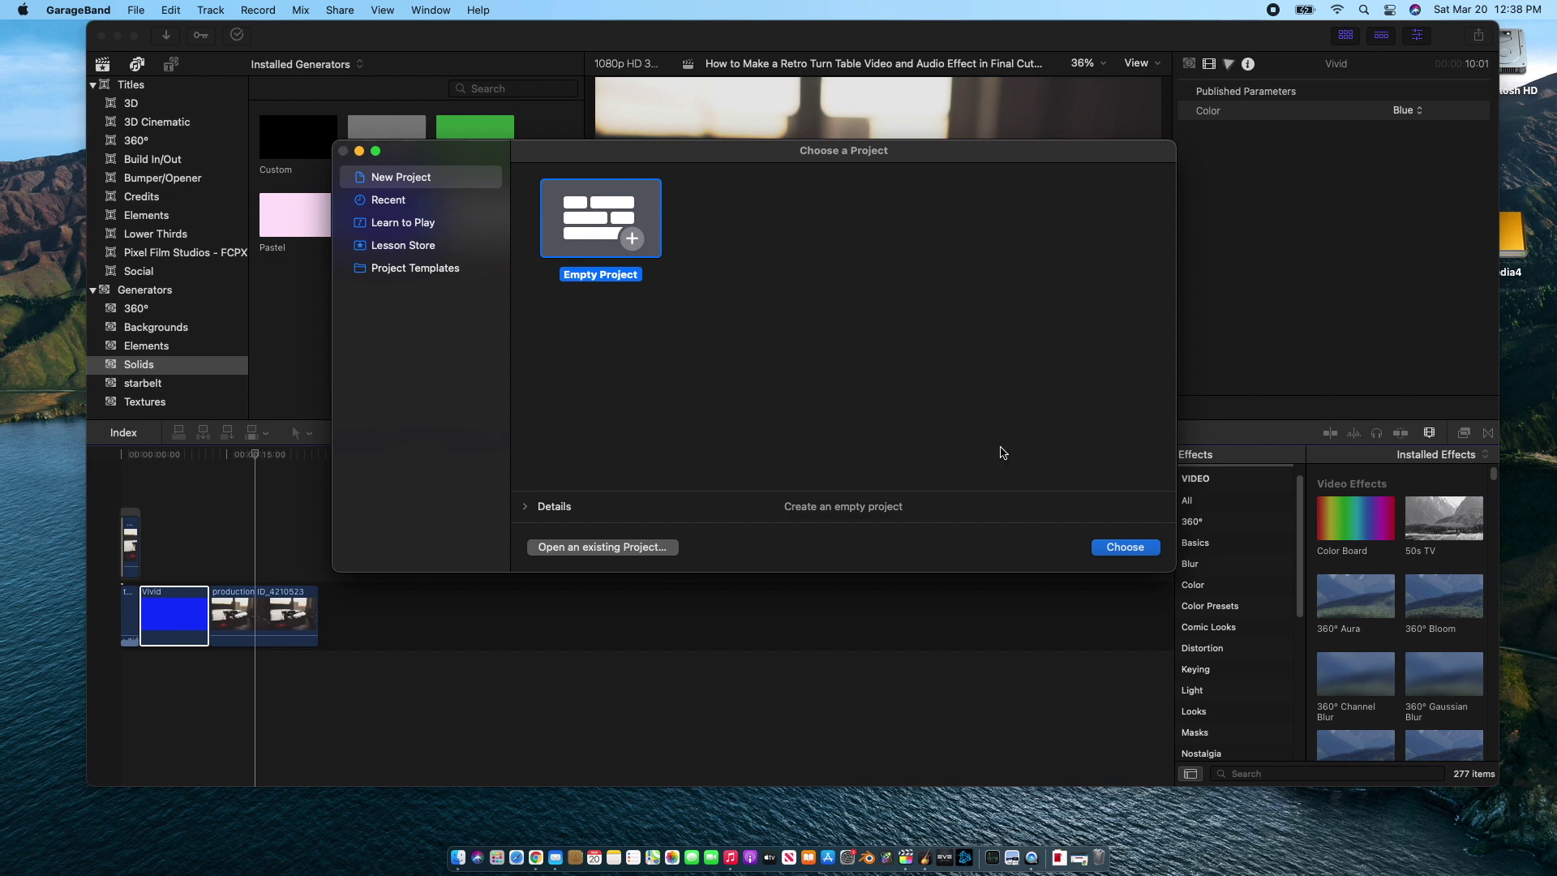
pyautogui.click(1125, 547)
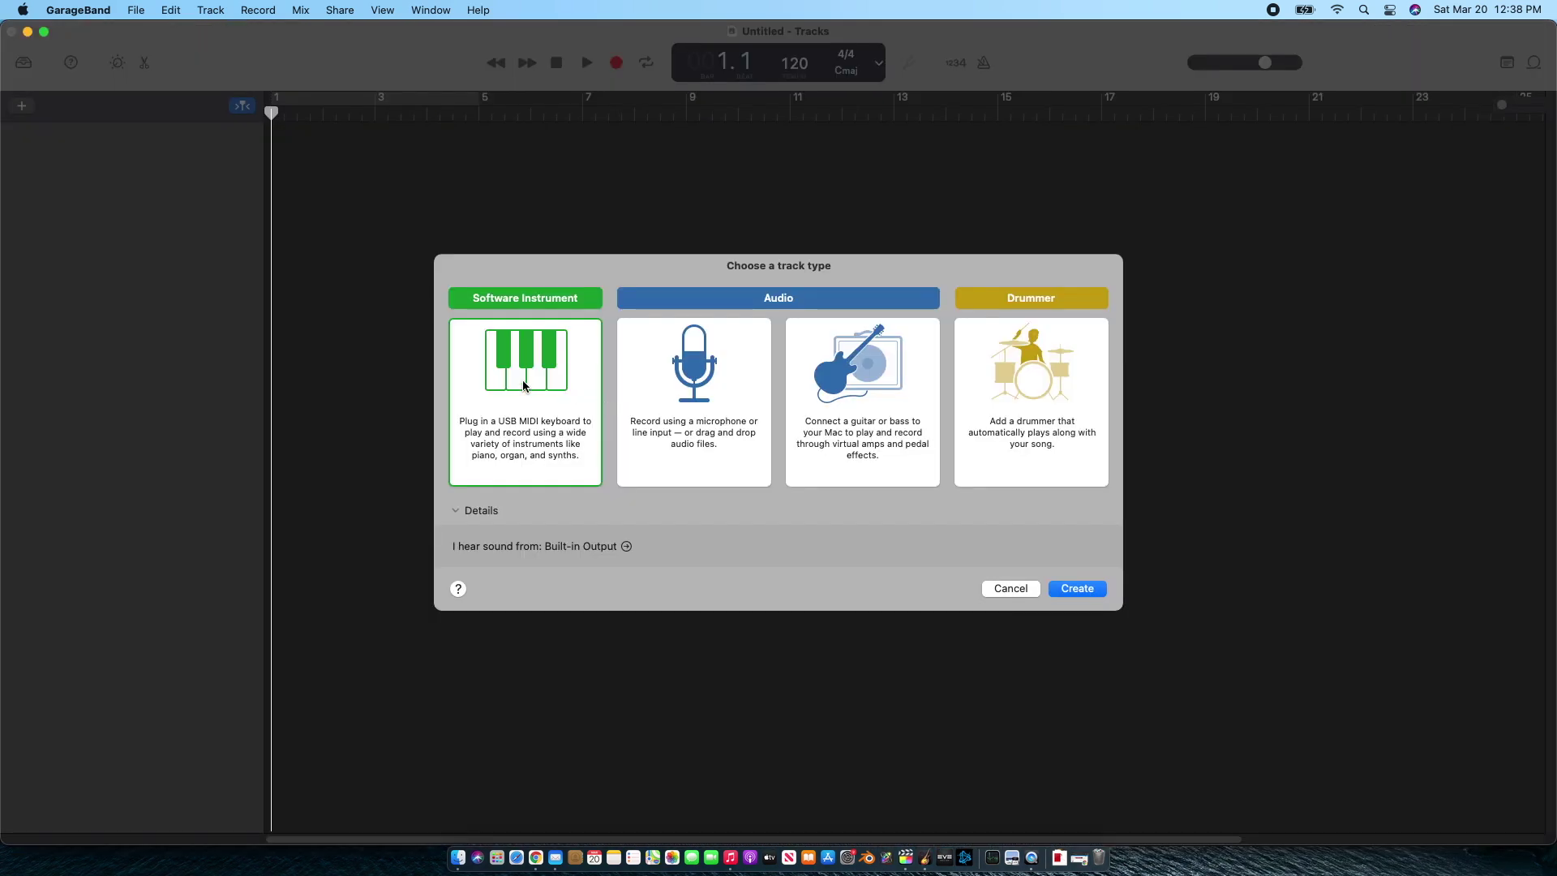
pyautogui.click(1078, 590)
pyautogui.click(636, 295)
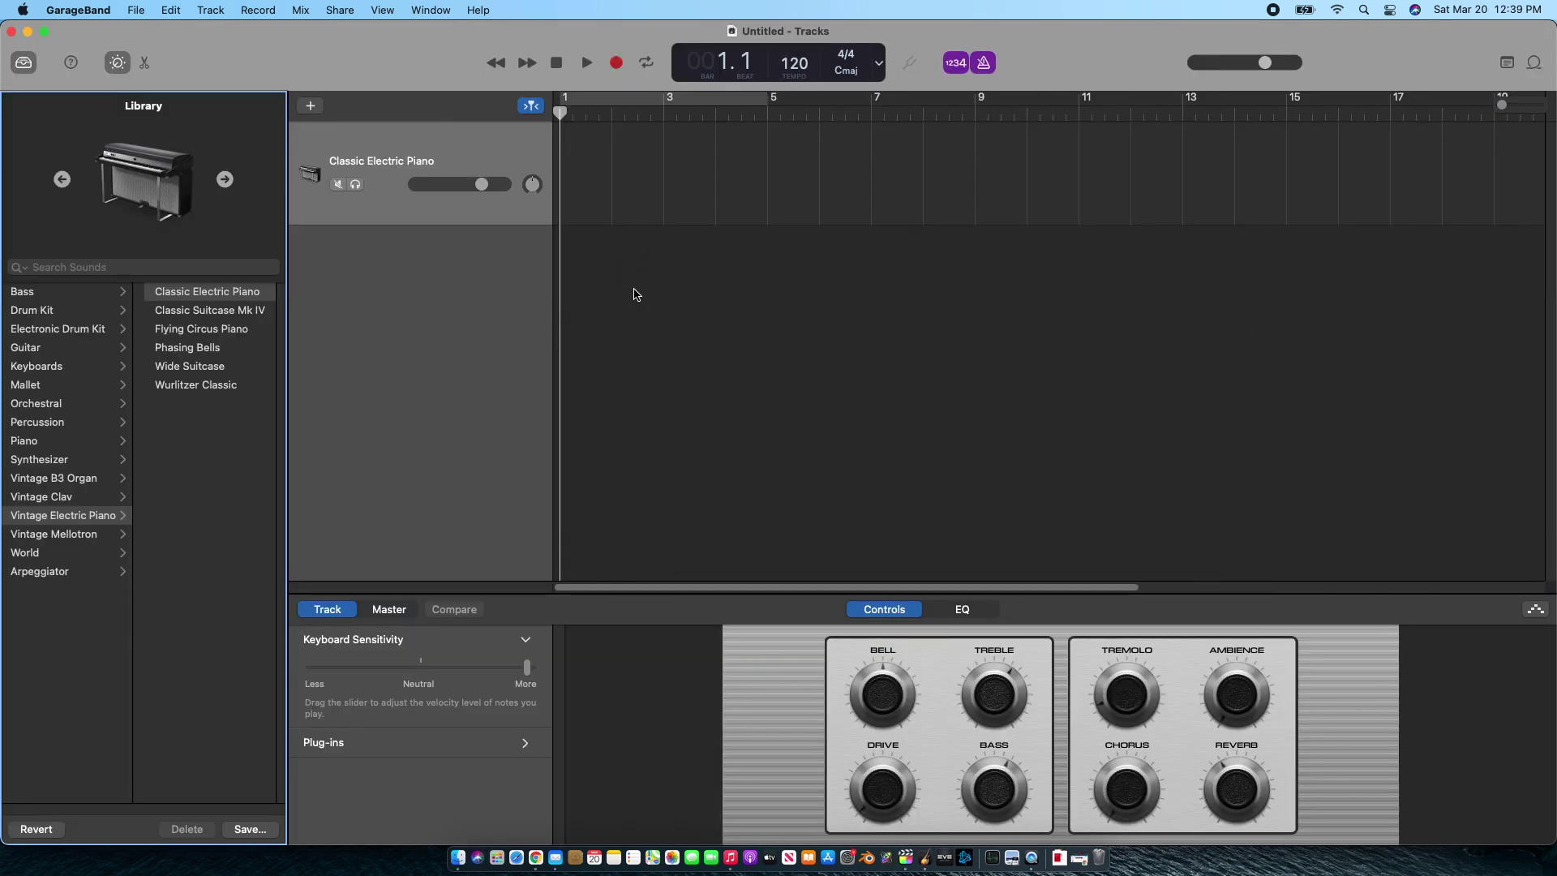
# - Show the Musical Typing keyboard and assign the Outer Lands Synth pad sound from the Synthesizer category to the track
pyautogui.press('super+k')
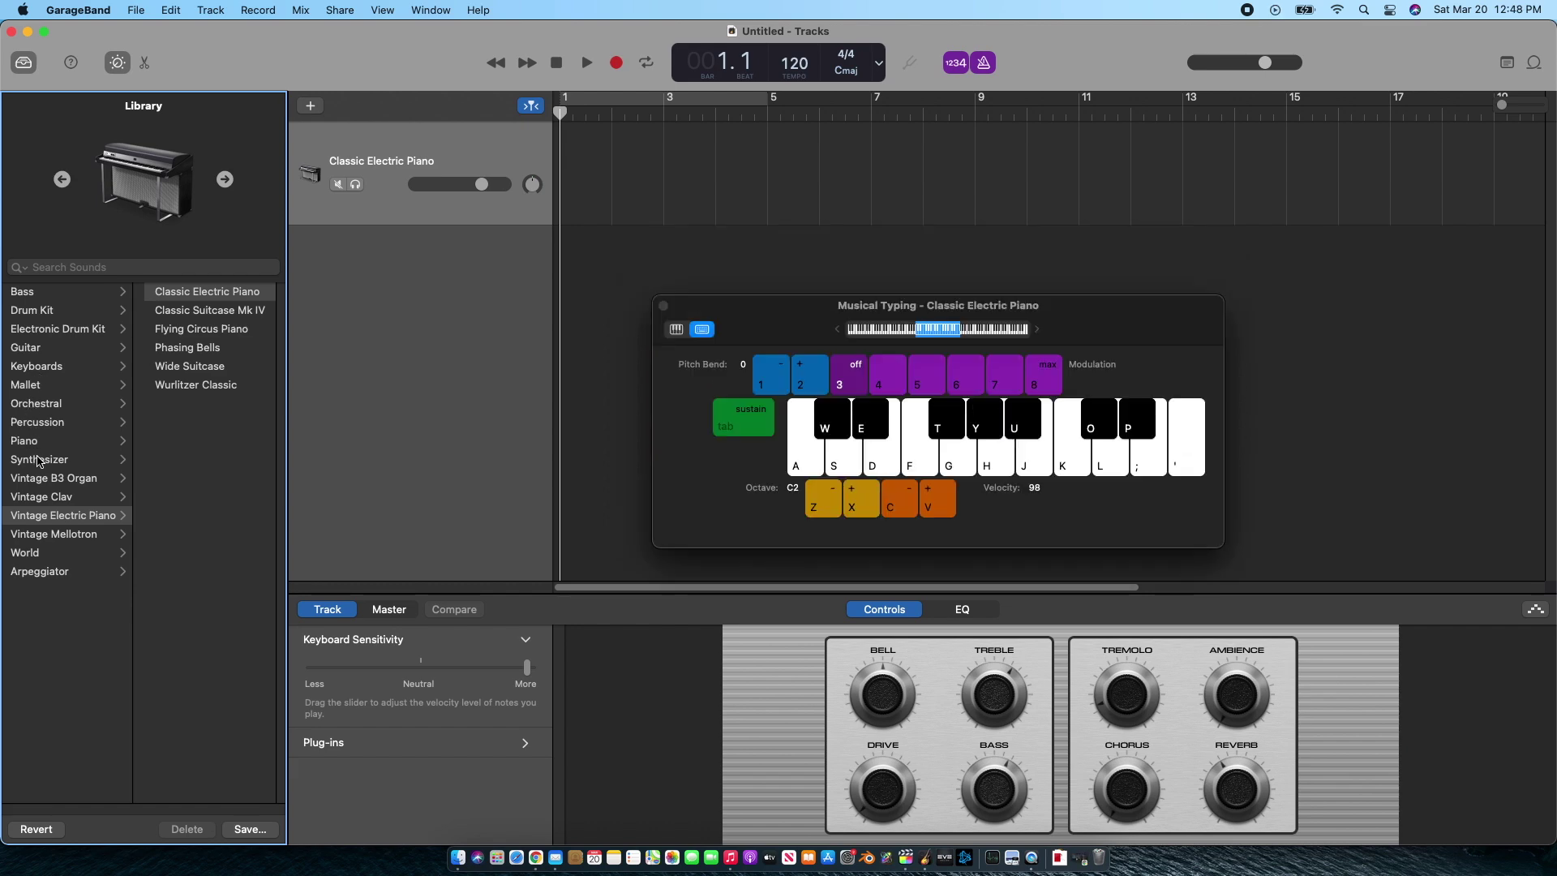
pyautogui.click(38, 461)
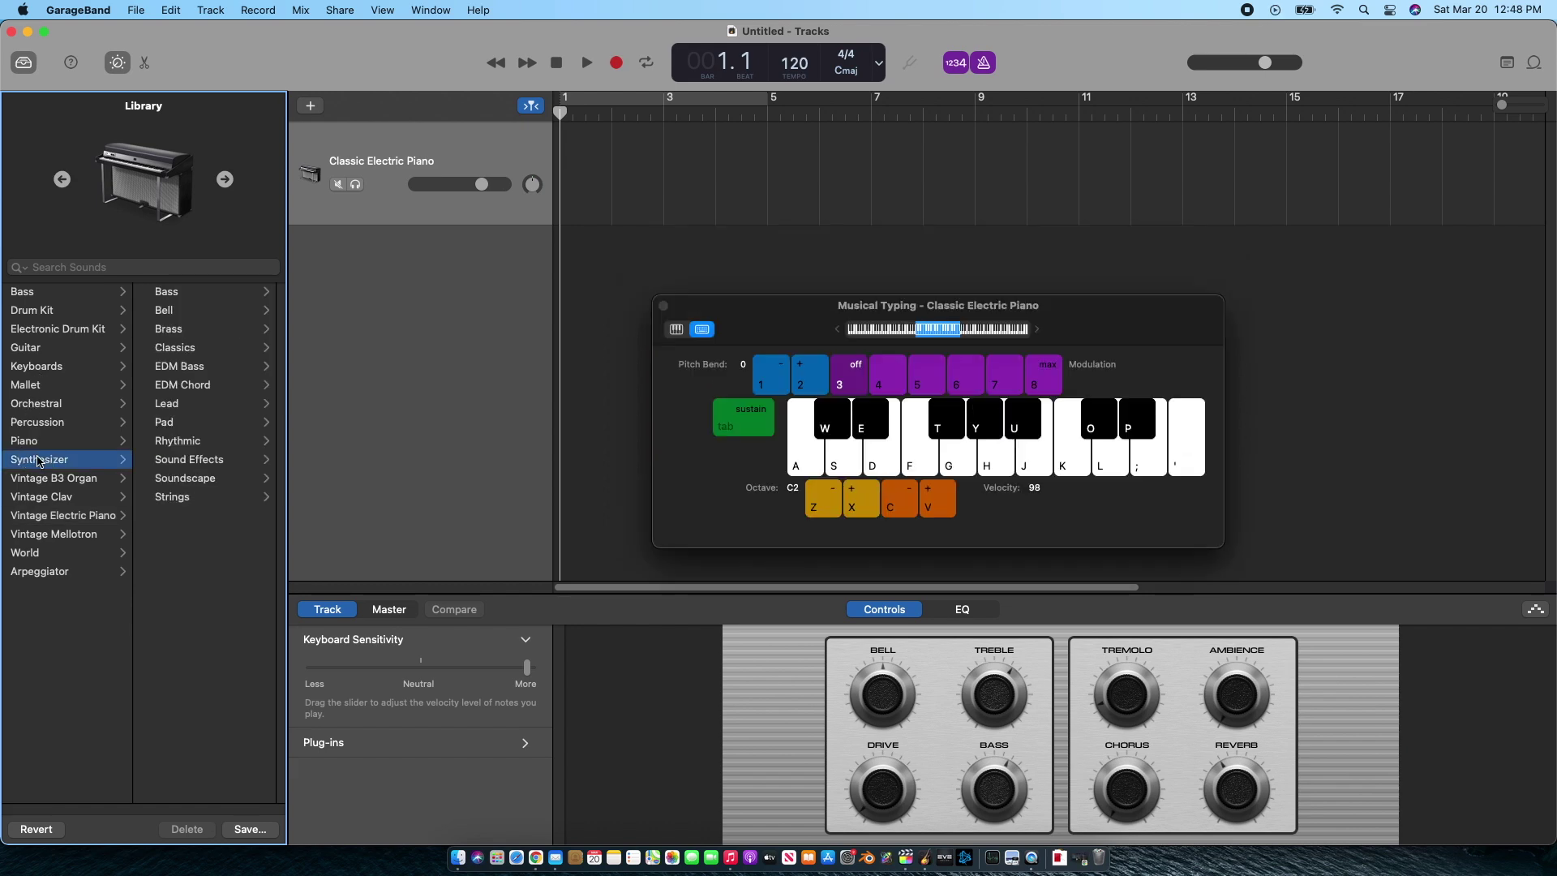
pyautogui.click(169, 423)
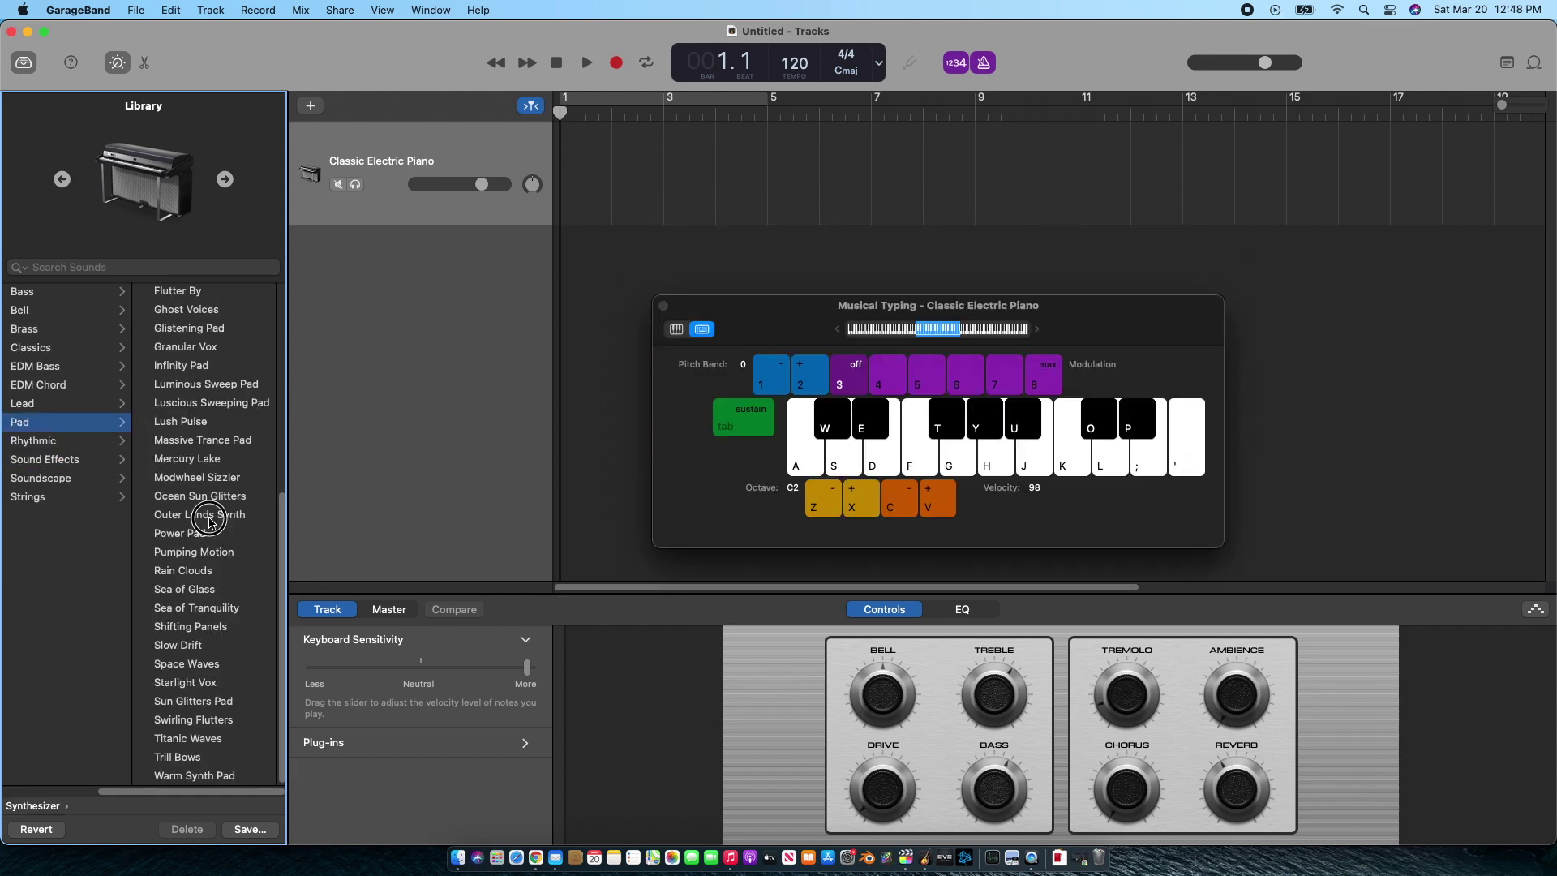
pyautogui.click(210, 522)
# - Lower the Musical Typing octave to C-2 and turn off the metronome
pyautogui.click(796, 466)
pyautogui.click(796, 466)
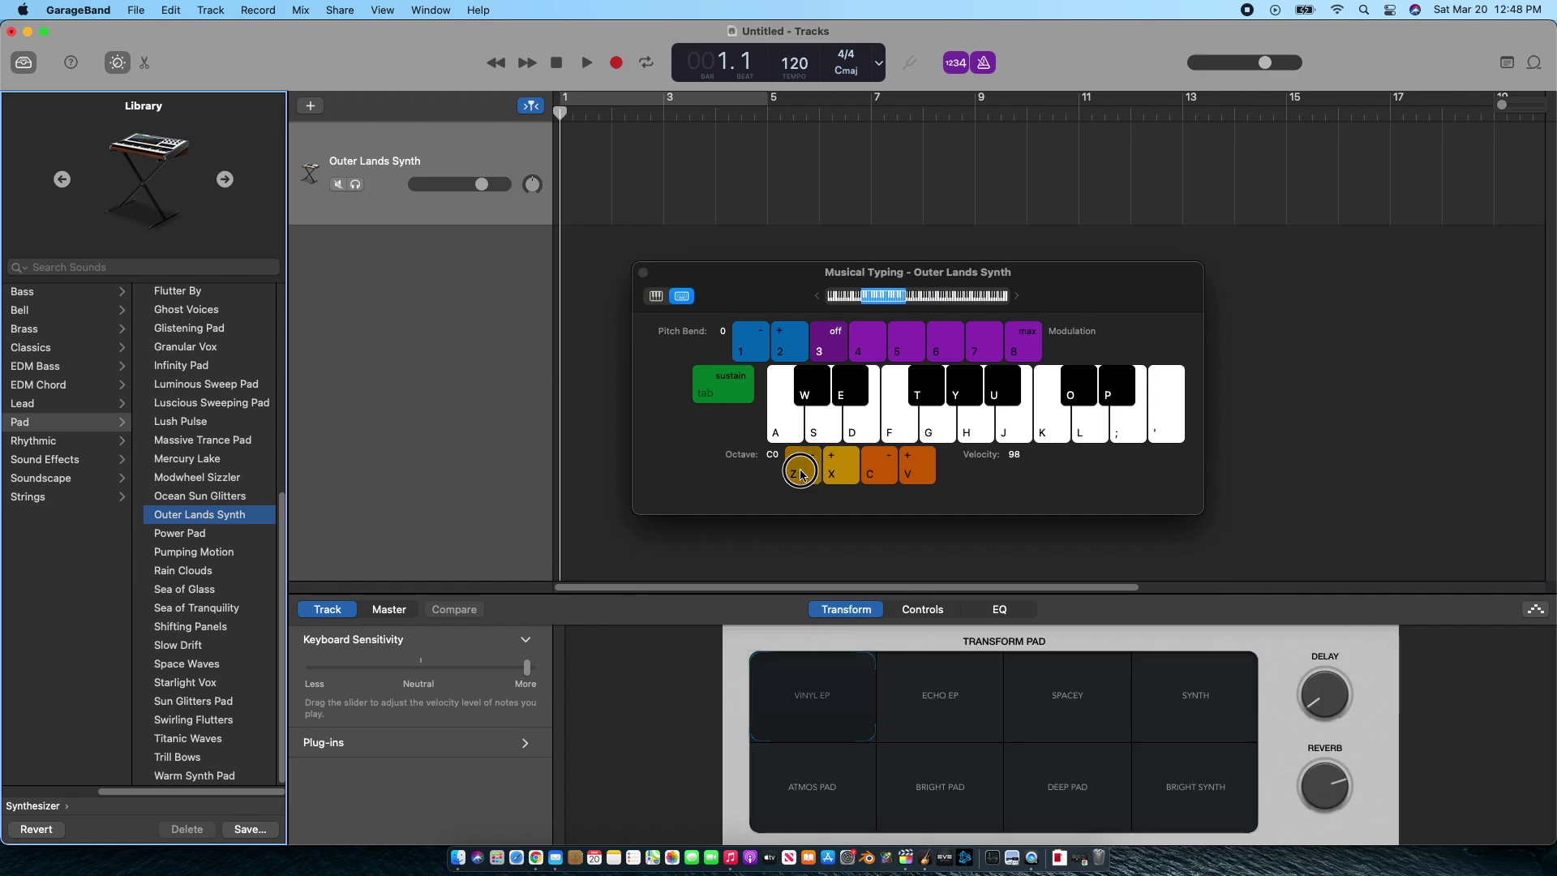
pyautogui.click(796, 467)
pyautogui.click(796, 466)
pyautogui.click(984, 68)
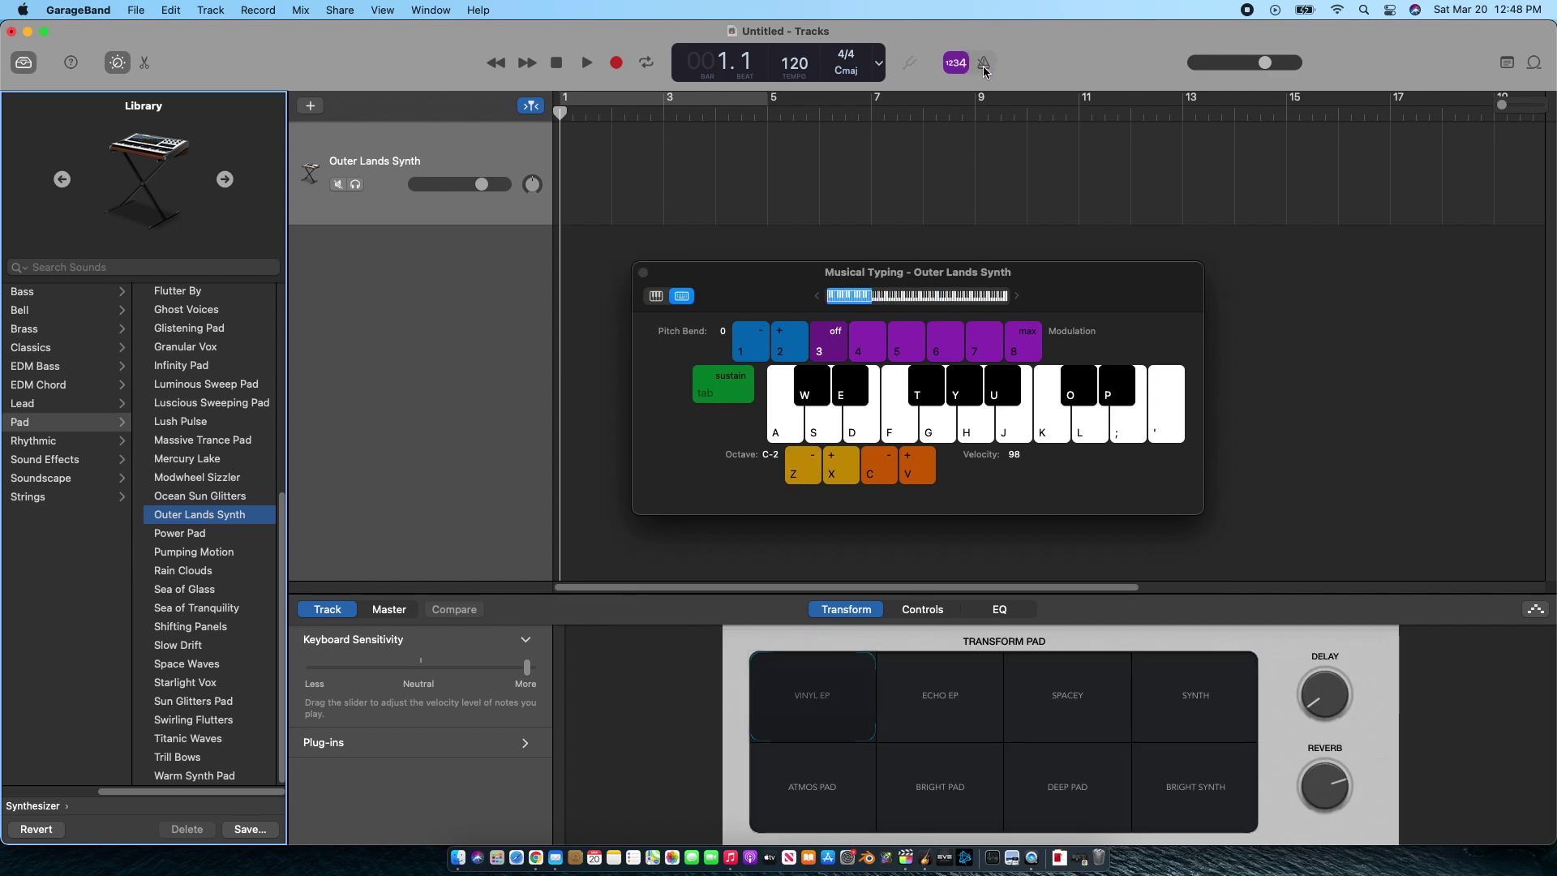
# - Raise the Outer Lands Synth track's volume to maximum and record one sustained lowest note up to about bar 6
pyautogui.click(784, 428)
pyautogui.moveTo(480, 188); pyautogui.dragTo(504, 185)
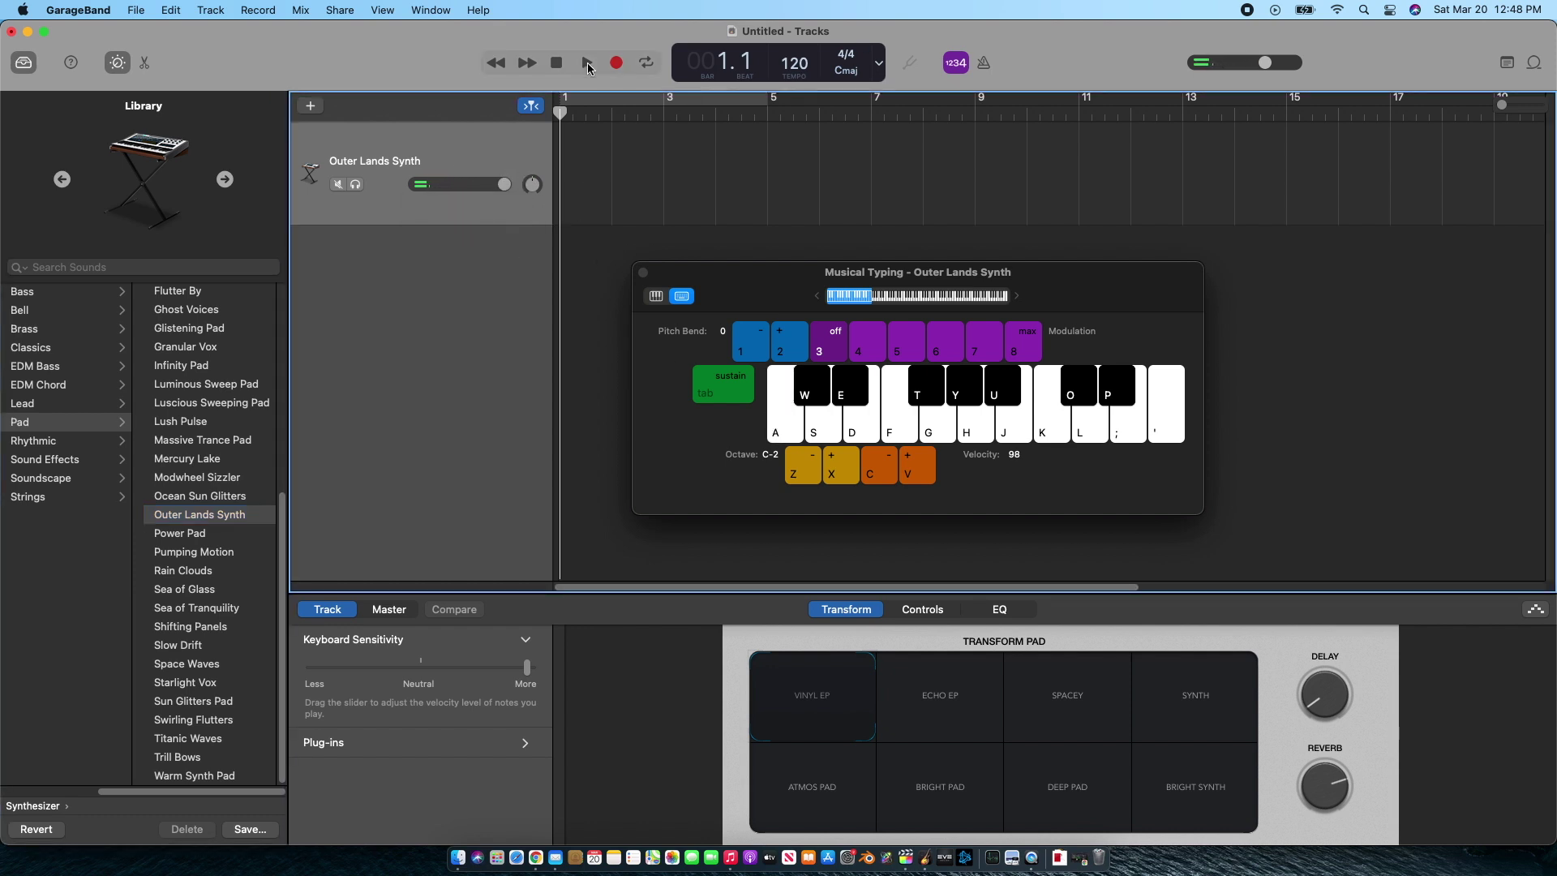
pyautogui.click(614, 64)
pyautogui.press('a')
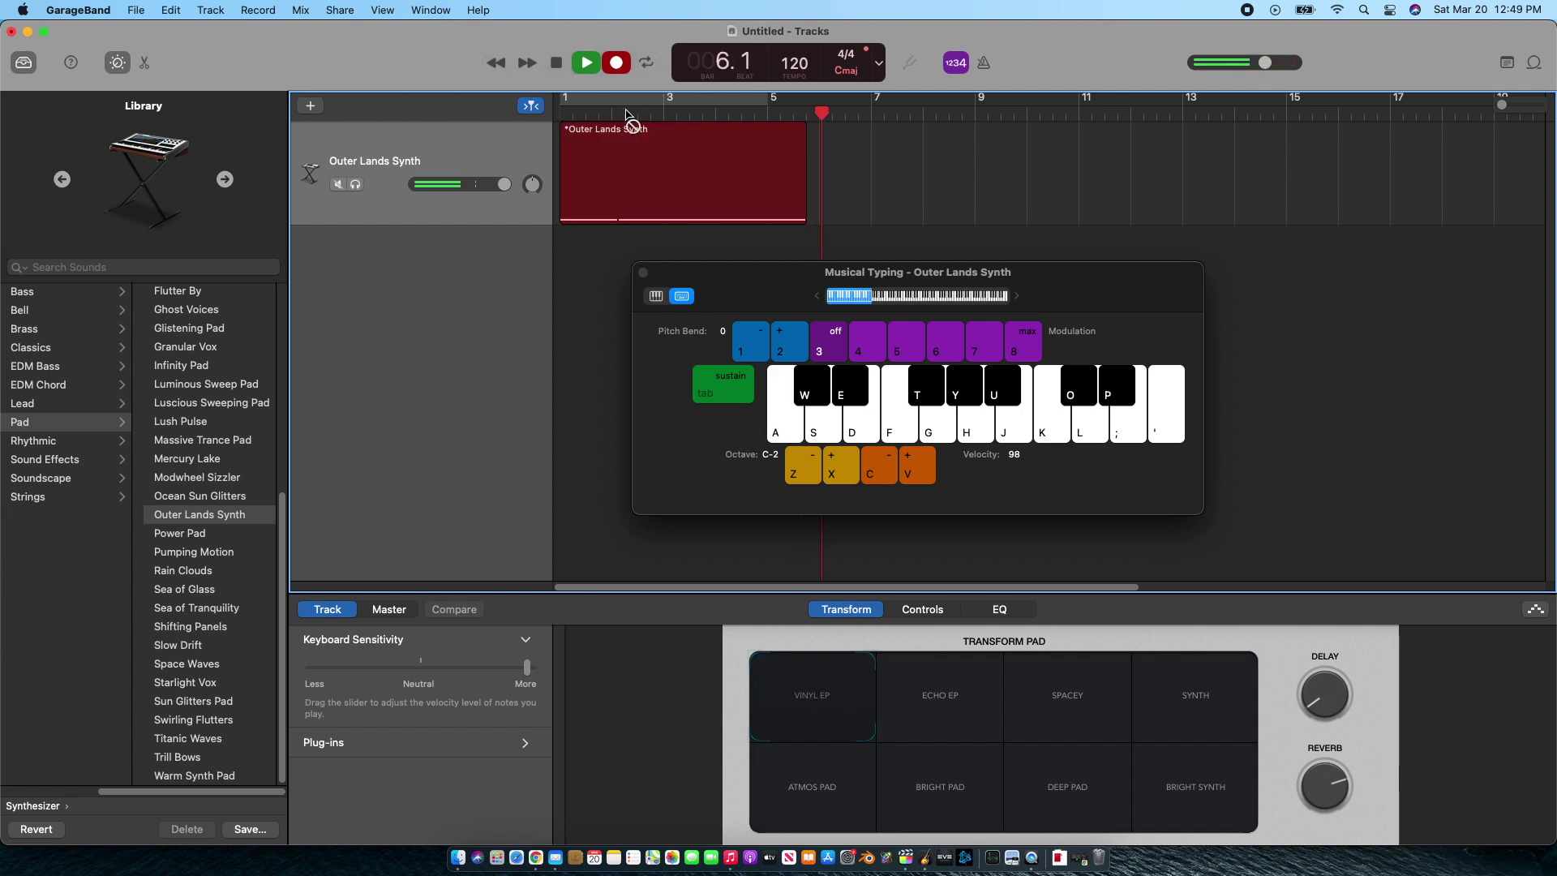
pyautogui.press('space')
pyautogui.press('Left')
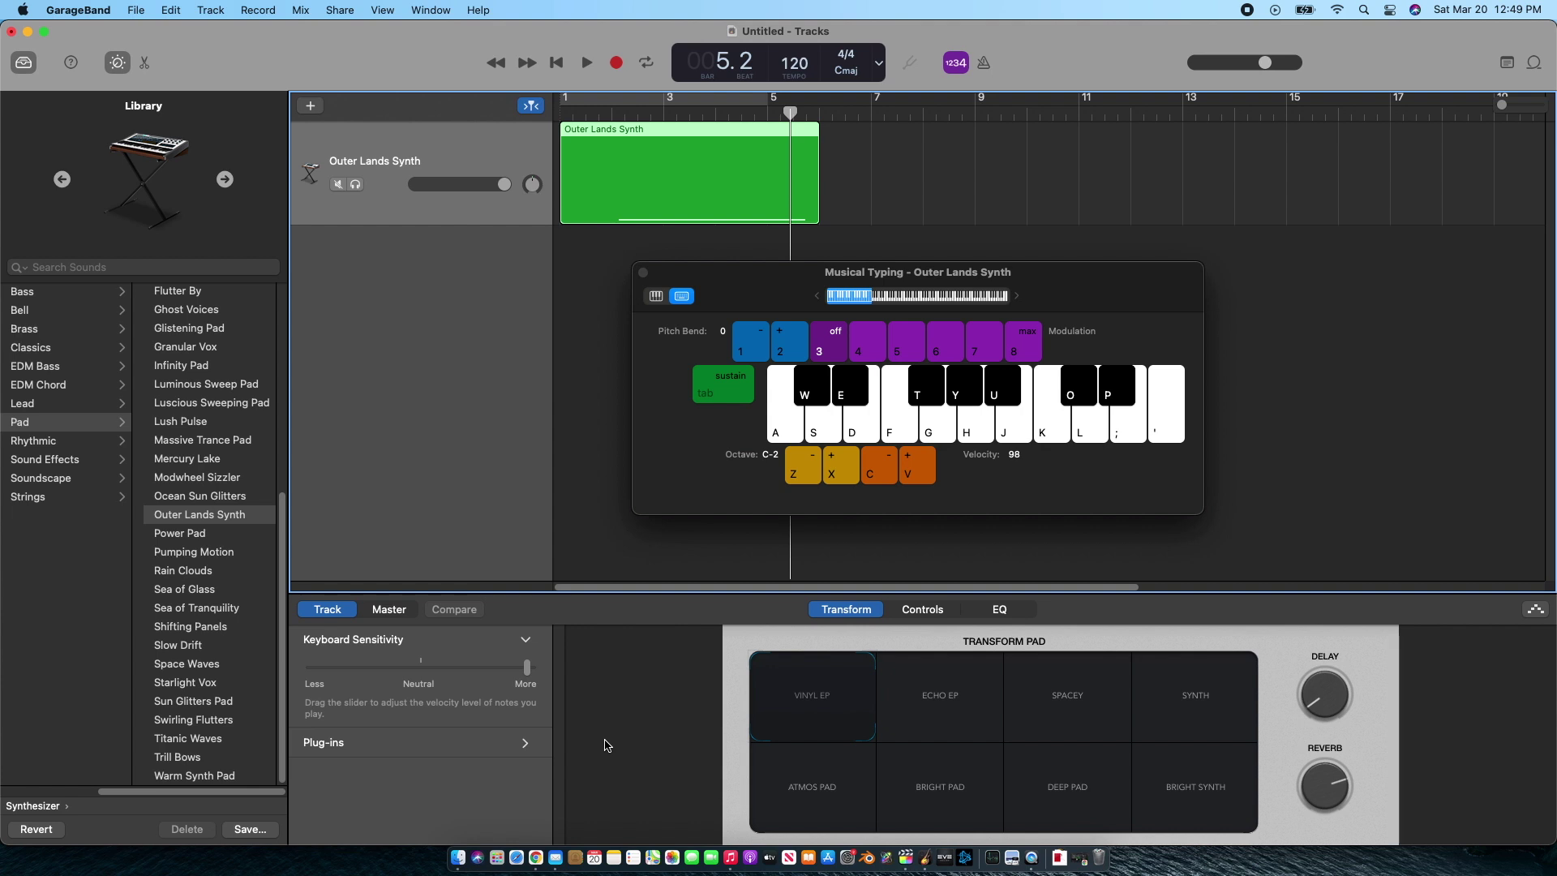
# - Set the transform pad to Synth with more delay and cut the high frequencies above about 5.2 kHz in the track EQ
pyautogui.press('super+Tab')
pyautogui.click(1123, 642)
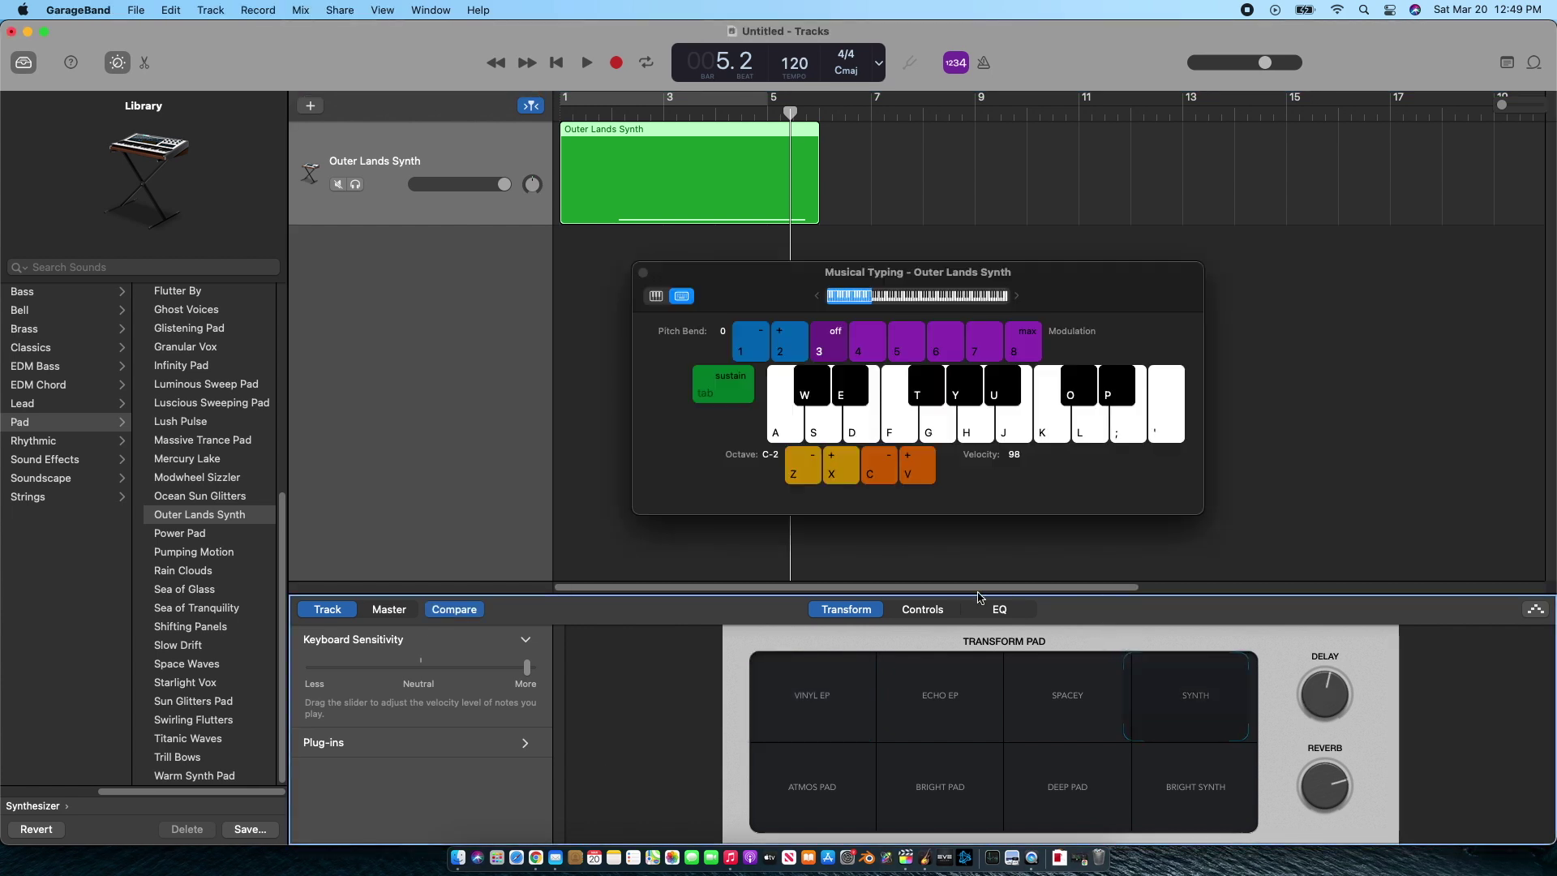
pyautogui.click(1000, 610)
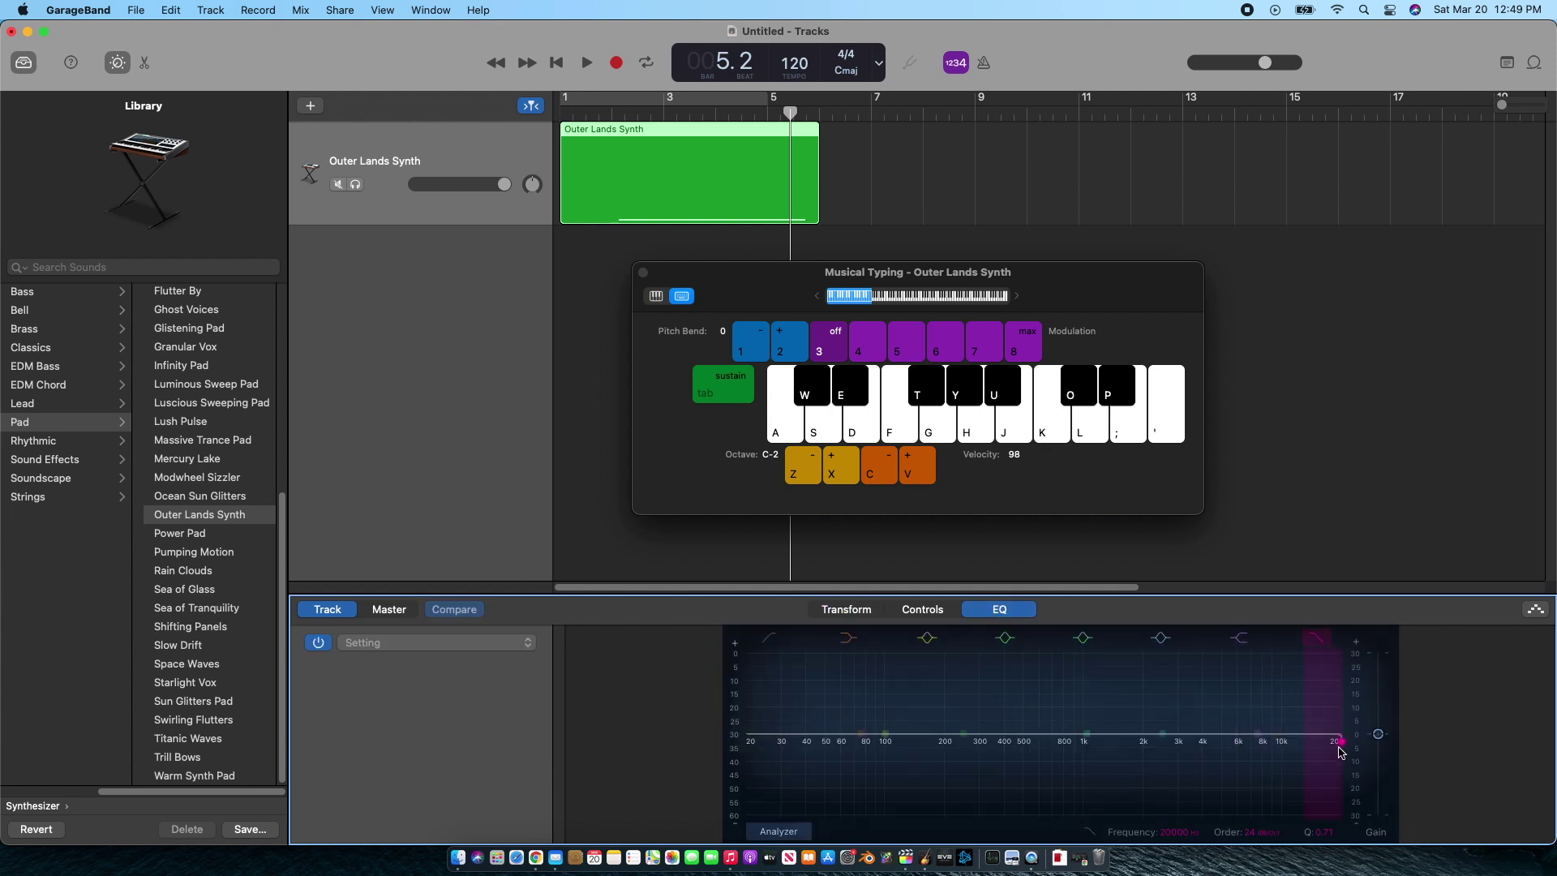
pyautogui.moveTo(1339, 741); pyautogui.dragTo(1226, 746)
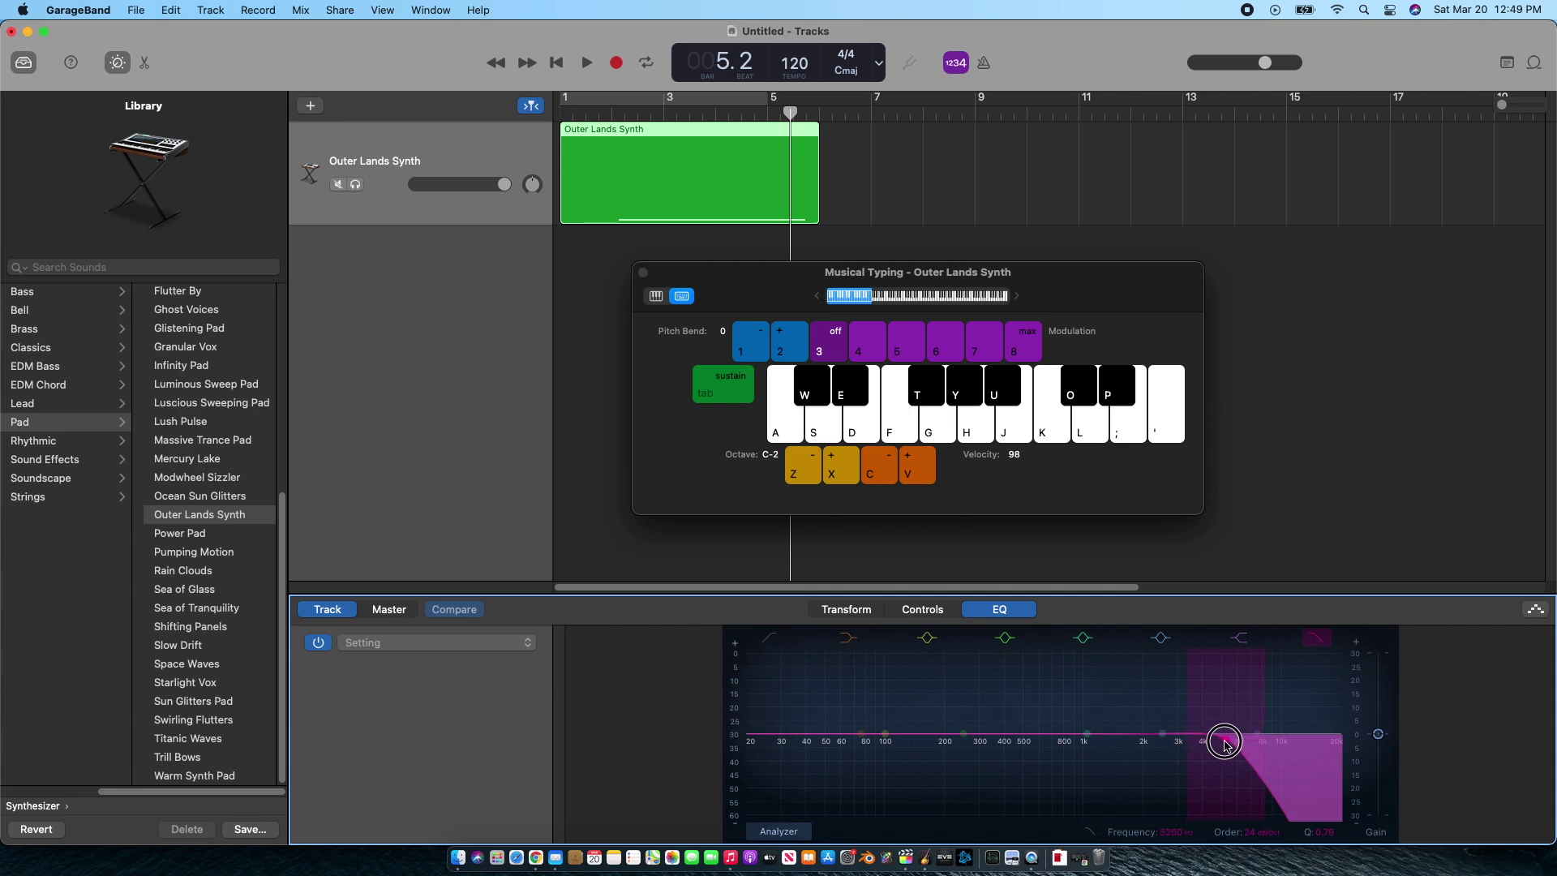
# - Export the song to disk as "vinyl crackle raw" in AAC format at High Quality (192 kBit/s)
pyautogui.click(339, 9)
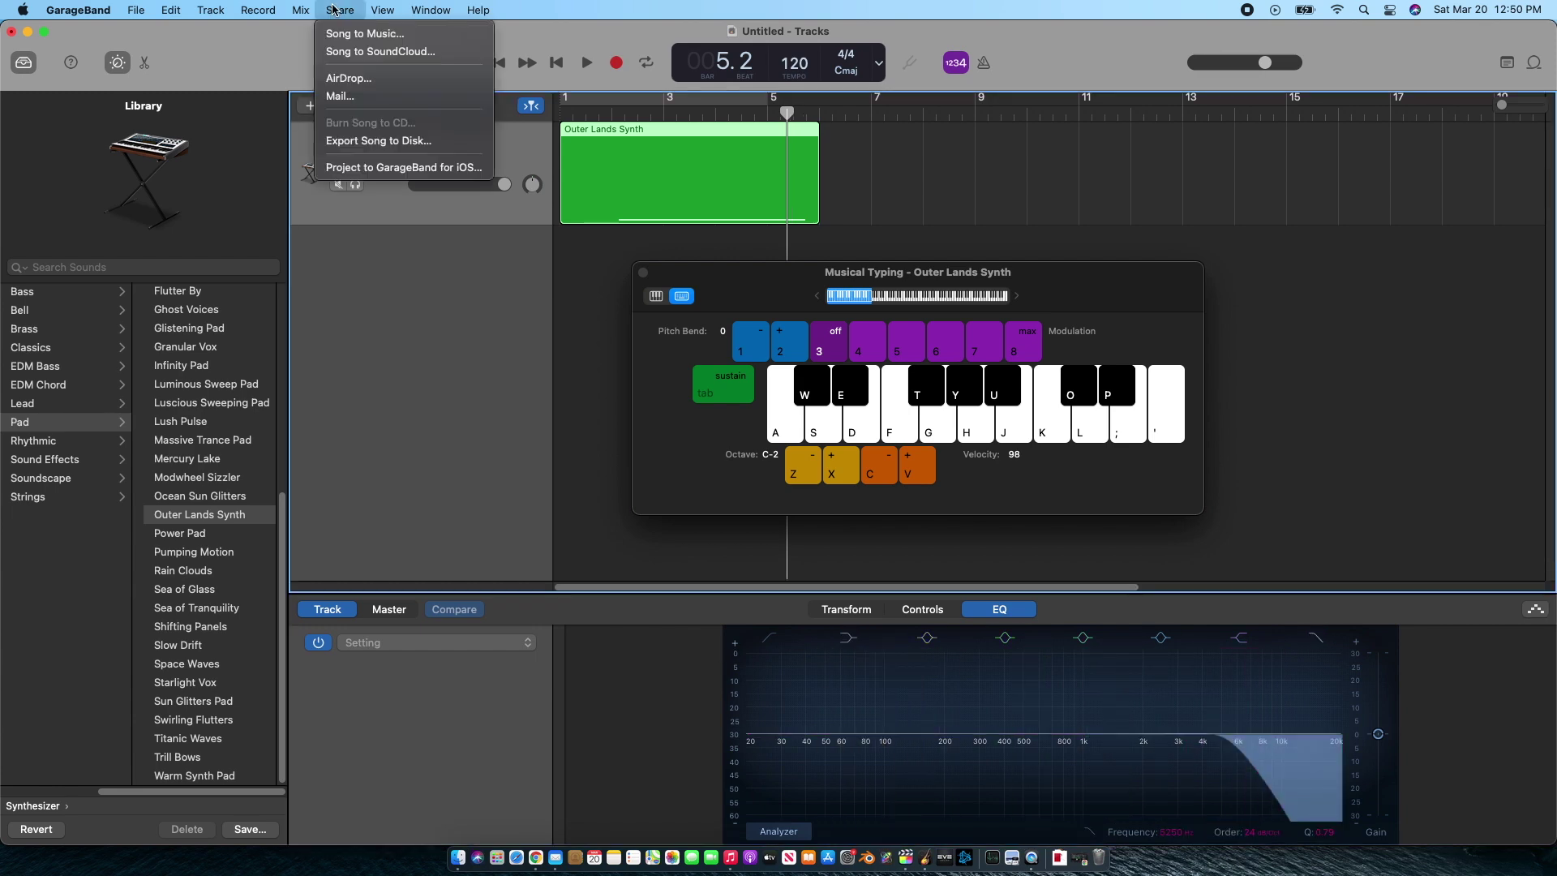
pyautogui.click(375, 142)
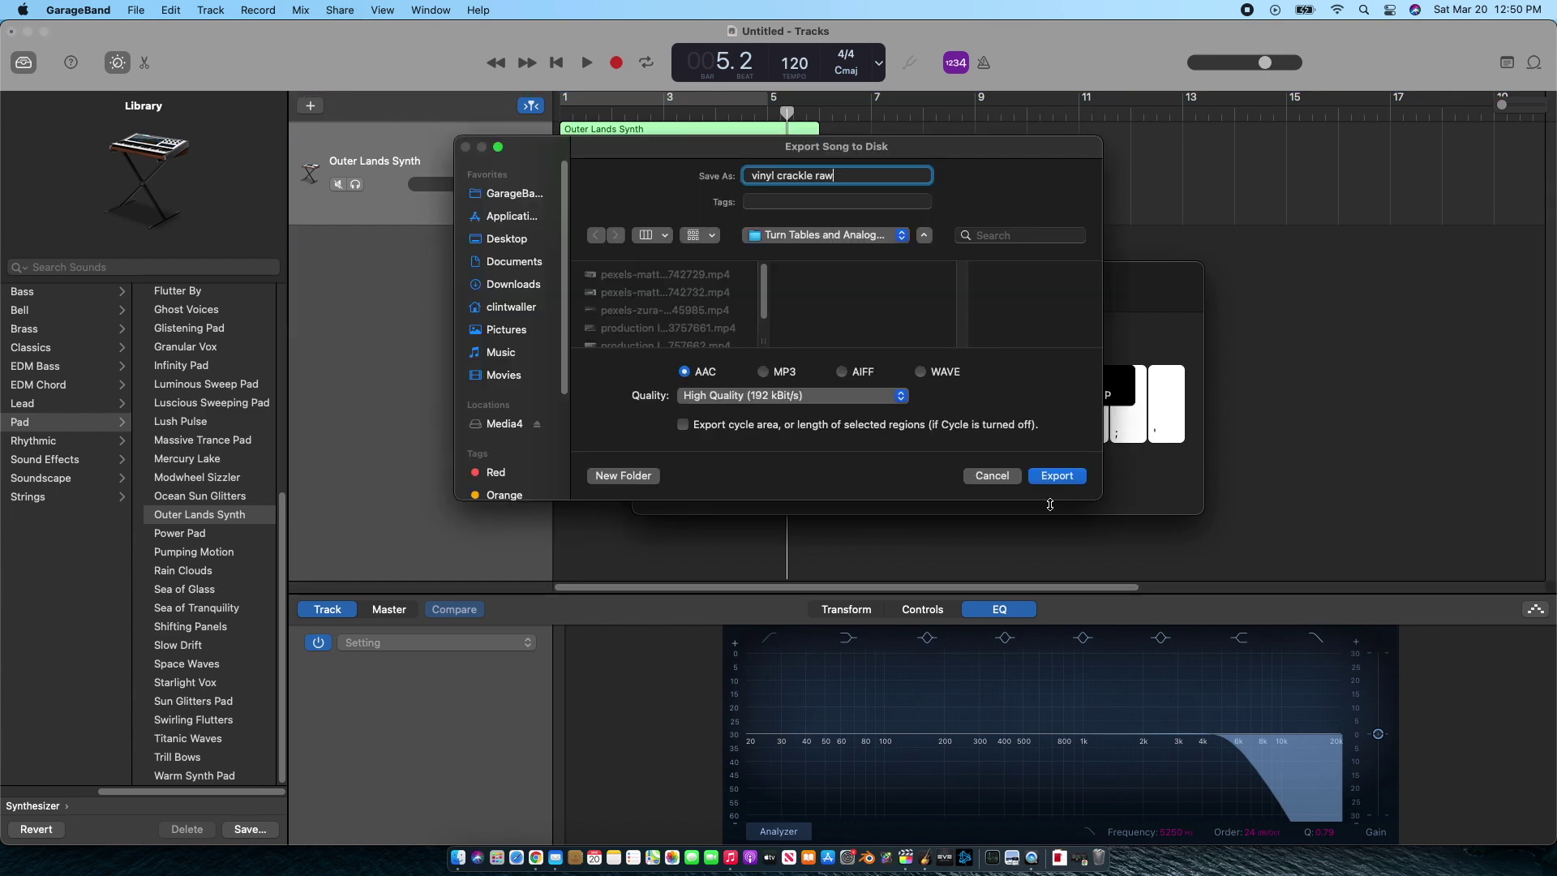
pyautogui.click(1063, 479)
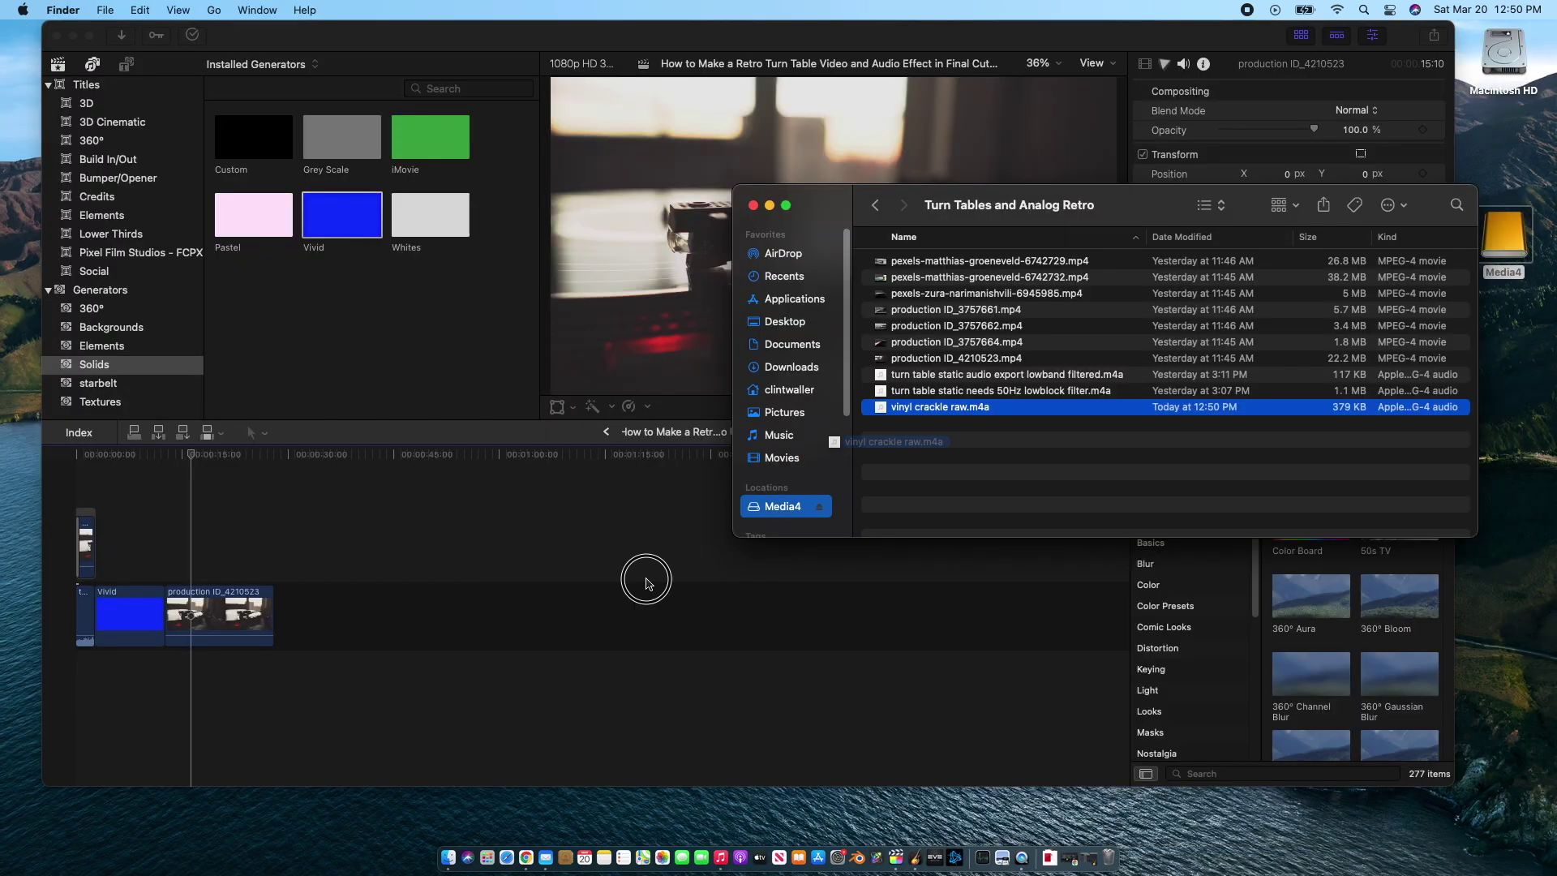
# - Add vinyl crackle raw.m4a beneath the turntable clip in Final Cut Pro and cut away the silent section at the audio's start
pyautogui.moveTo(647, 582); pyautogui.dragTo(208, 669)
pyautogui.click(180, 457)
pyautogui.press('super+equal')
pyautogui.press('super+equal')
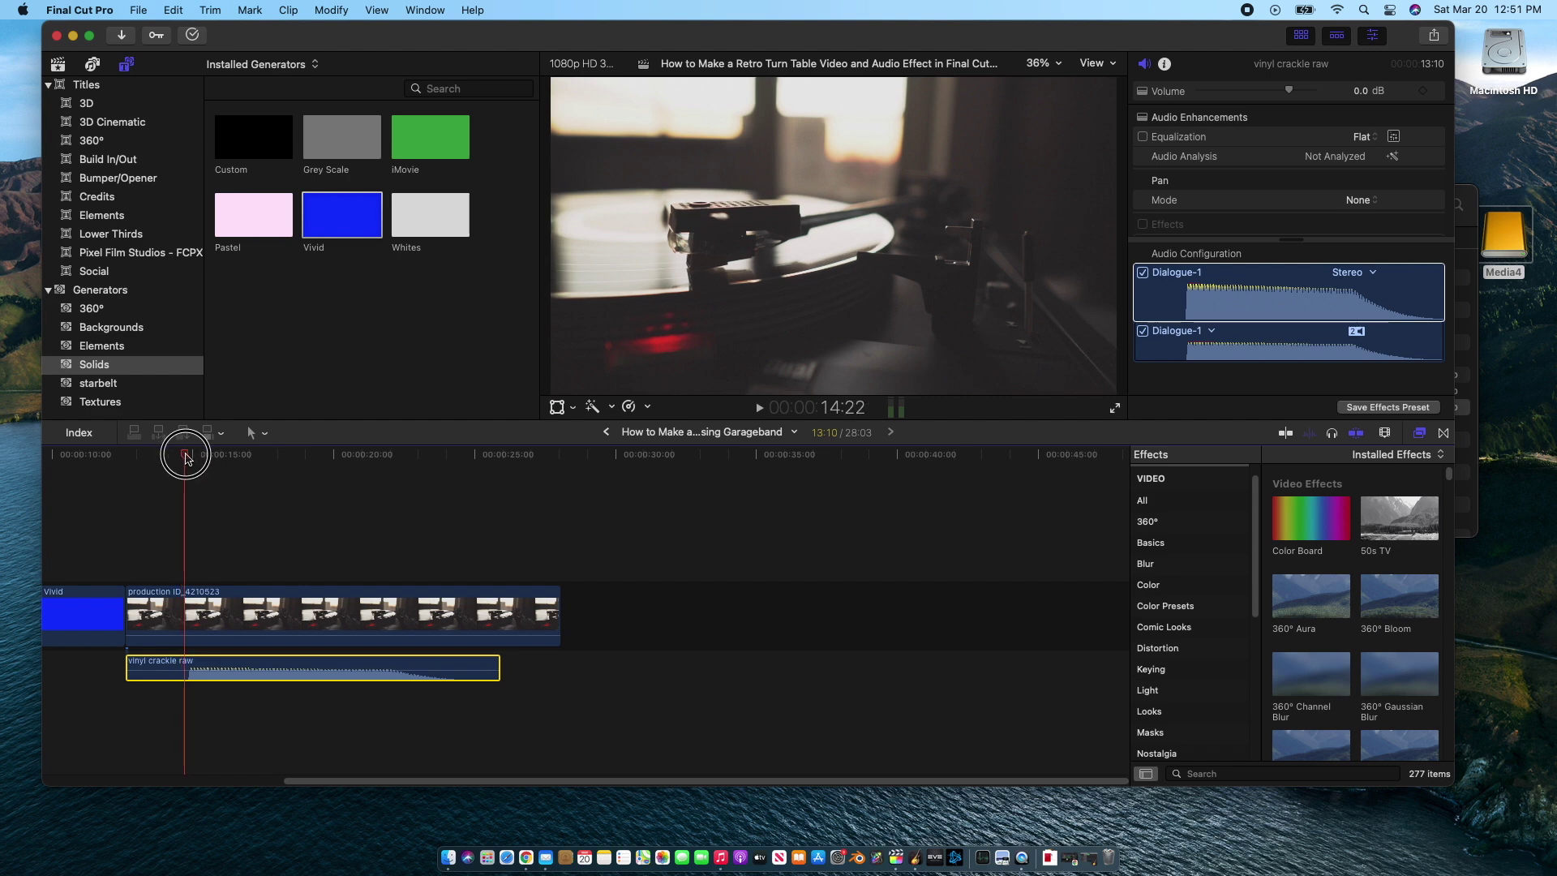
pyautogui.click(188, 670)
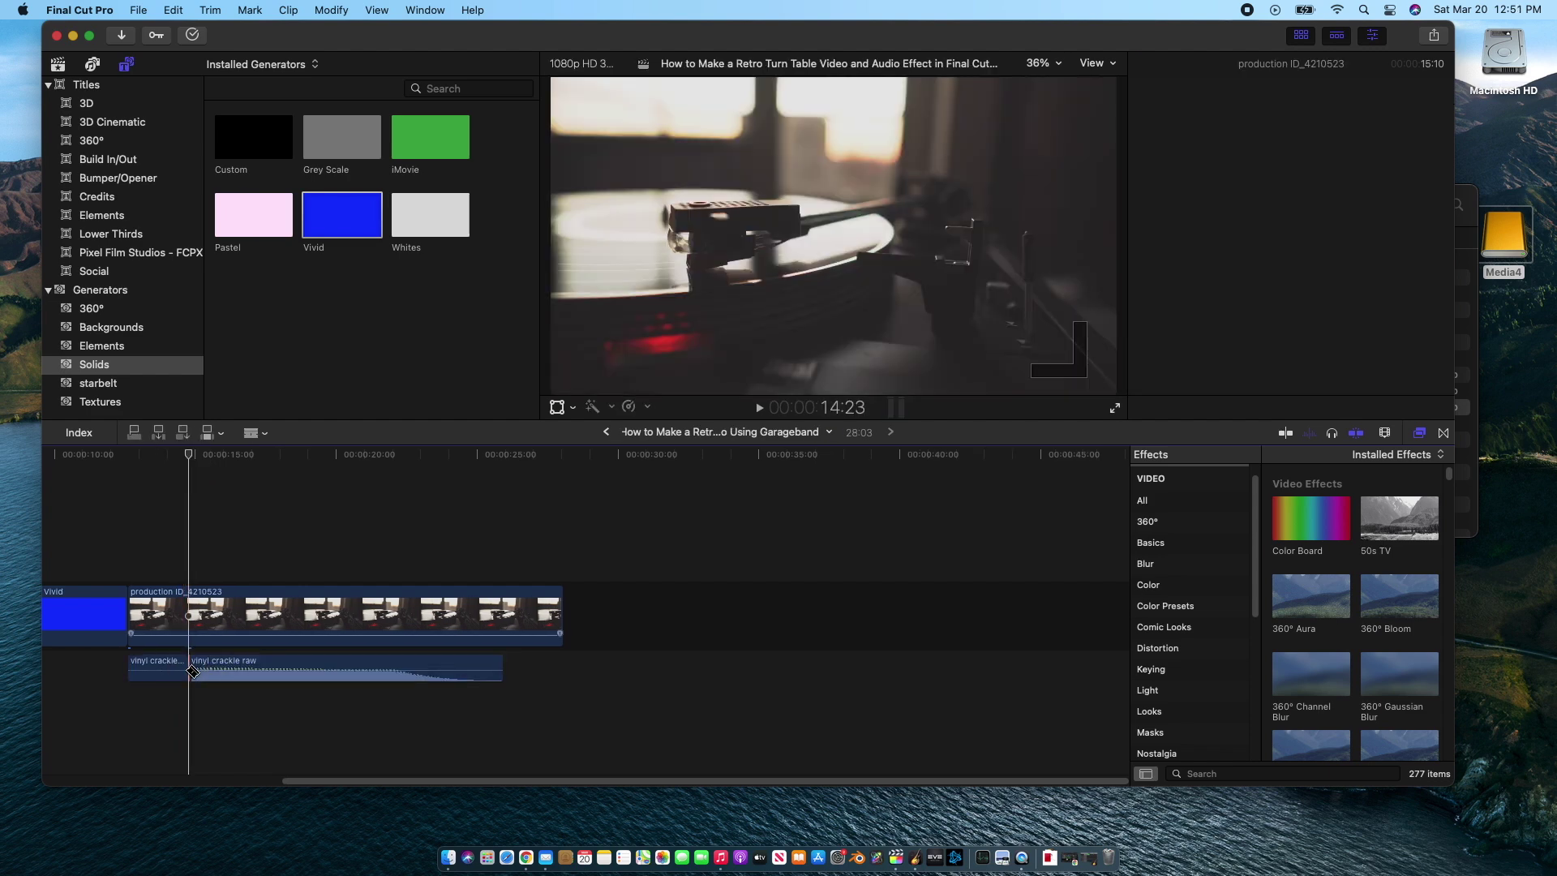
pyautogui.press('super+b')
pyautogui.press('Delete')
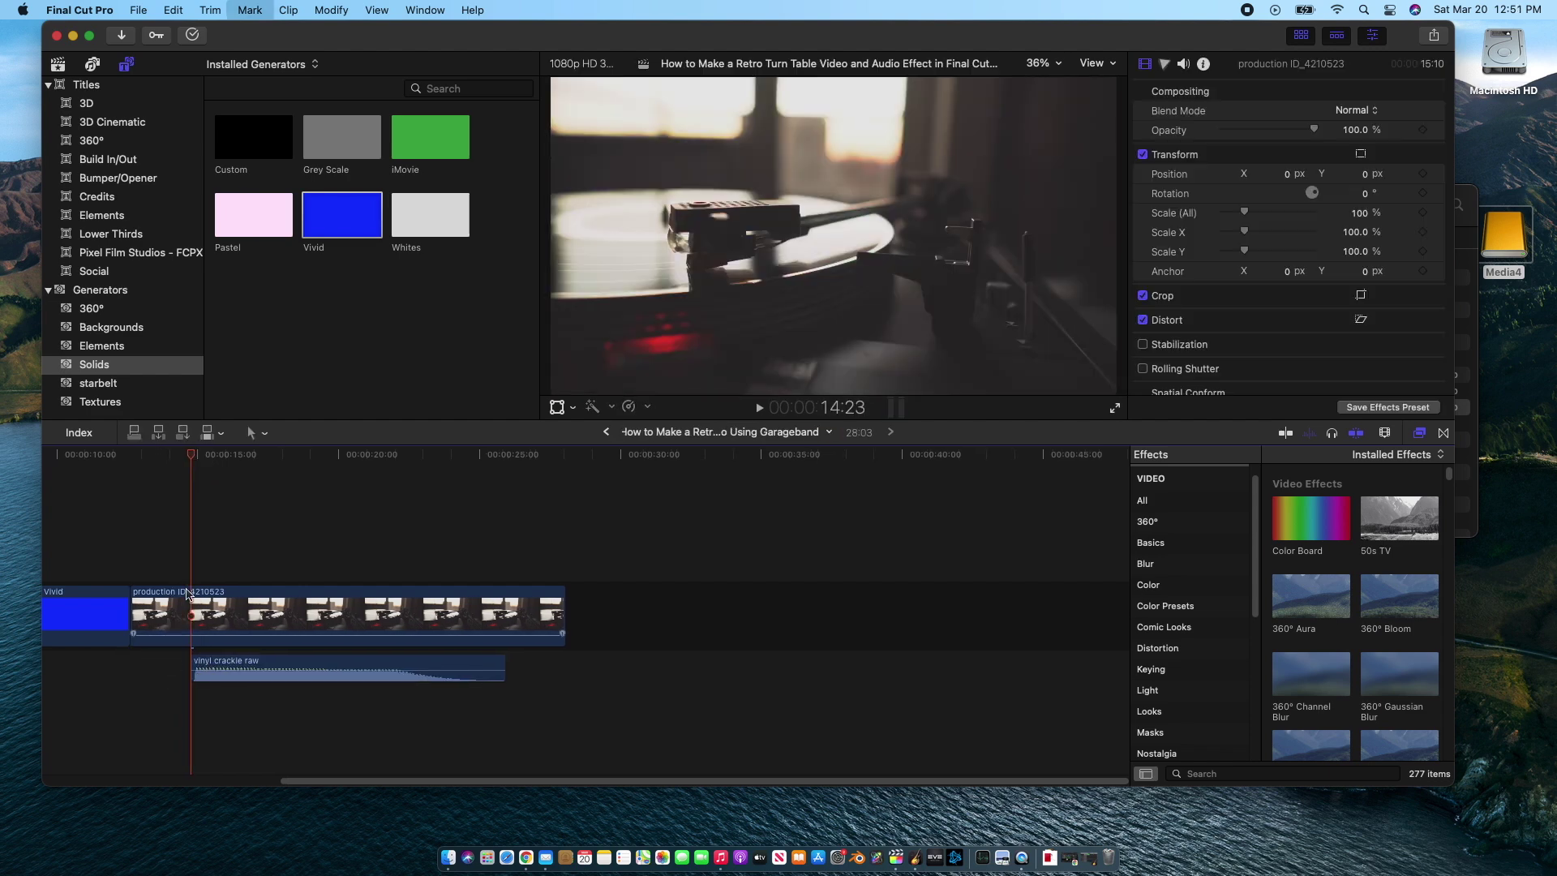
pyautogui.click(480, 498)
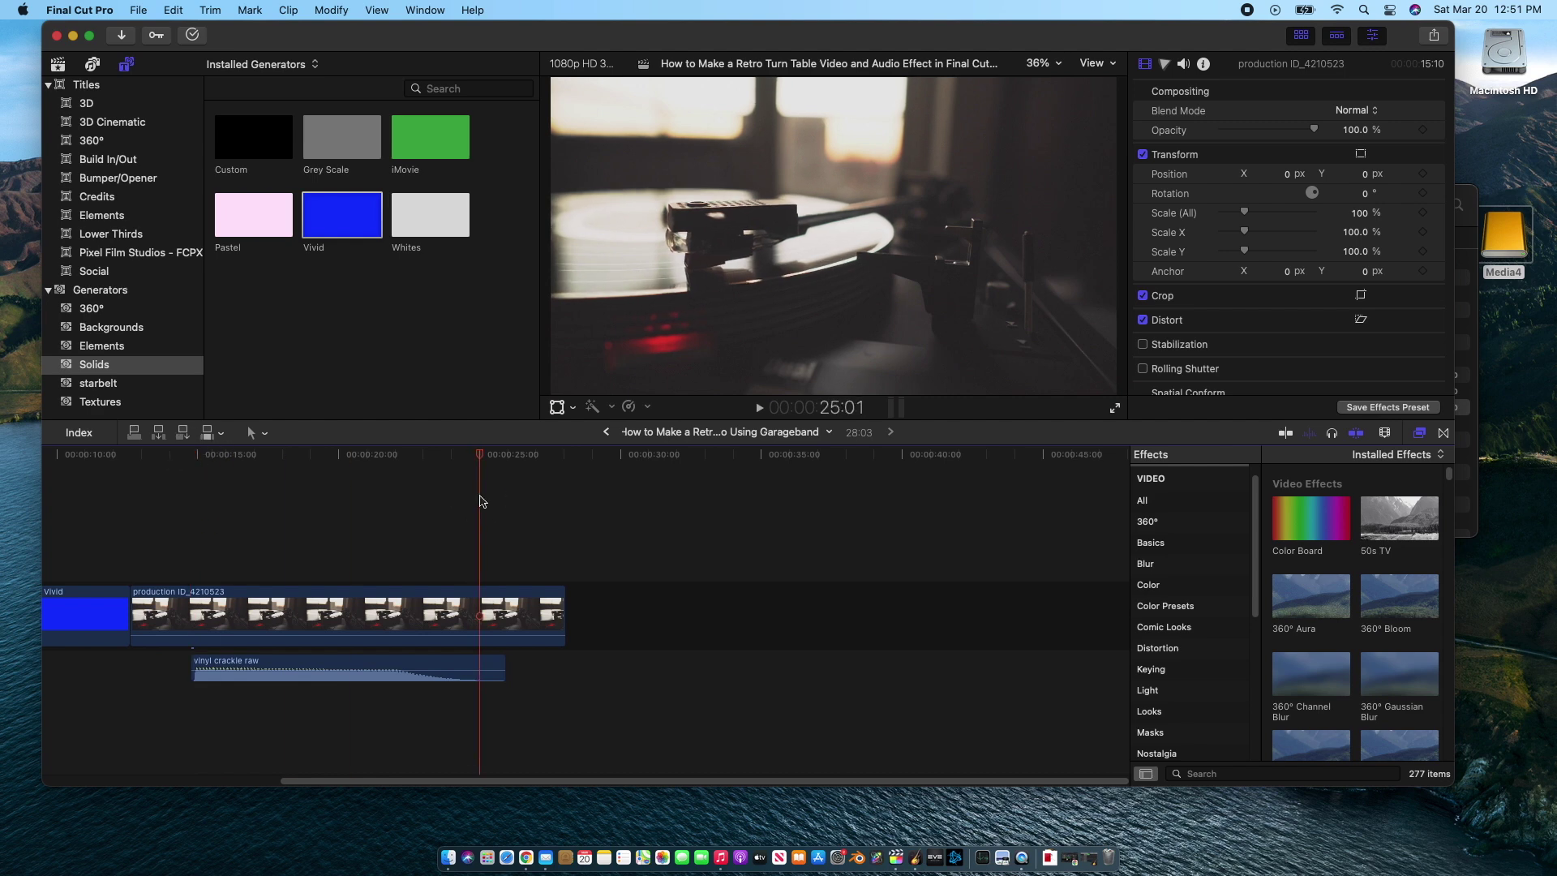
# - Cut away the silent tail of the vinyl crackle audio, align its start with the turntable clip and play it back
pyautogui.press('super+b')
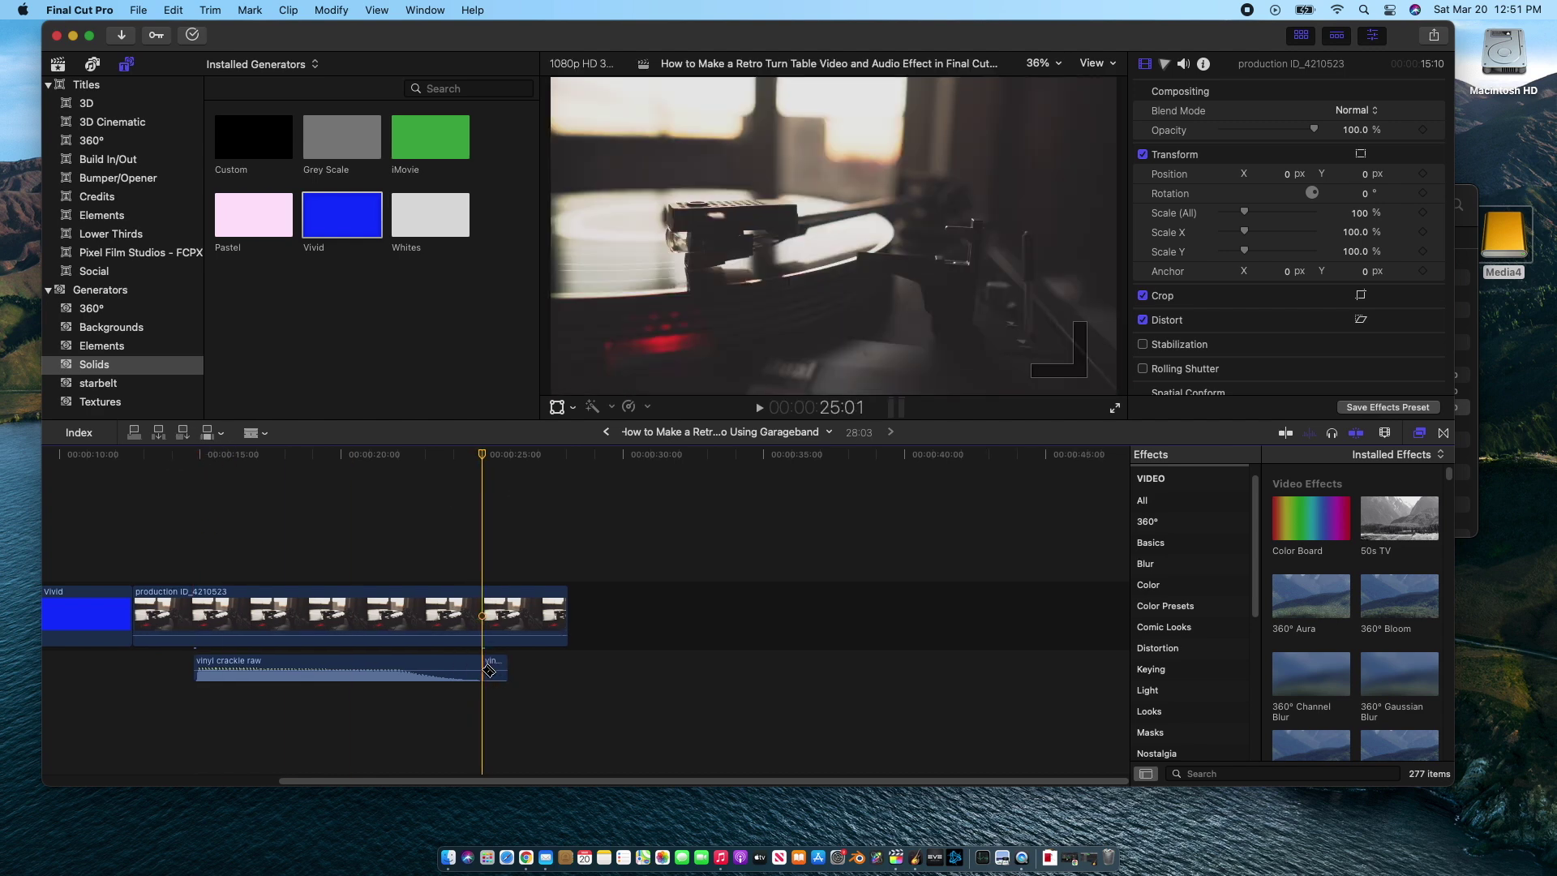
pyautogui.click(496, 666)
pyautogui.press('Delete')
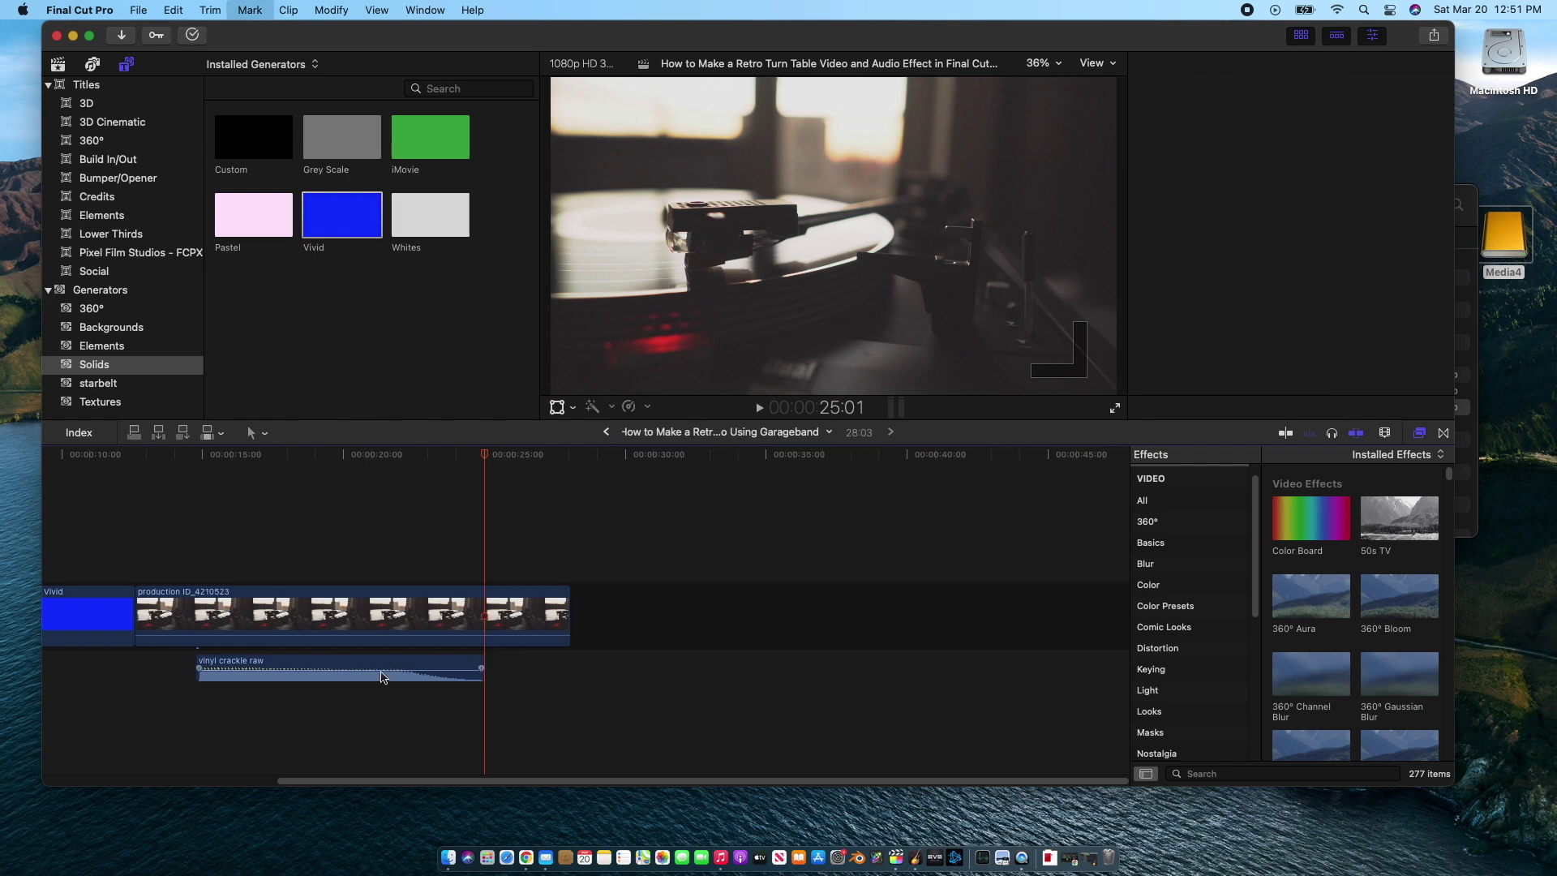
pyautogui.moveTo(377, 663); pyautogui.dragTo(319, 663)
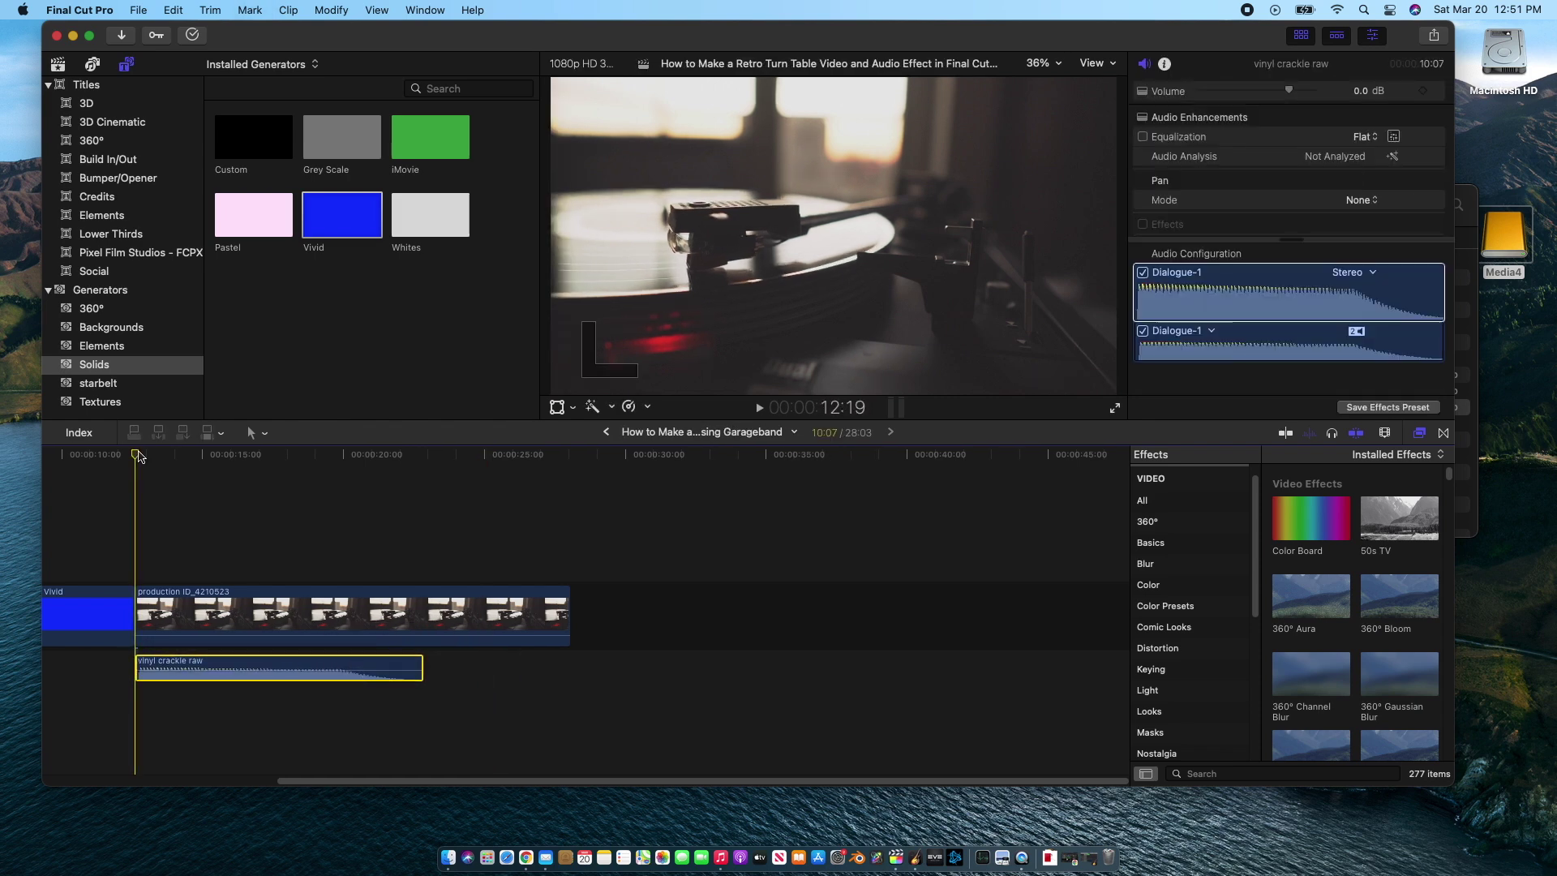
pyautogui.press('space')
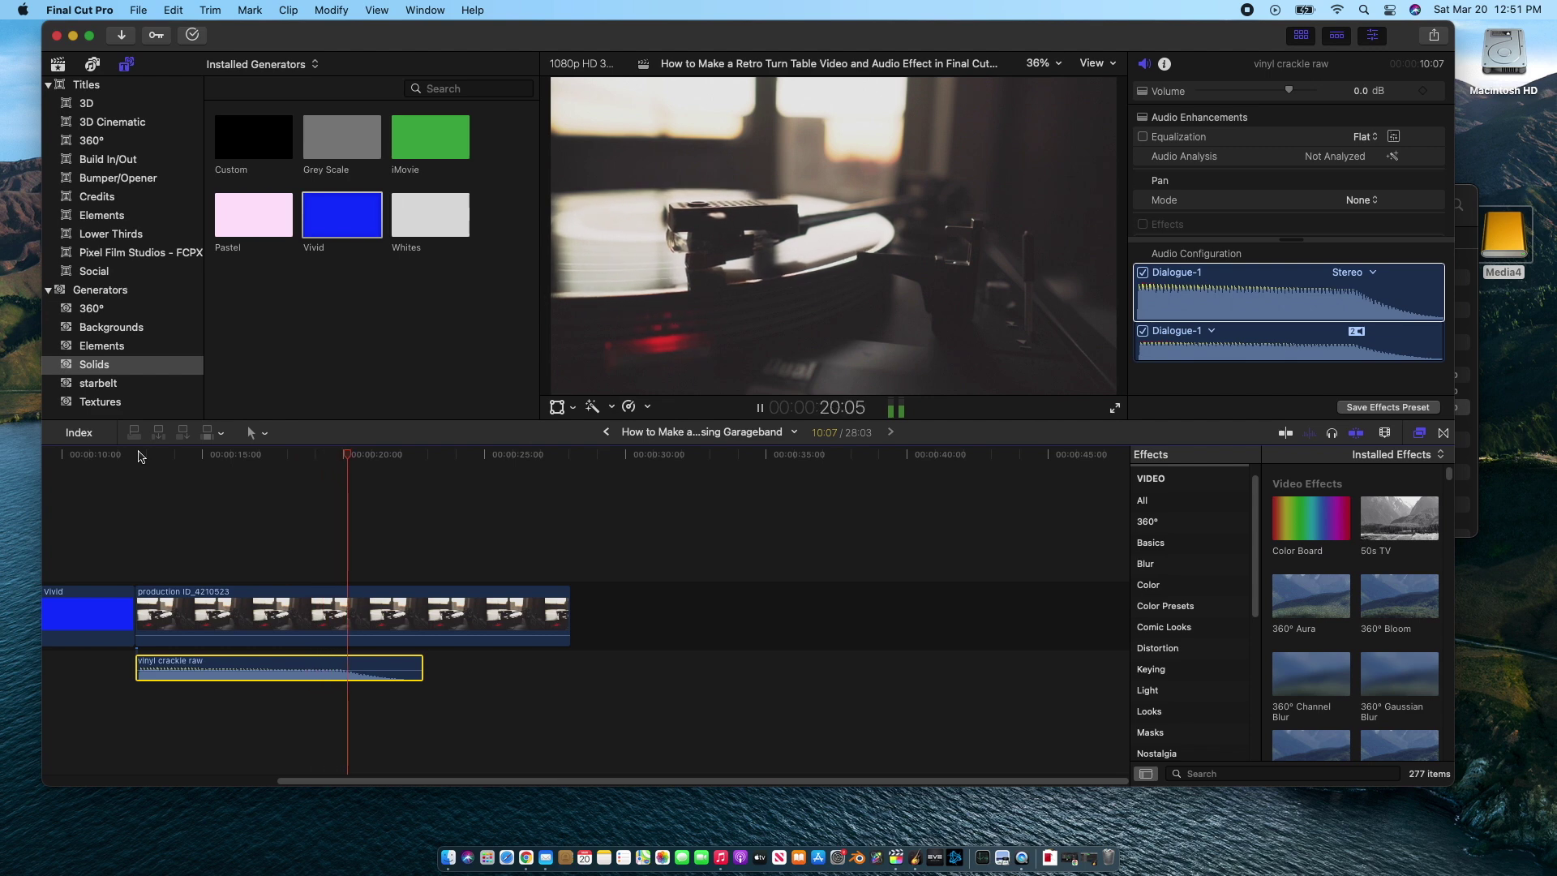
pyautogui.press('space')
pyautogui.click(371, 459)
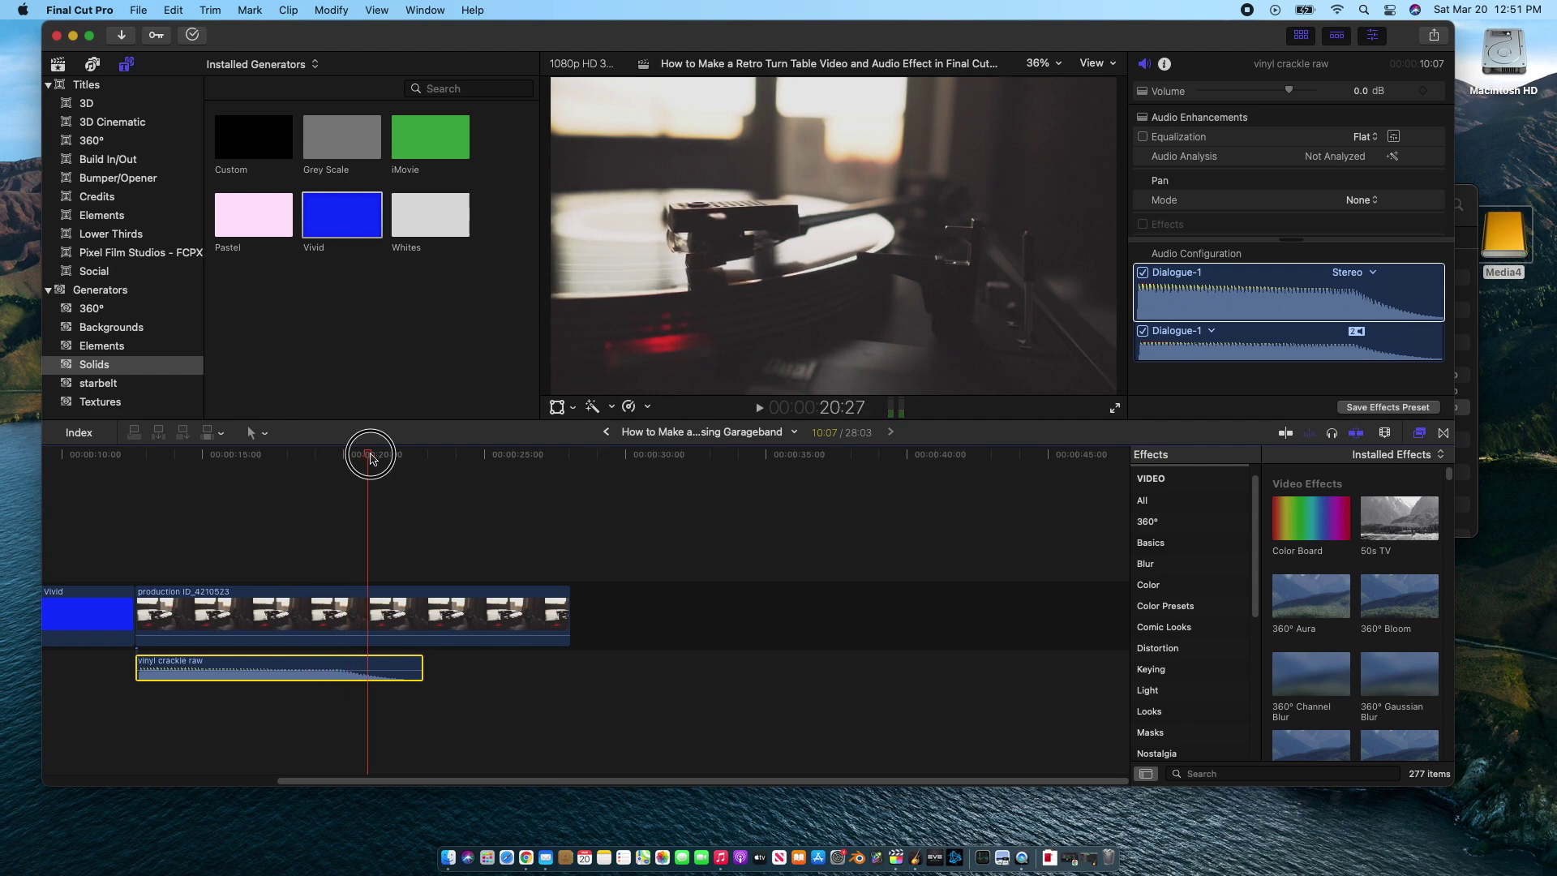
pyautogui.moveTo(371, 459); pyautogui.dragTo(157, 462)
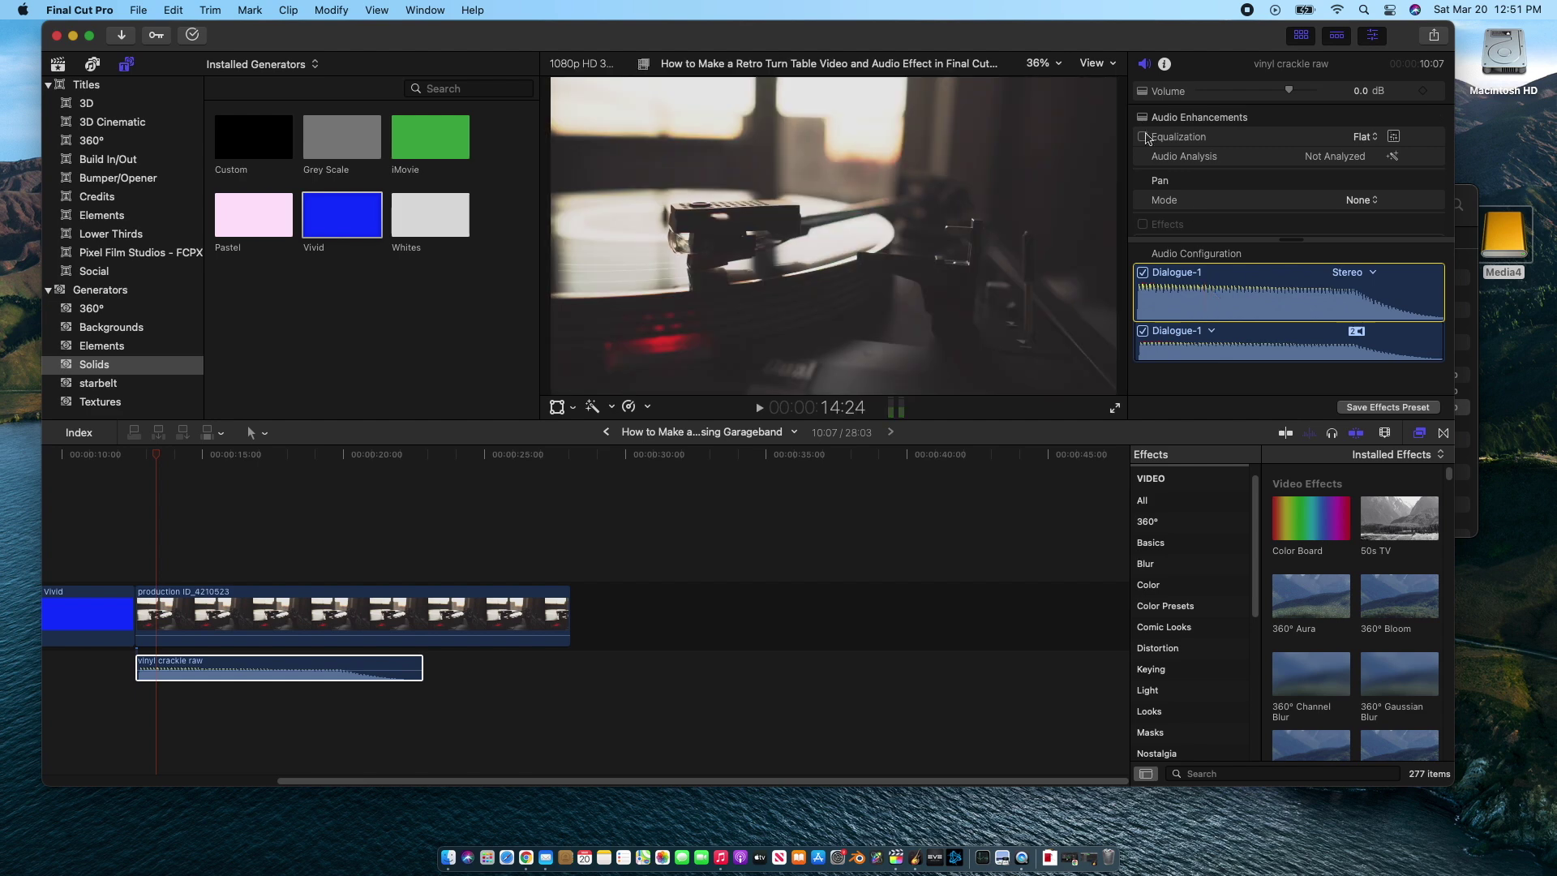
# - Open the vinyl crackle clip's graphic equalizer, lower the 32 Hz band to -20 dB and listen to the result
pyautogui.click(1165, 65)
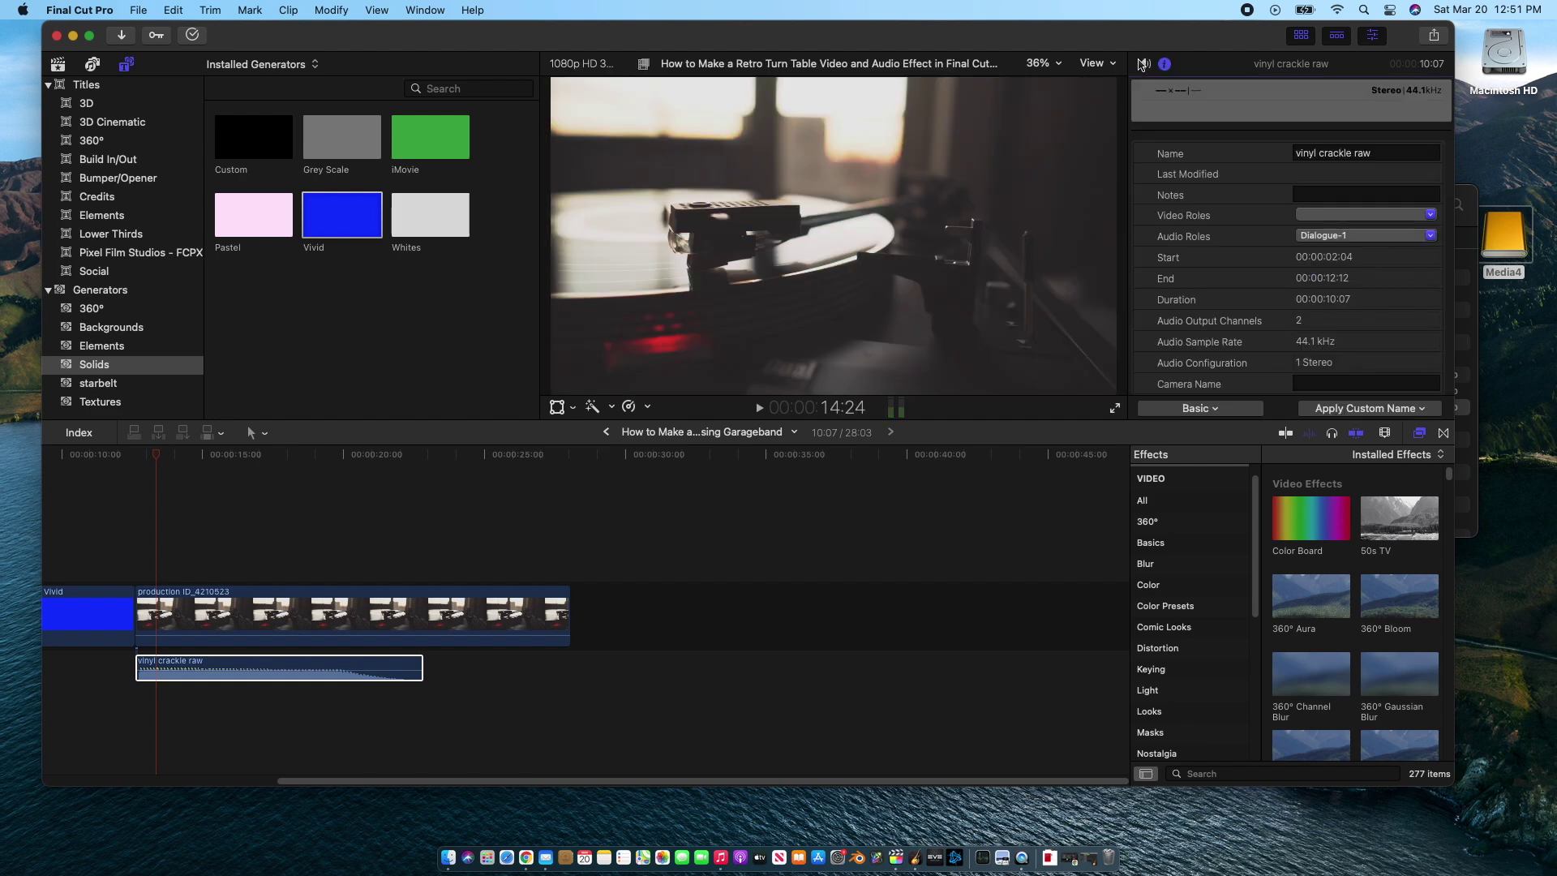
pyautogui.click(1142, 64)
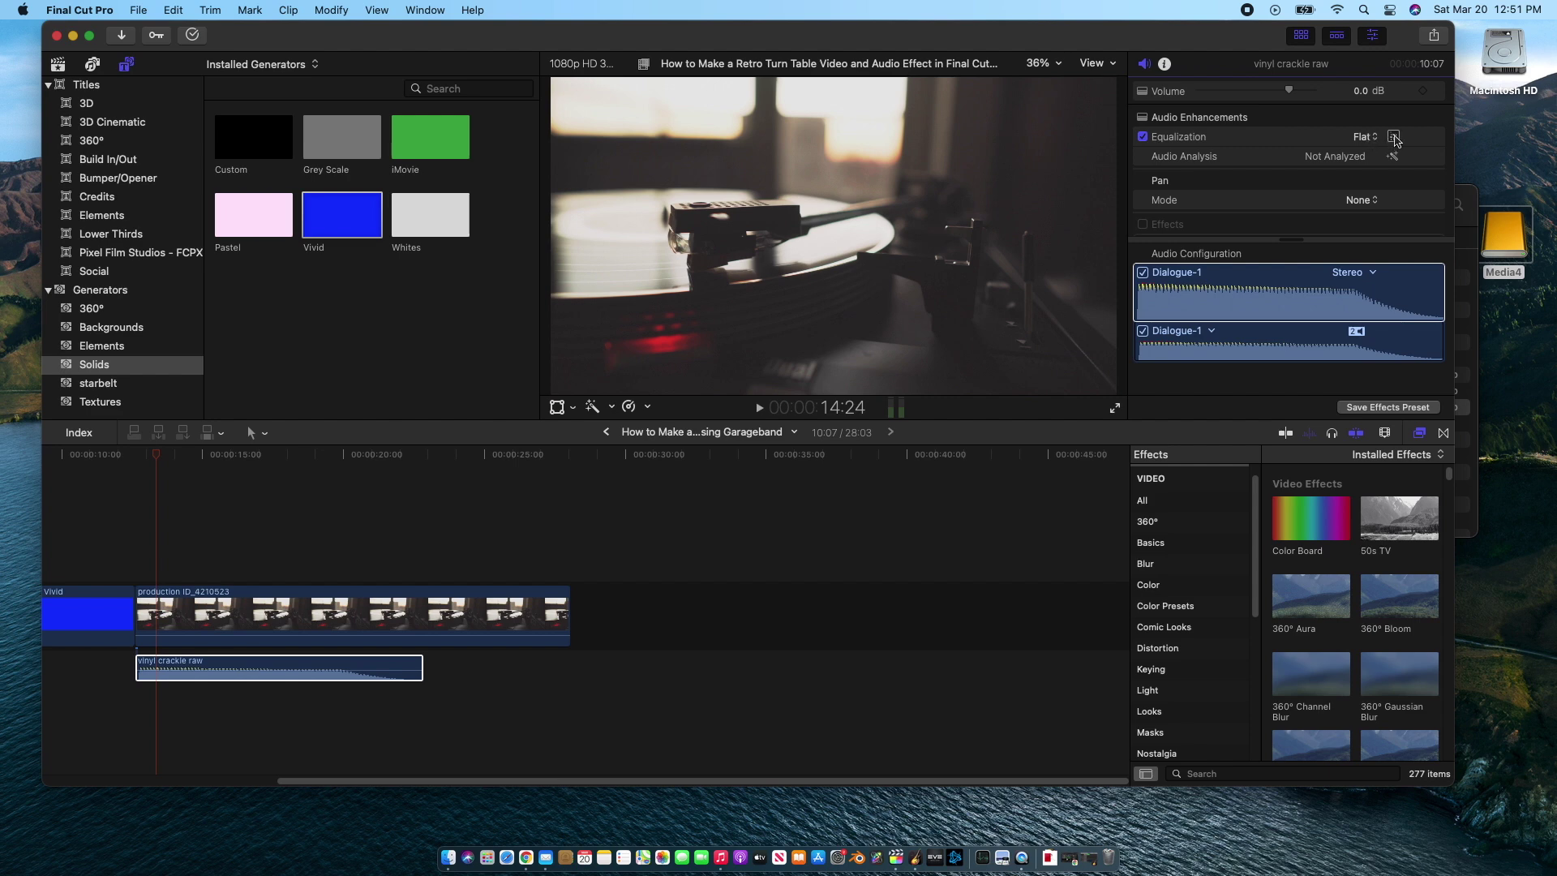
pyautogui.click(1394, 138)
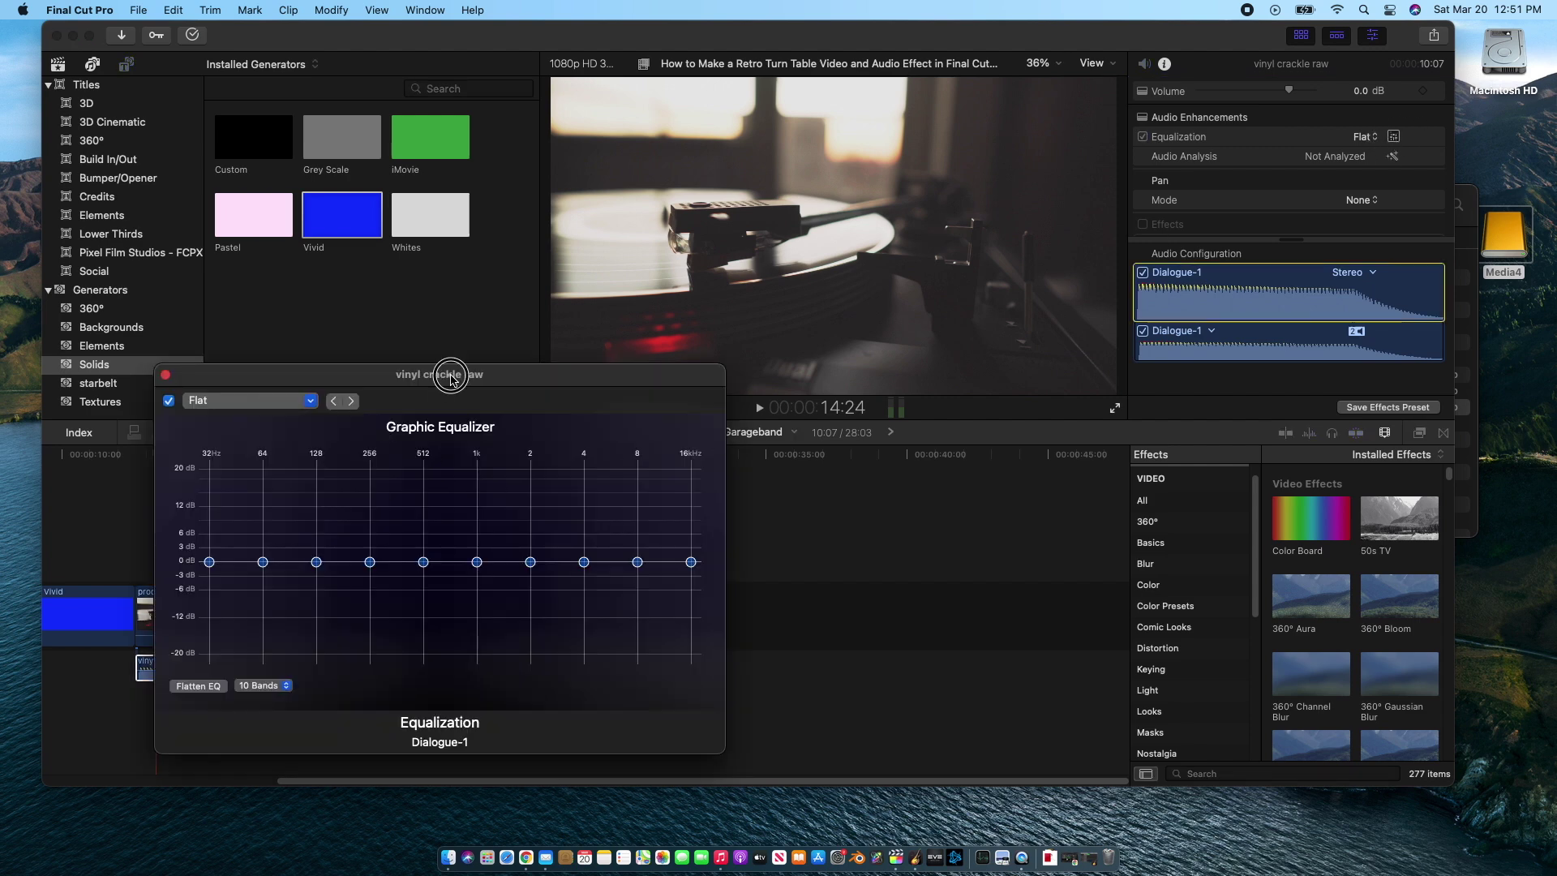
pyautogui.moveTo(442, 375); pyautogui.dragTo(968, 327)
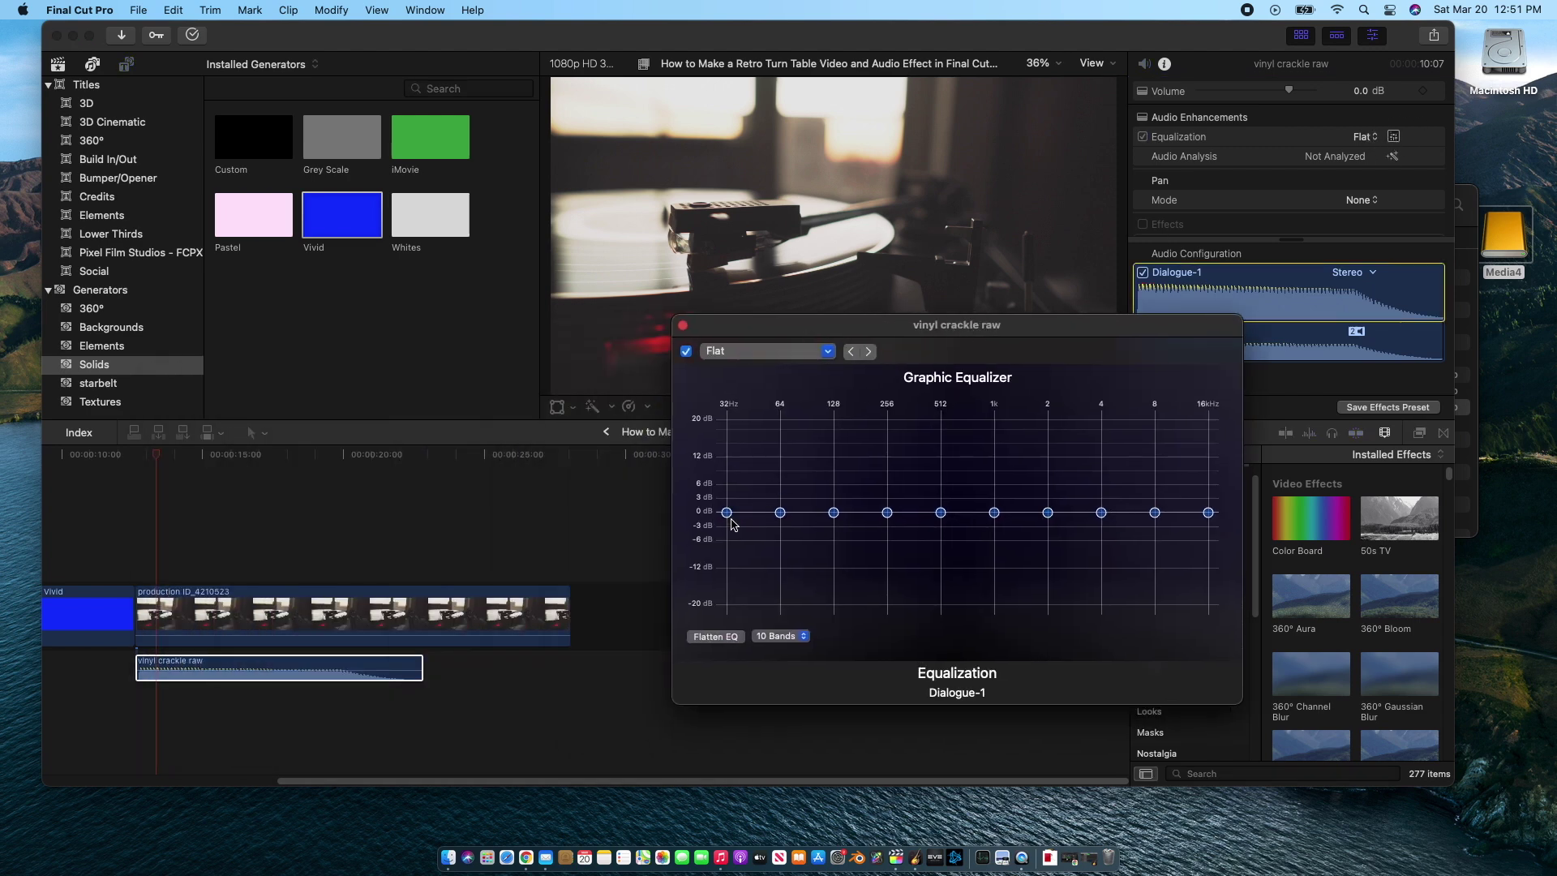
pyautogui.moveTo(728, 513); pyautogui.dragTo(724, 645)
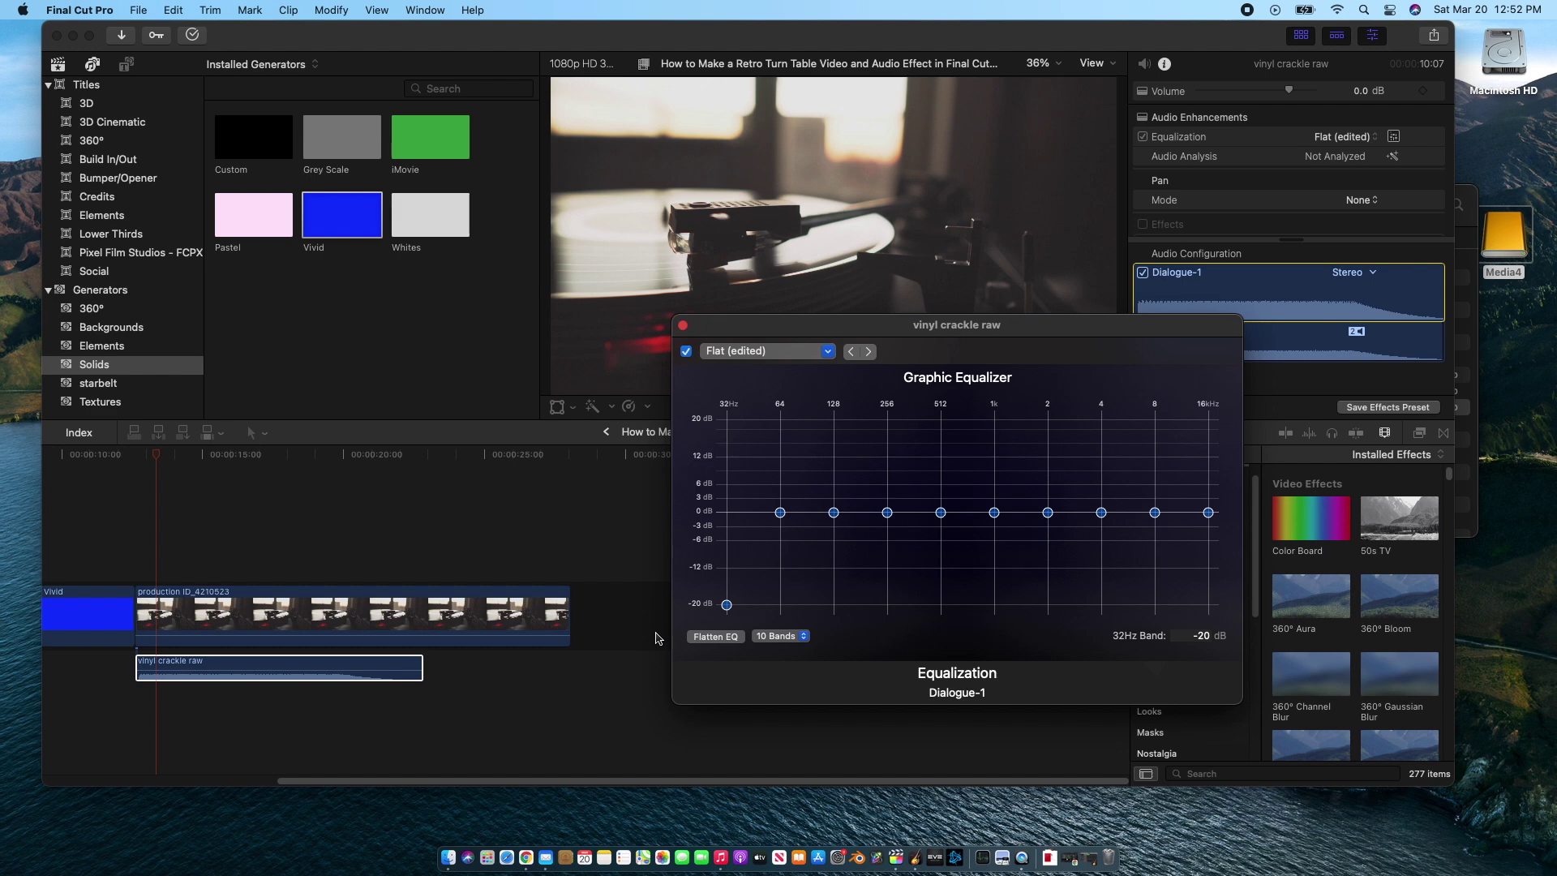
pyautogui.click(156, 457)
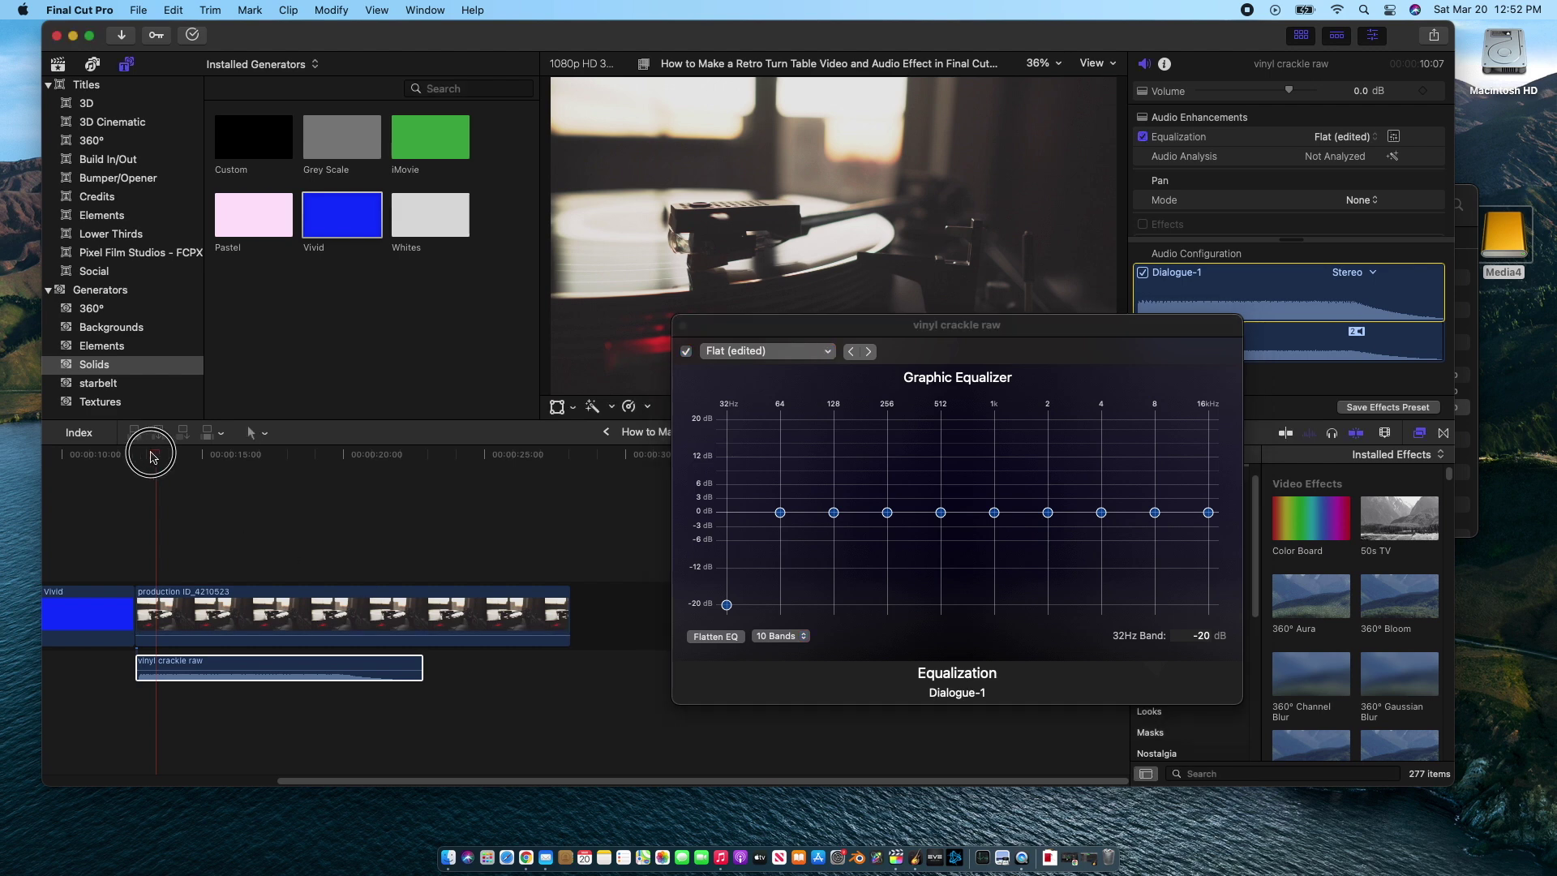
pyautogui.press('space')
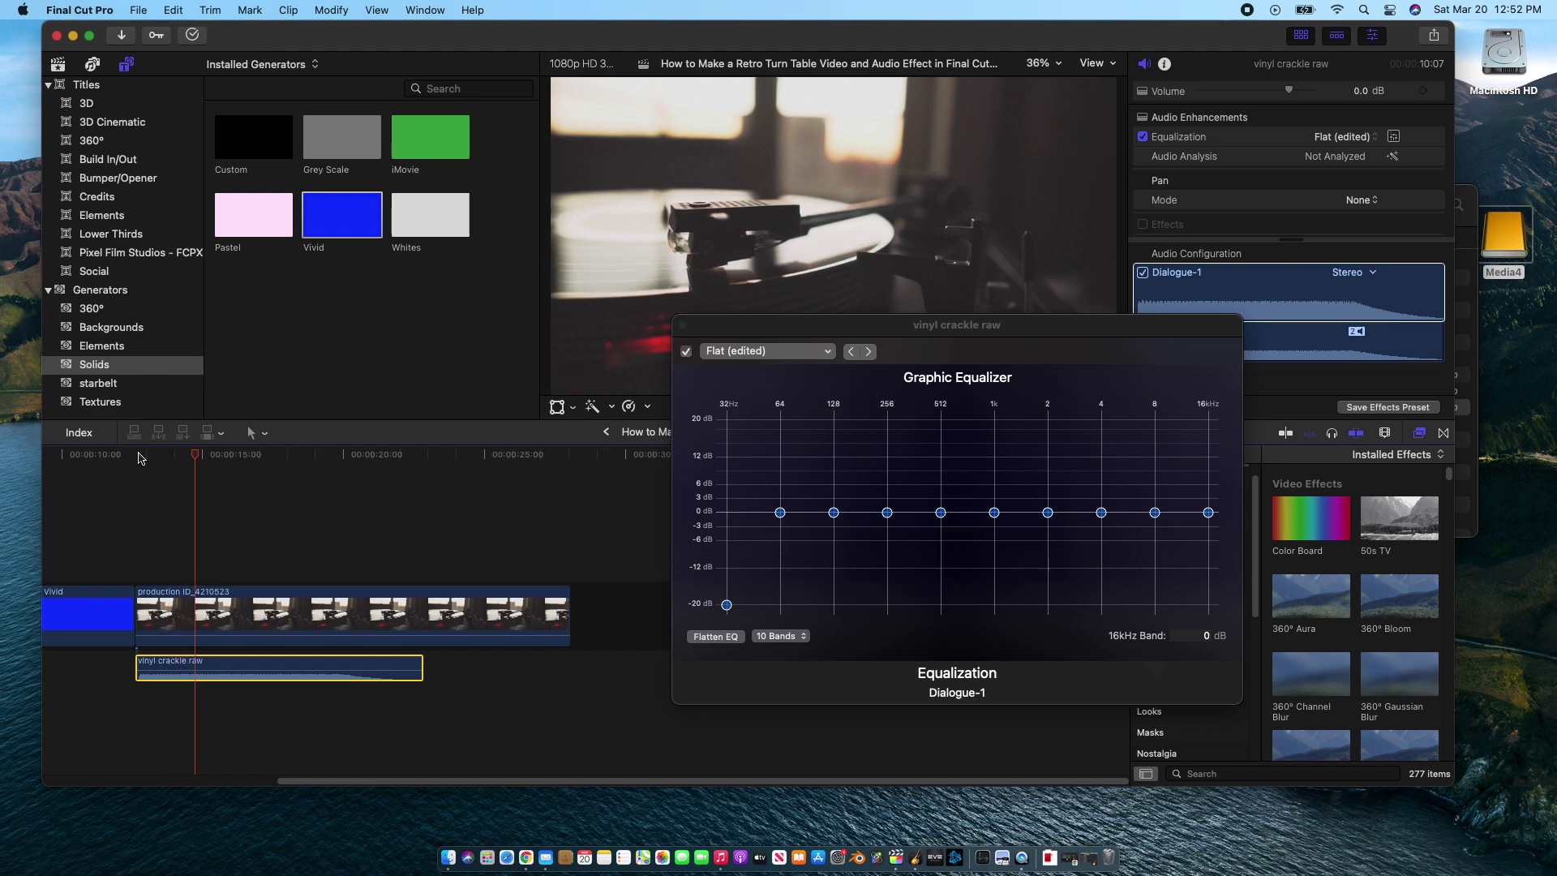
# - Lower the vinyl crackle's 64 Hz equalizer band to -20 dB and play the audio from its start
pyautogui.moveTo(783, 515); pyautogui.dragTo(789, 632)
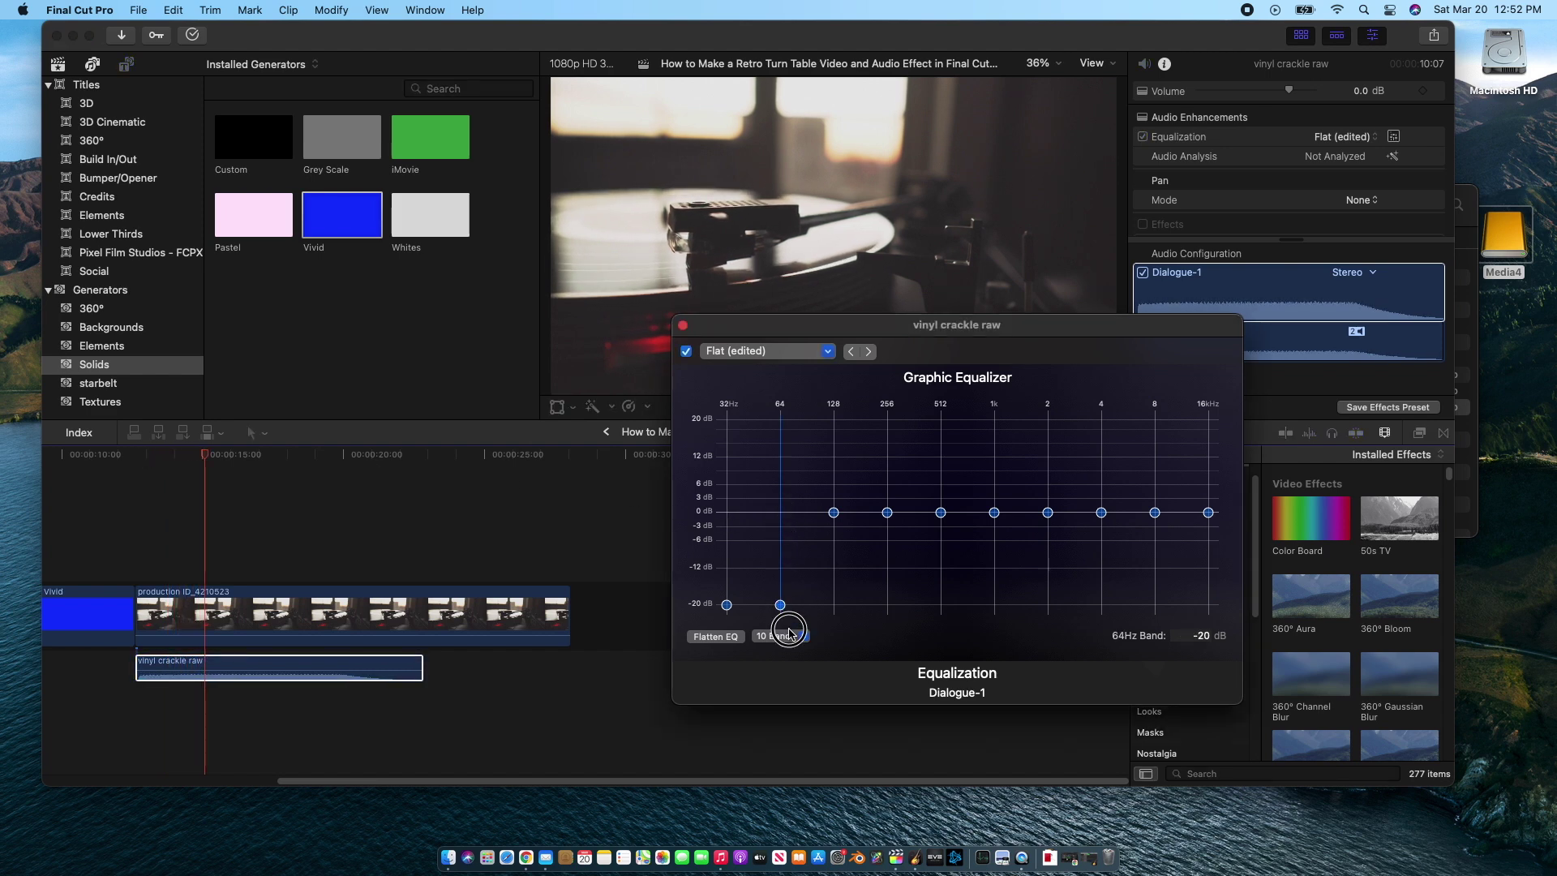
pyautogui.click(207, 460)
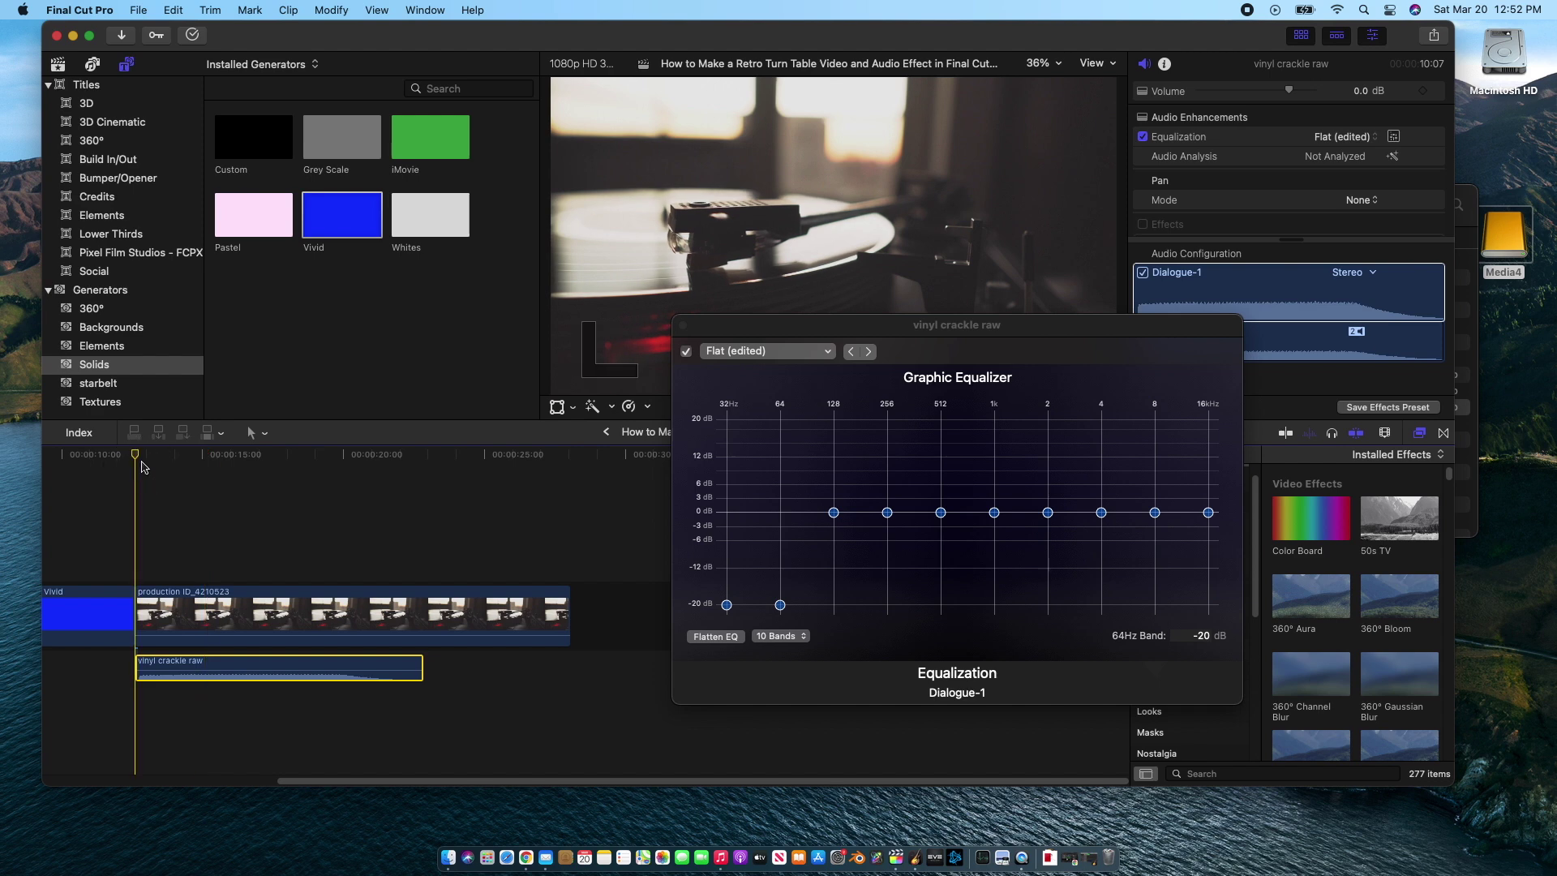
pyautogui.press('space')
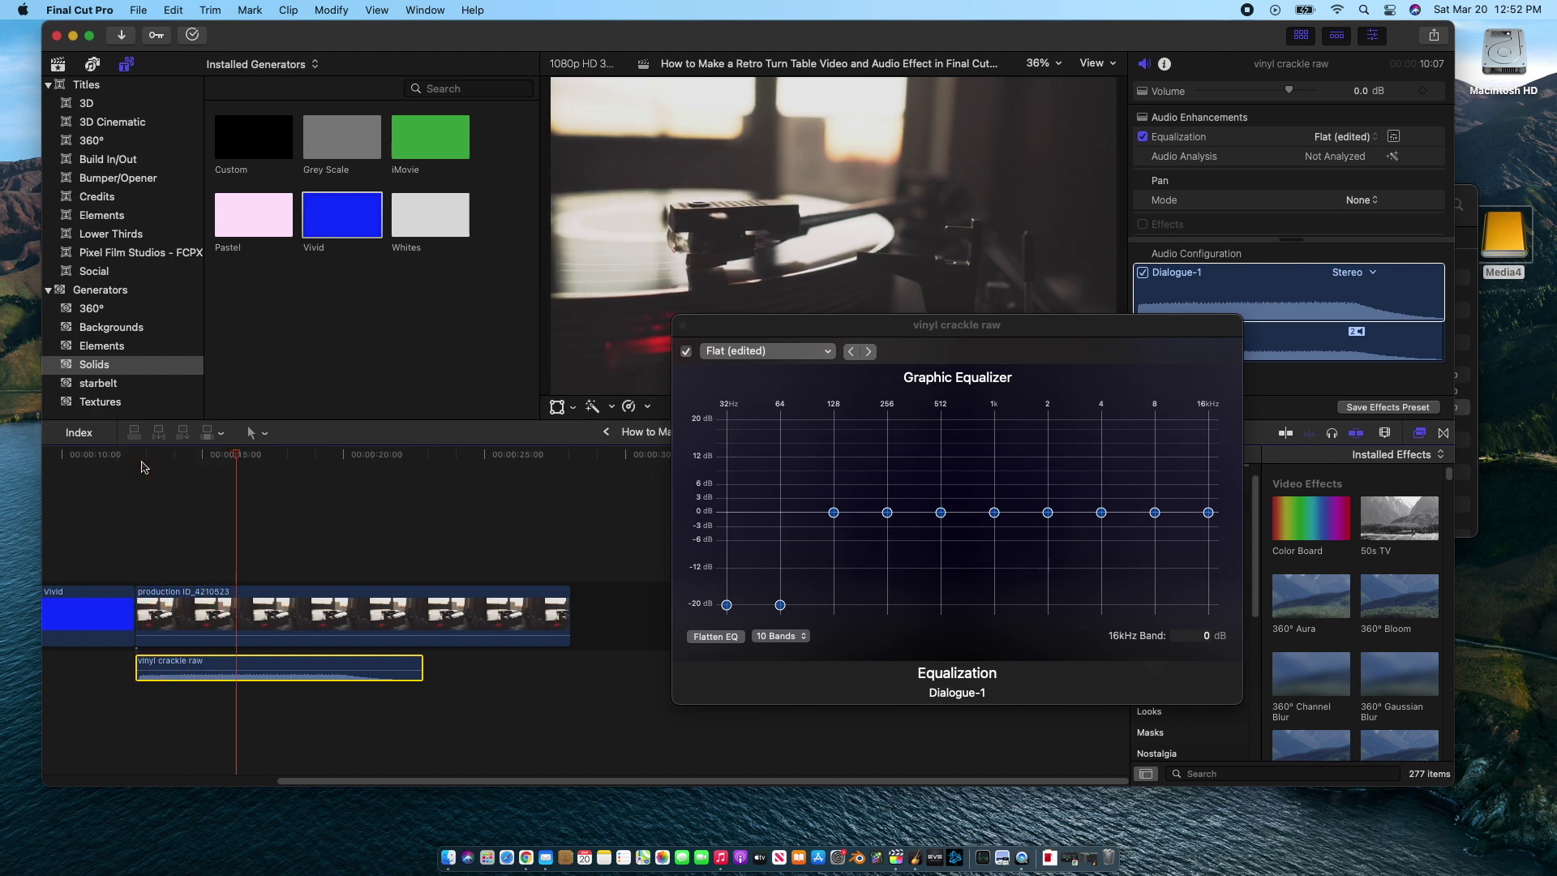
pyautogui.press('space')
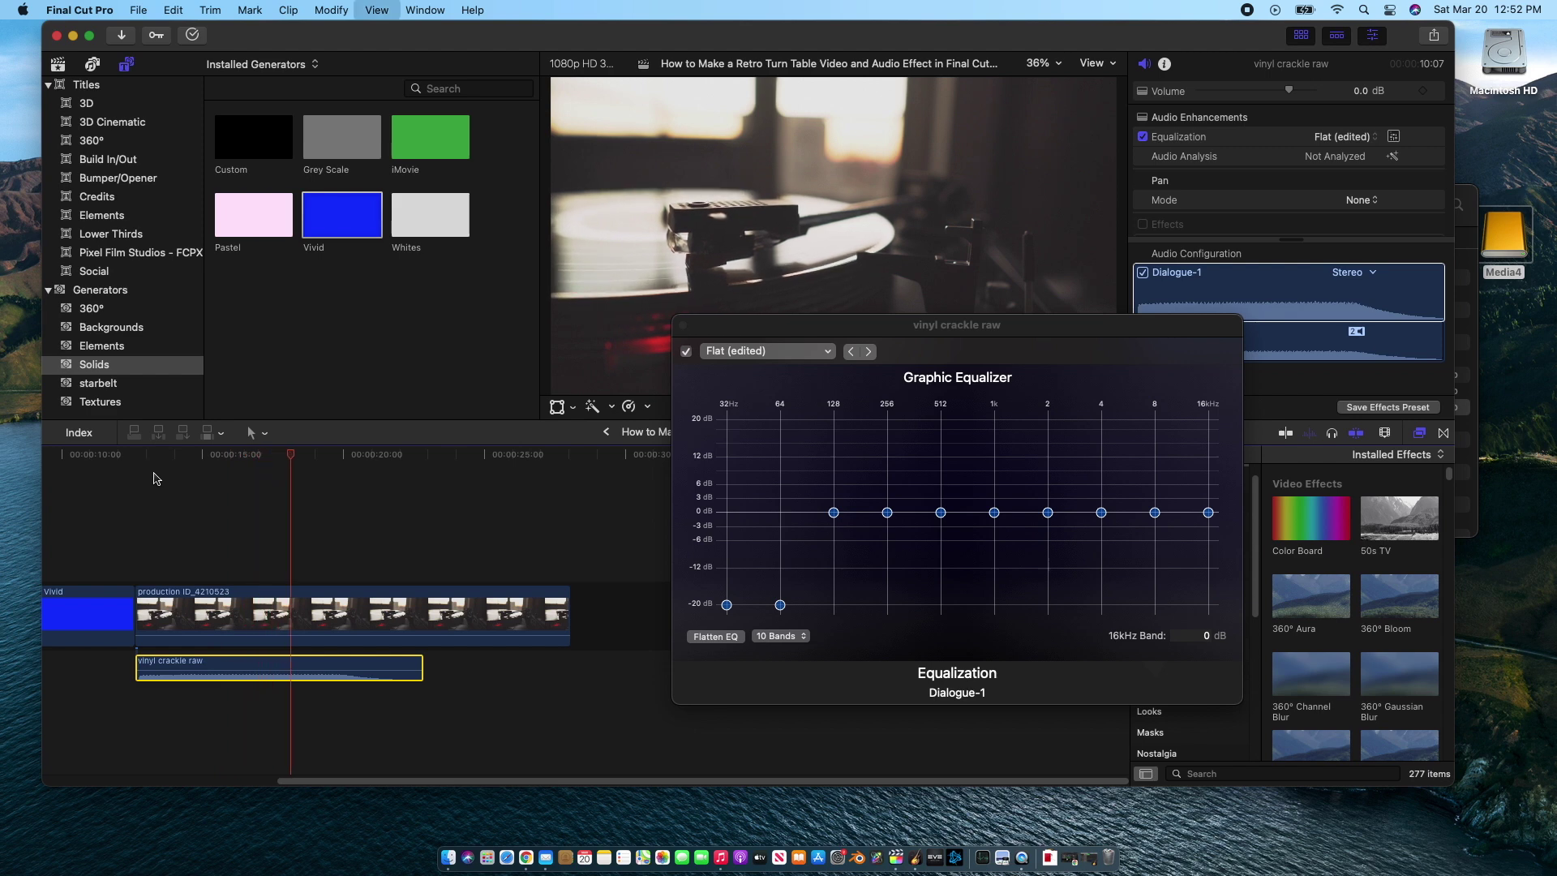
# - Raise the vinyl crackle clip's volume to 6.0 dB and play it from the start
pyautogui.moveTo(279, 671)
pyautogui.moveTo(278, 670); pyautogui.dragTo(277, 668)
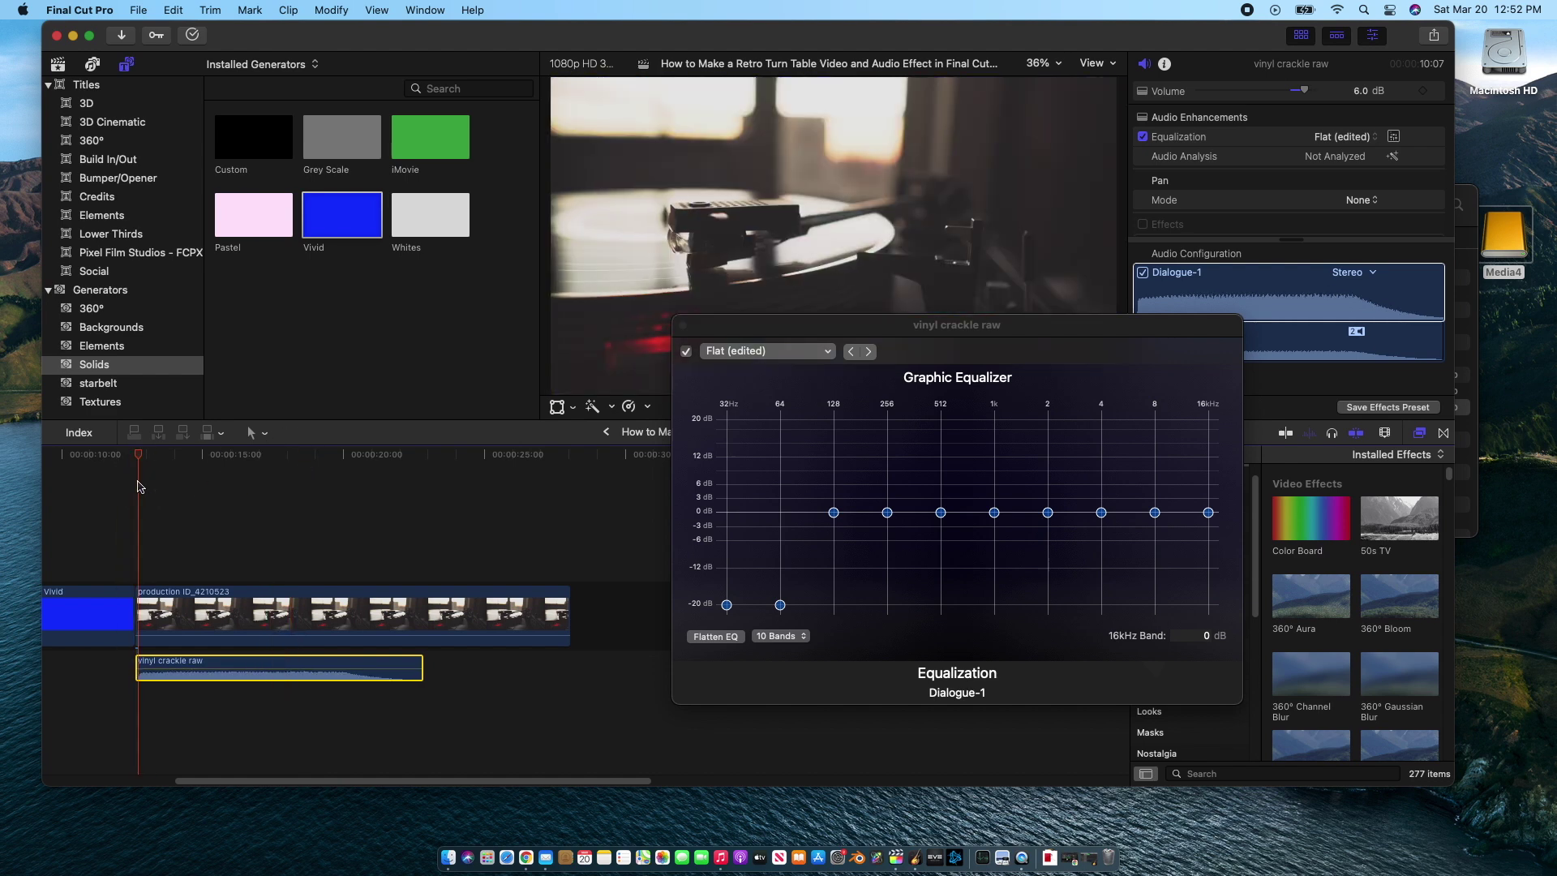
pyautogui.press('space')
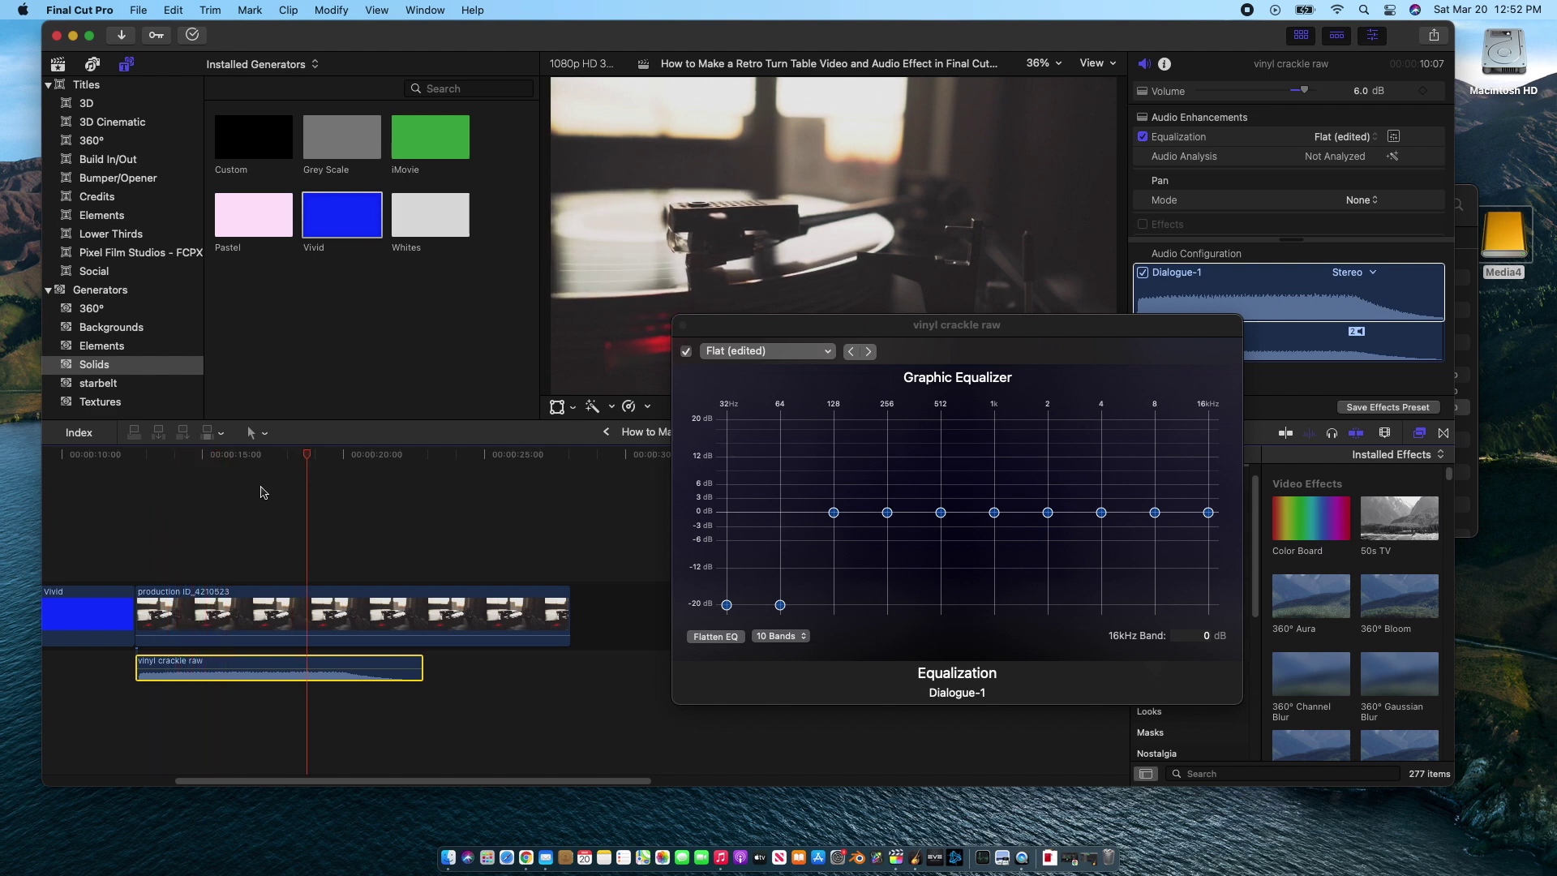
# - Lower the vinyl crackle's 128 Hz equalizer band to -20 dB, play the audio again and close the equalizer
pyautogui.moveTo(838, 517); pyautogui.dragTo(834, 651)
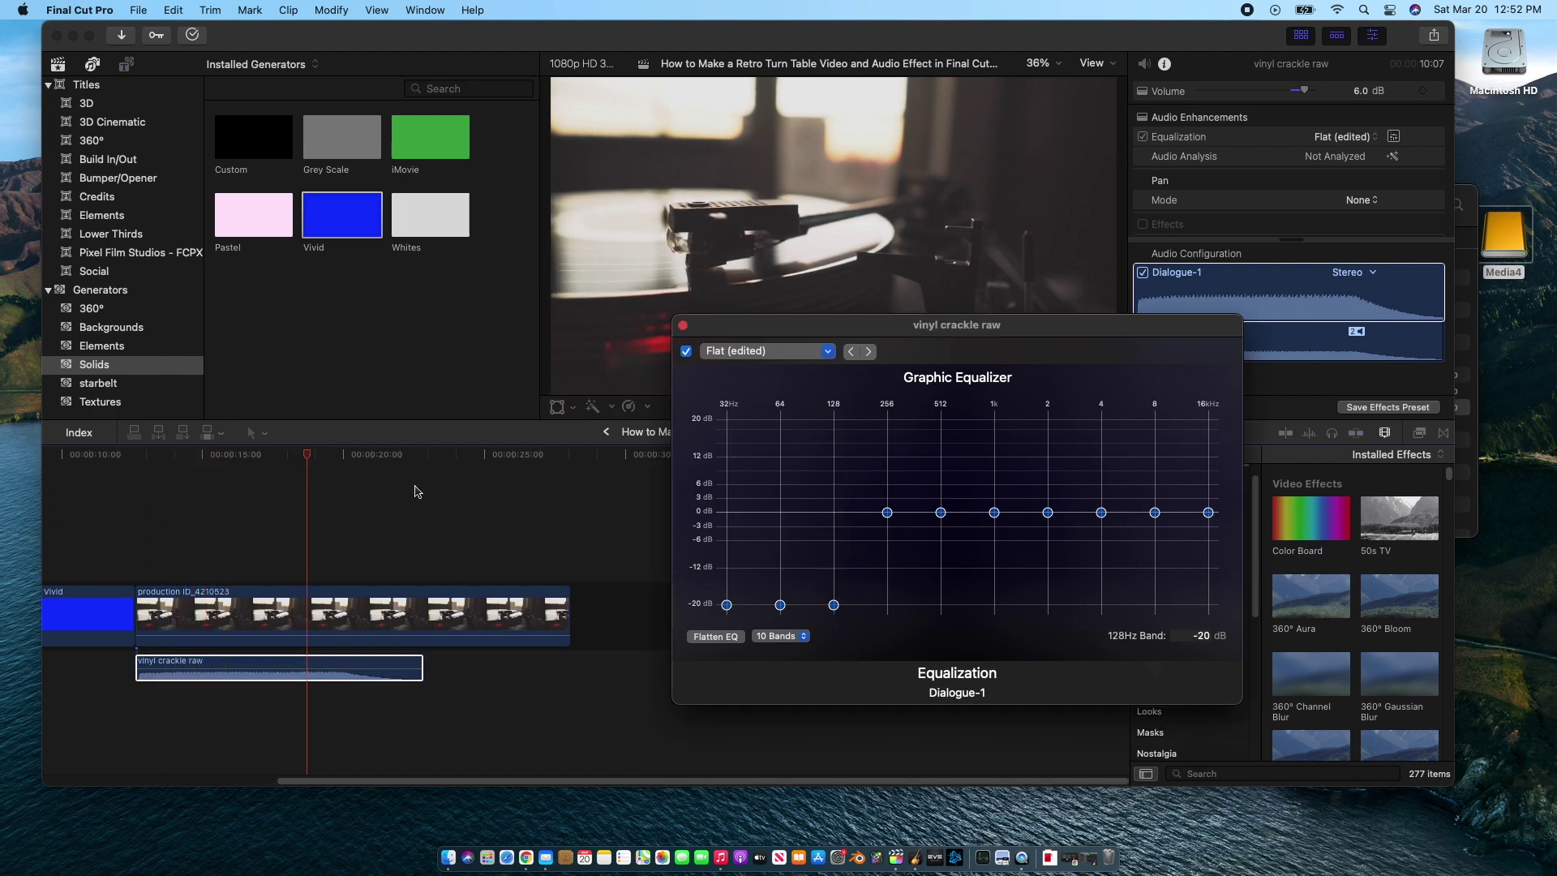
pyautogui.click(308, 459)
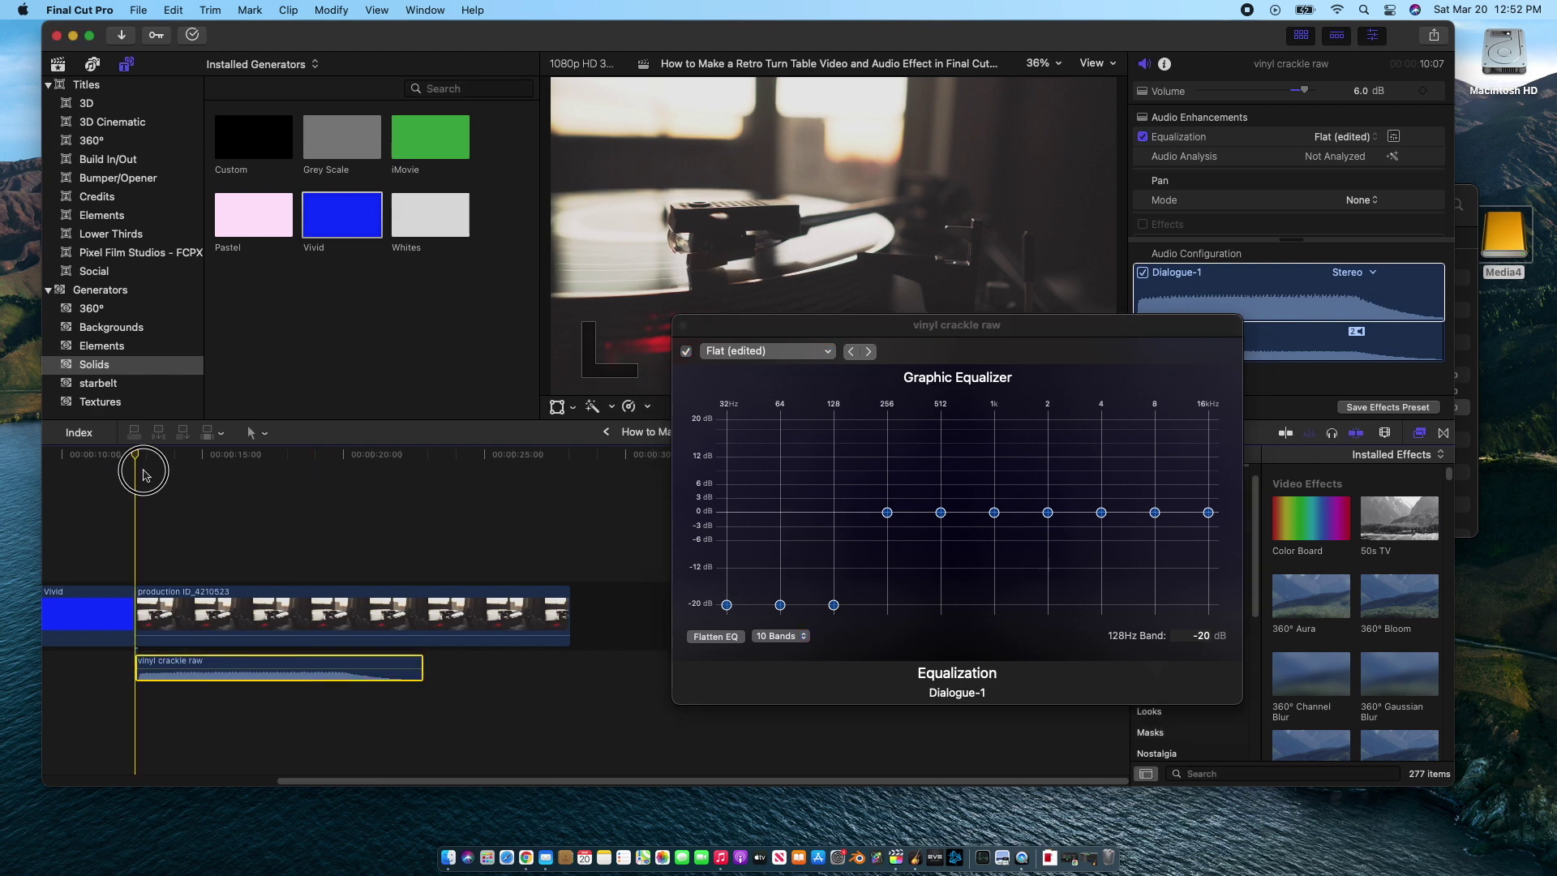
pyautogui.moveTo(139, 469); pyautogui.dragTo(149, 475)
pyautogui.press('space')
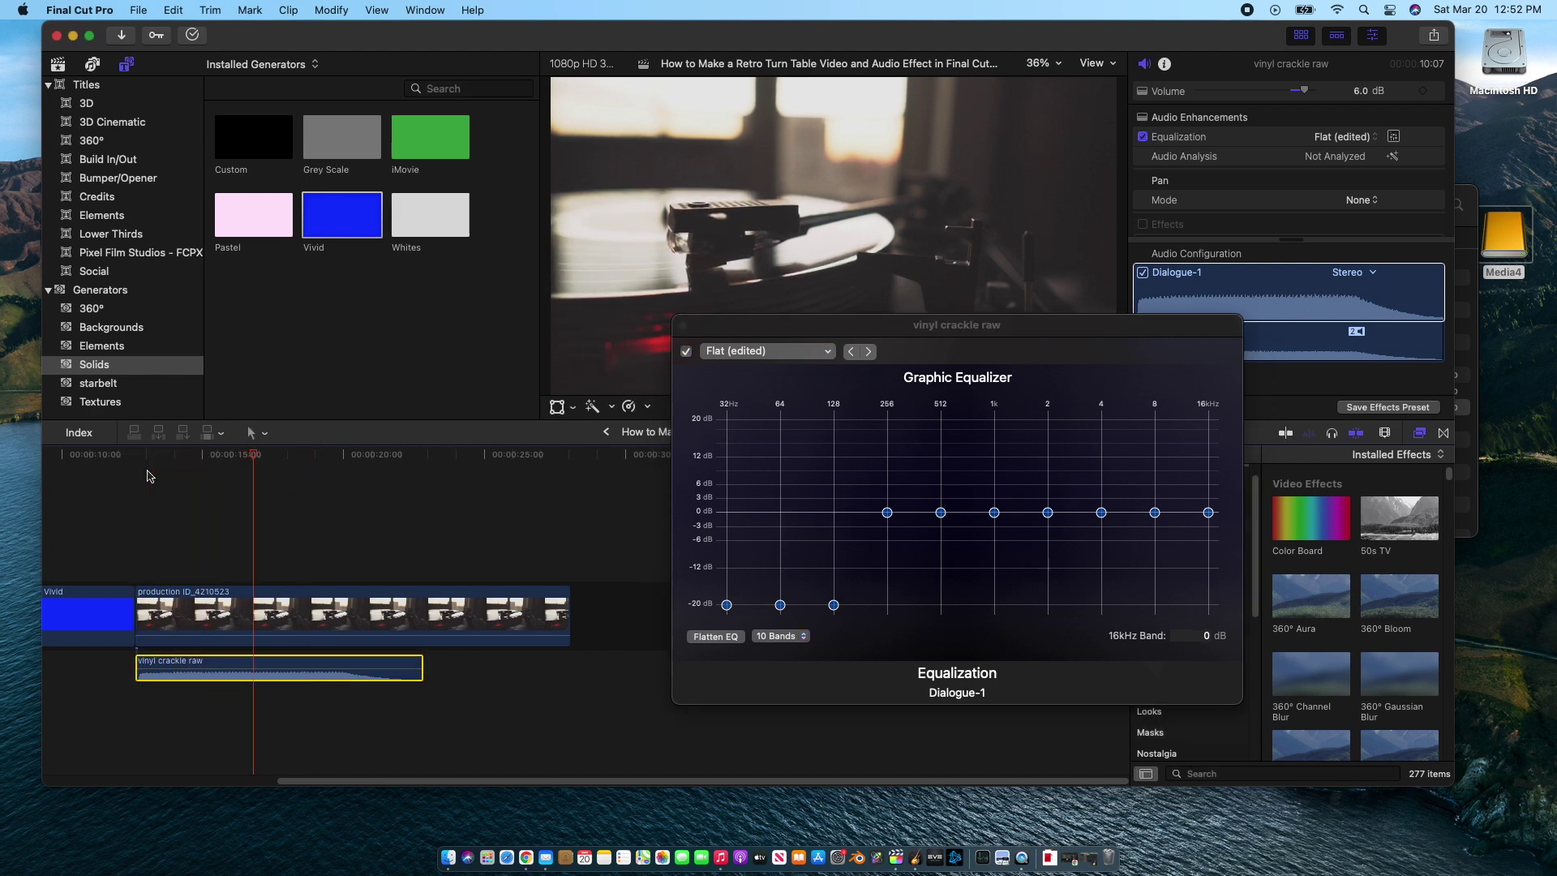
pyautogui.click(682, 325)
pyautogui.moveTo(324, 458); pyautogui.dragTo(201, 496)
# - Find the Bad TV video effect by searching for "bad" and apply it to the turntable clip
pyautogui.click(254, 596)
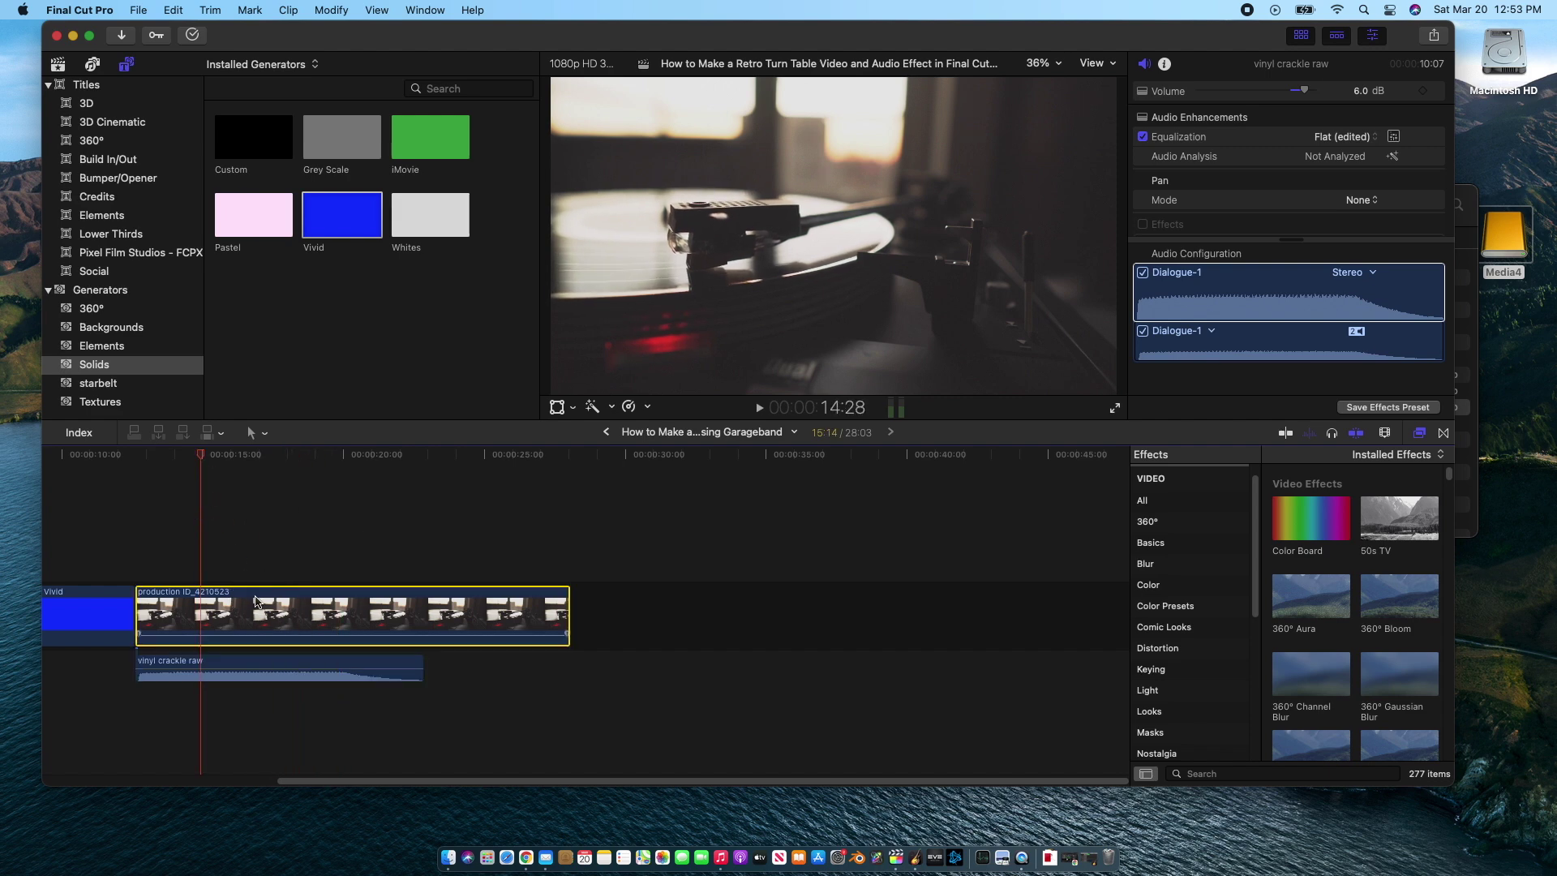
pyautogui.press('super+f')
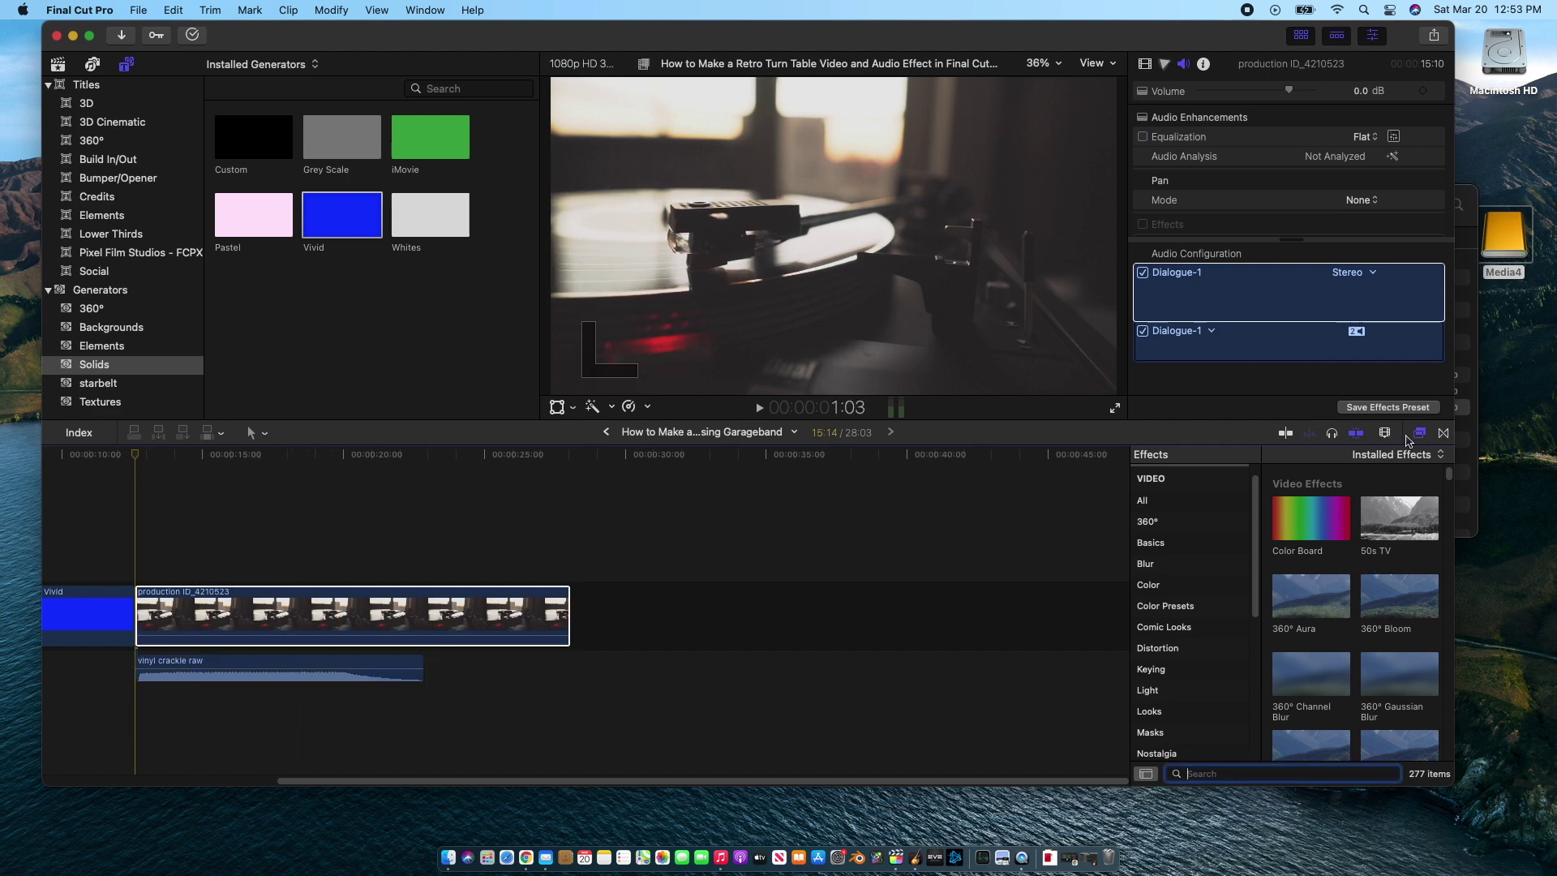
pyautogui.write('bad')
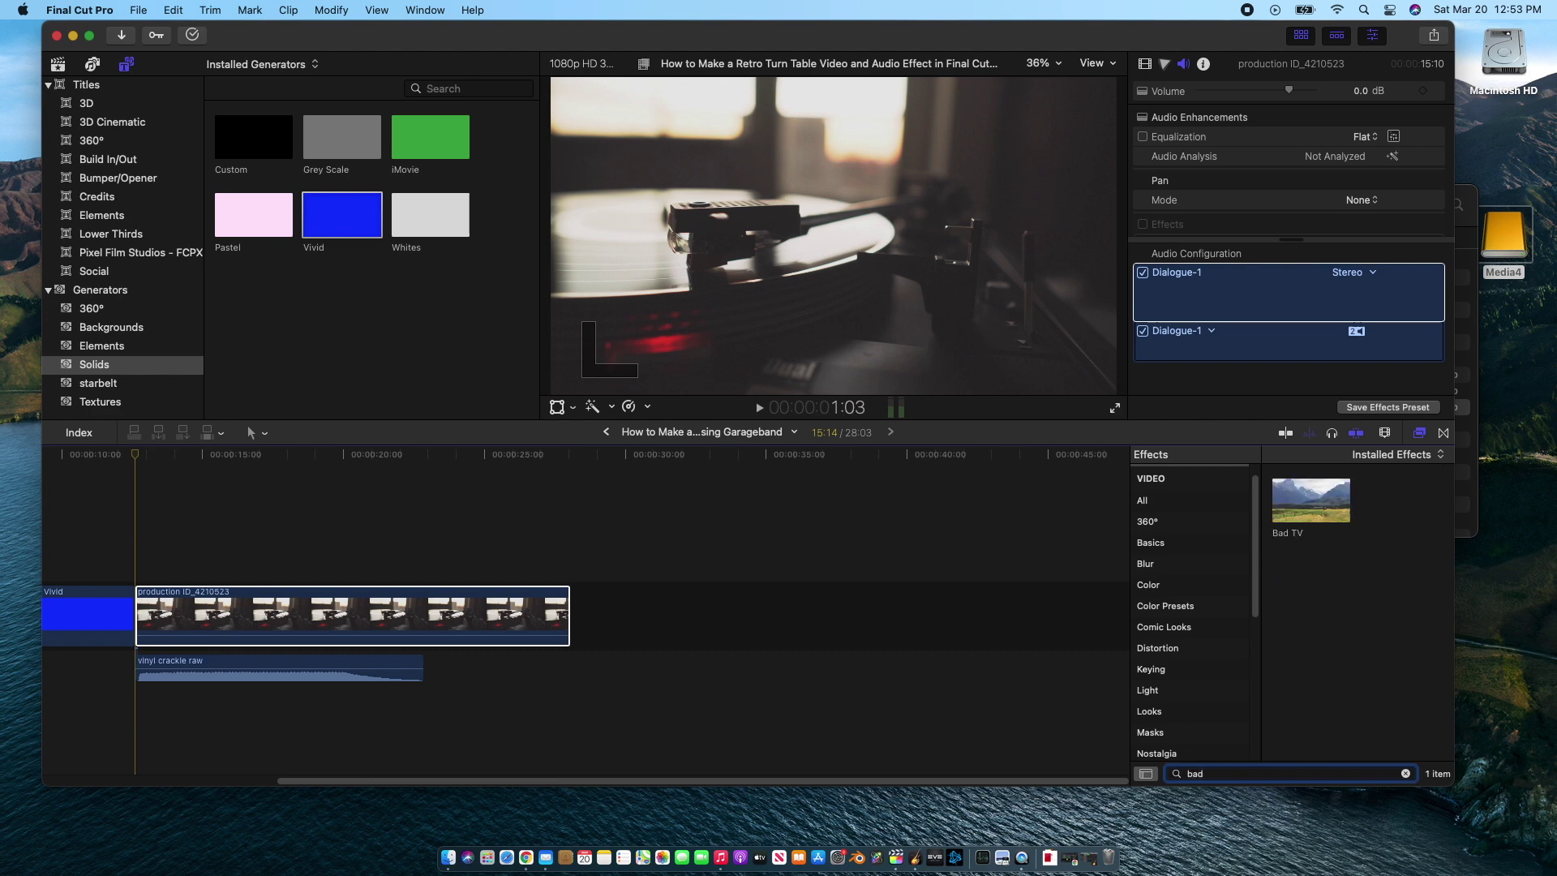
pyautogui.doubleClick(1351, 494)
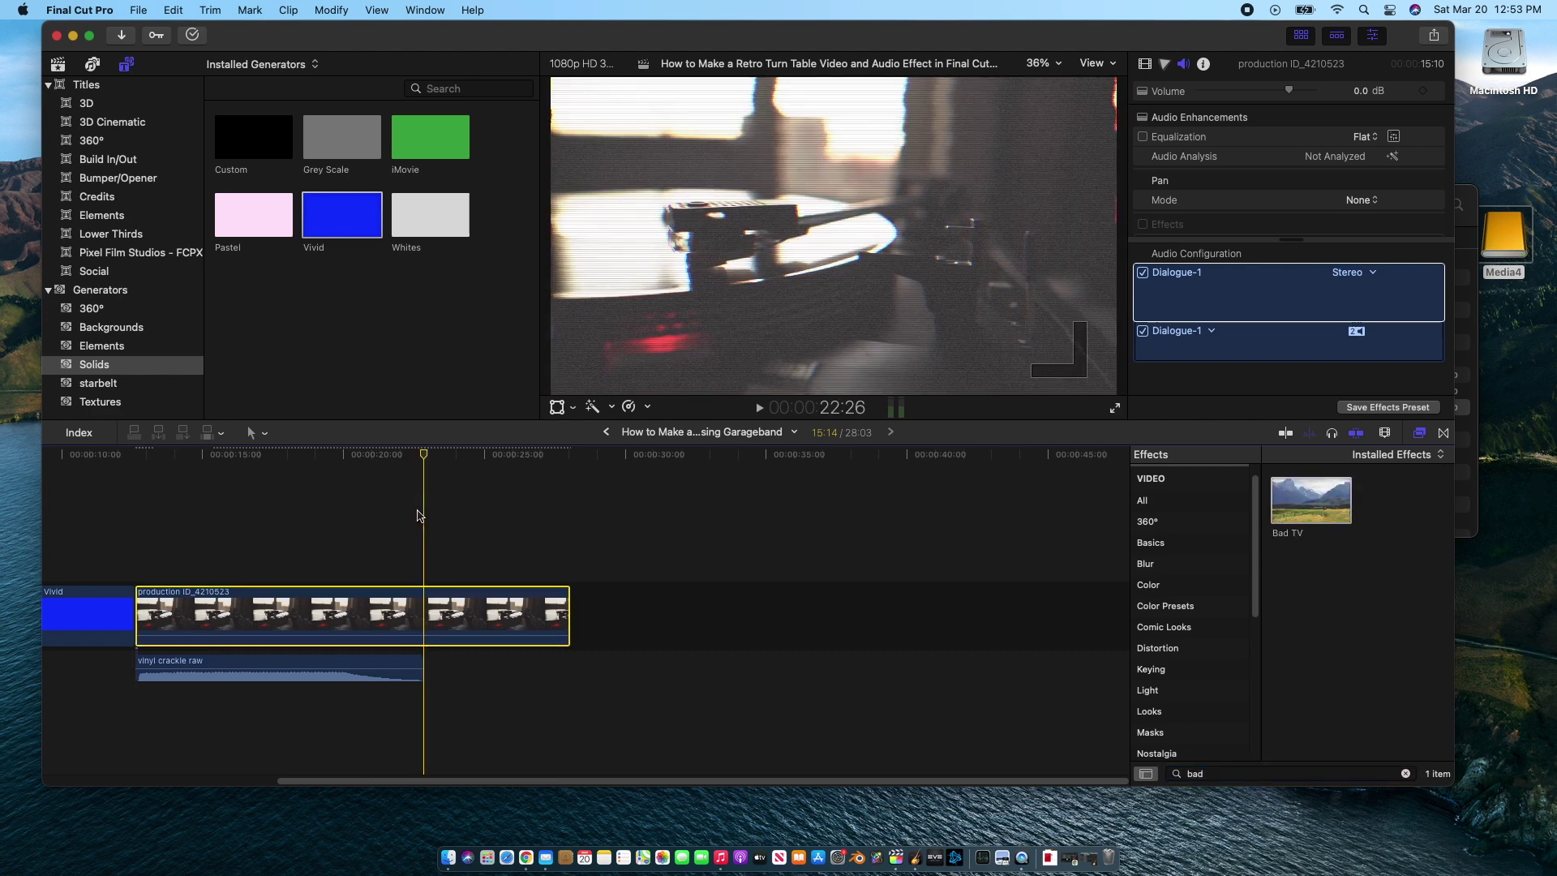
# - Cut the turntable clip where the vinyl crackle audio ends and remove the leftover section
pyautogui.click(425, 615)
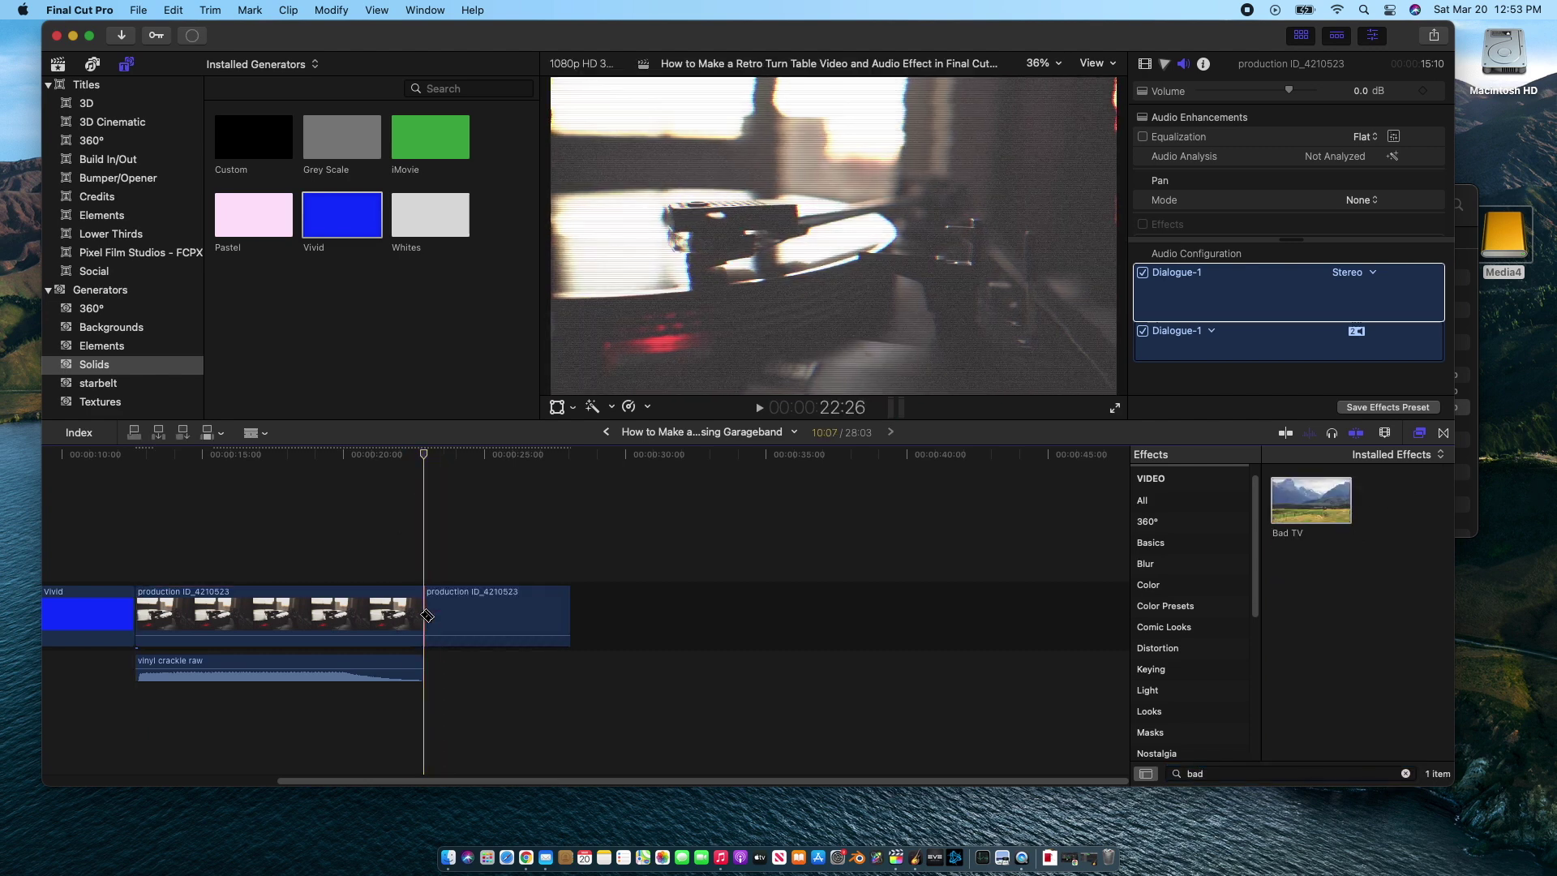
pyautogui.press('a')
pyautogui.click(488, 610)
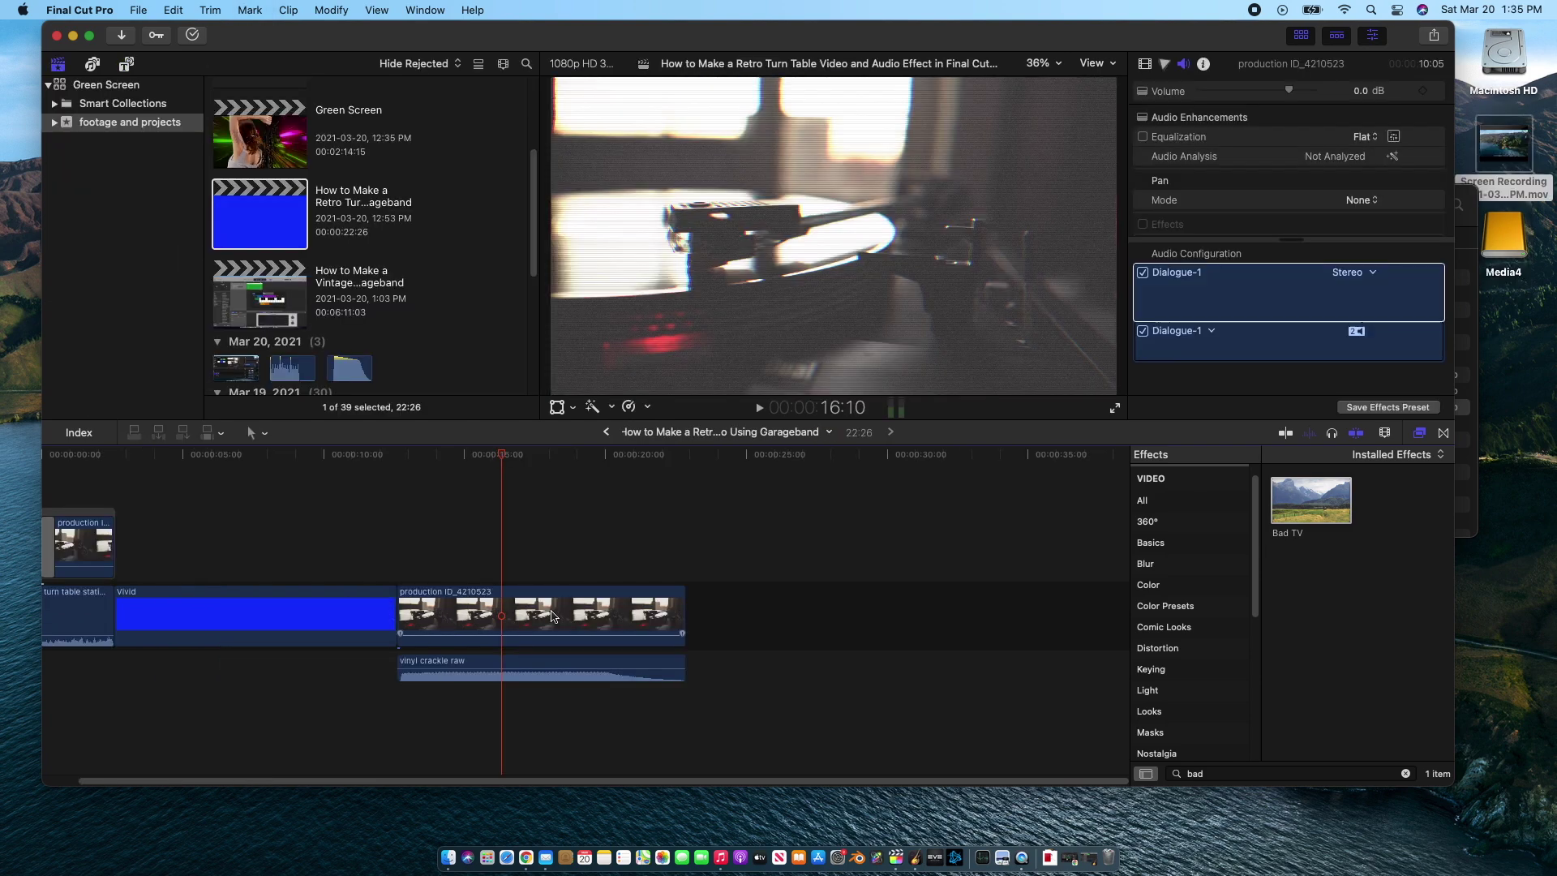
# - Show the Bad TV settings of the trimmed turntable clip and play the clip from its beginning
pyautogui.moveTo(1337, 504); pyautogui.dragTo(616, 614)
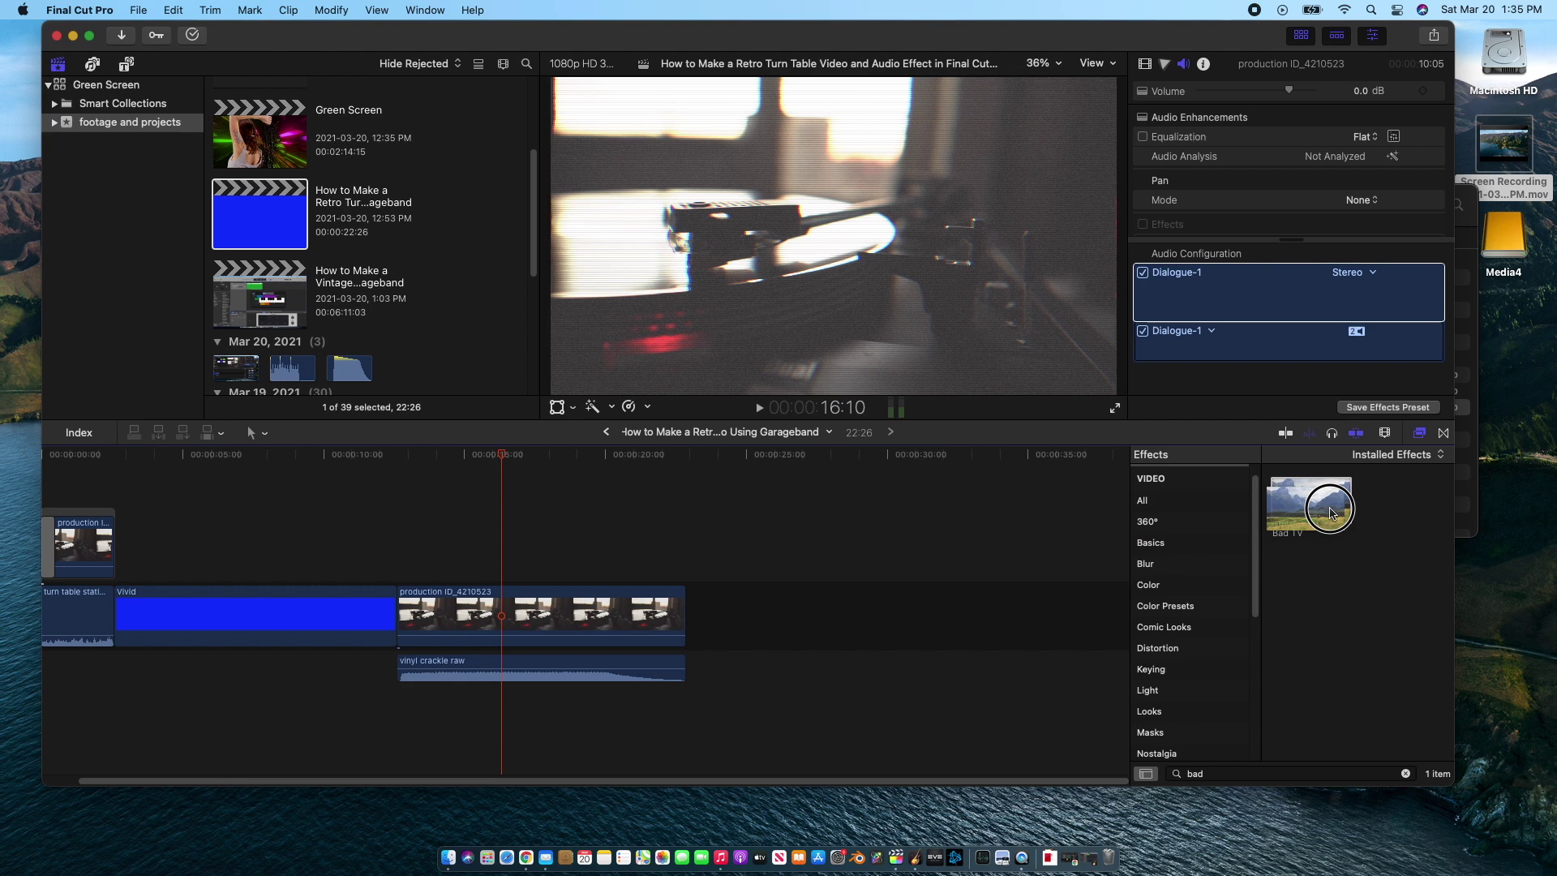
pyautogui.click(589, 614)
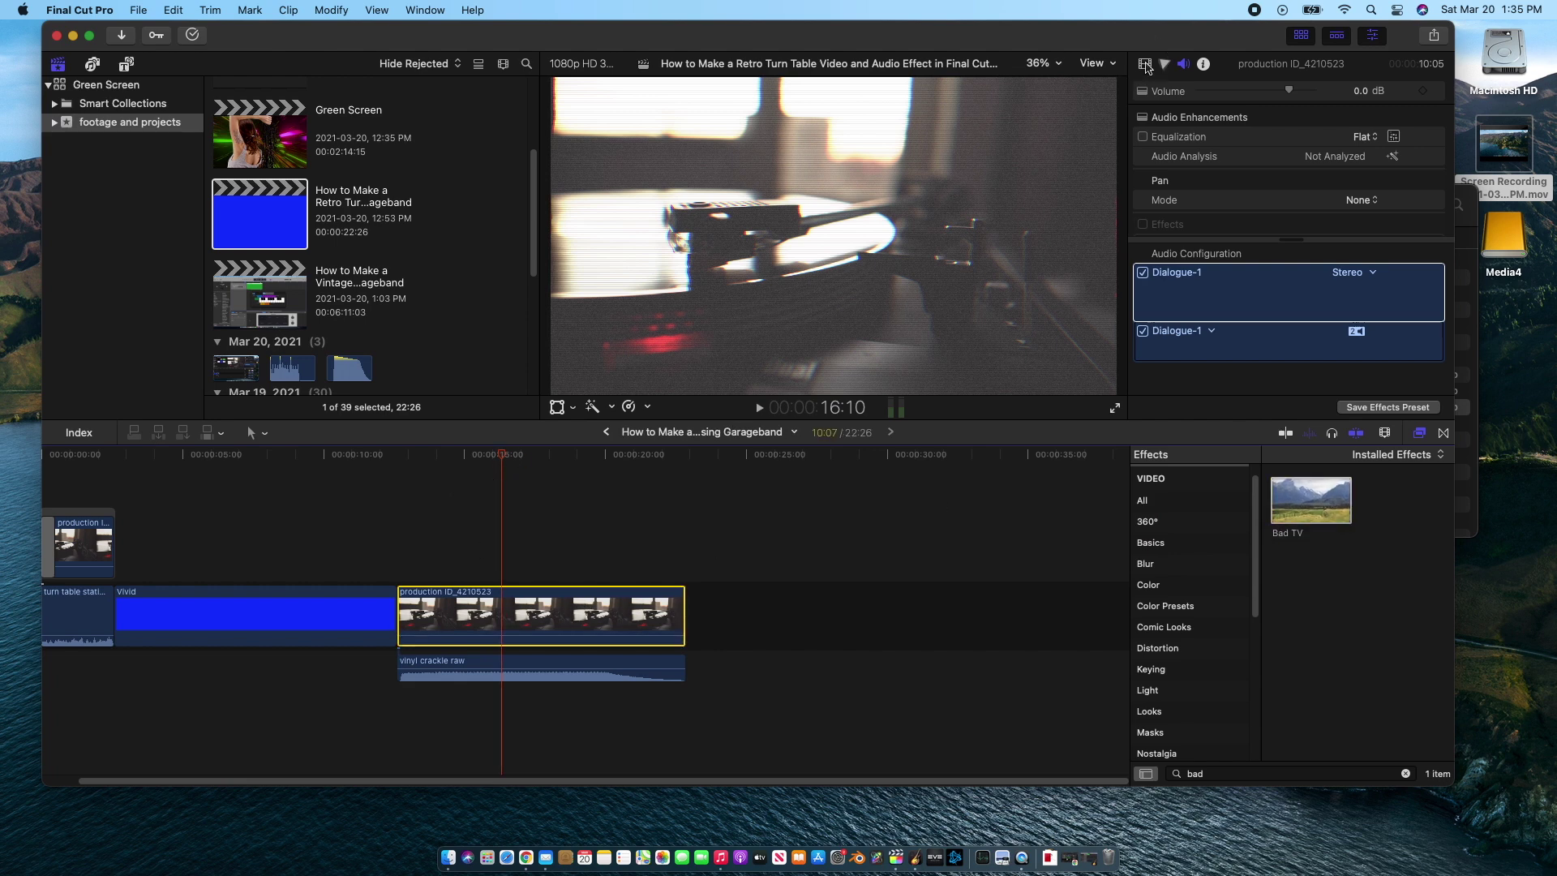
pyautogui.click(1145, 65)
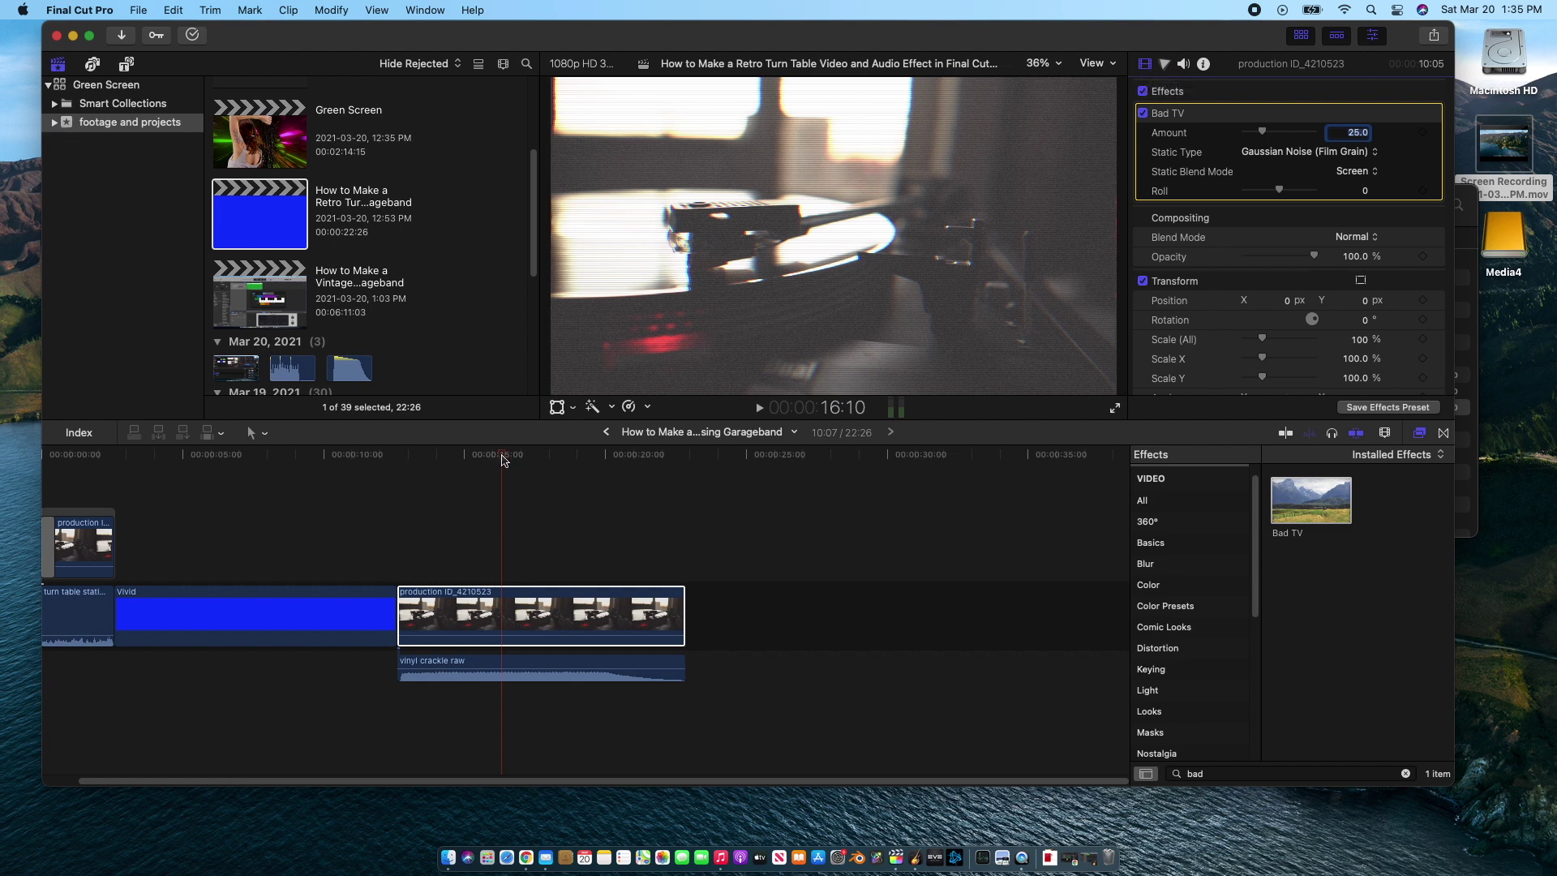
pyautogui.moveTo(502, 459); pyautogui.dragTo(407, 470)
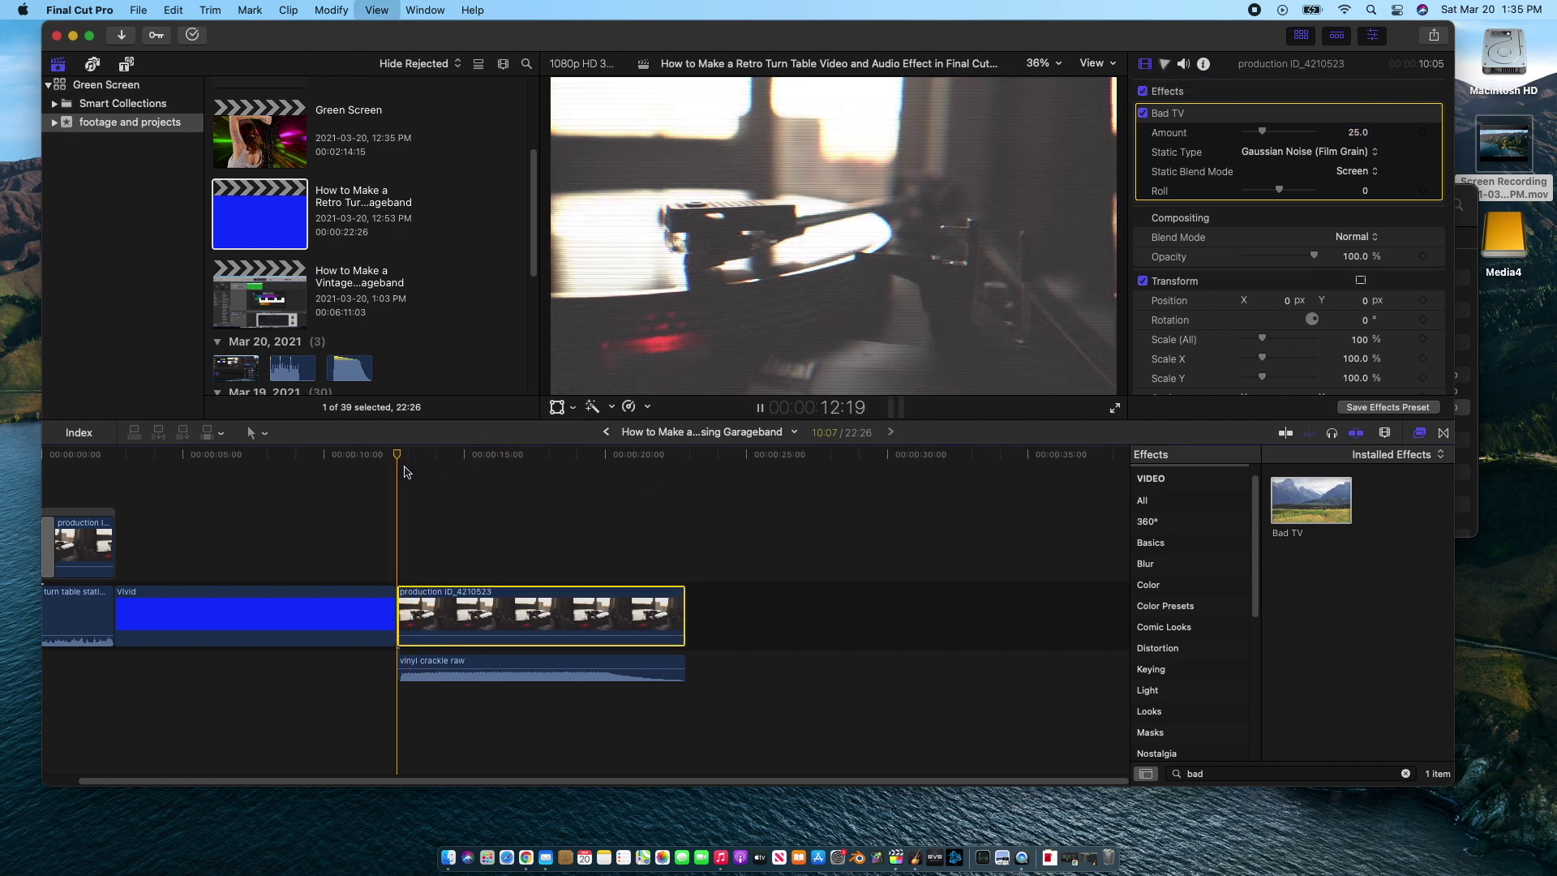
pyautogui.press('space')
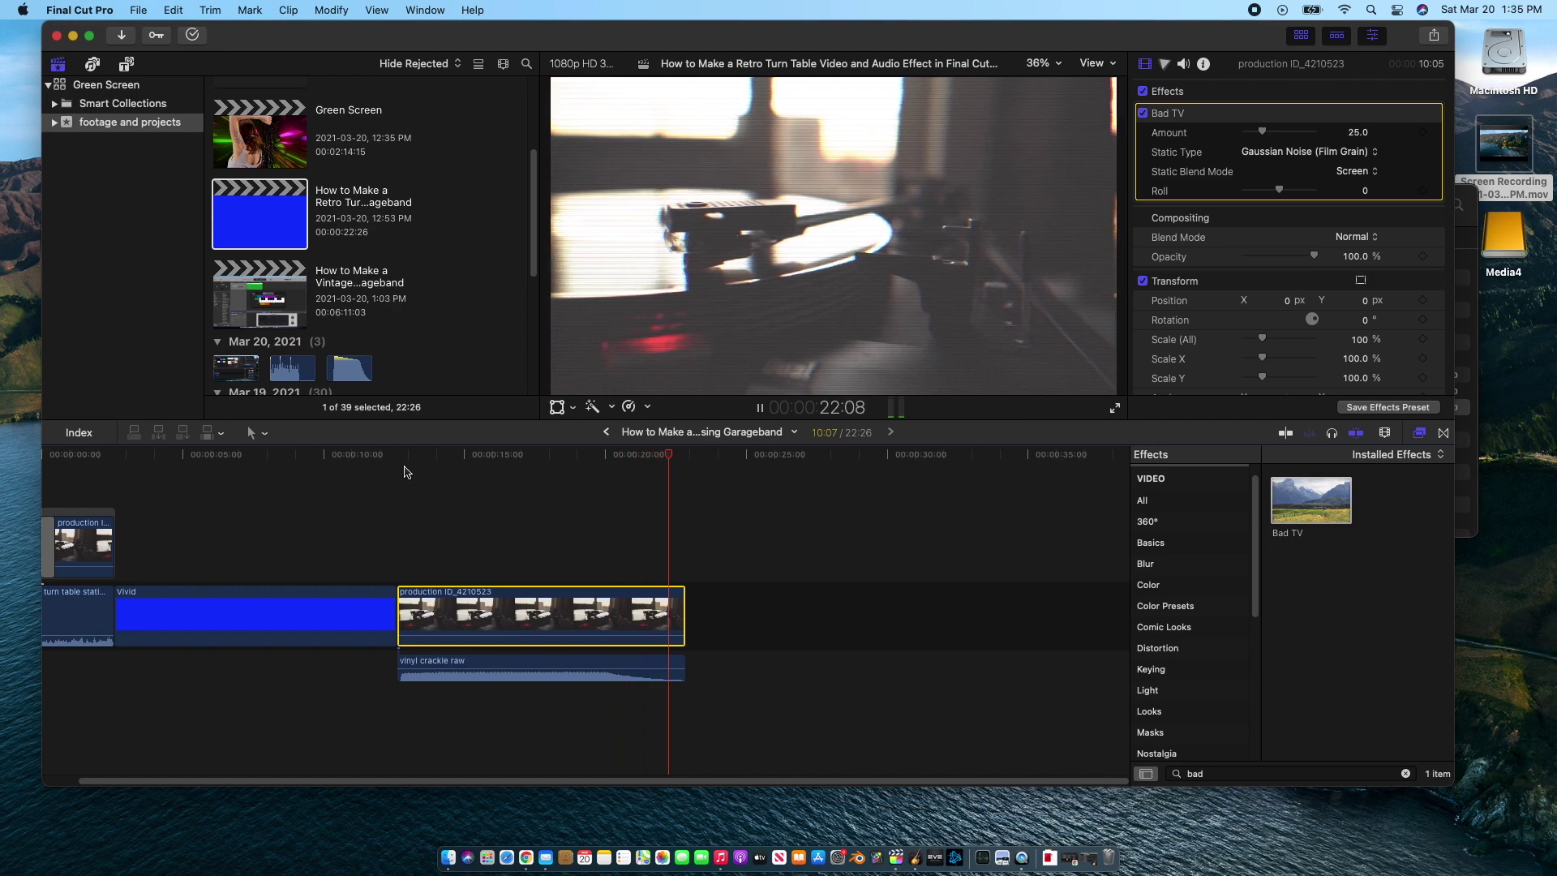
# - Set the Bad TV effect's Amount to 100 and play the turntable clip from its start
pyautogui.moveTo(584, 463); pyautogui.dragTo(466, 497)
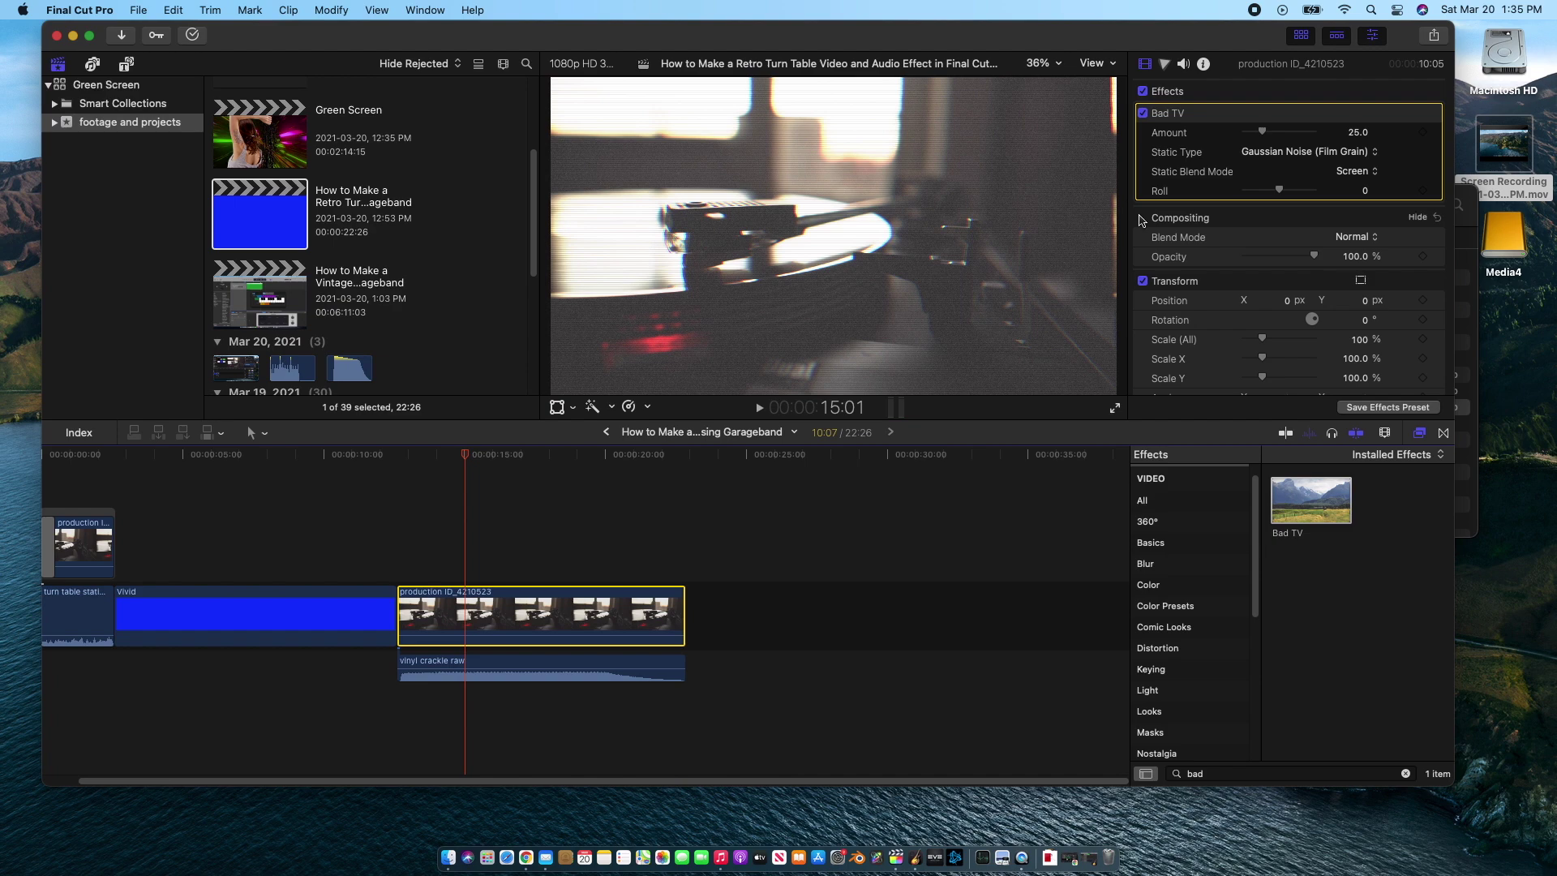
pyautogui.moveTo(1359, 132); pyautogui.dragTo(1373, 150)
pyautogui.moveTo(408, 455); pyautogui.dragTo(399, 457)
pyautogui.press('space')
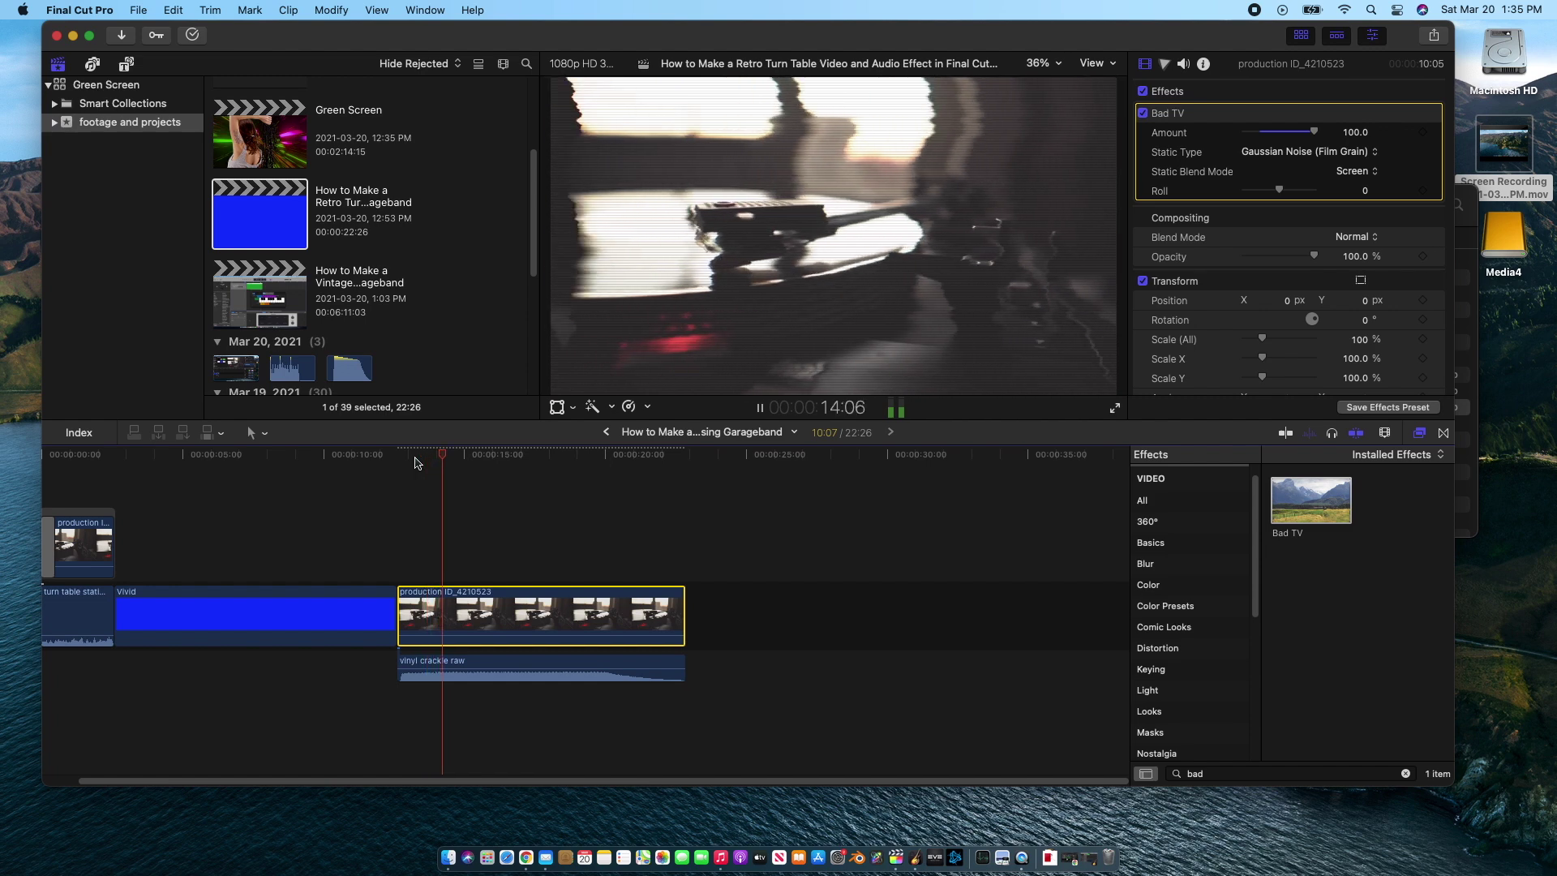
# - Undo the last Bad TV Amount change and play the turntable clip from its start
pyautogui.press('space')
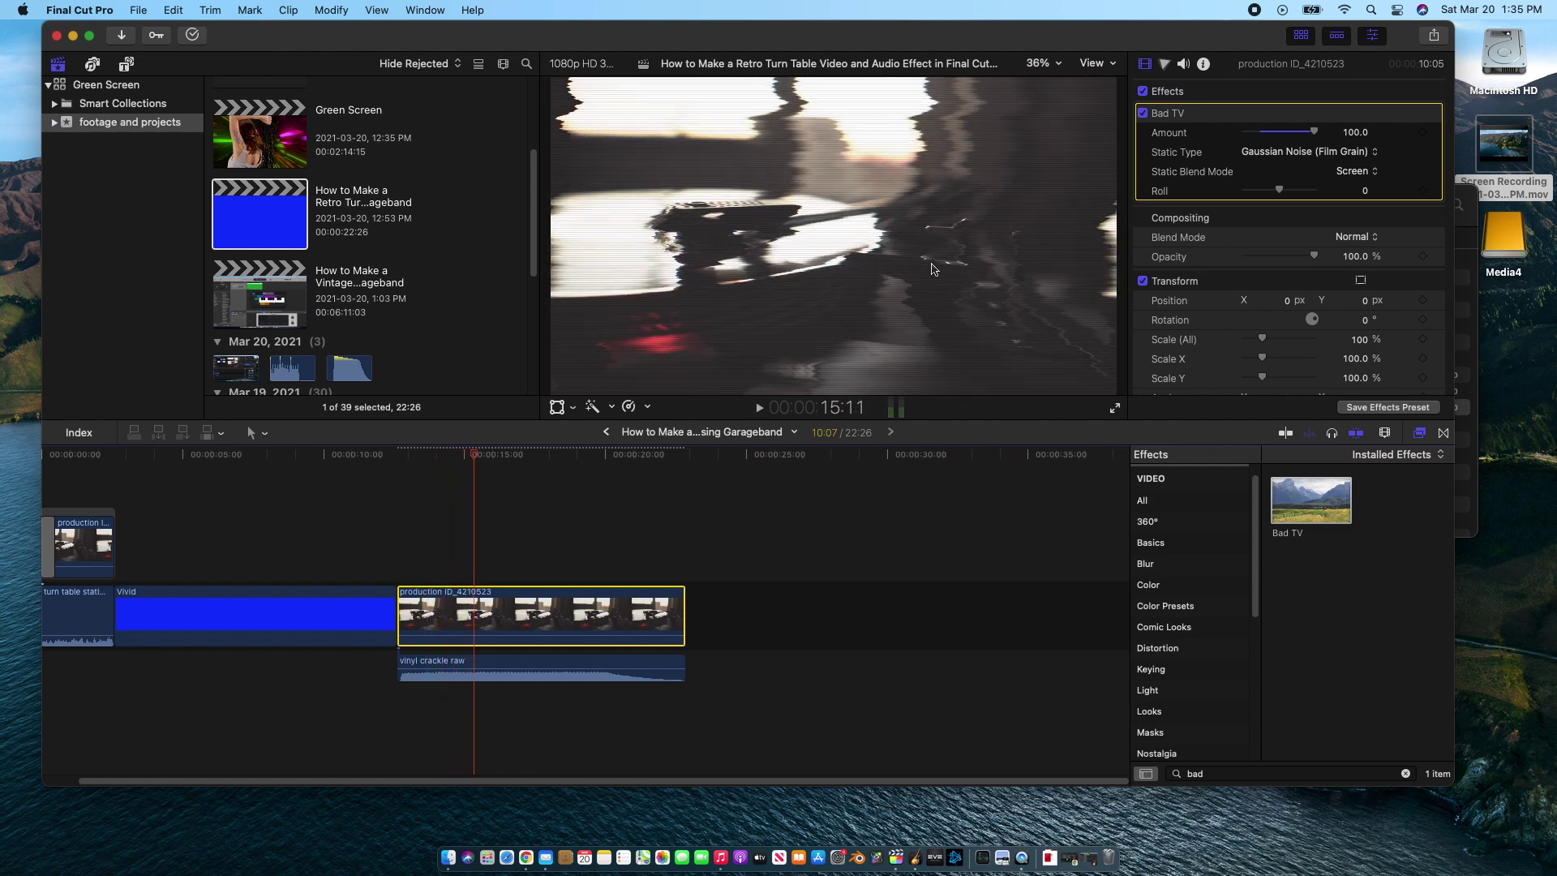
pyautogui.press('super+z')
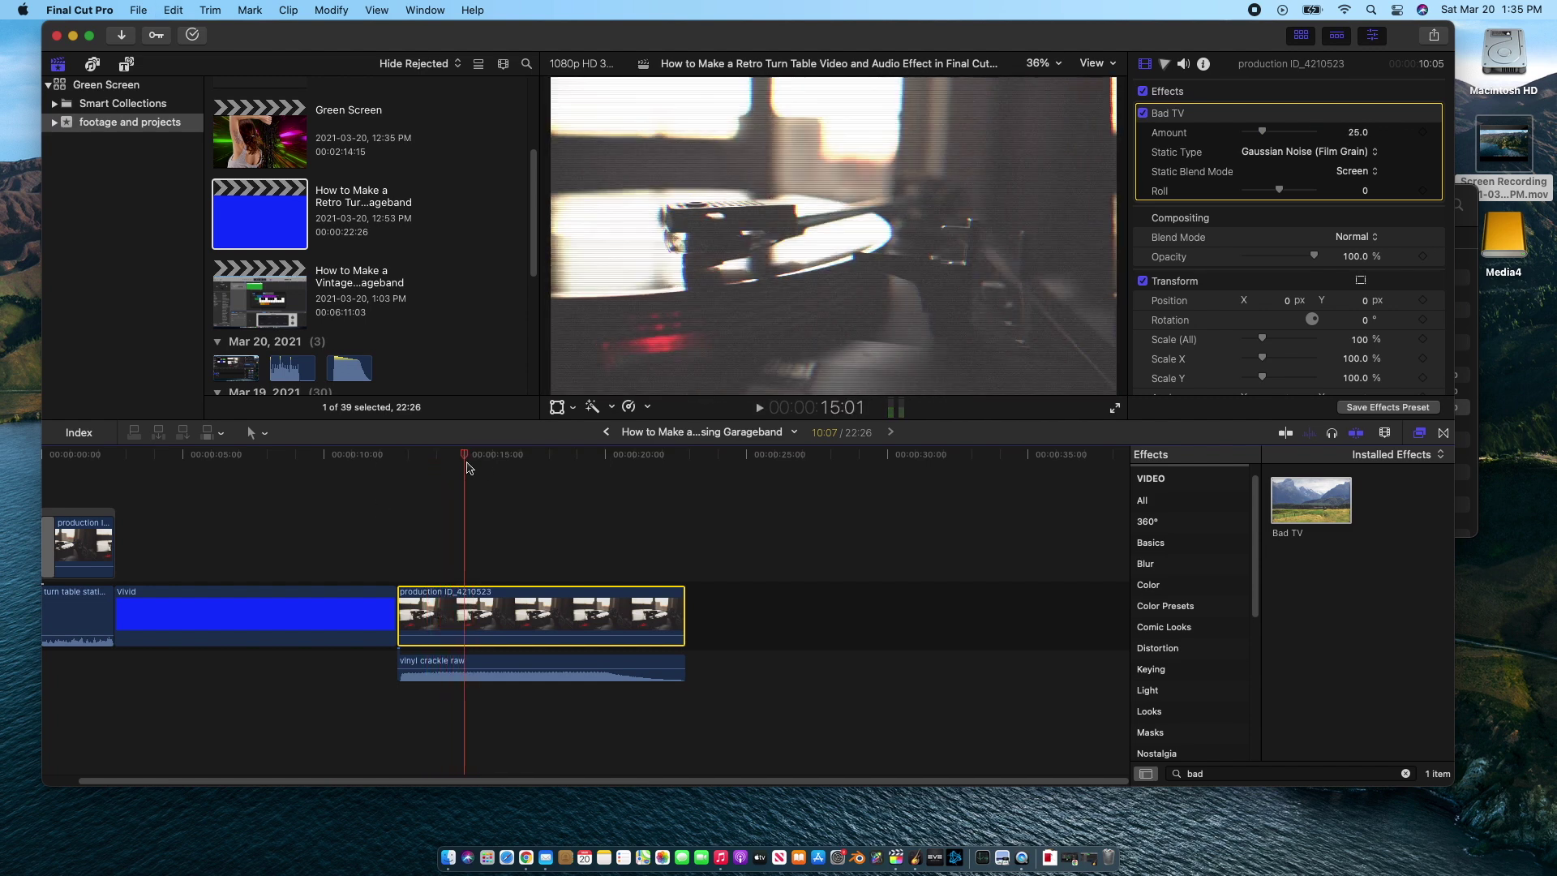
pyautogui.click(398, 458)
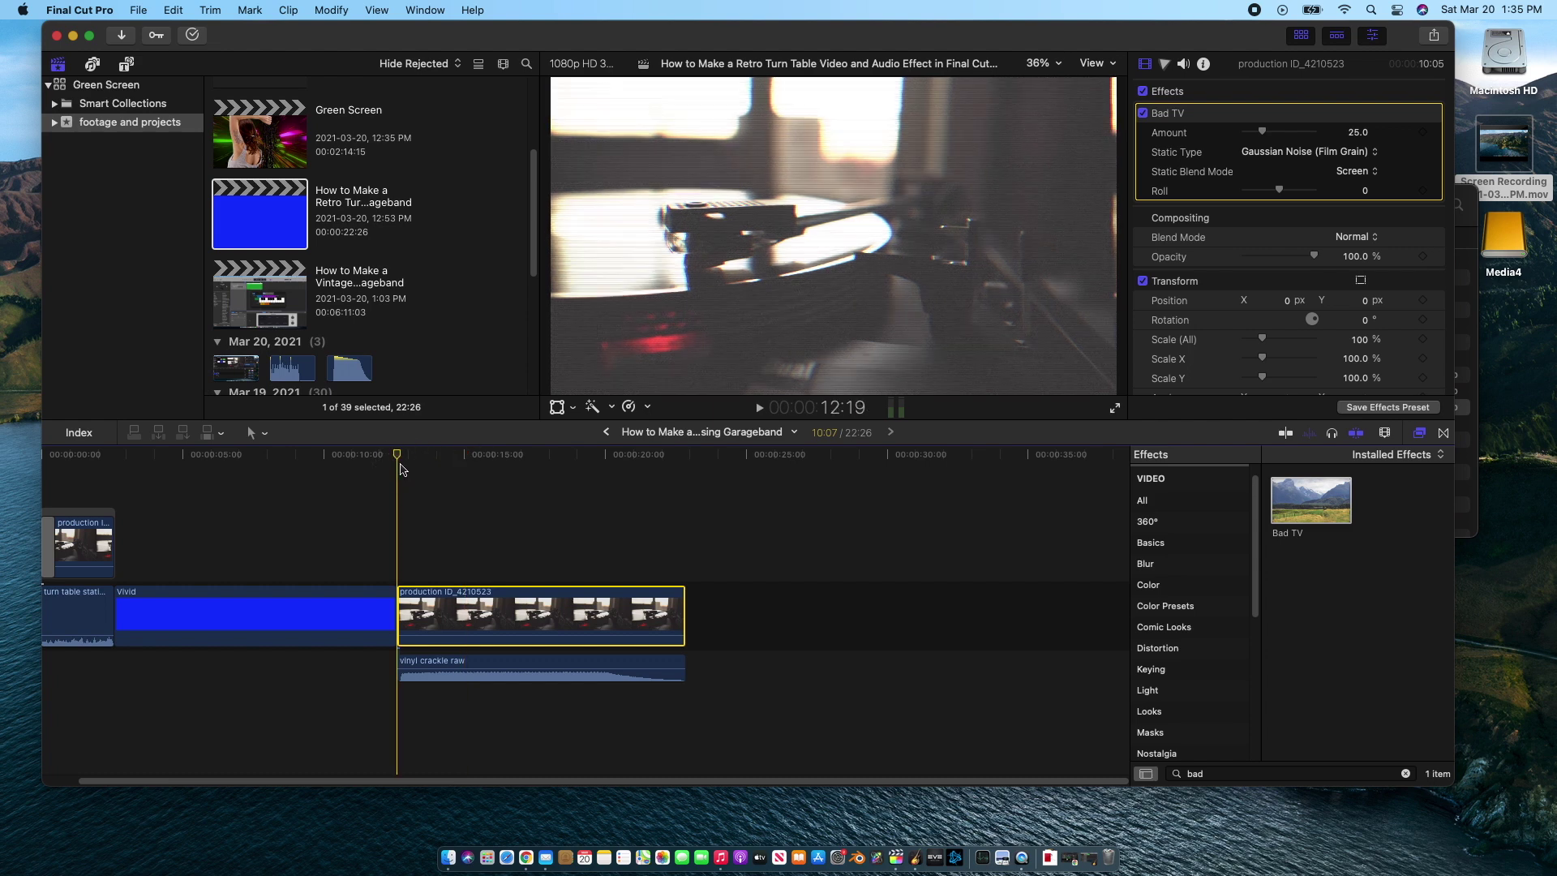
pyautogui.press('space')
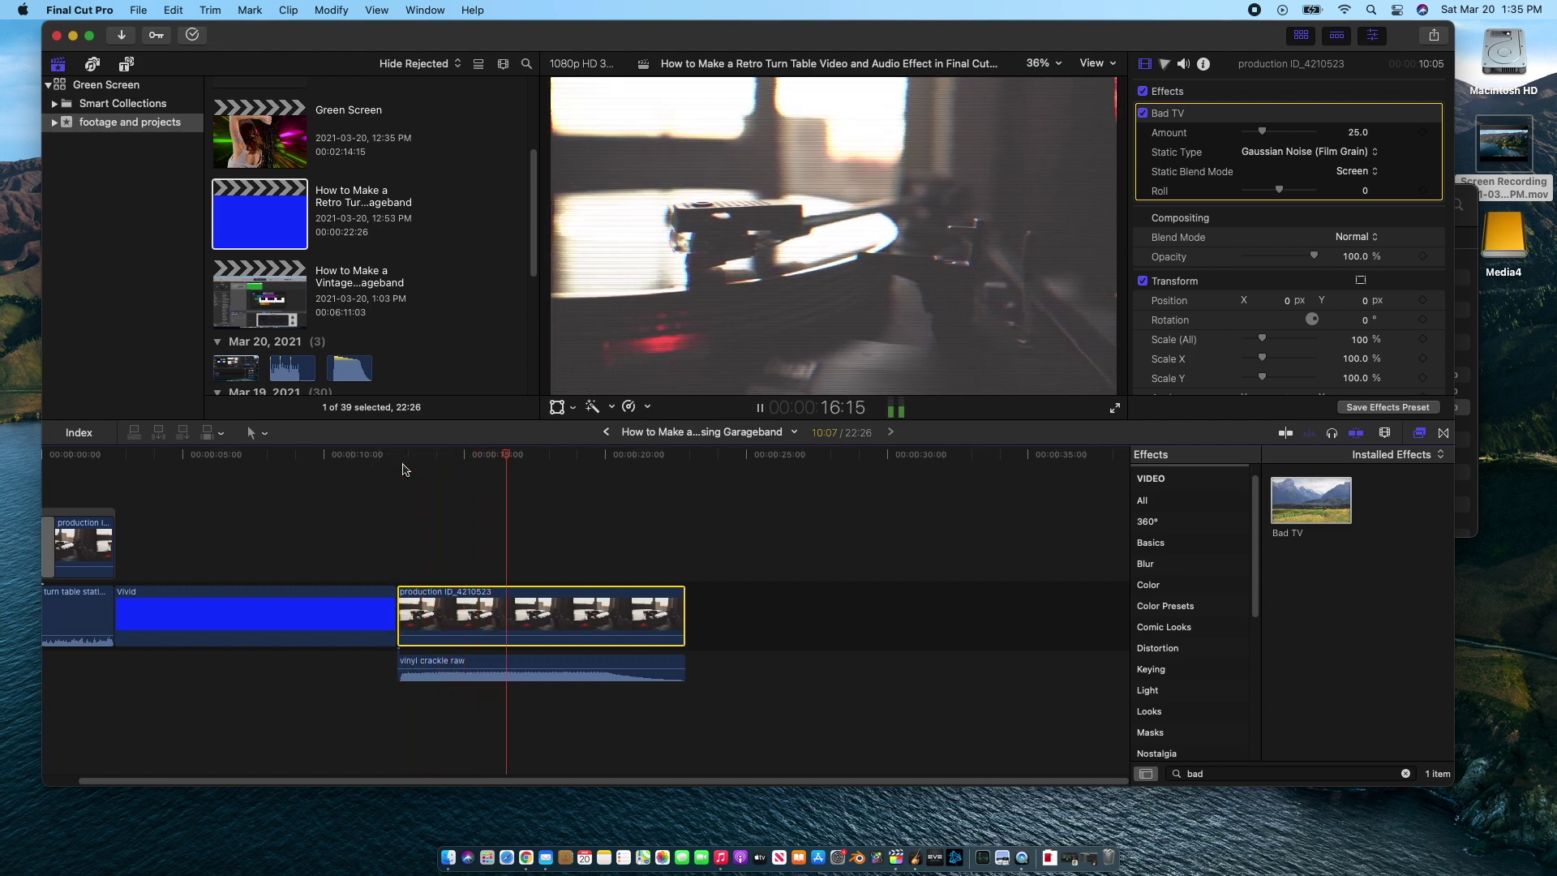
pyautogui.press('space')
# - Try the TV static option as the Bad TV Static Type and return to Gaussian Noise (Film Grain)
pyautogui.click(1375, 153)
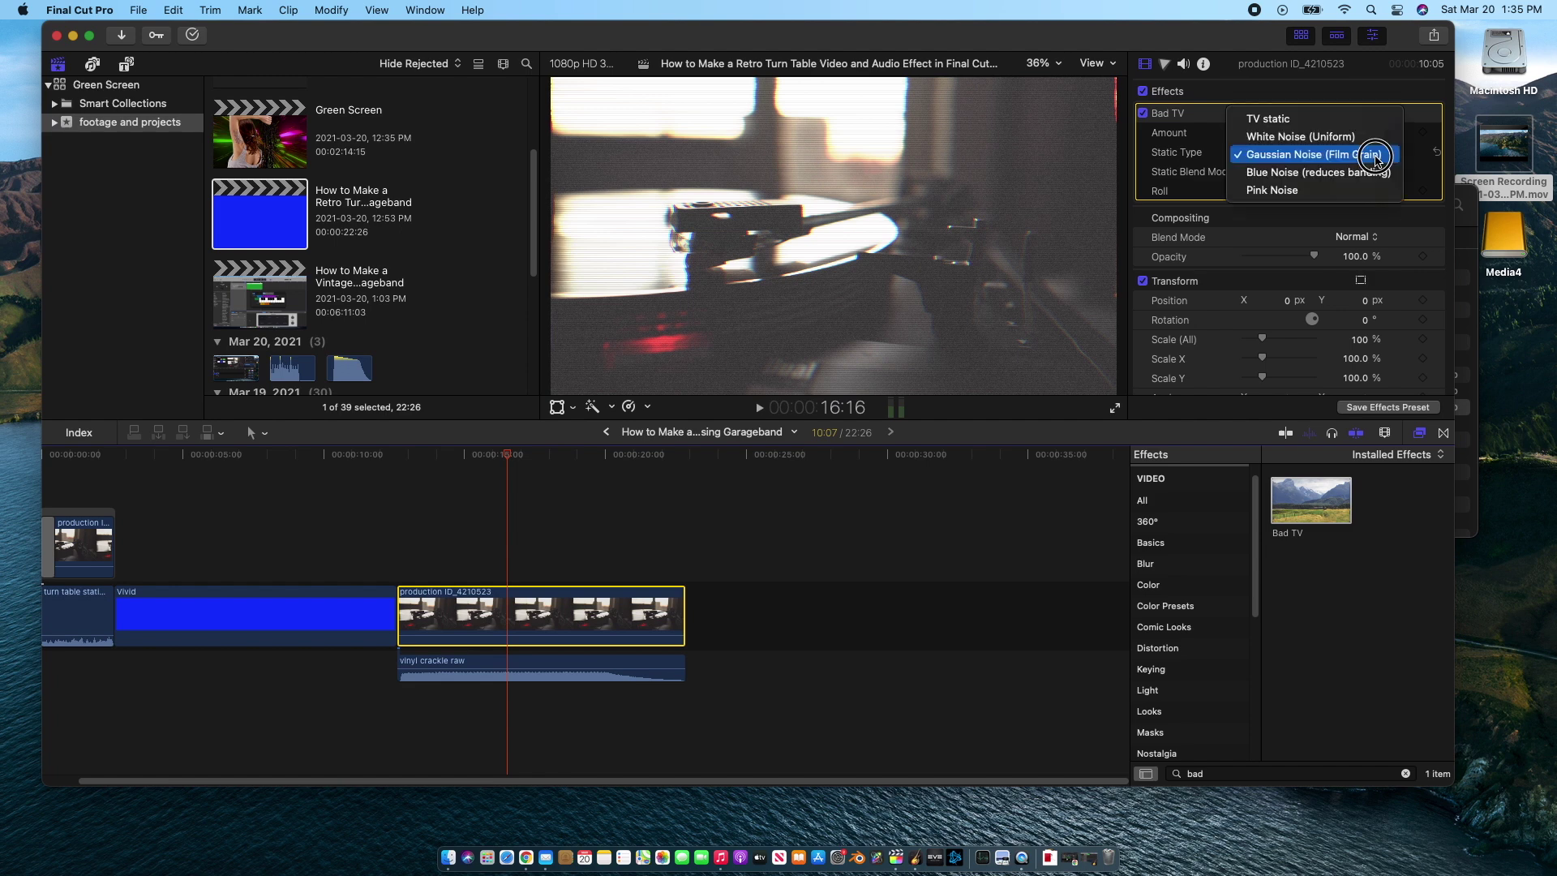
pyautogui.click(1301, 120)
pyautogui.click(1375, 155)
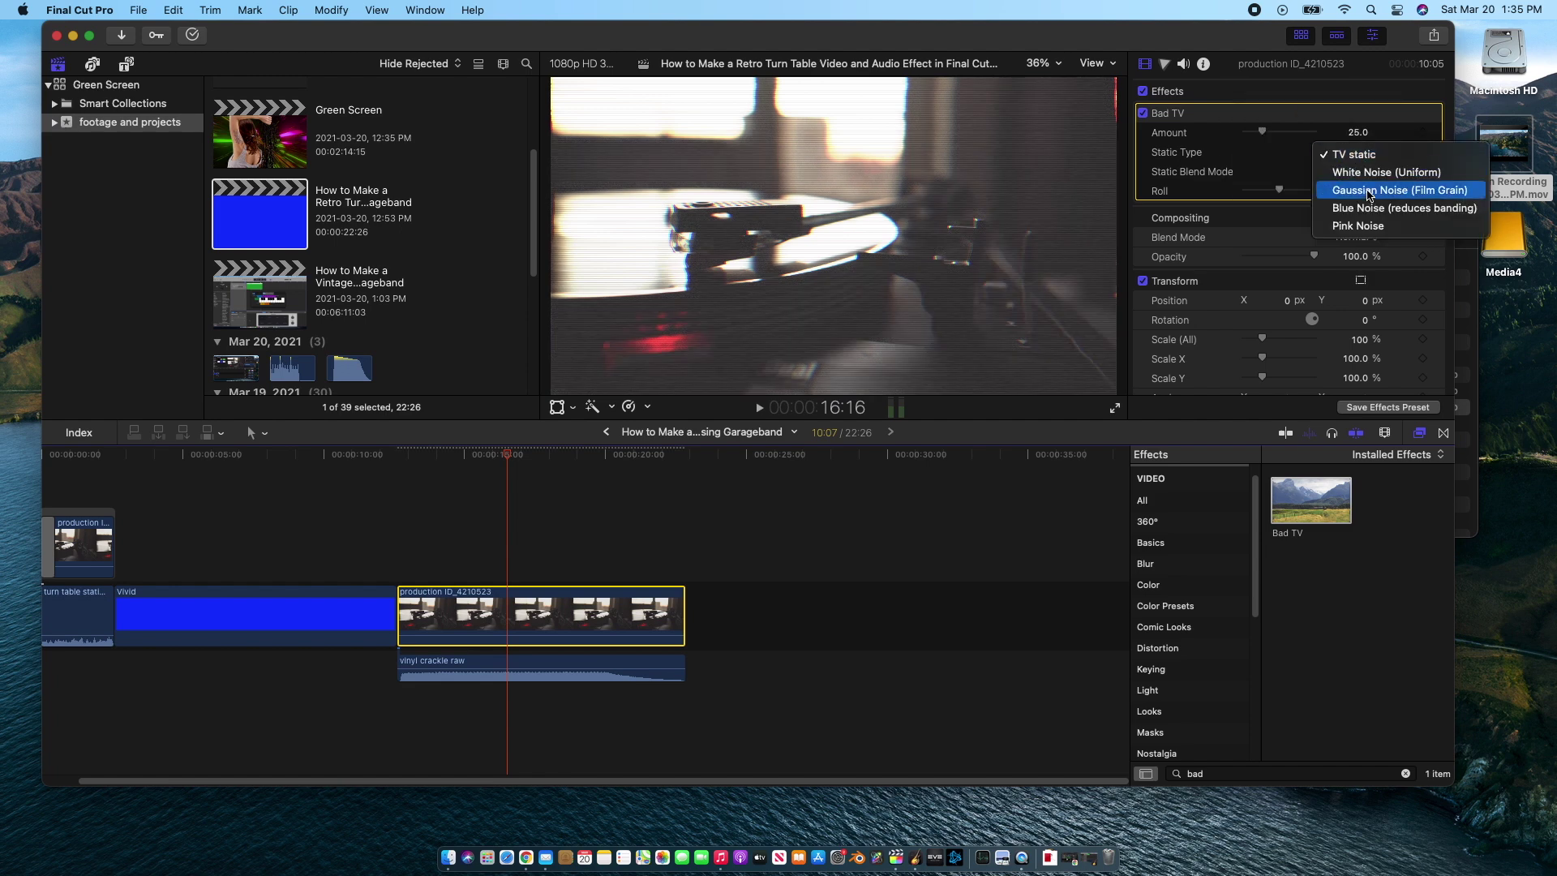
pyautogui.click(1369, 192)
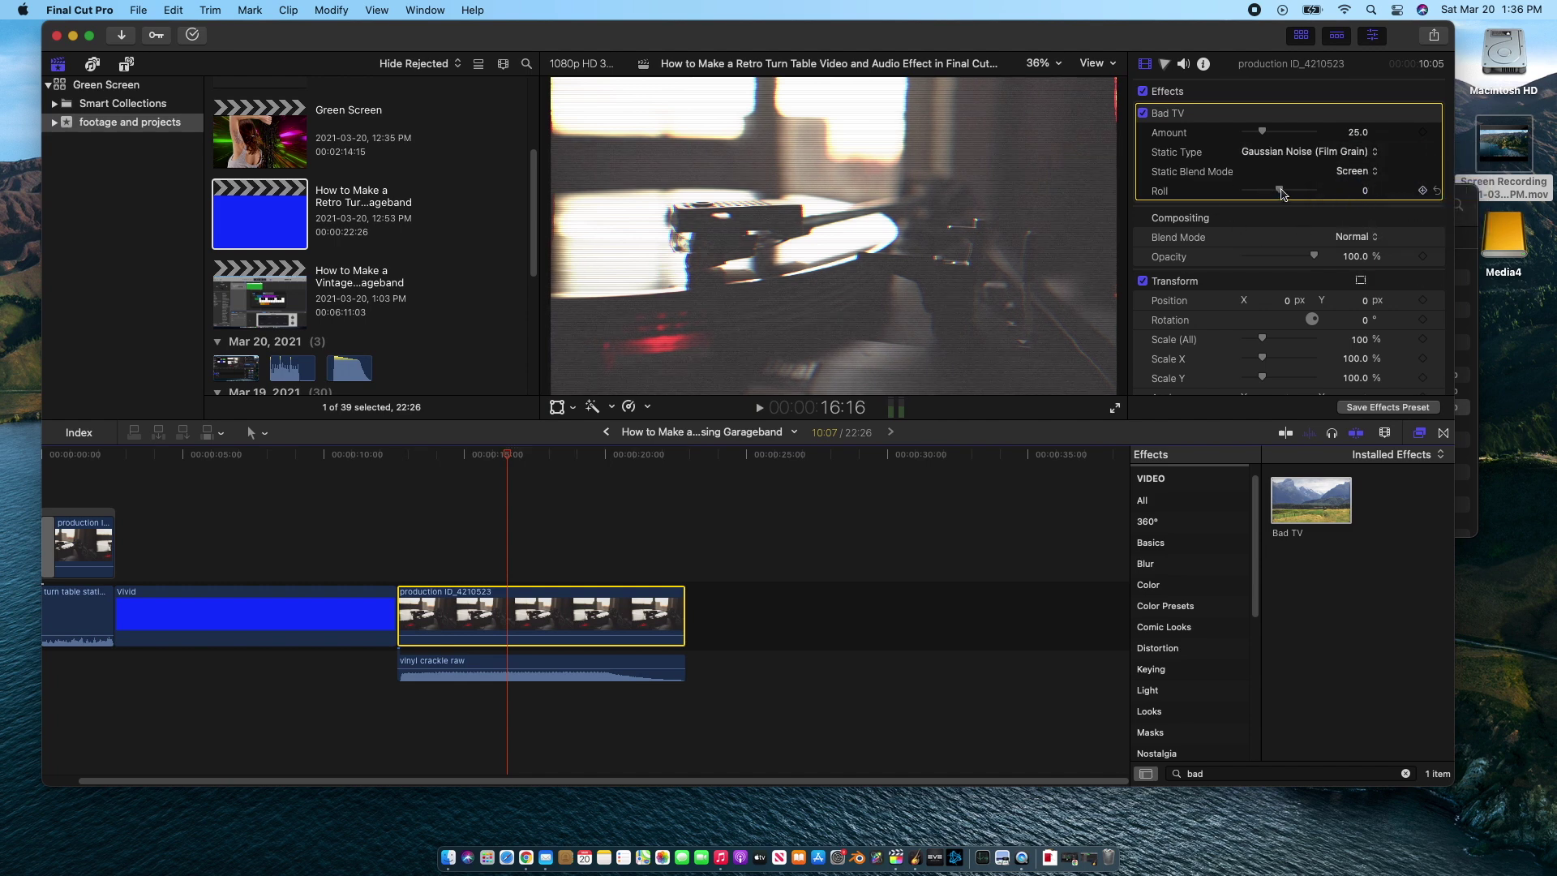
# - Set the Bad TV Roll to 38 and play the turntable clip from its start
pyautogui.moveTo(1281, 193)
pyautogui.mouseDown()
pyautogui.moveTo(1328, 193)
pyautogui.moveTo(1264, 193)
pyautogui.moveTo(1294, 198)
pyautogui.mouseUp()
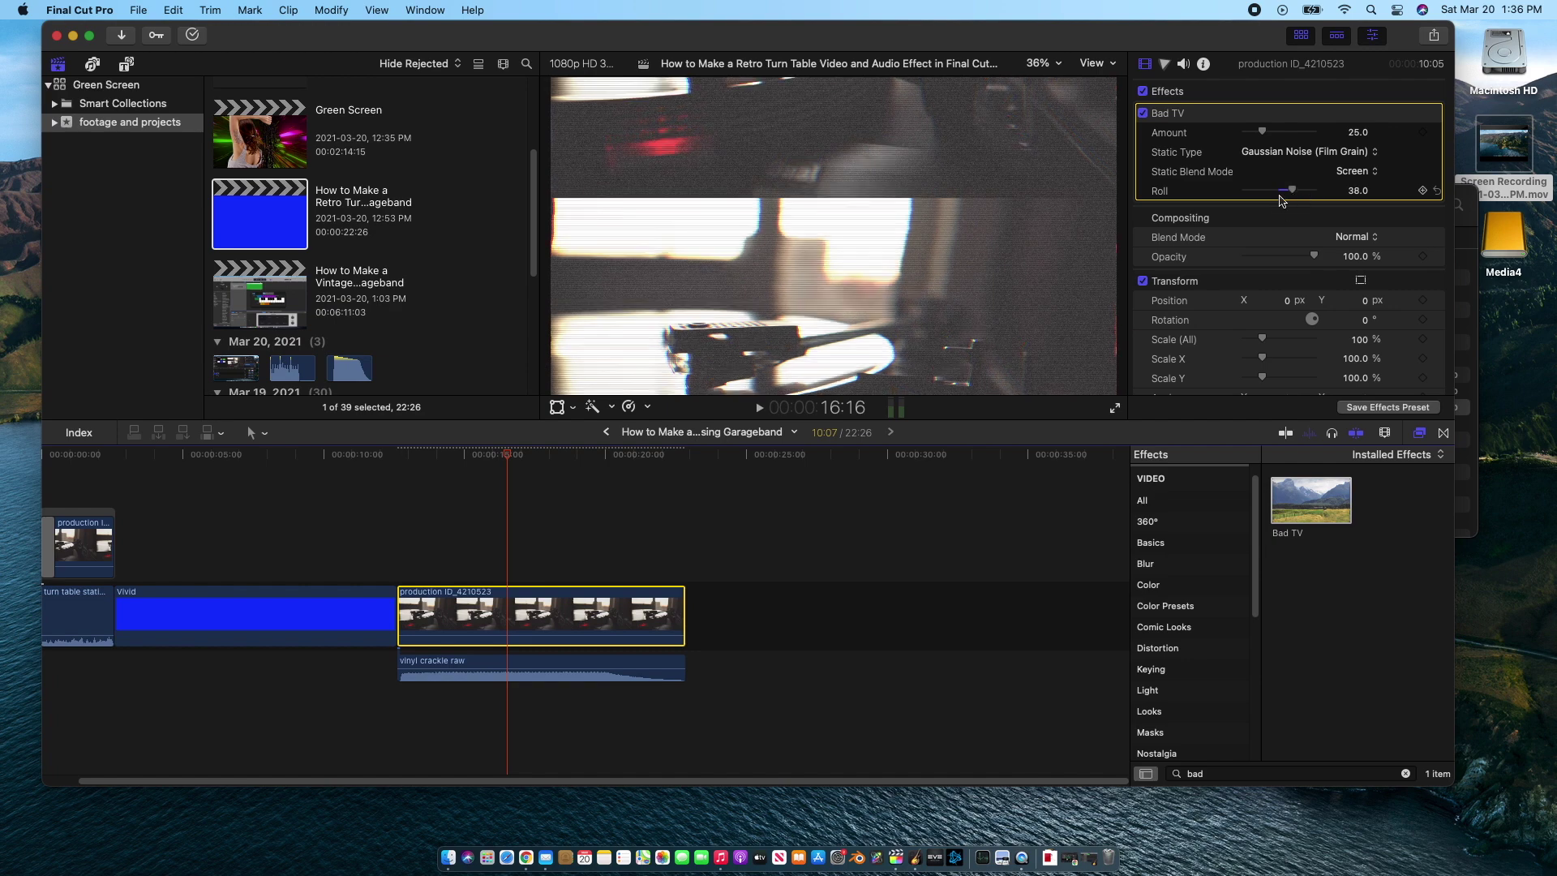
pyautogui.moveTo(382, 469); pyautogui.dragTo(400, 462)
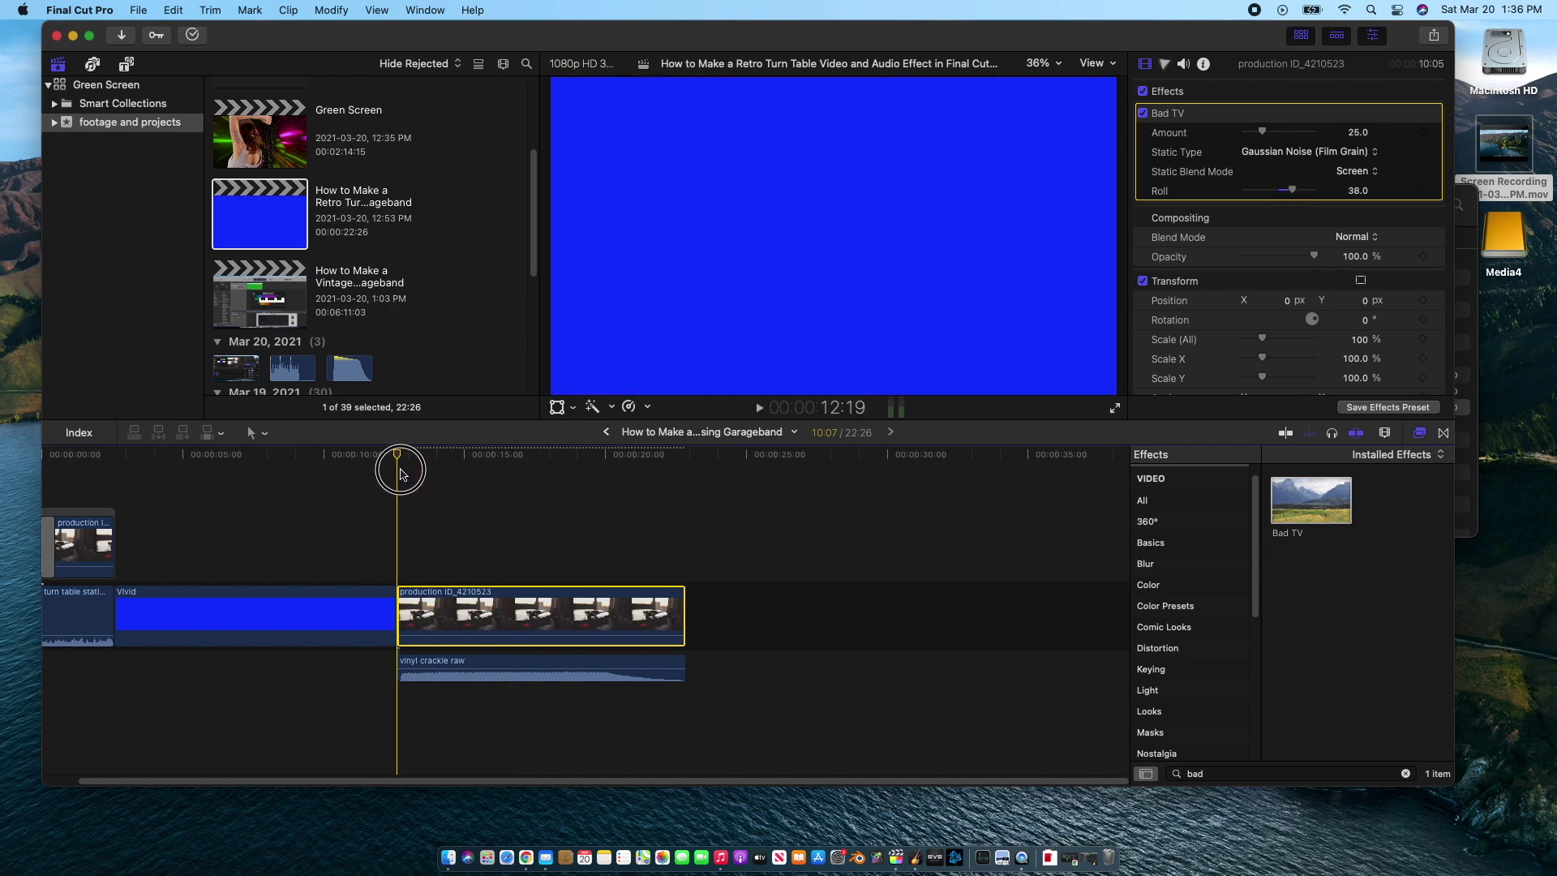
pyautogui.press('space')
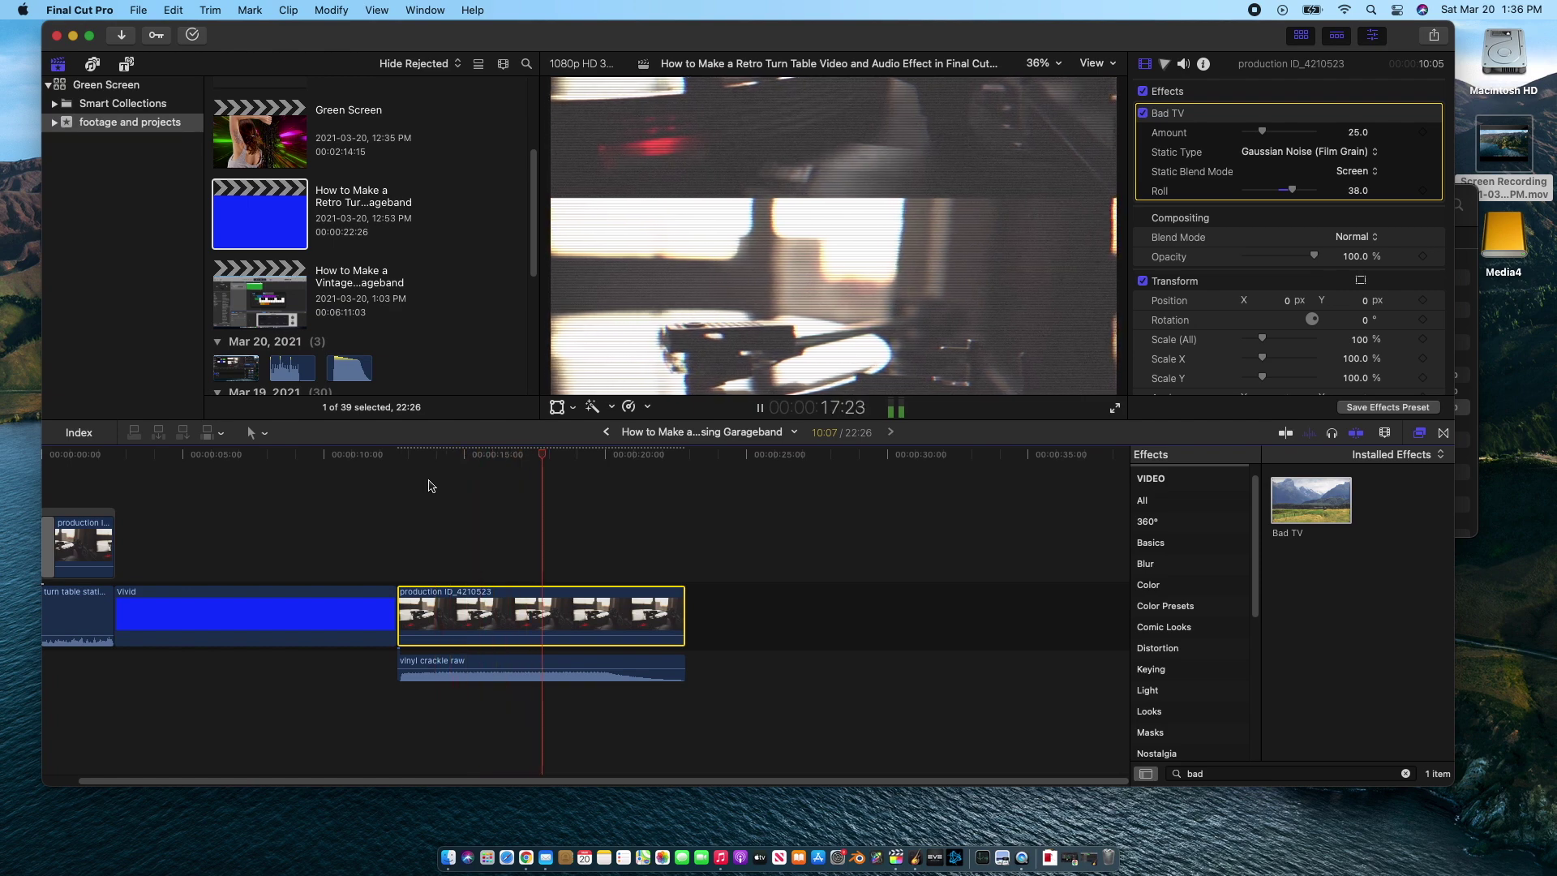
pyautogui.press('space')
pyautogui.moveTo(567, 460); pyautogui.dragTo(403, 493)
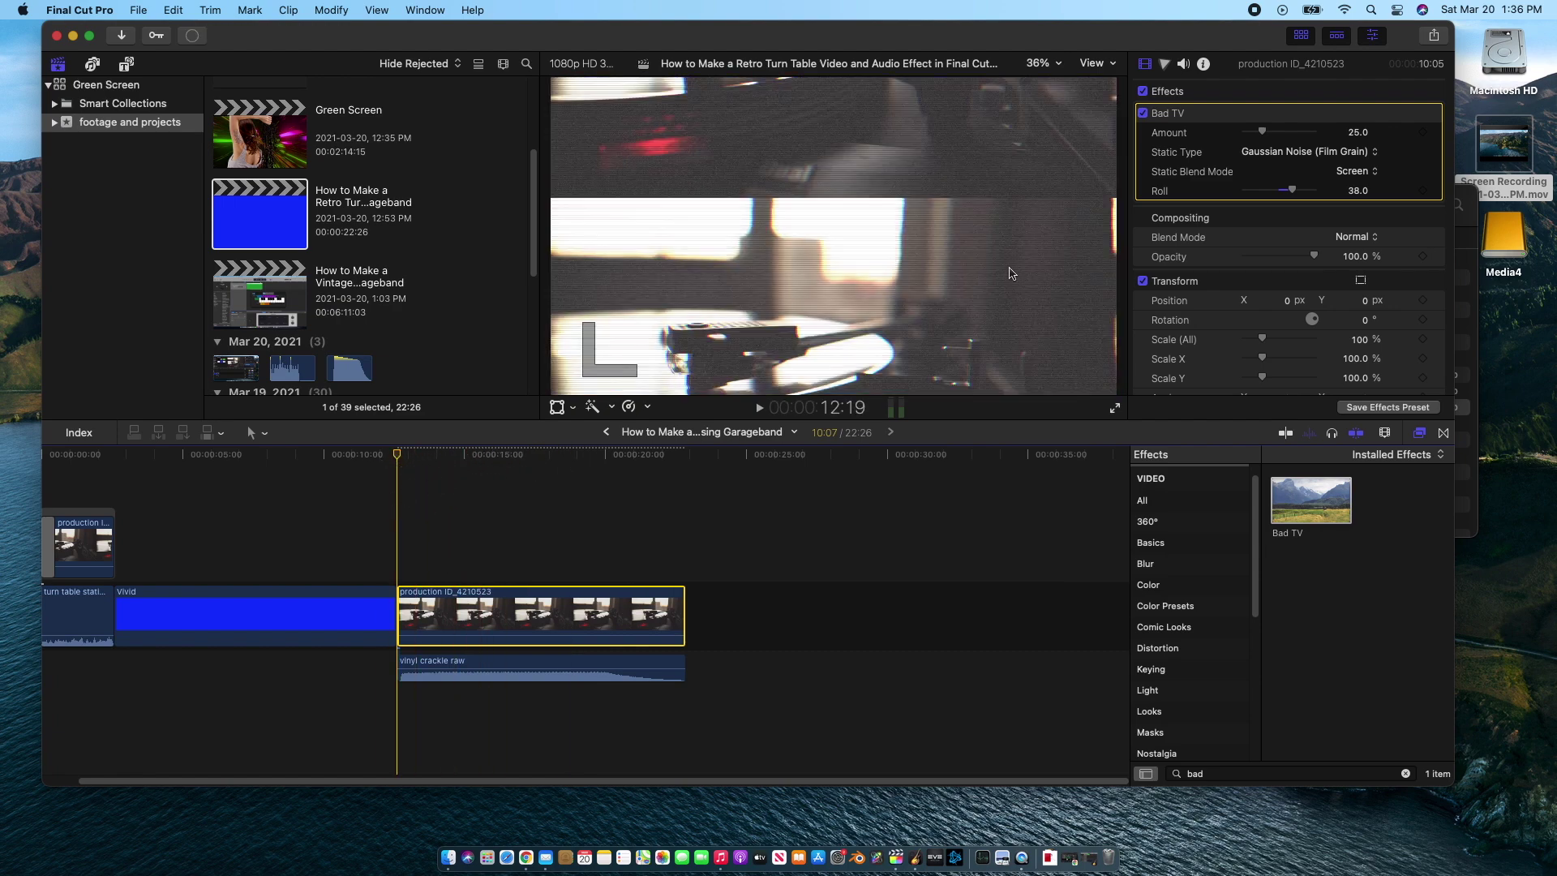
# - Keyframe the Bad TV Roll at 0 on the turntable clip's first frame and at 100 at 15:02
pyautogui.click(1358, 192)
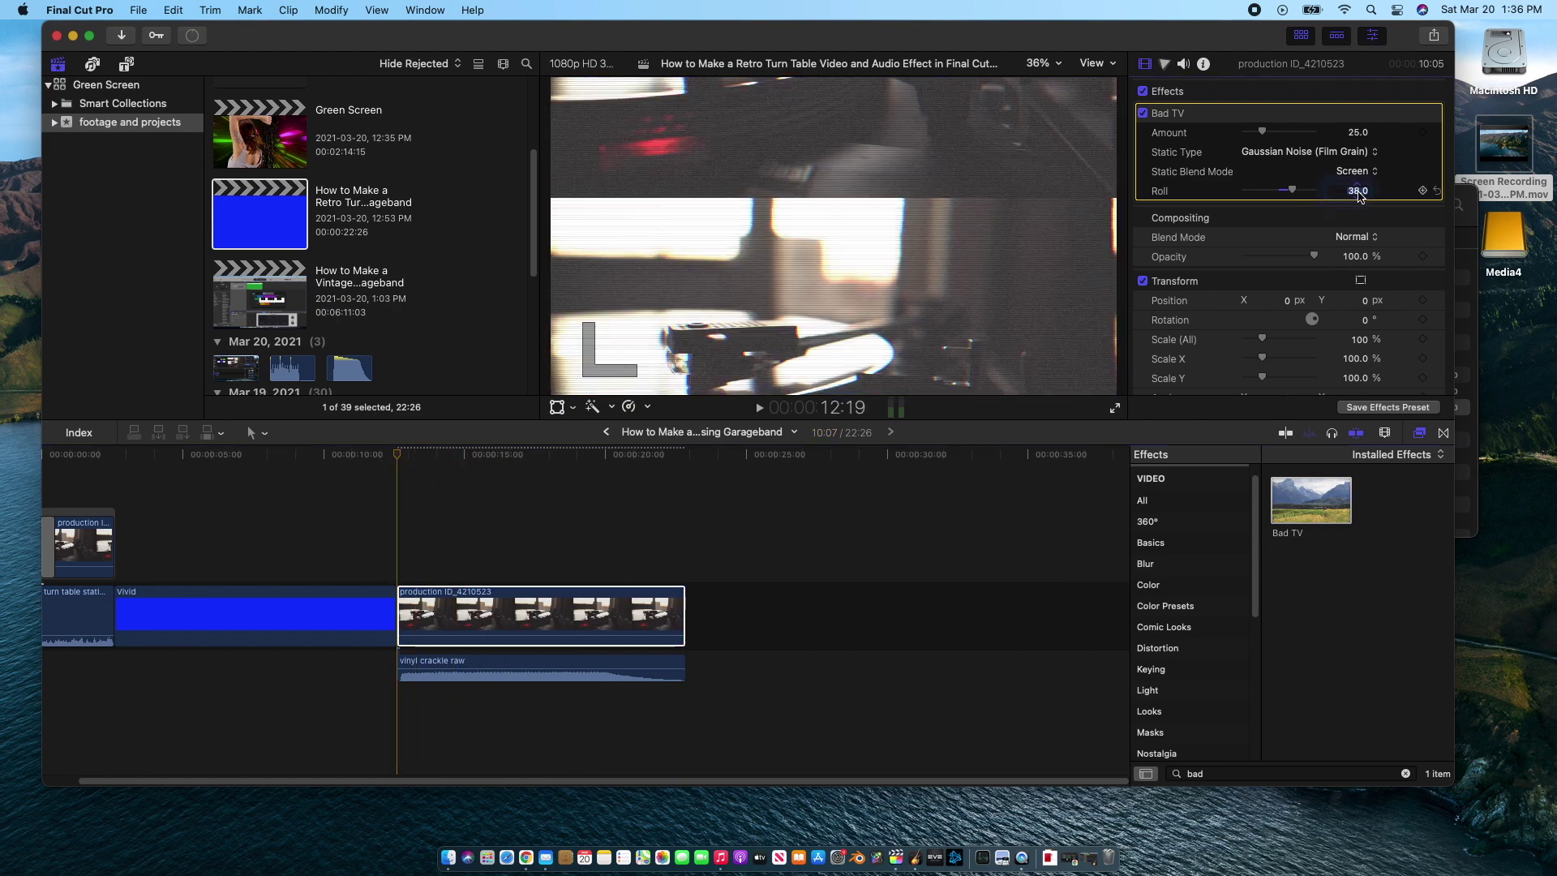
pyautogui.write('0')
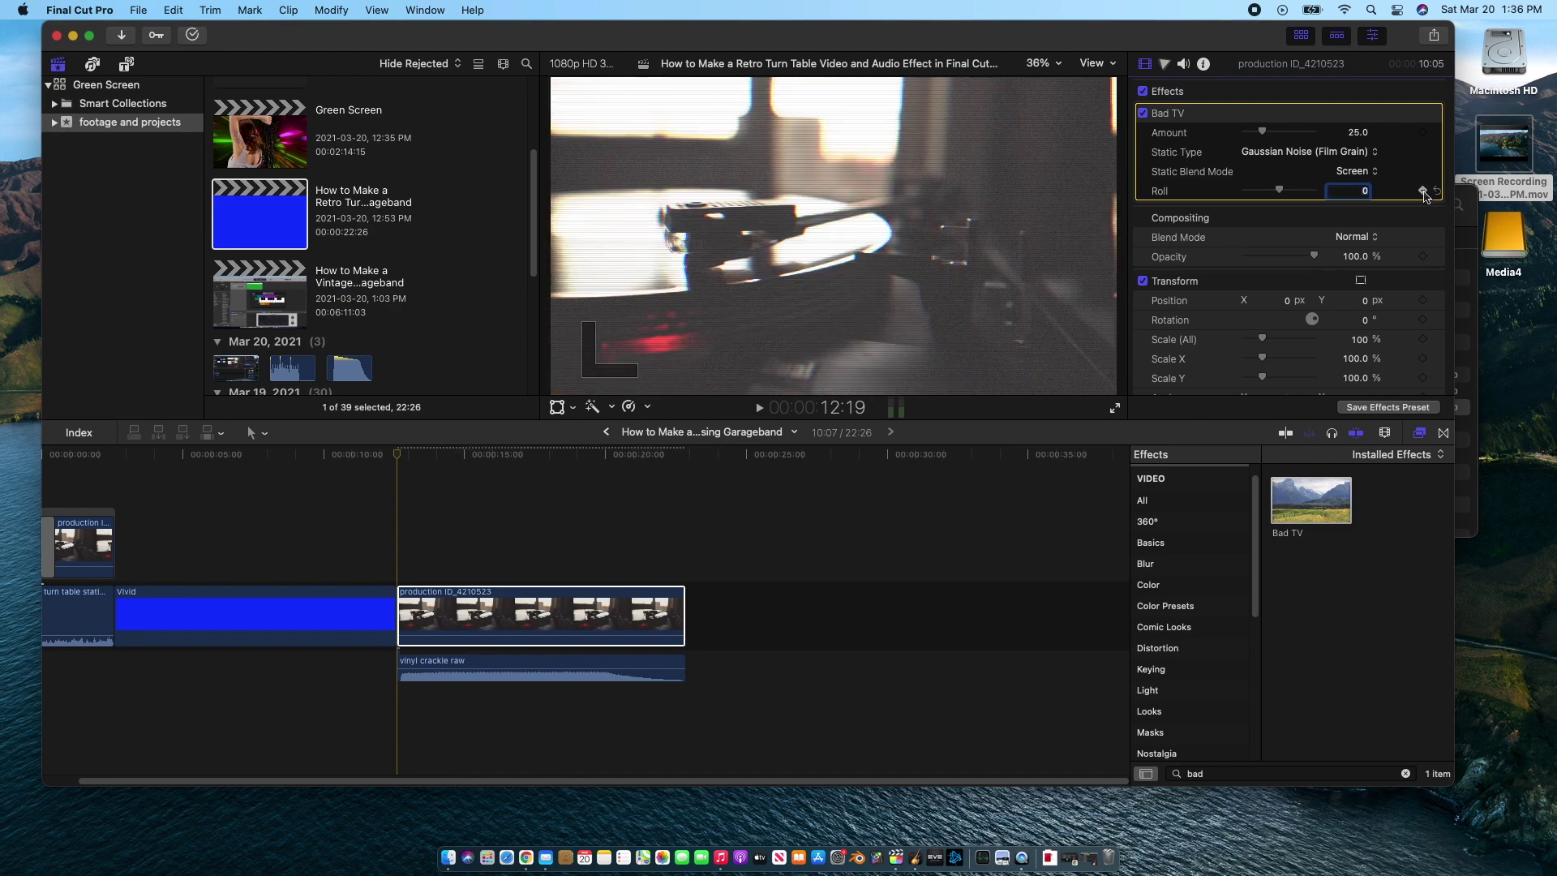
pyautogui.click(397, 458)
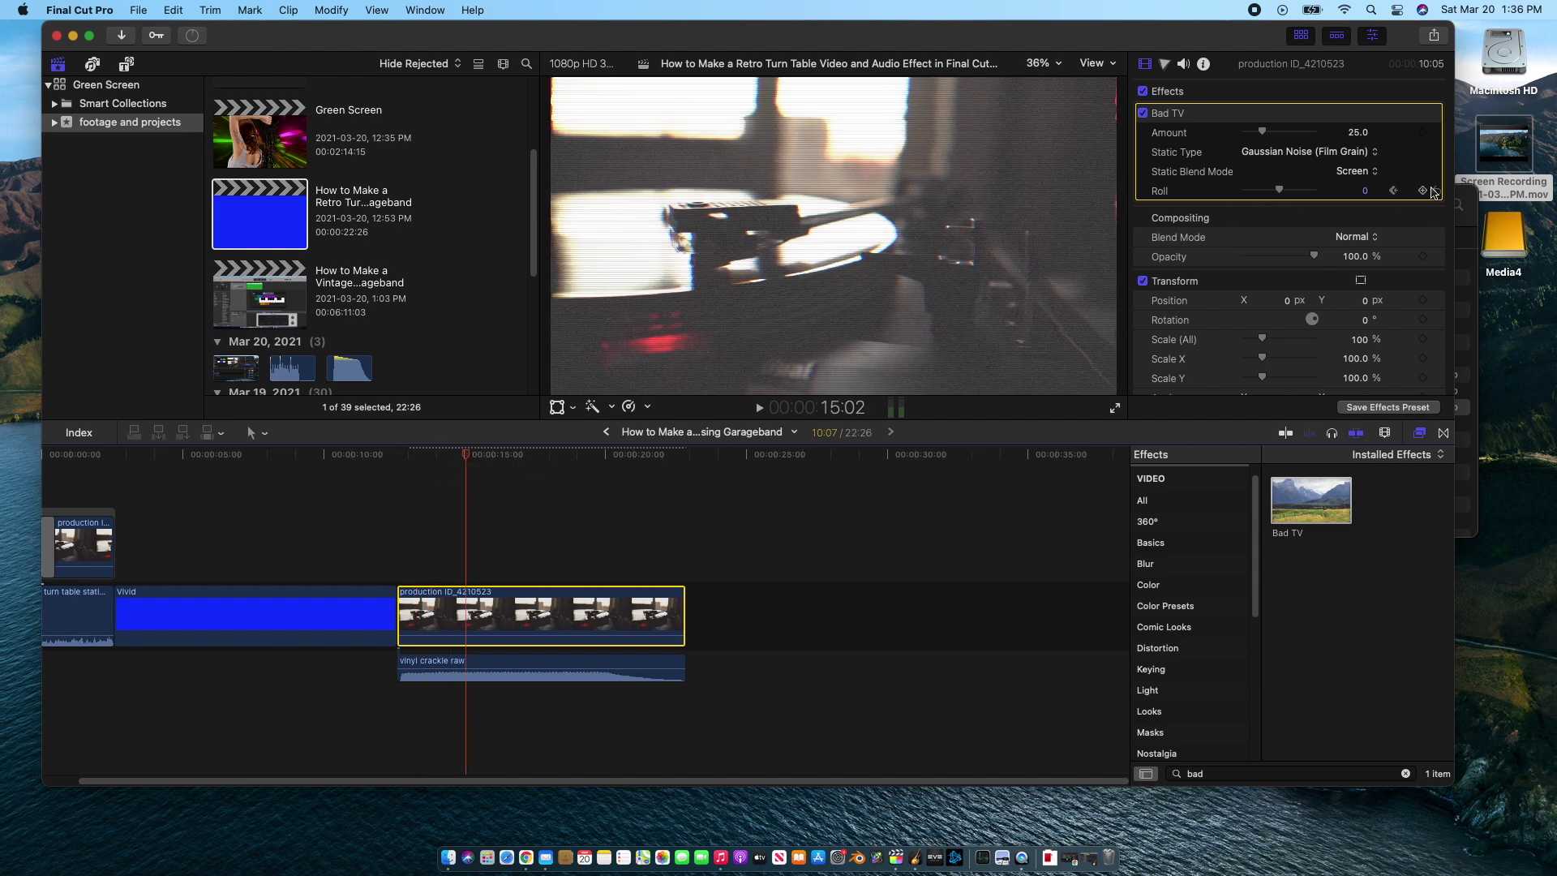
pyautogui.click(1367, 191)
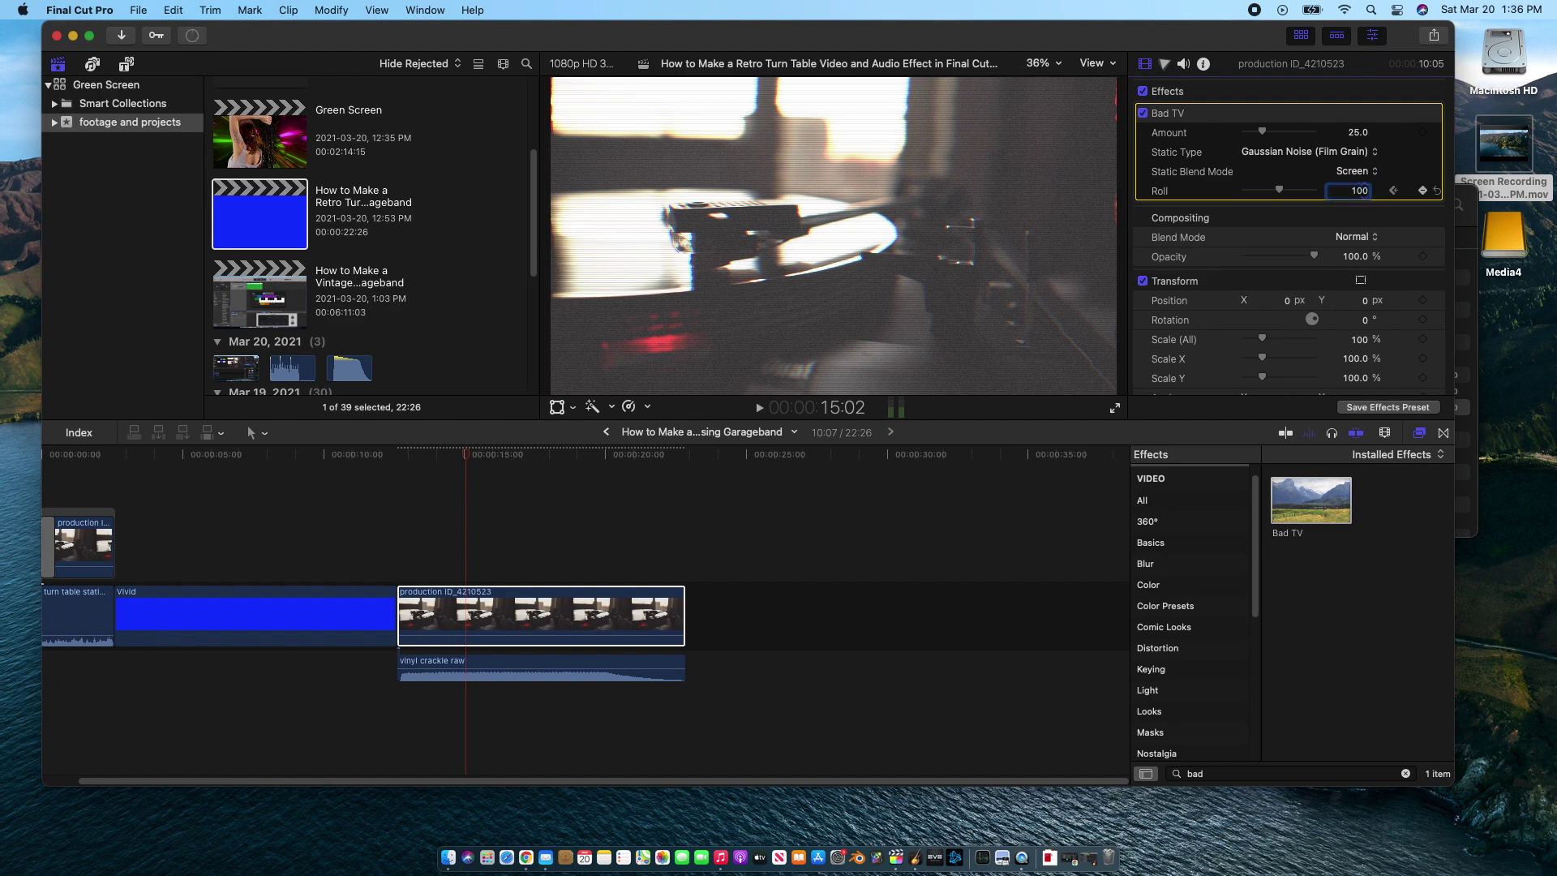
# - Play the turntable clip from its start to review the keyframed roll
pyautogui.click(399, 459)
pyautogui.press('space')
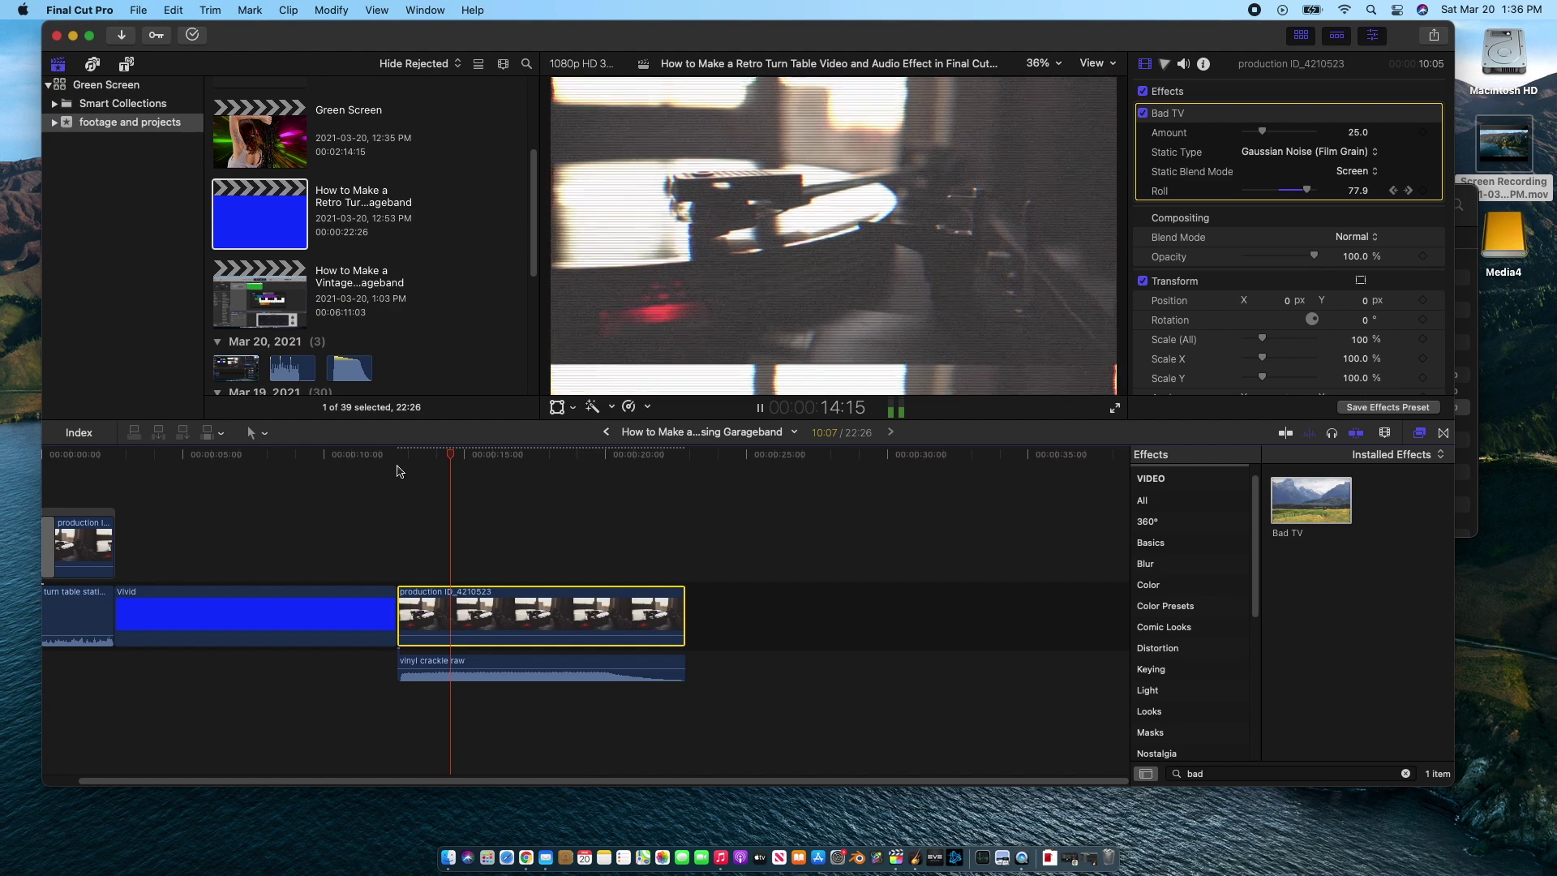
pyautogui.press('space')
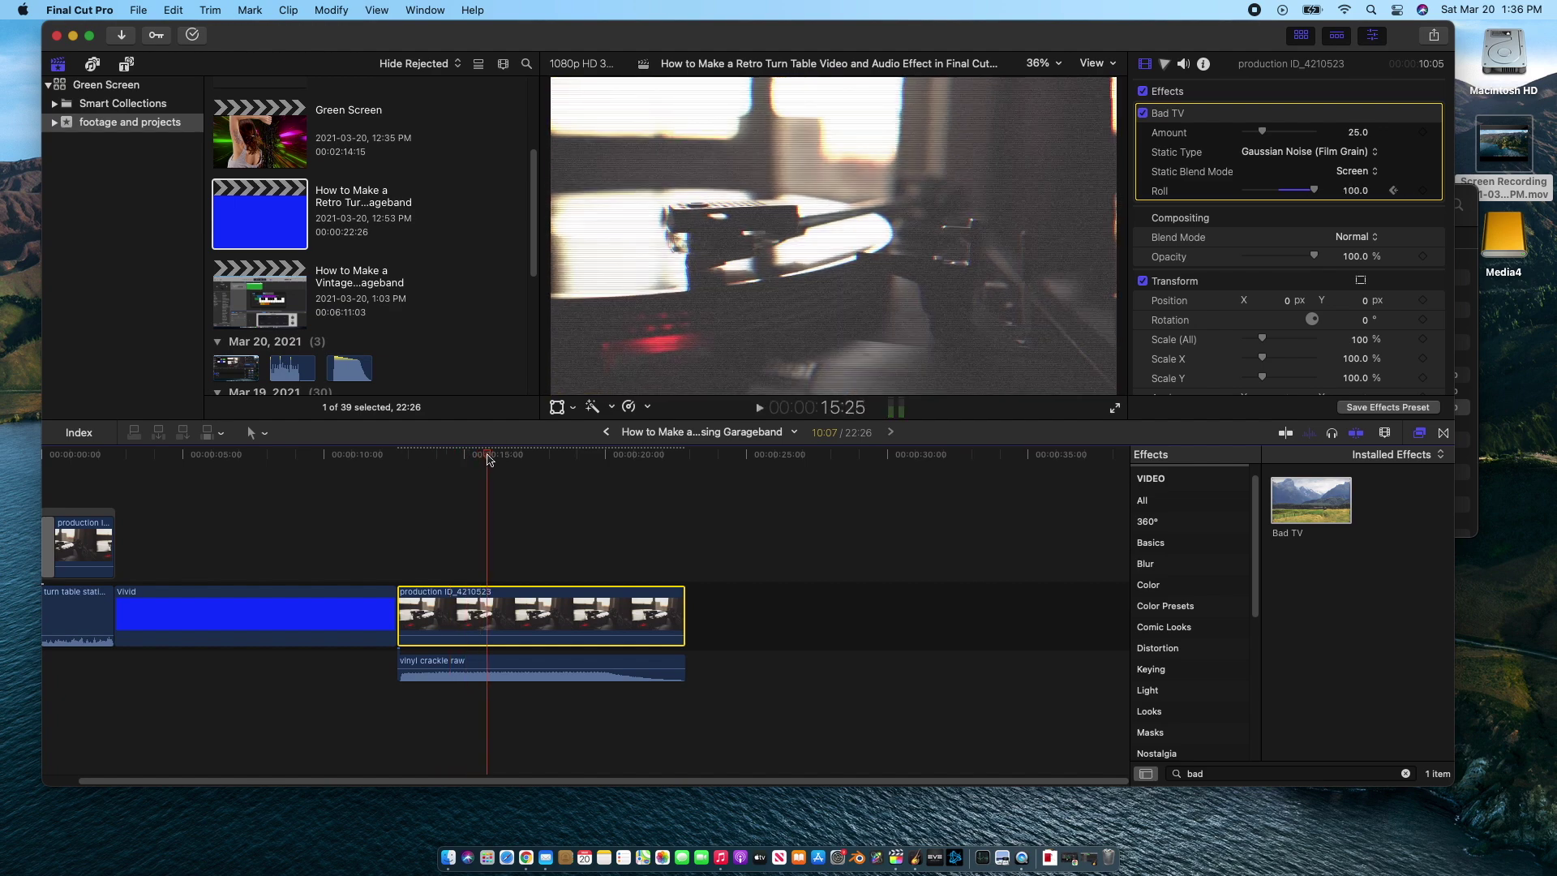
pyautogui.press('space')
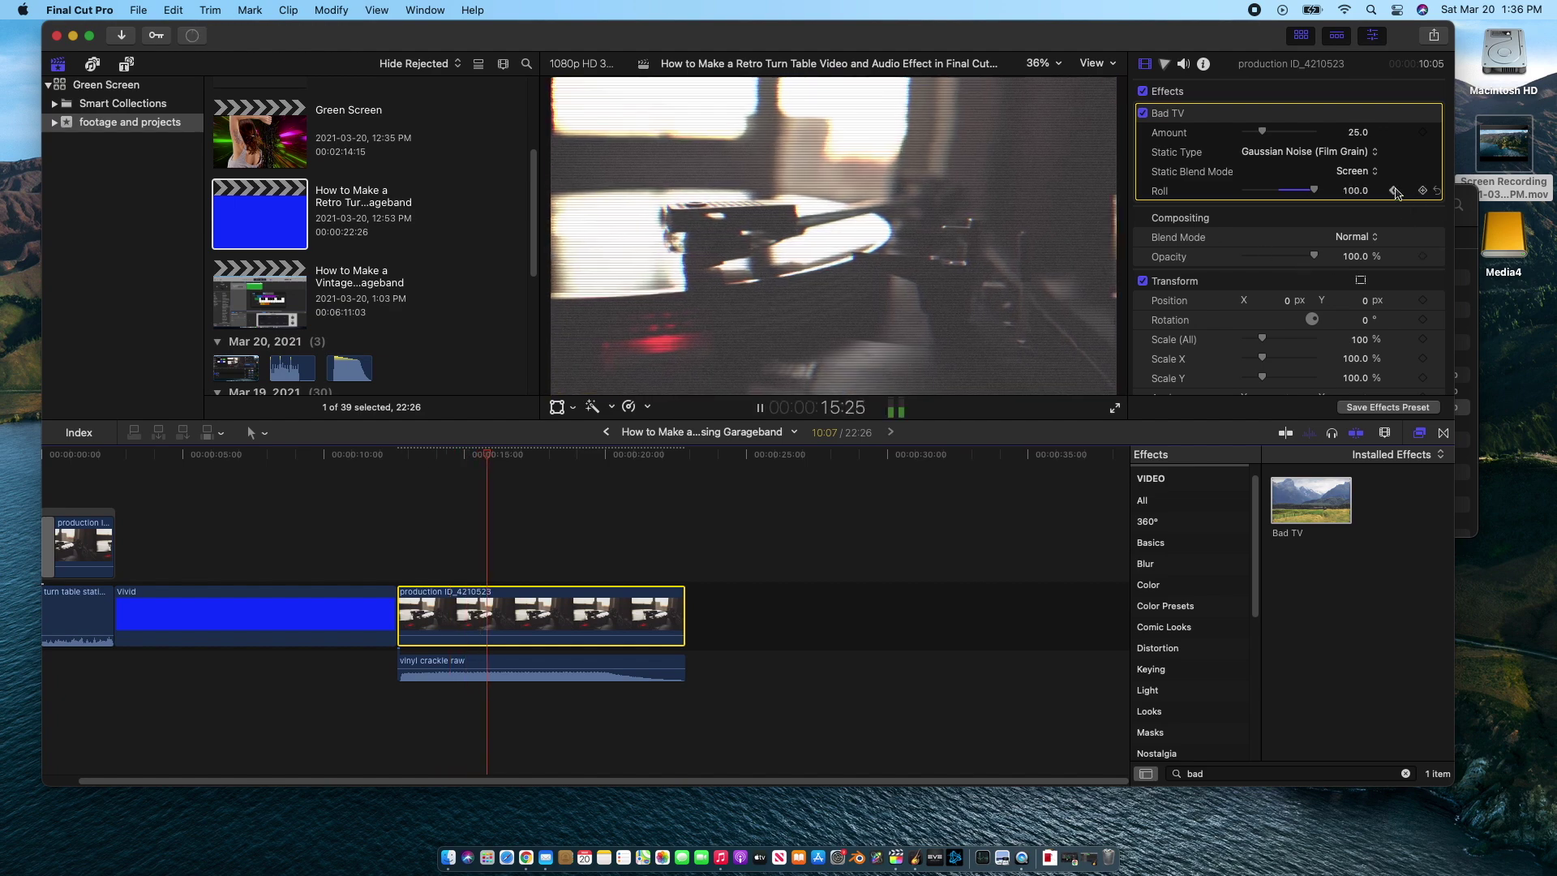
pyautogui.press('space')
# - Keyframe the Bad TV Roll at 0 one frame after the 15:02 keyframe and at 100 at 17:17
pyautogui.click(1394, 190)
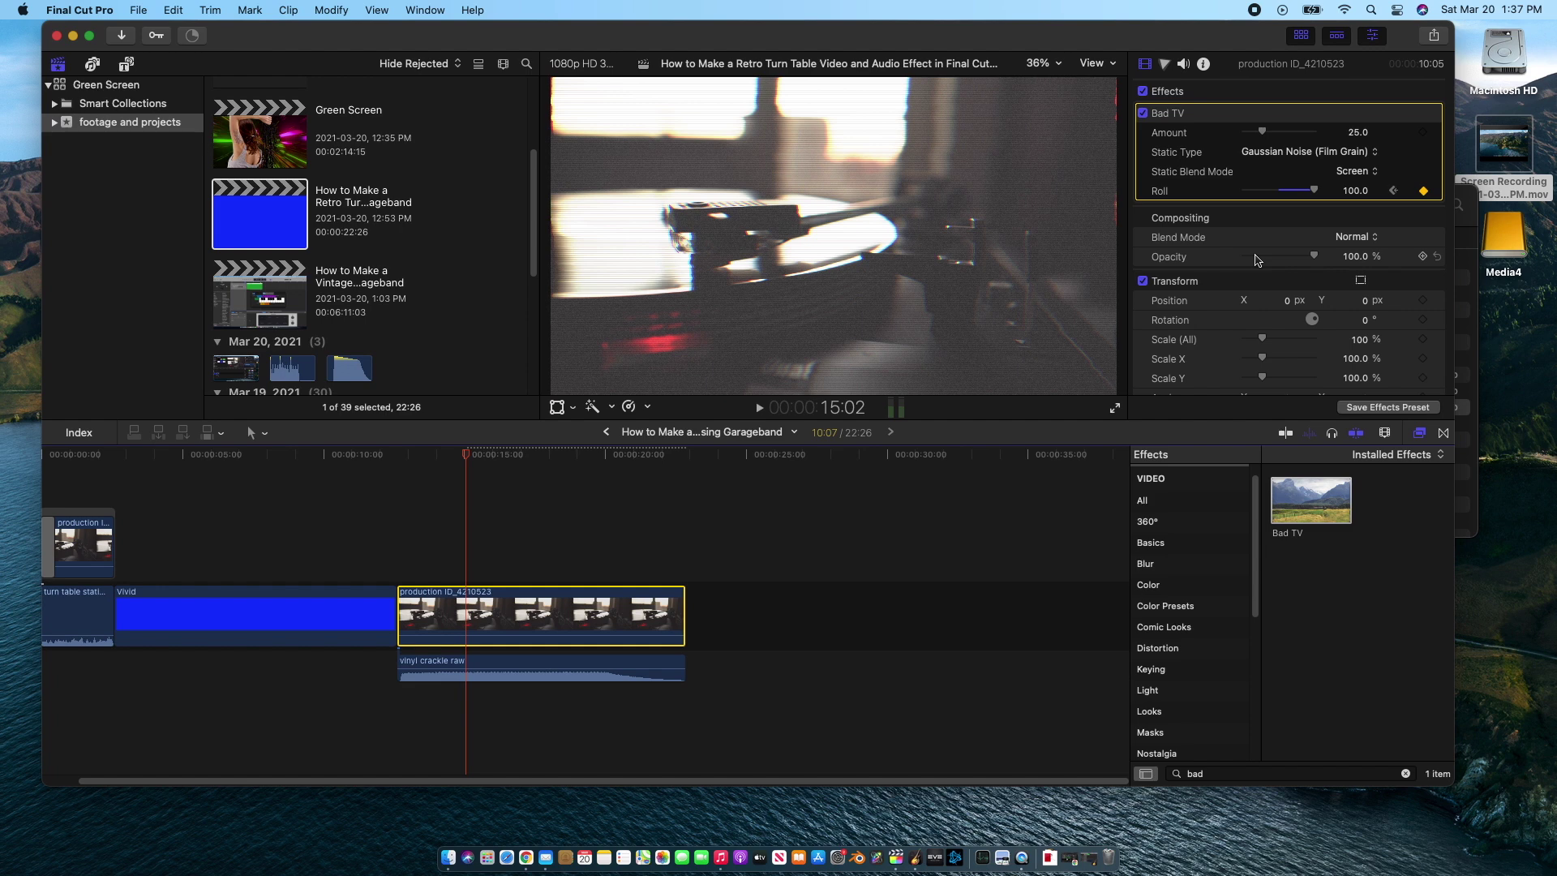
pyautogui.press('Right')
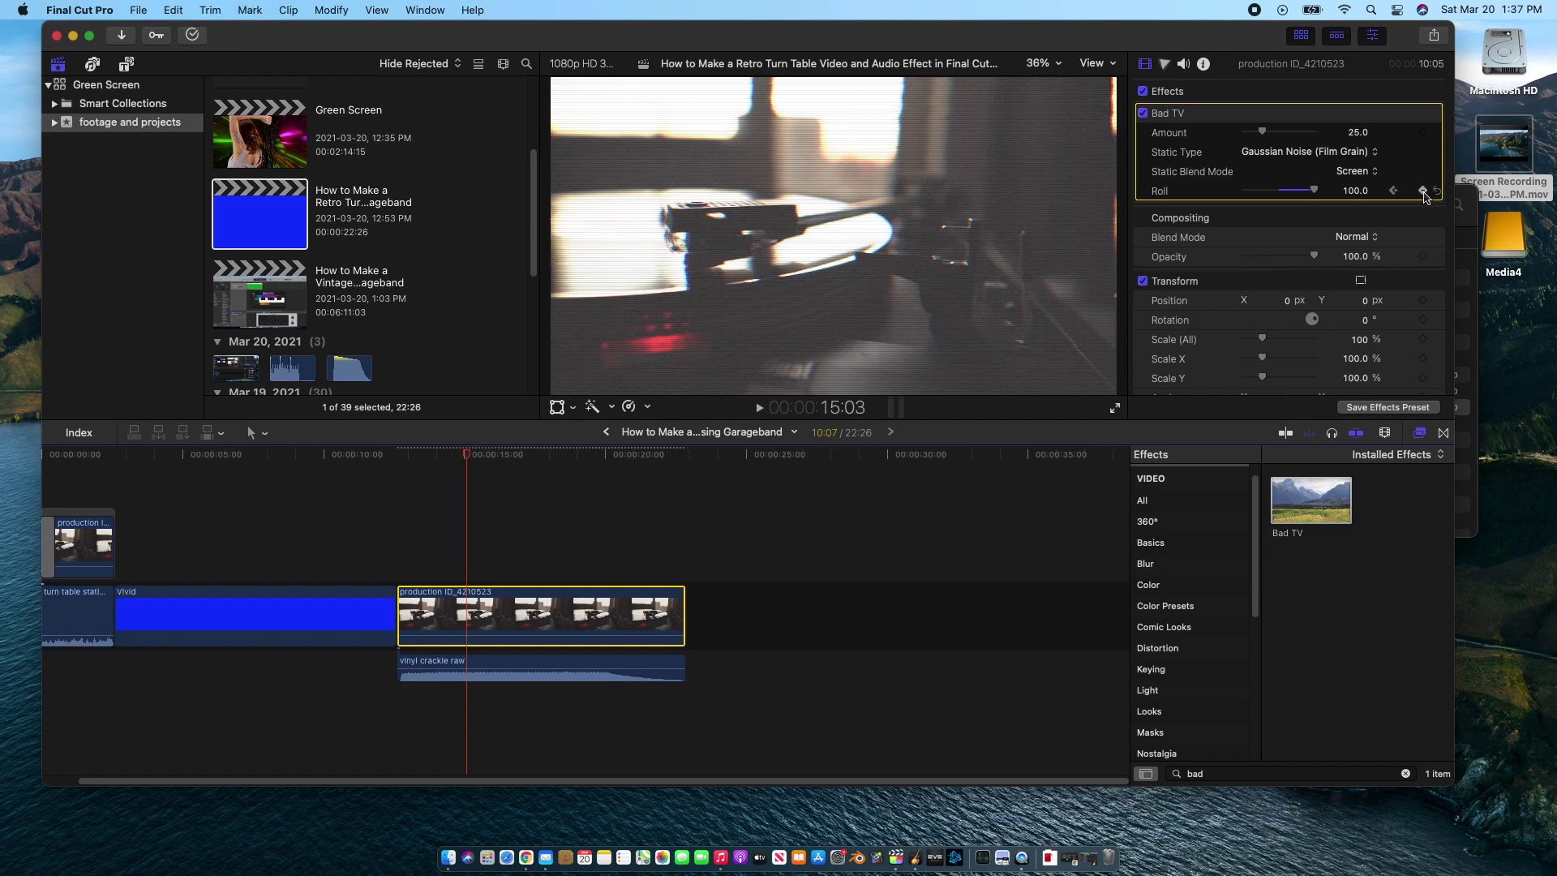
pyautogui.click(1349, 191)
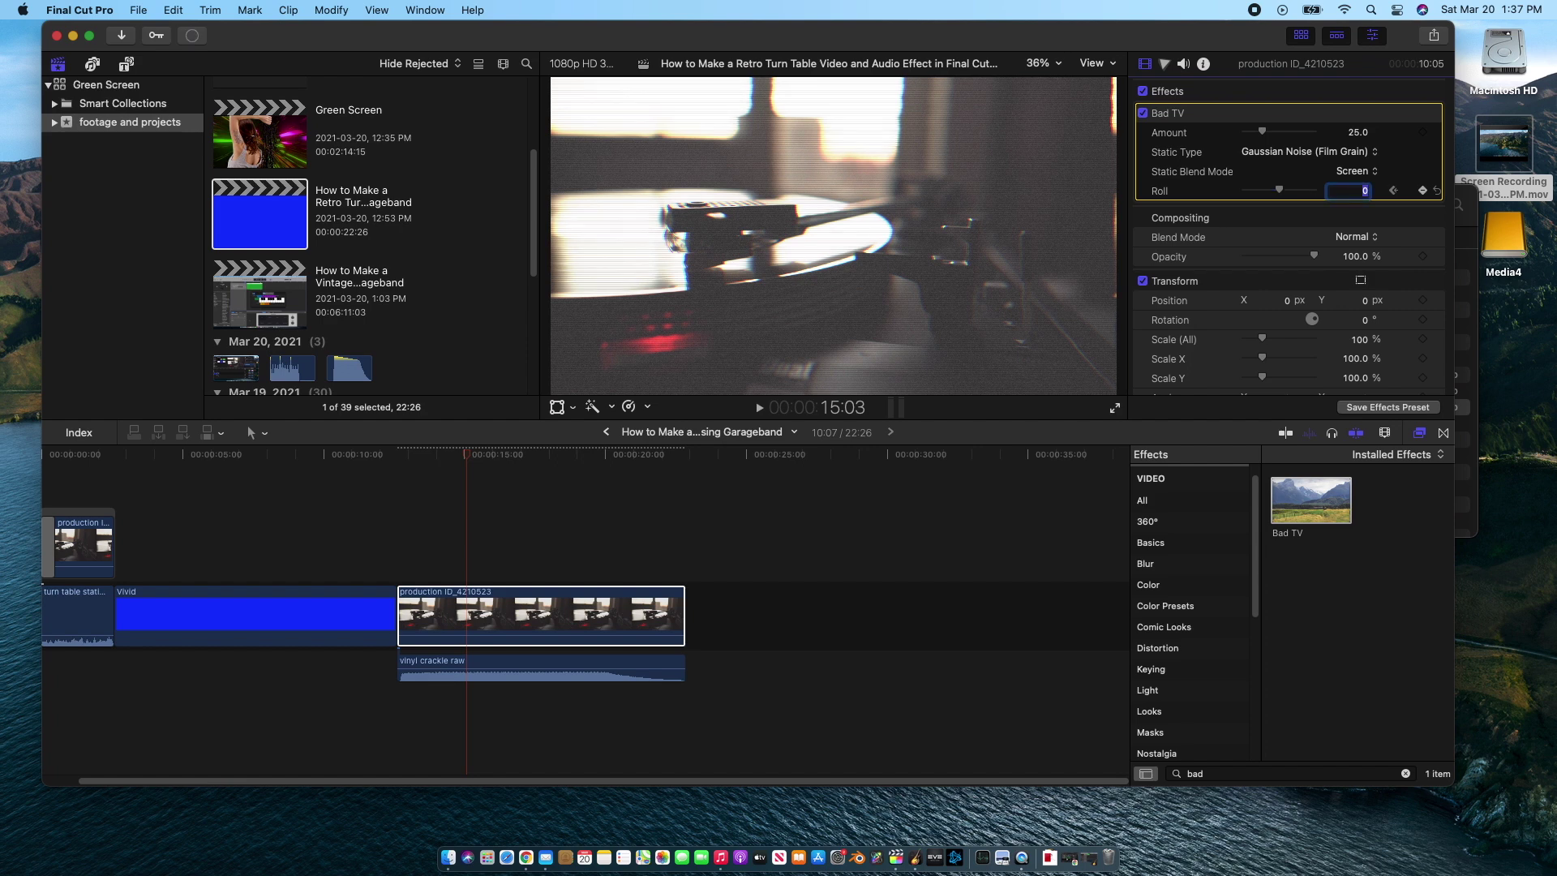
pyautogui.write('0')
pyautogui.moveTo(468, 457); pyautogui.dragTo(537, 473)
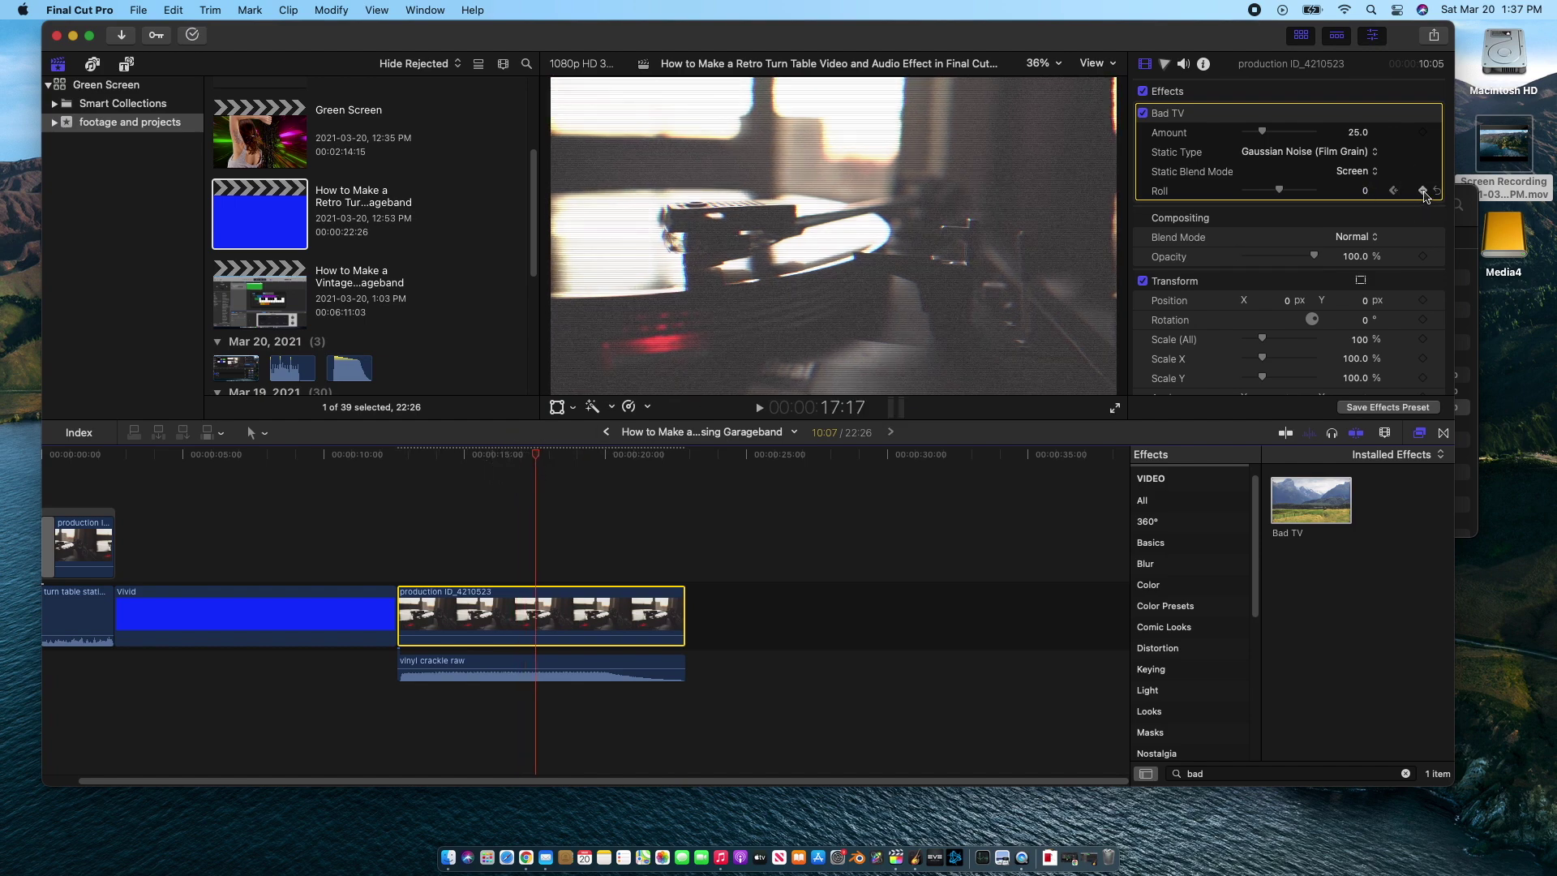
pyautogui.click(1366, 192)
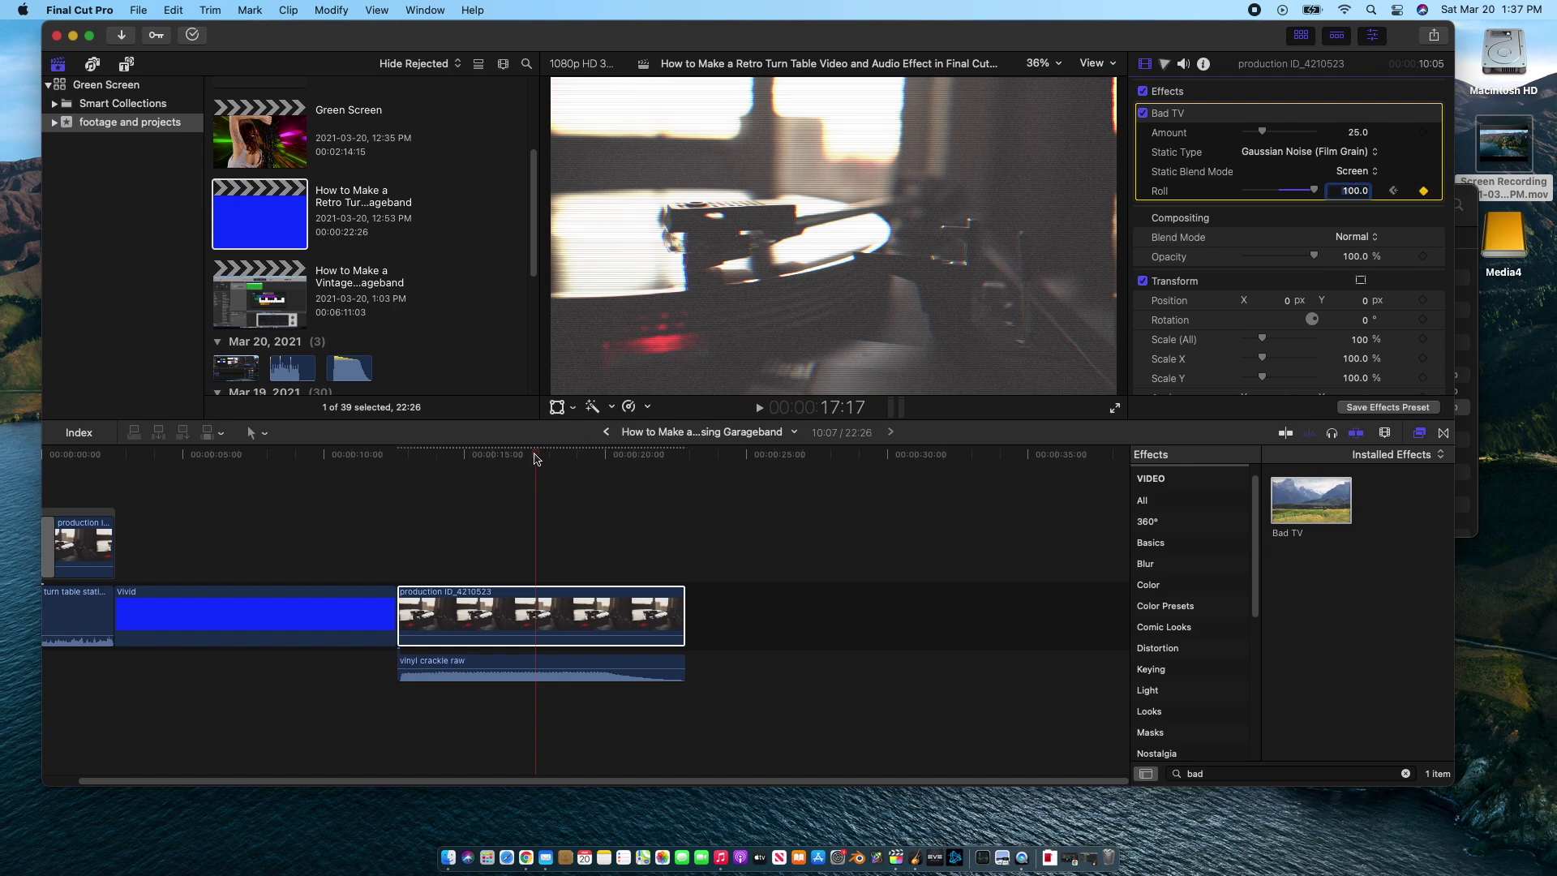
# - Play the turntable clip from its start through both keyframed rolls
pyautogui.click(400, 469)
pyautogui.press('space')
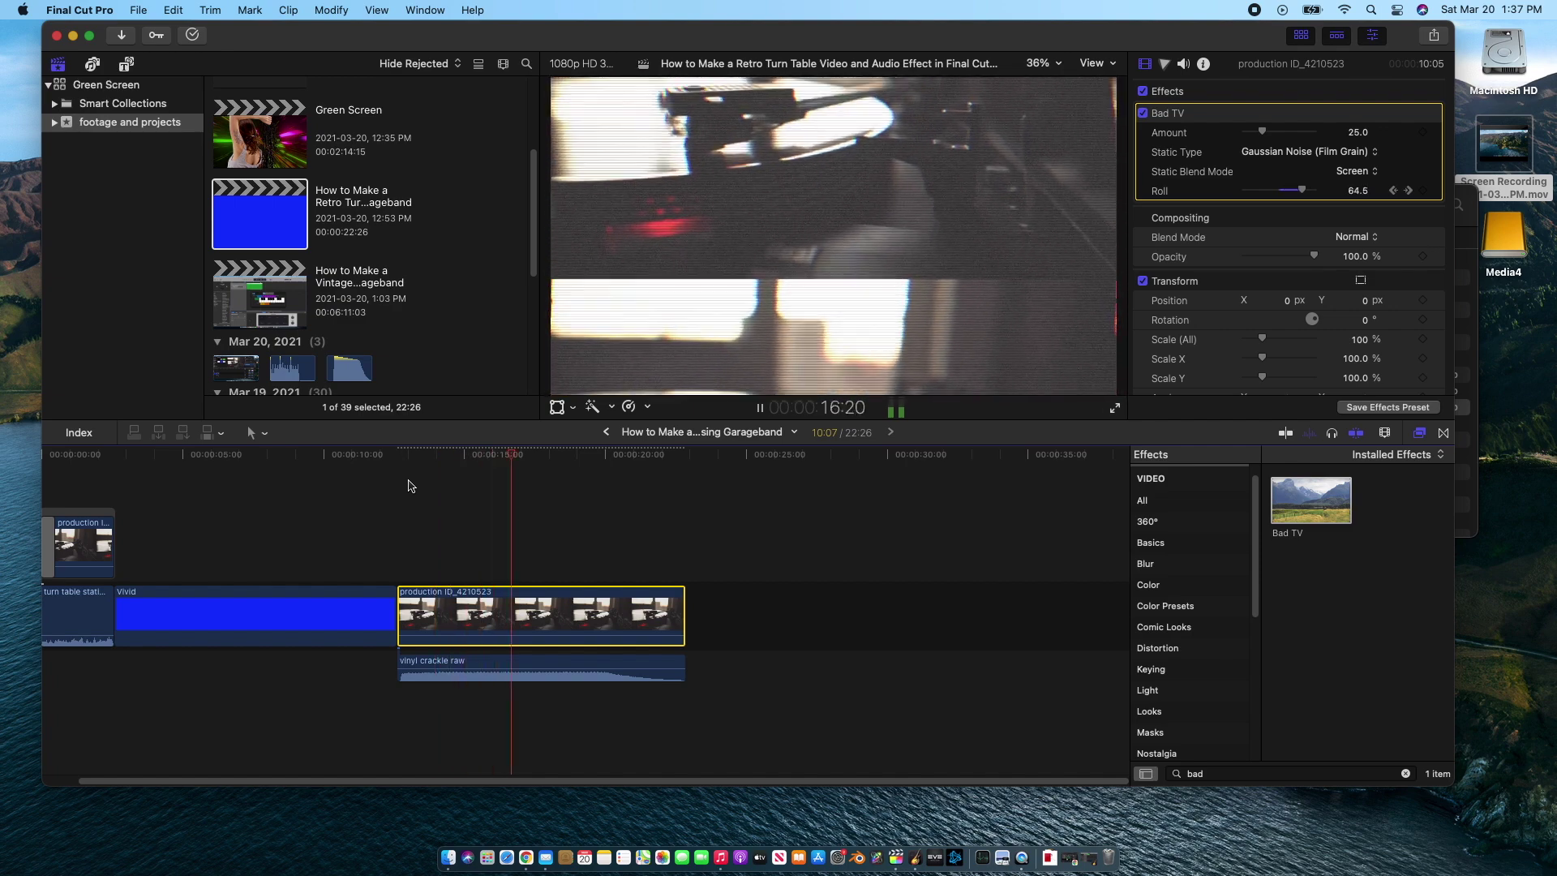
pyautogui.click(581, 459)
pyautogui.press('space')
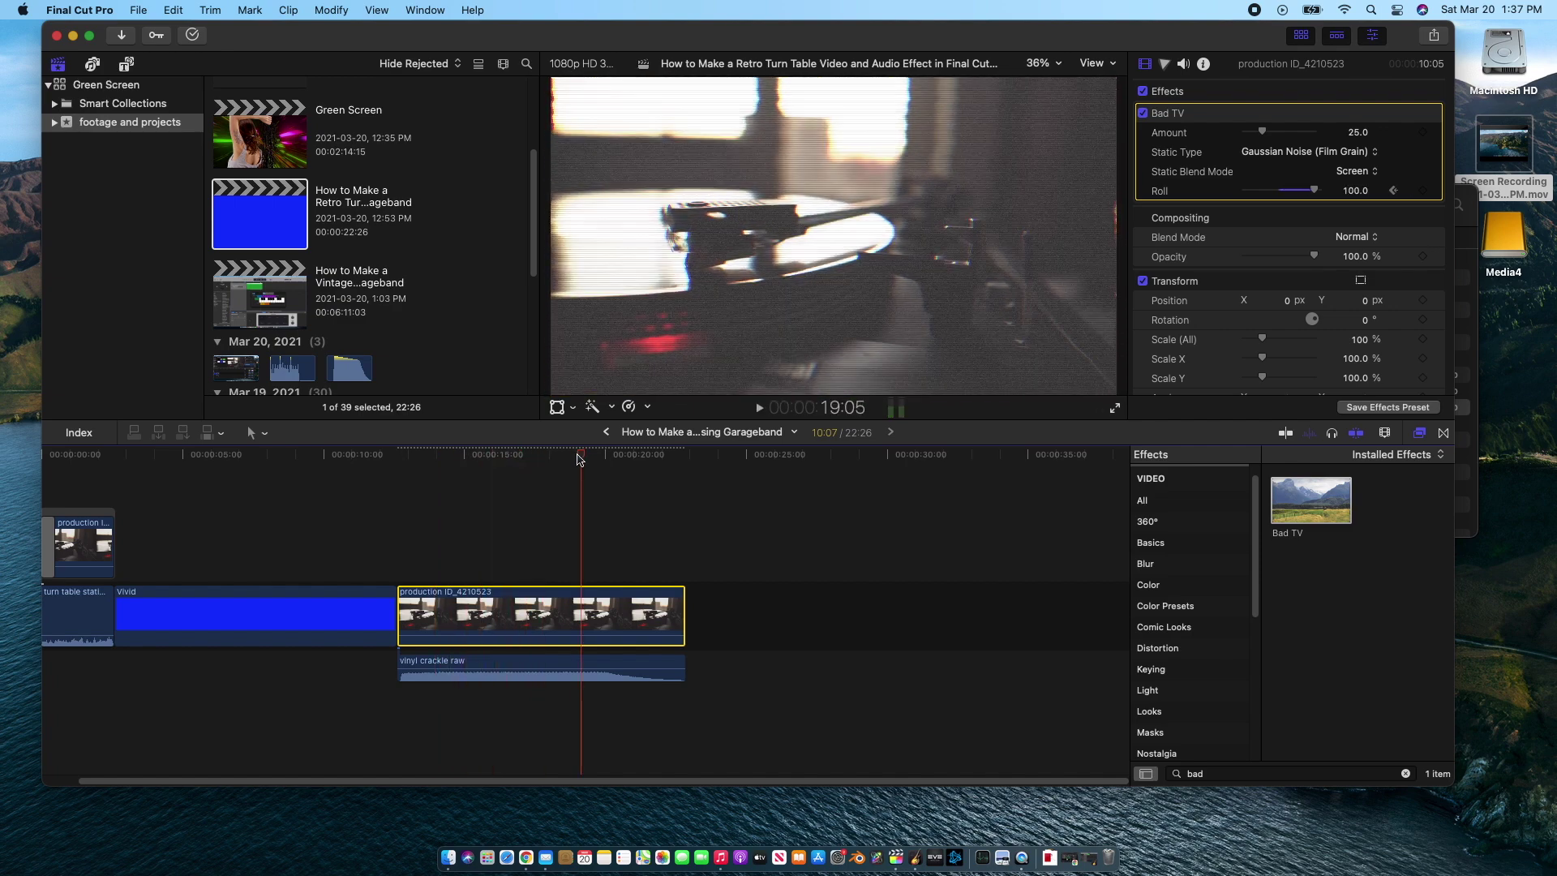
# - Examine the Bad TV Roll keyframes of the short turntable clip at the beginning of the timeline
pyautogui.moveTo(581, 459); pyautogui.dragTo(85, 456)
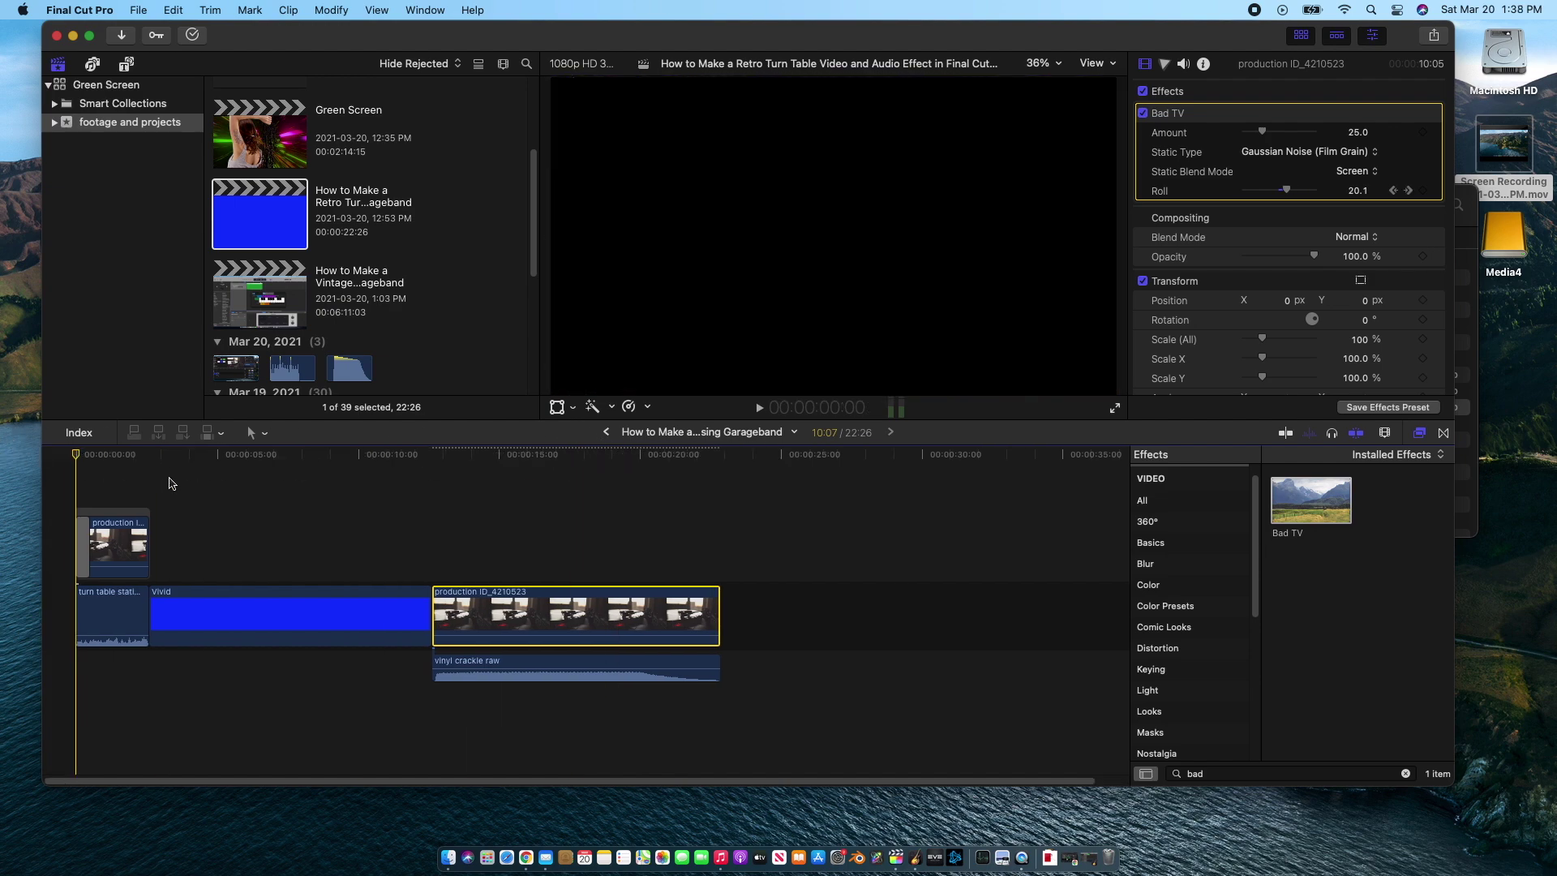
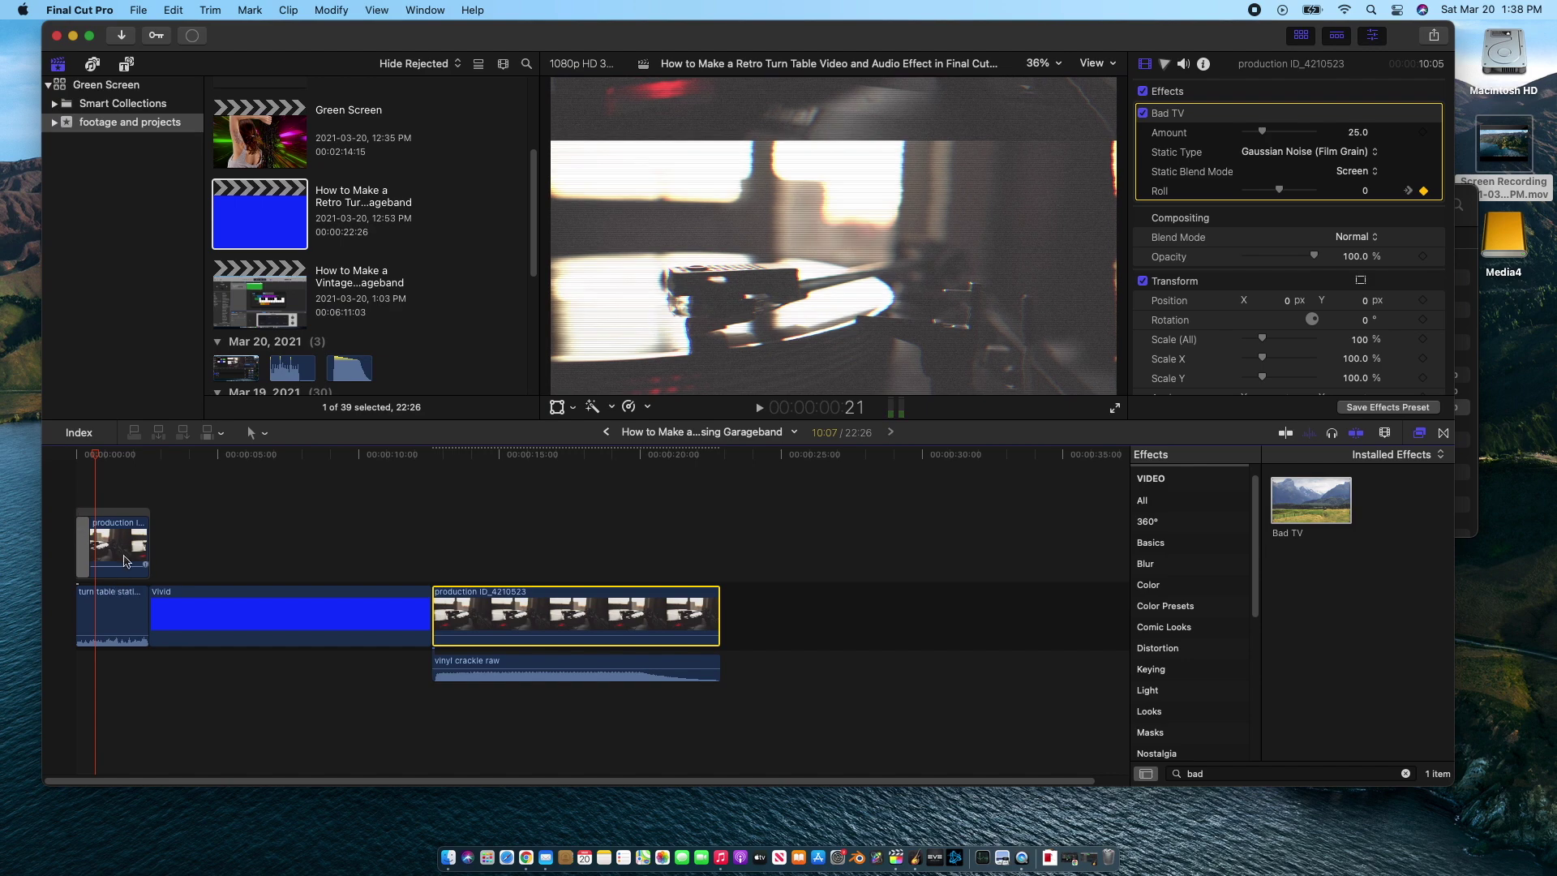
pyautogui.click(124, 460)
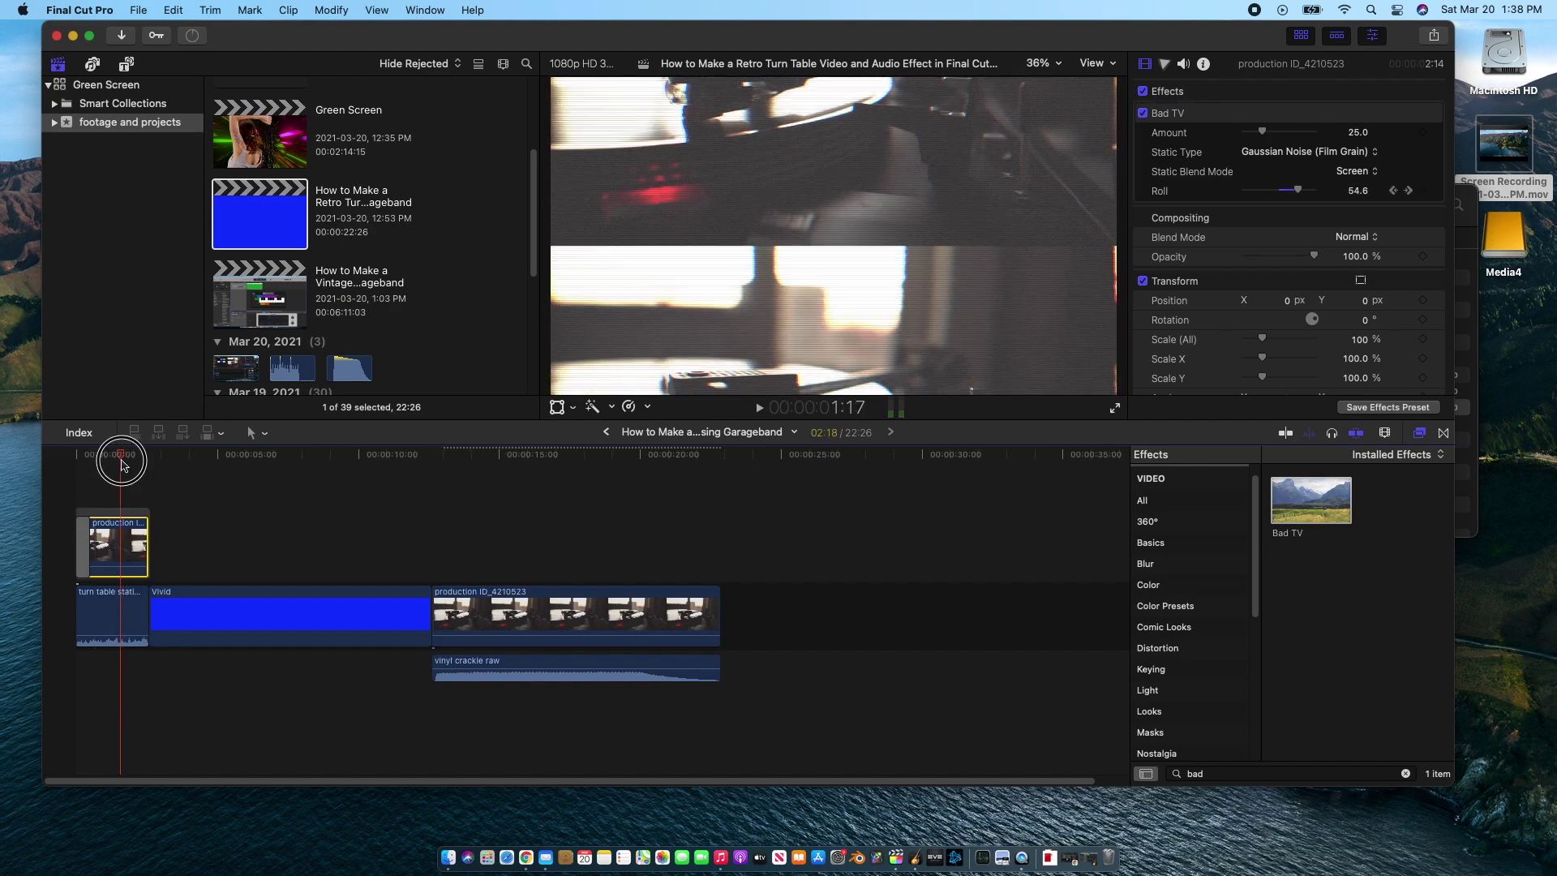
pyautogui.click(1407, 195)
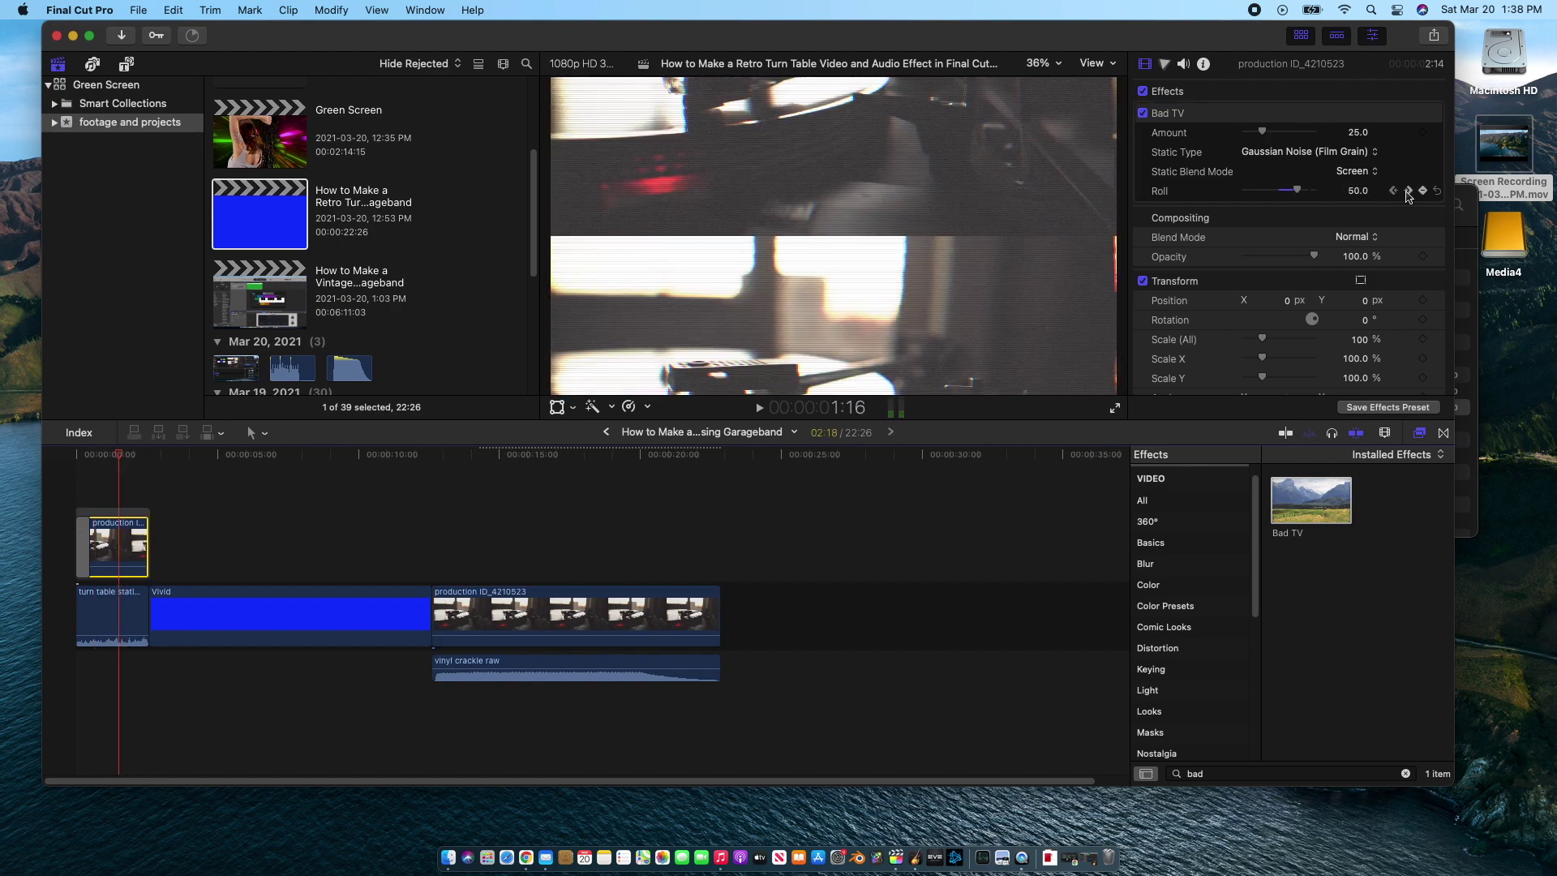
pyautogui.click(1407, 194)
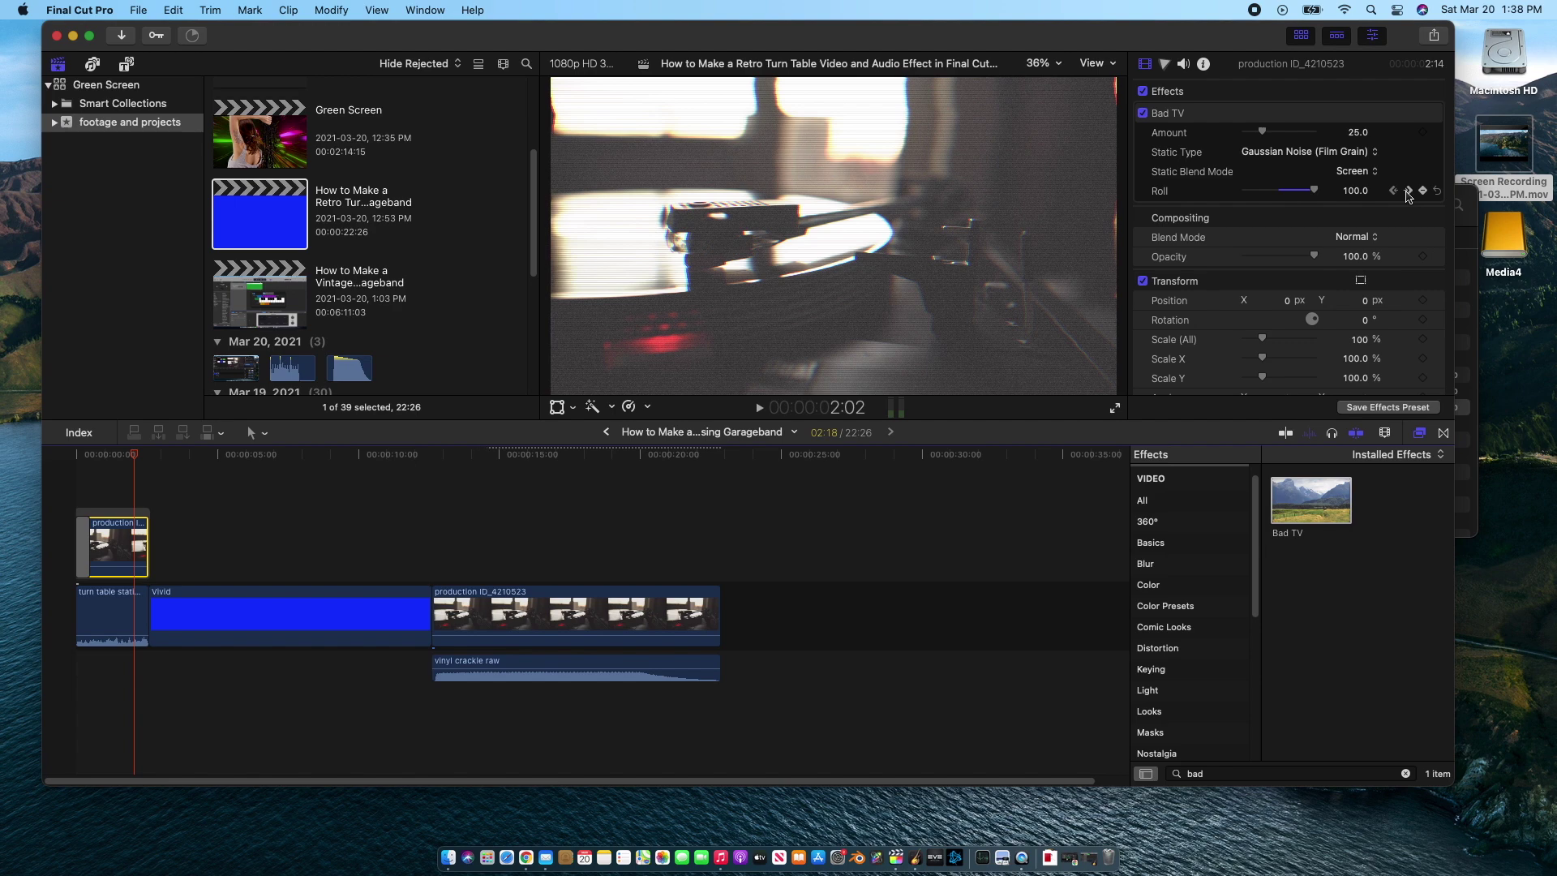
pyautogui.click(1407, 195)
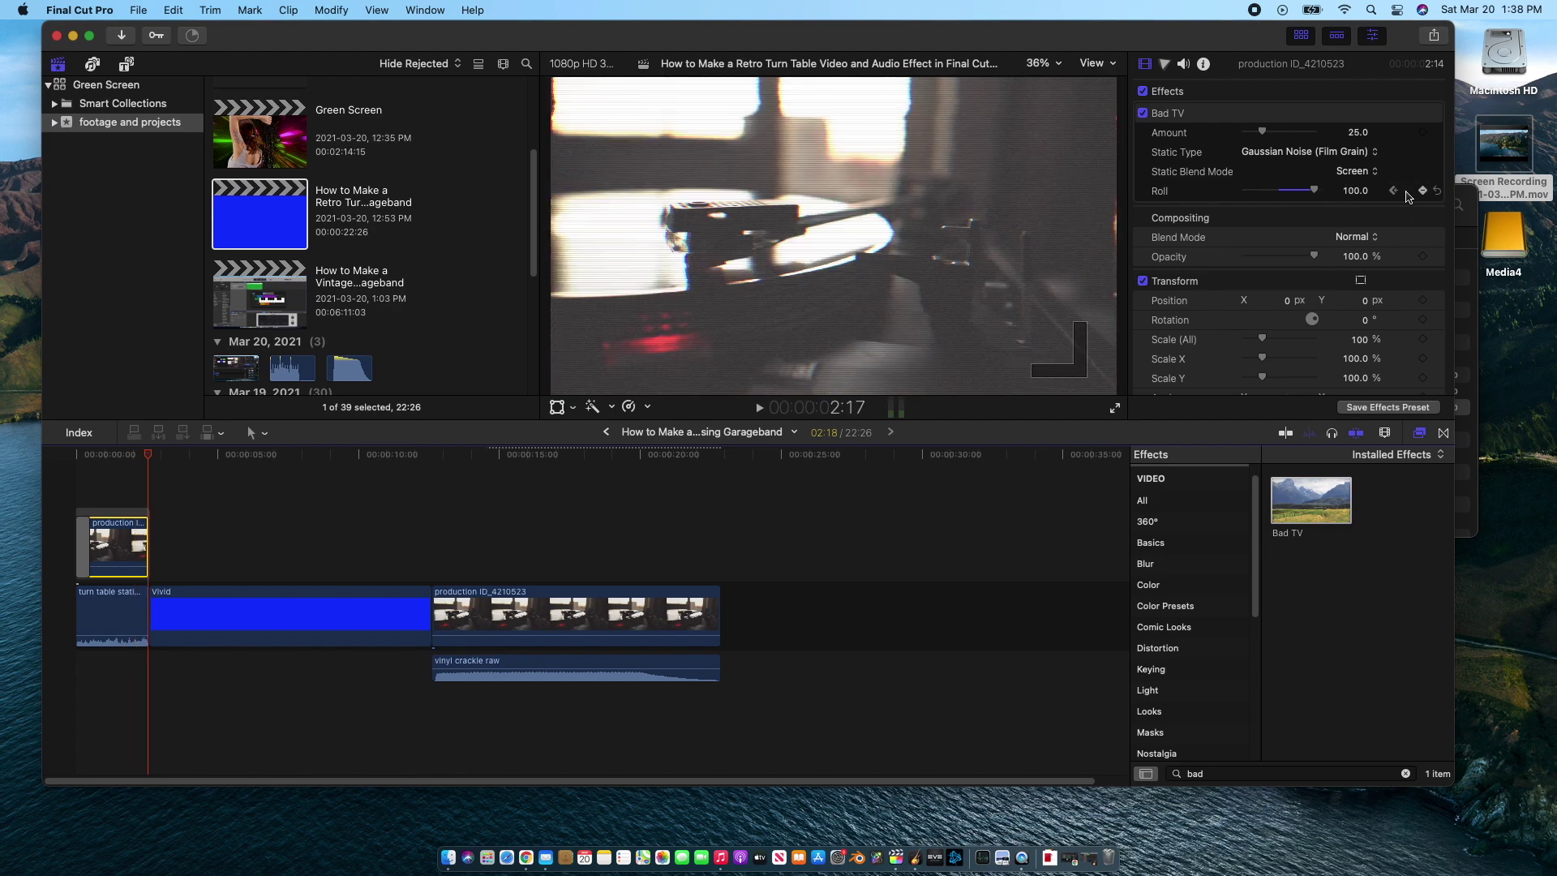
# - Return to the turntable clip above the vinyl crackle audio and check its Roll keyframes at 12:19, 15:02 and 15:03
pyautogui.moveTo(152, 458); pyautogui.dragTo(435, 510)
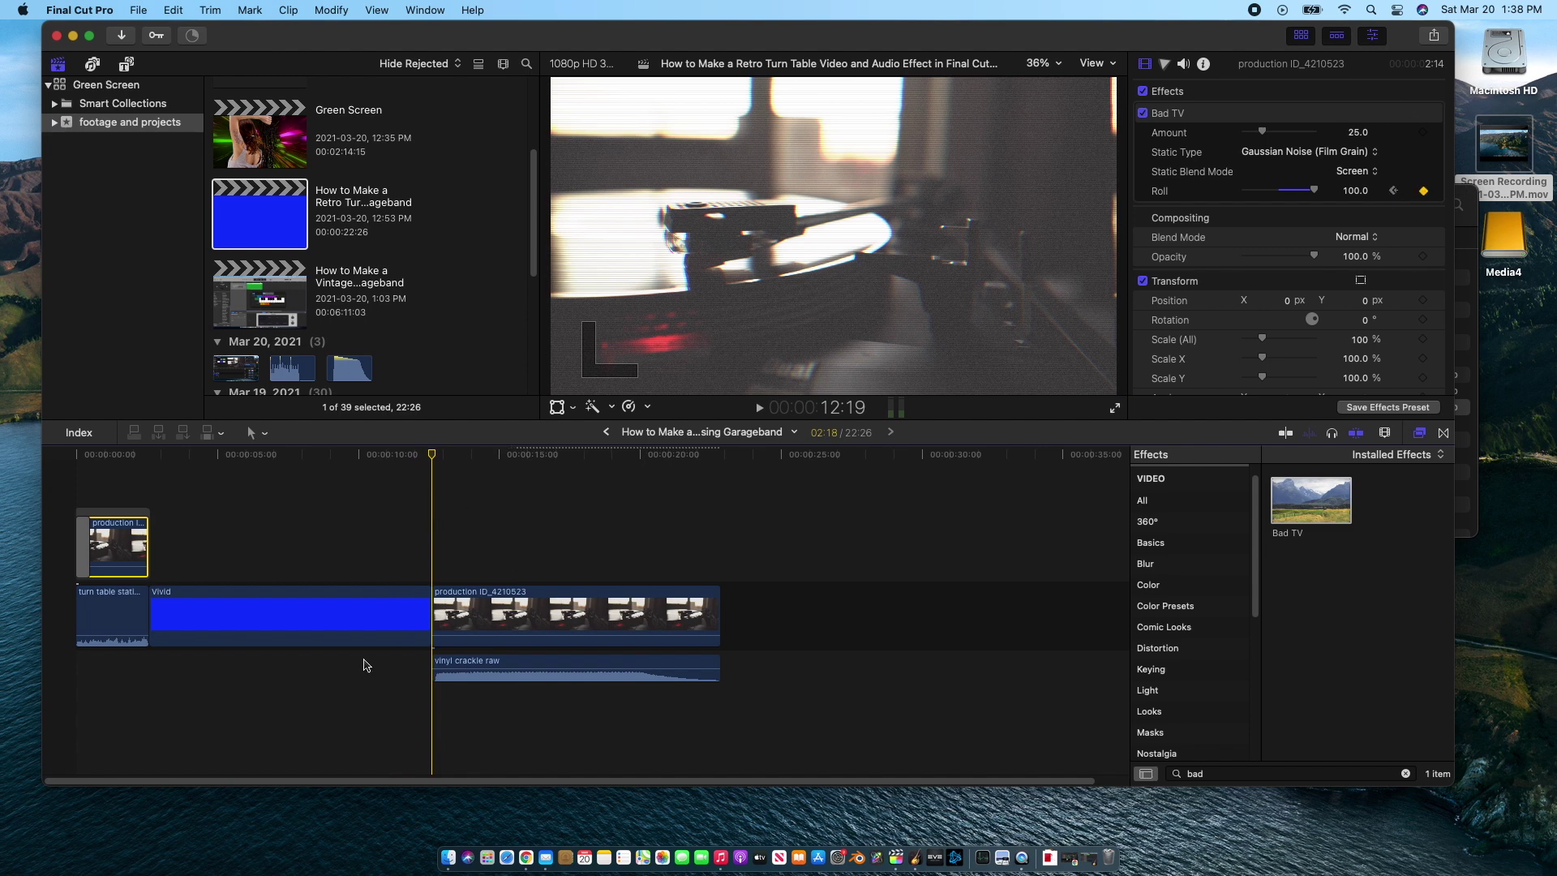
pyautogui.click(516, 627)
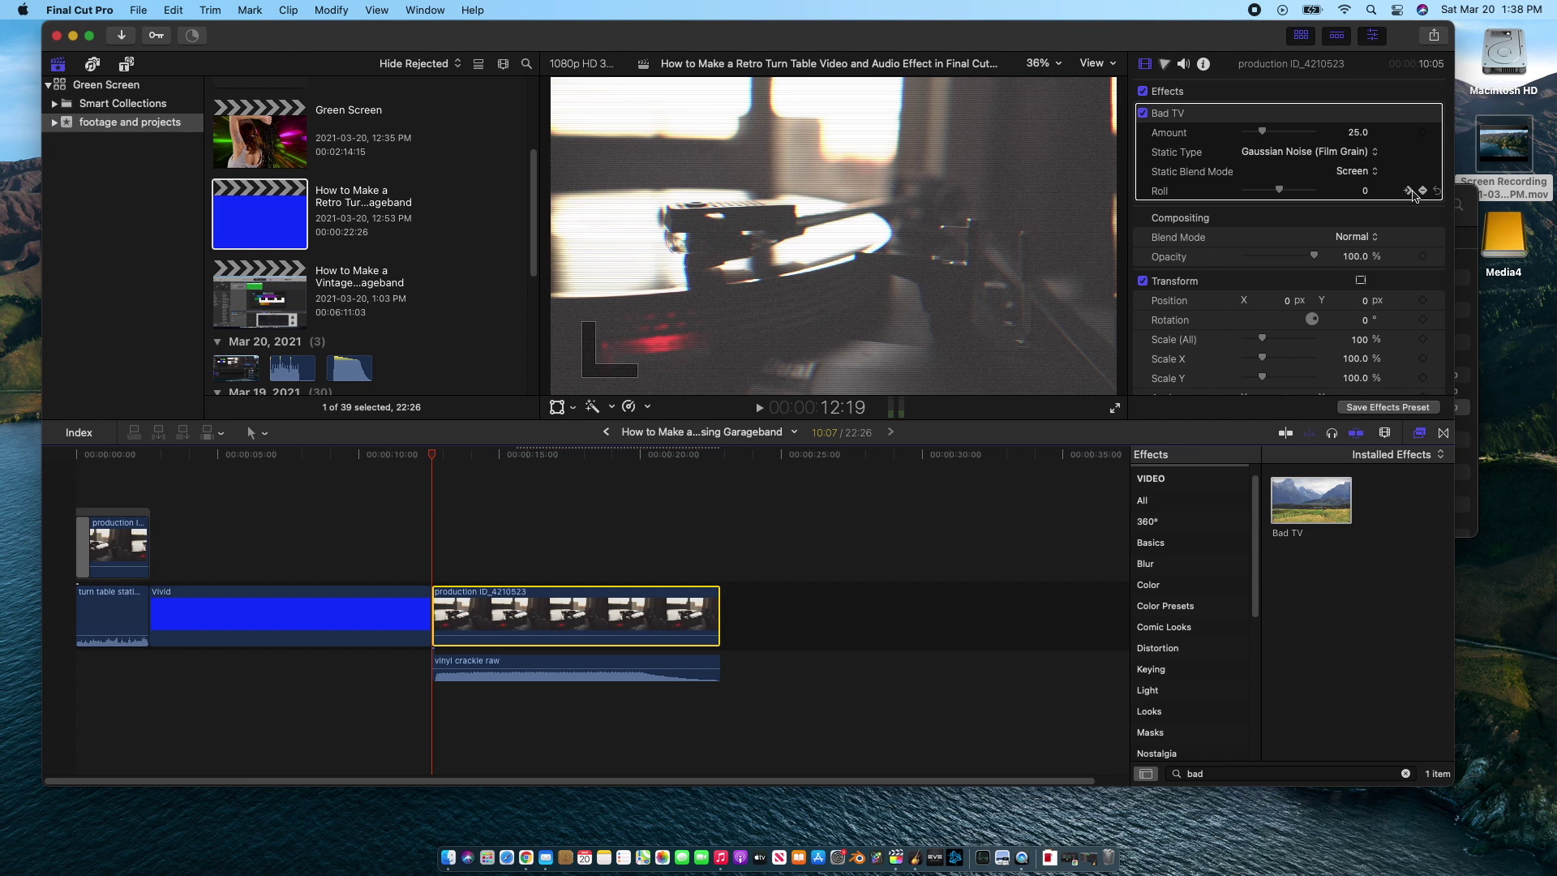
pyautogui.click(1409, 190)
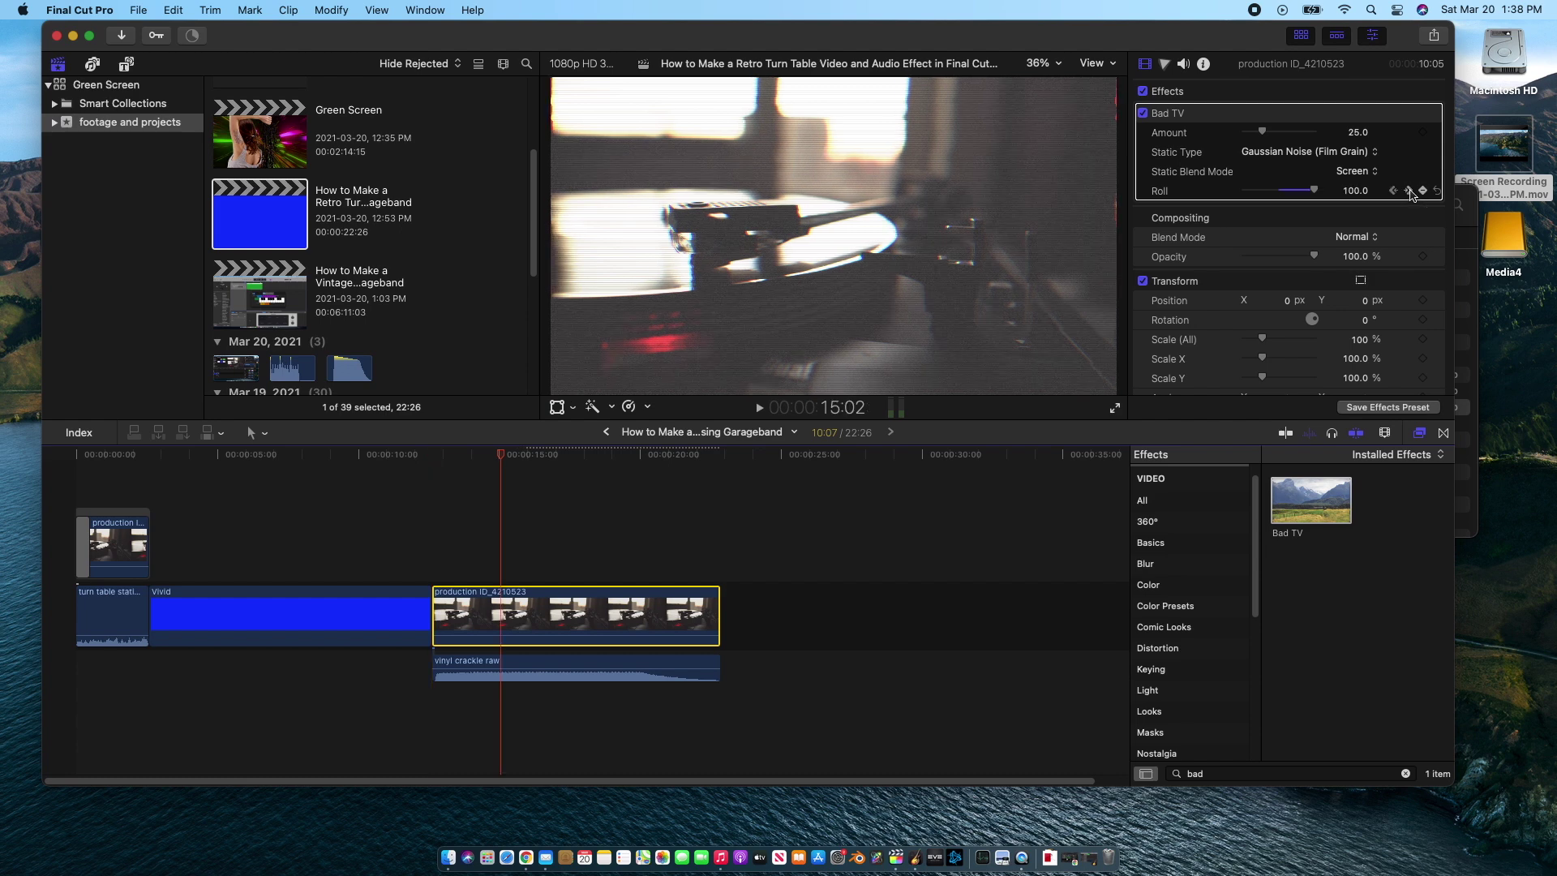
pyautogui.press('Right')
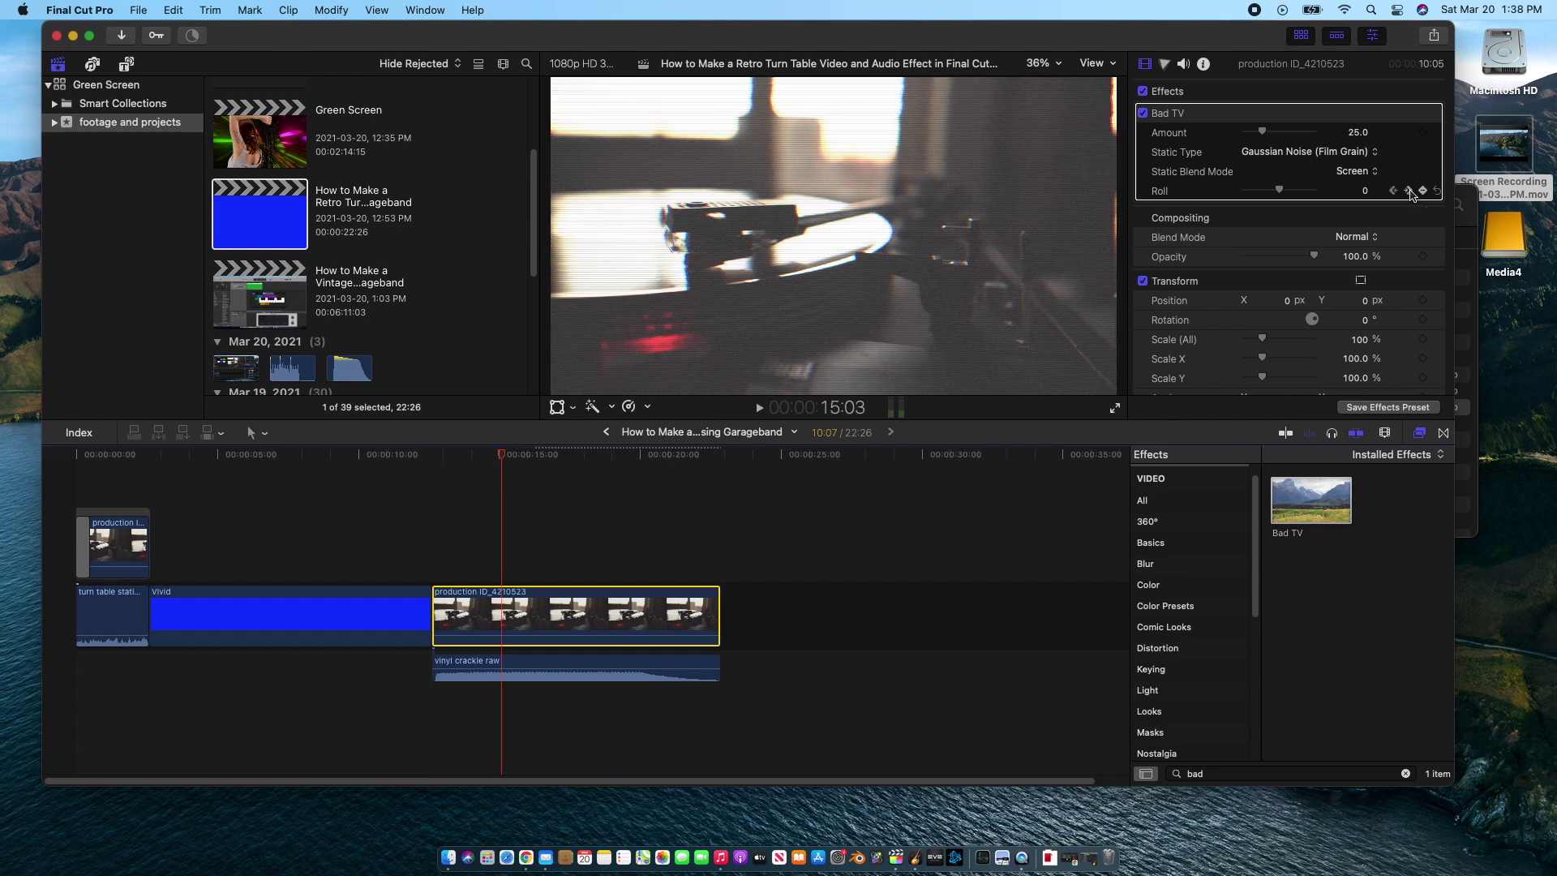
# - Set the Bad TV Roll keyframe at 15:03 to 50 and play the turntable clip from its start
pyautogui.click(1366, 191)
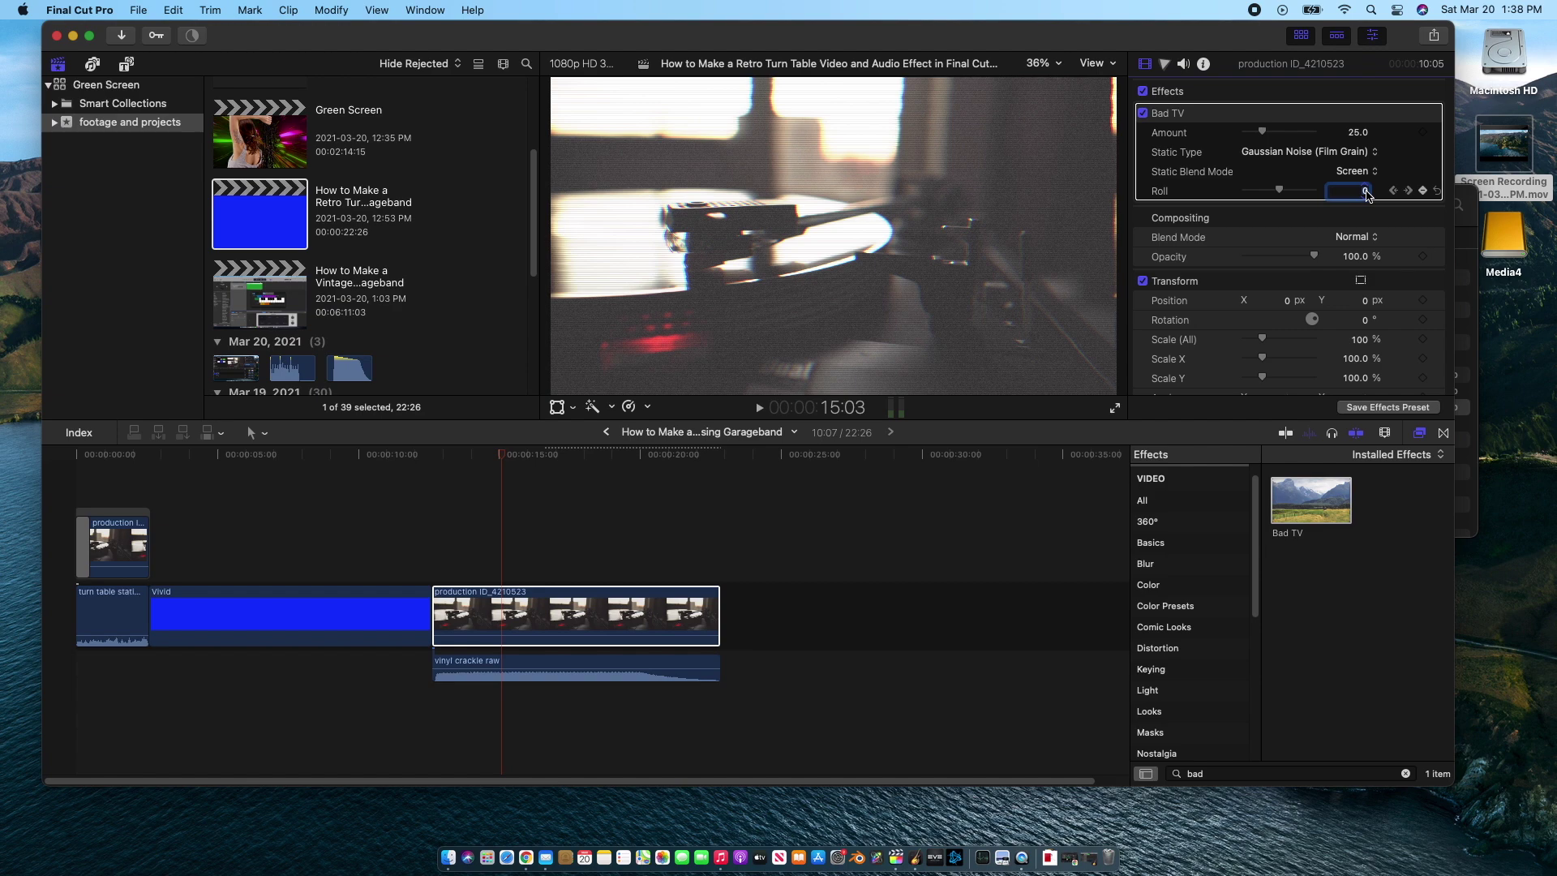
pyautogui.press('Return')
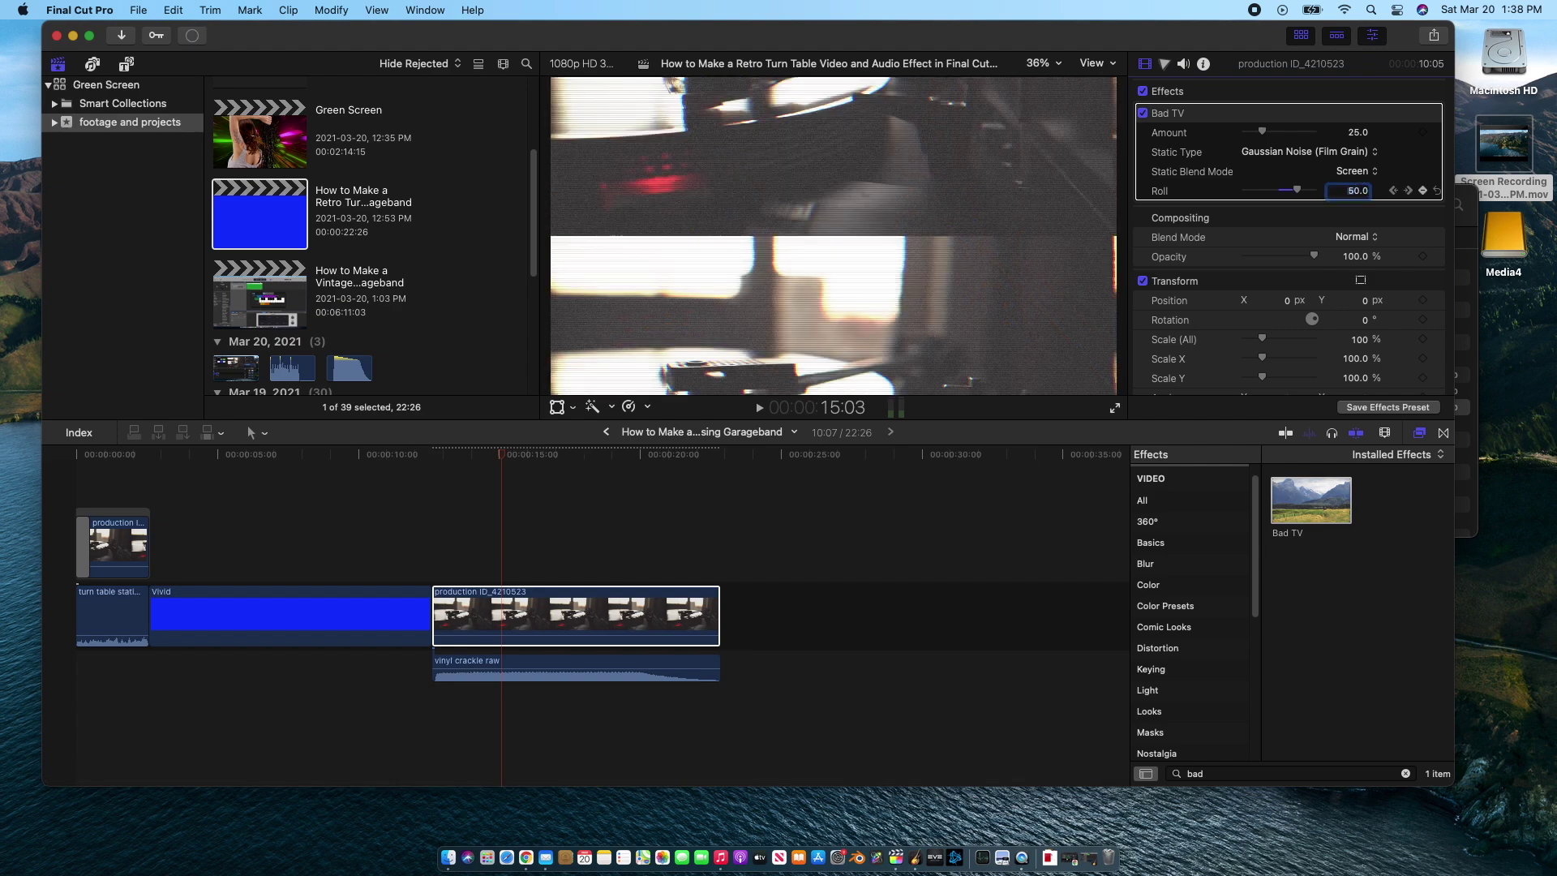
pyautogui.click(444, 456)
pyautogui.press('space')
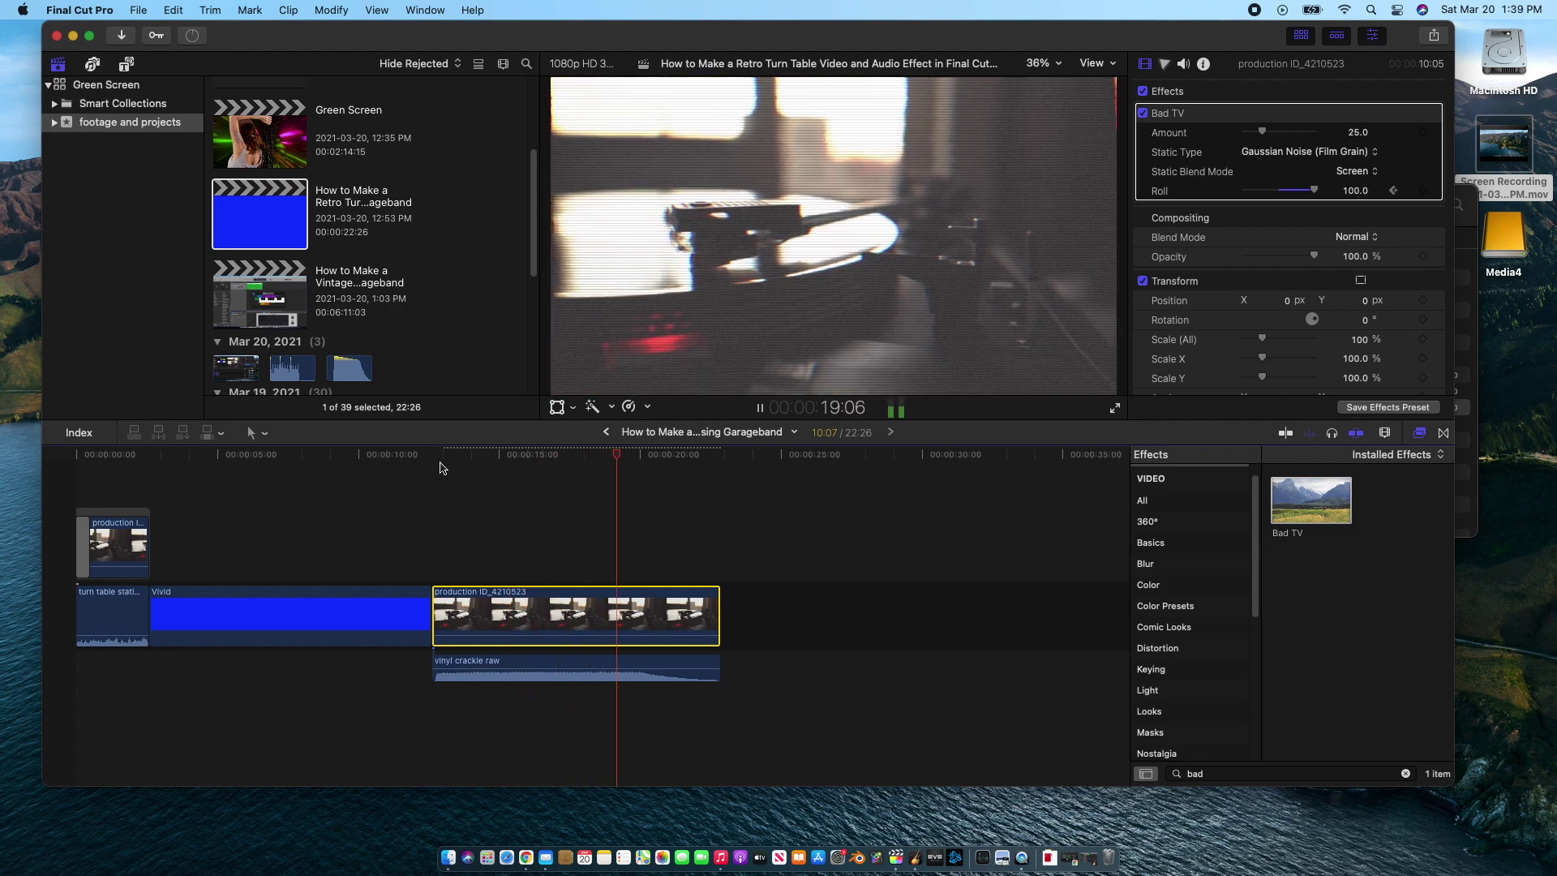
pyautogui.press('space')
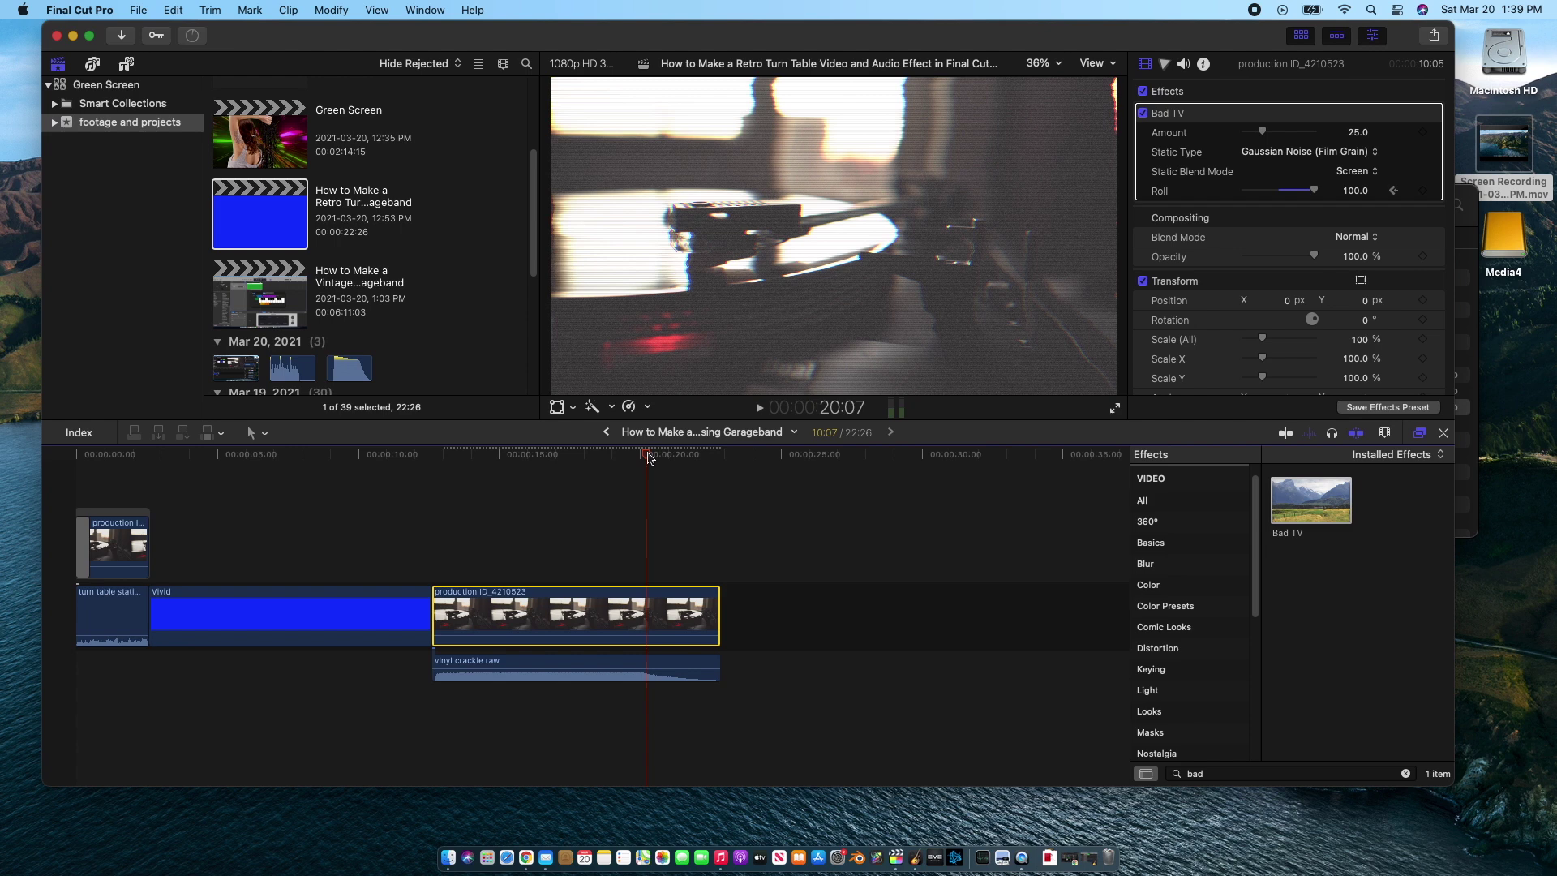
# - Add a Bad TV Roll keyframe of 25 at 17:18, one frame after the 17:17 keyframe
pyautogui.moveTo(649, 458); pyautogui.dragTo(602, 456)
pyautogui.click(1392, 190)
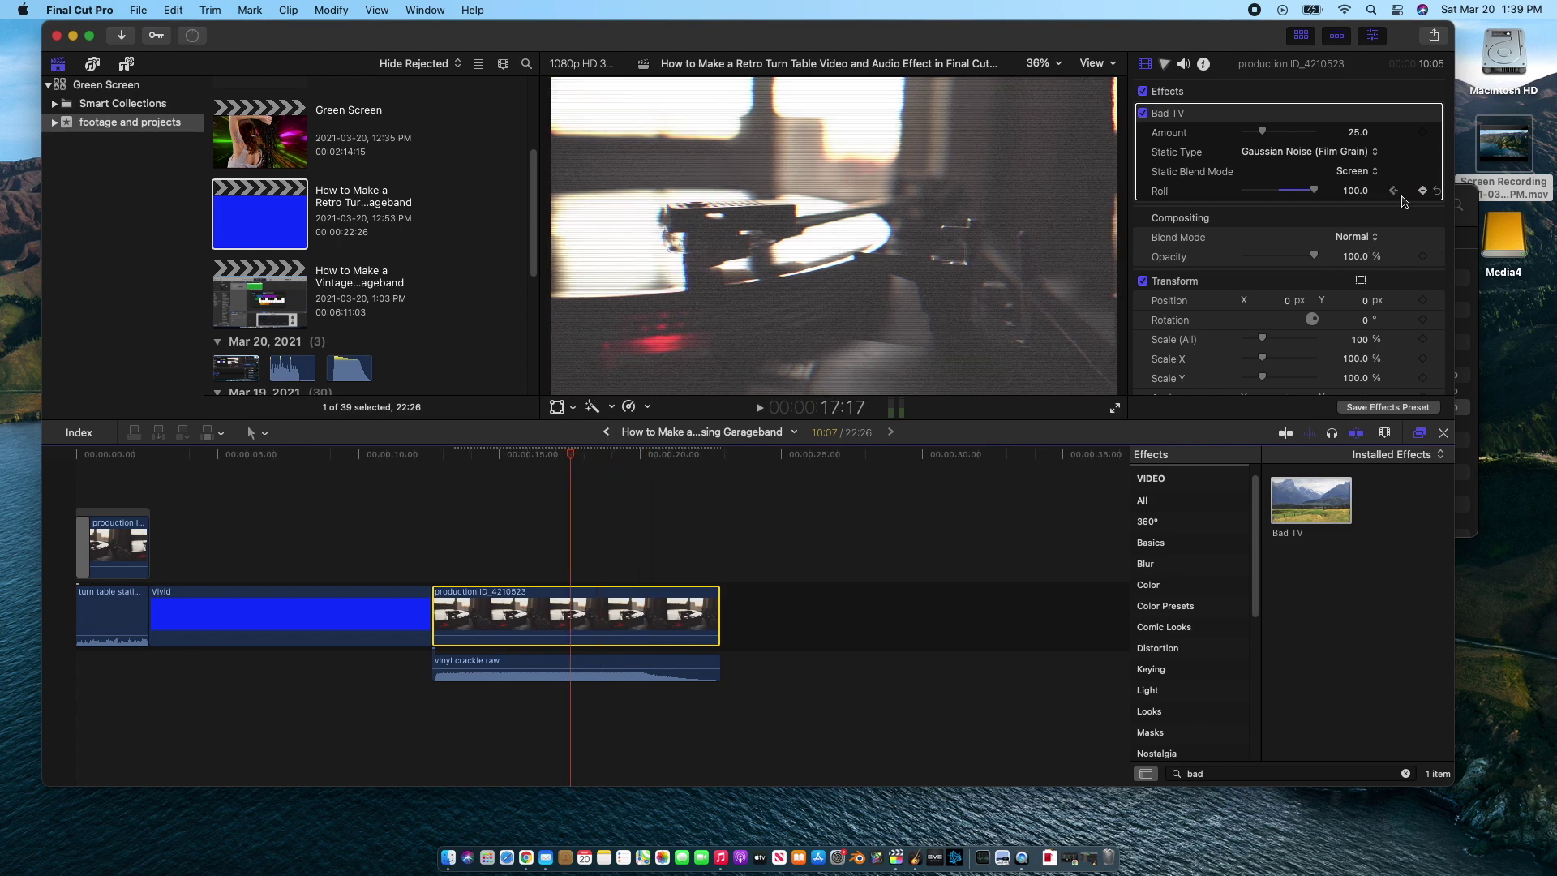
pyautogui.press('Right')
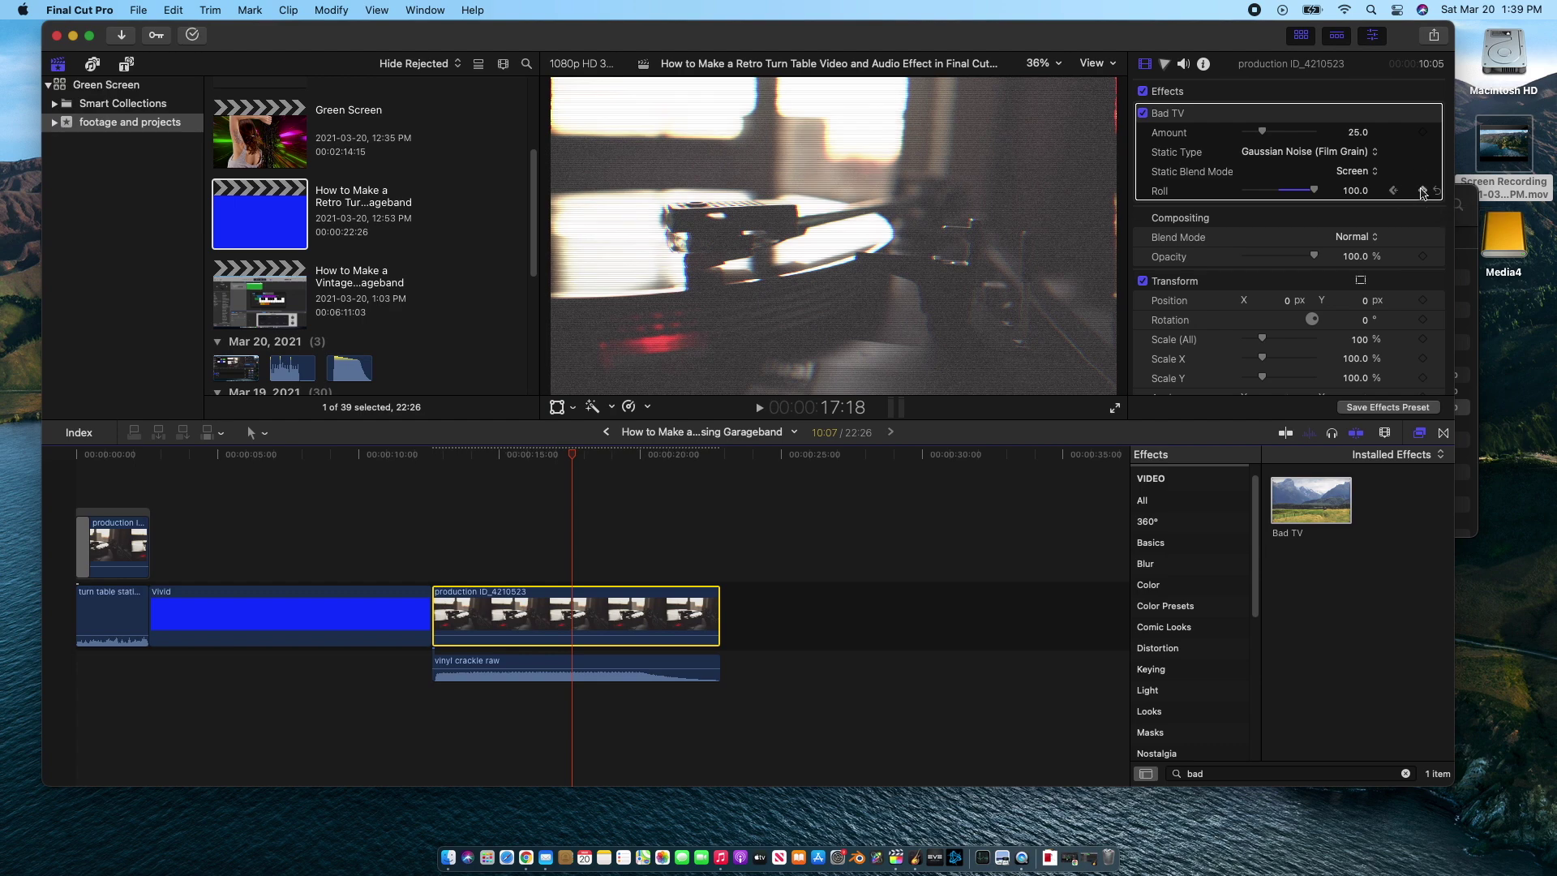
pyautogui.click(1352, 192)
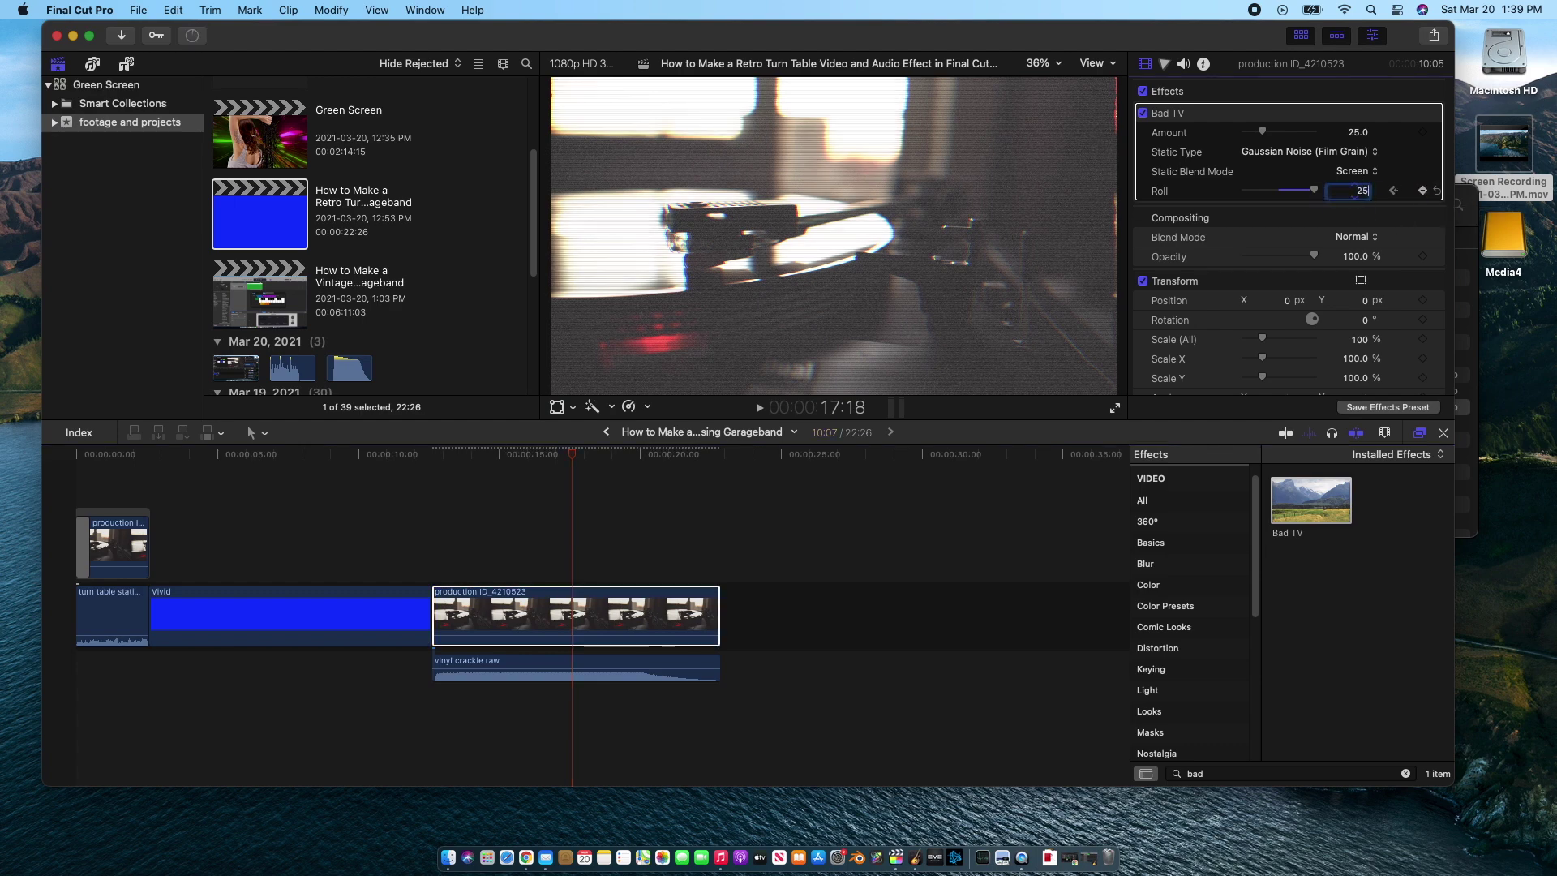
pyautogui.write('25')
pyautogui.press('Return')
# - Add a Bad TV Roll keyframe of 100 at 19:06 on the turntable clip
pyautogui.moveTo(572, 459); pyautogui.dragTo(621, 470)
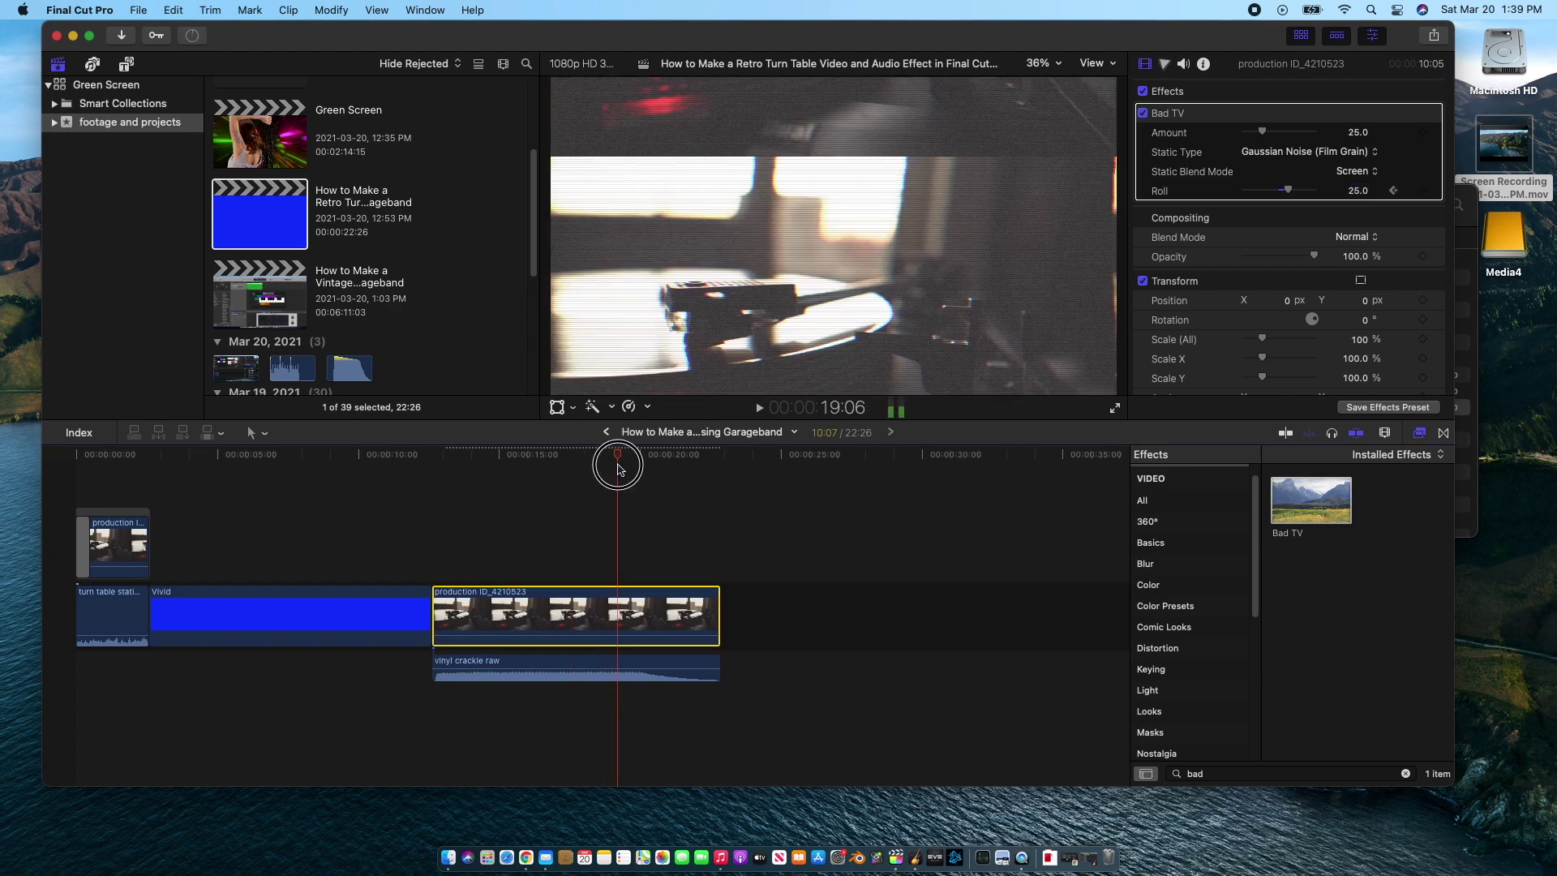
pyautogui.click(1422, 191)
pyautogui.click(1353, 192)
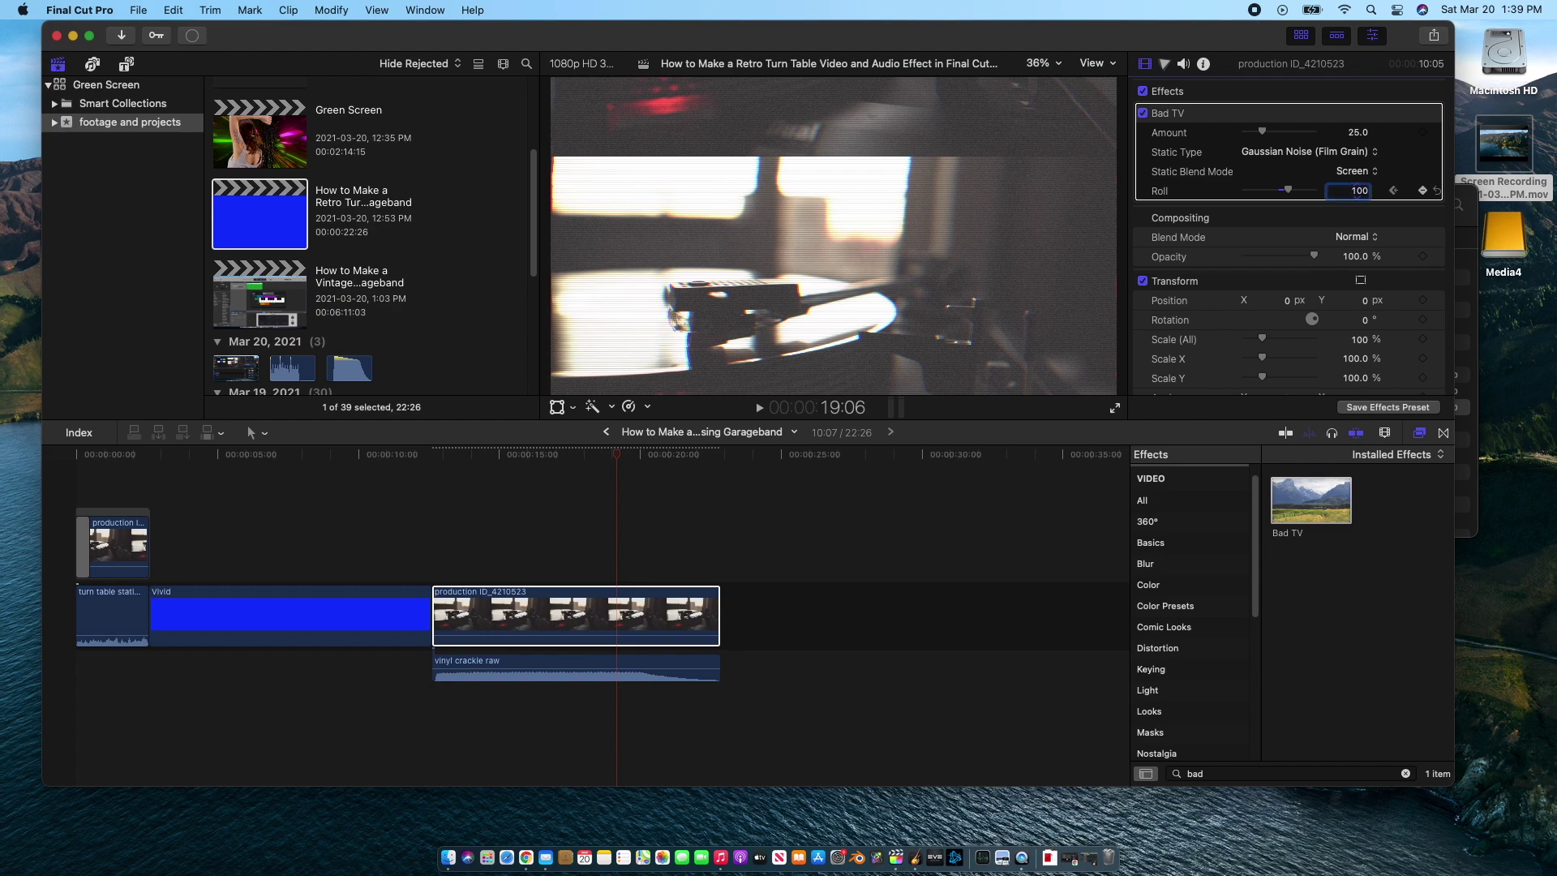
pyautogui.press('Return')
# - Play the turntable clip from its start through all the keyframed rolls and return to 12:19
pyautogui.click(434, 482)
pyautogui.press('space')
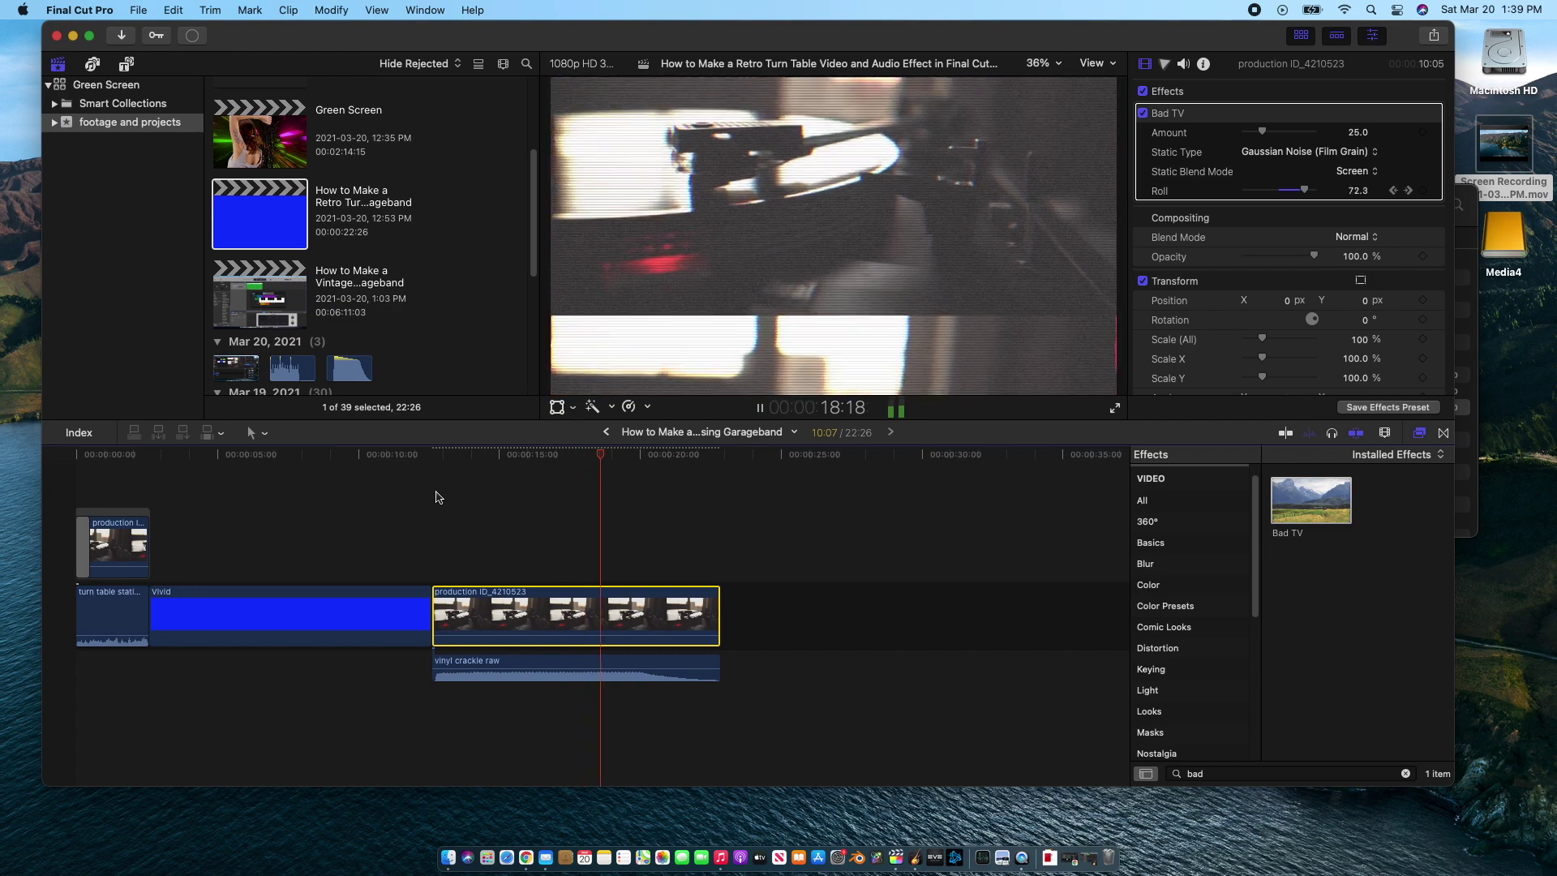
pyautogui.press('space')
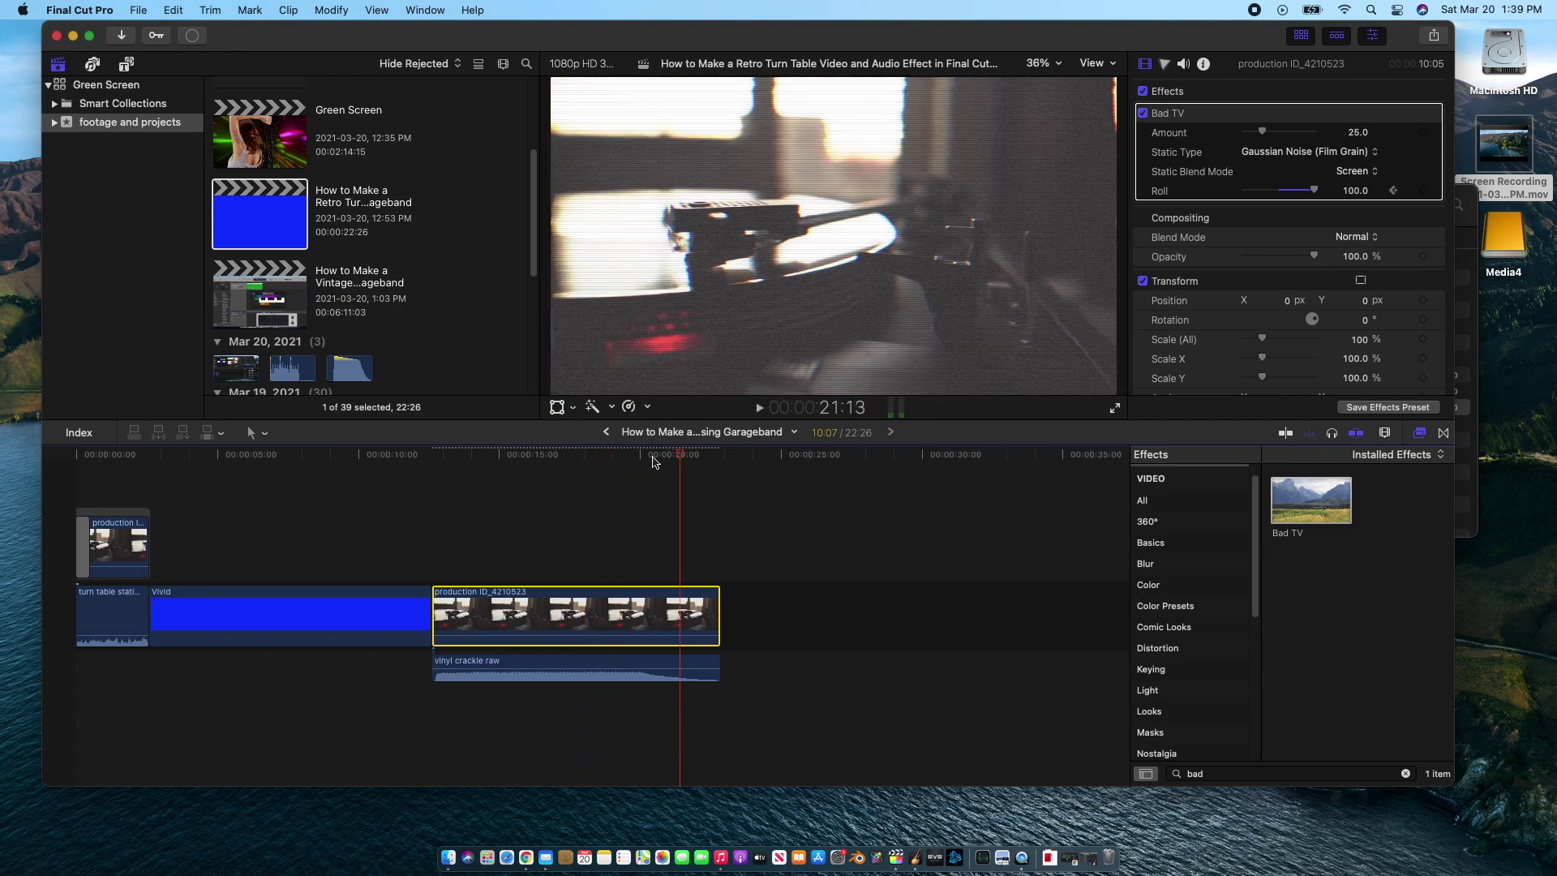
pyautogui.moveTo(682, 459); pyautogui.dragTo(430, 474)
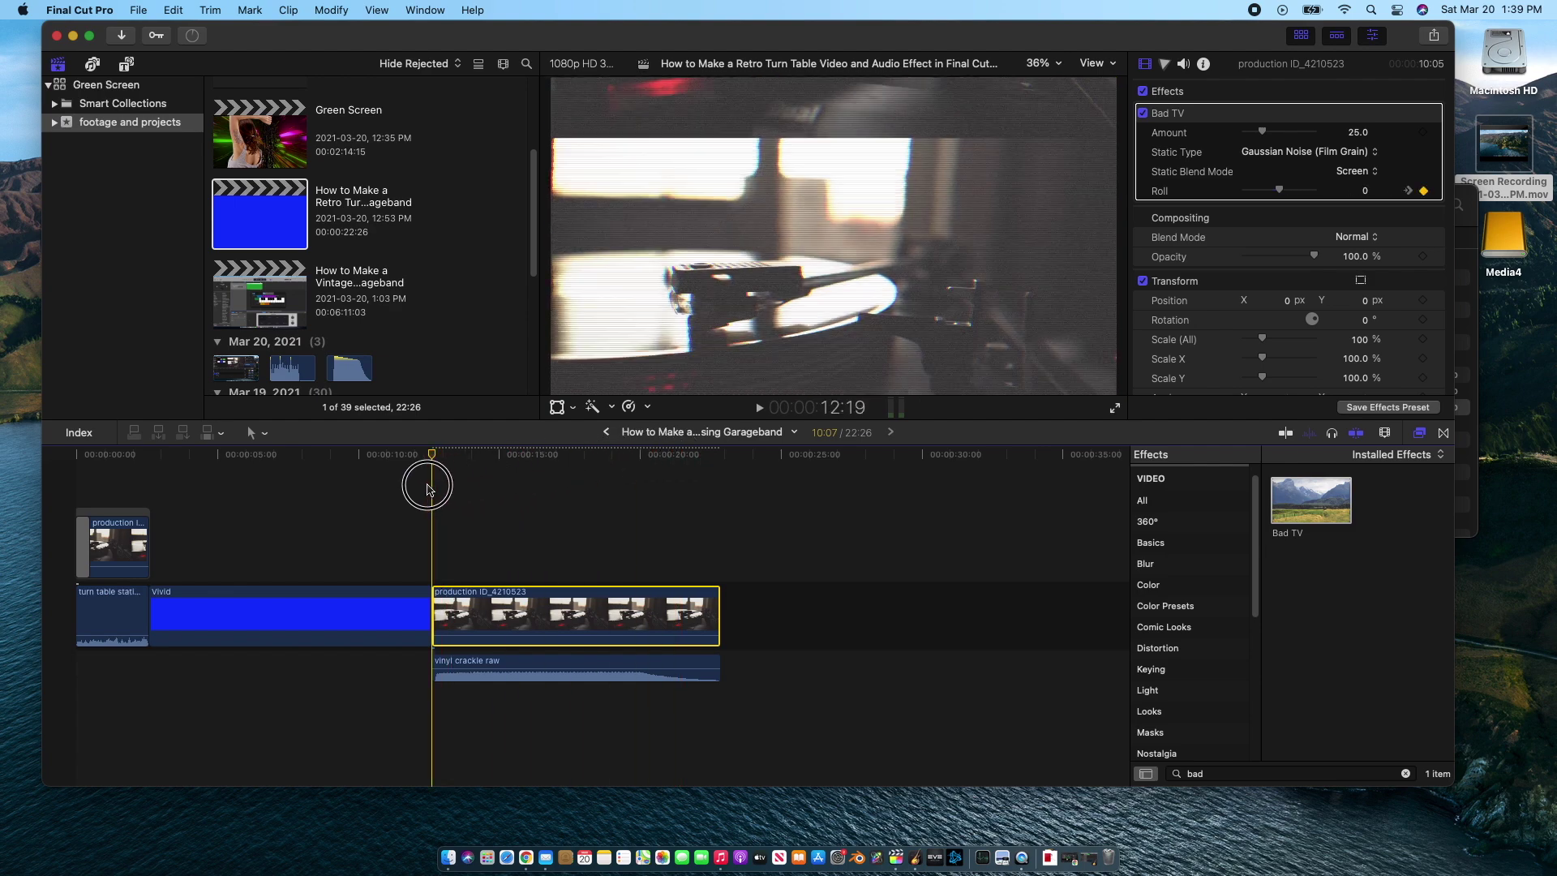
# - Show the available transitions, preview the static transition at the very start of the timeline and return to 12:19
pyautogui.click(1443, 435)
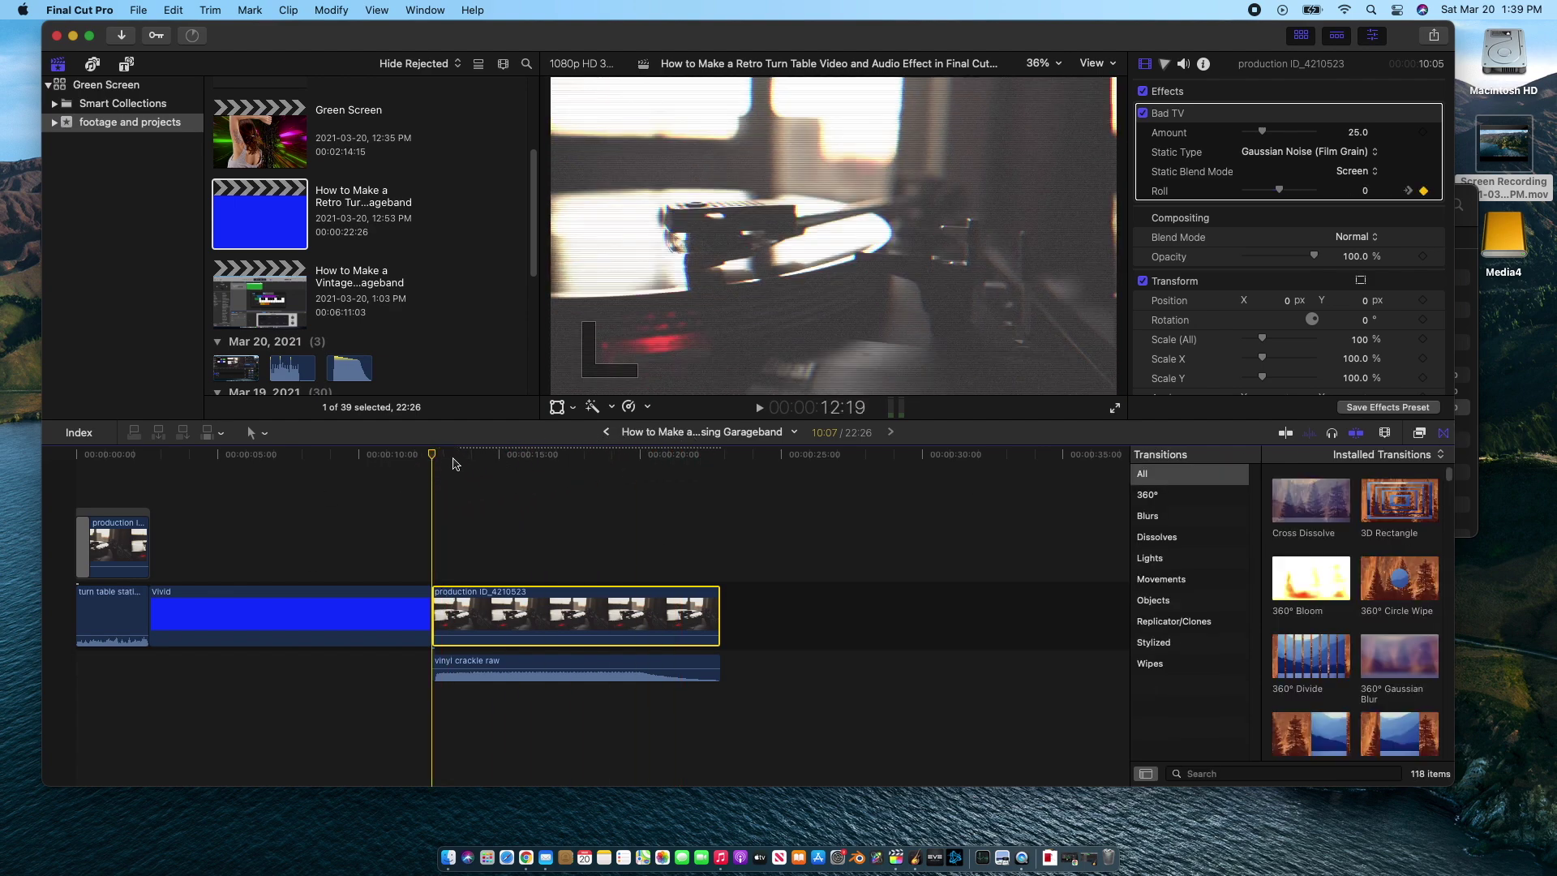
pyautogui.moveTo(432, 458); pyautogui.dragTo(76, 473)
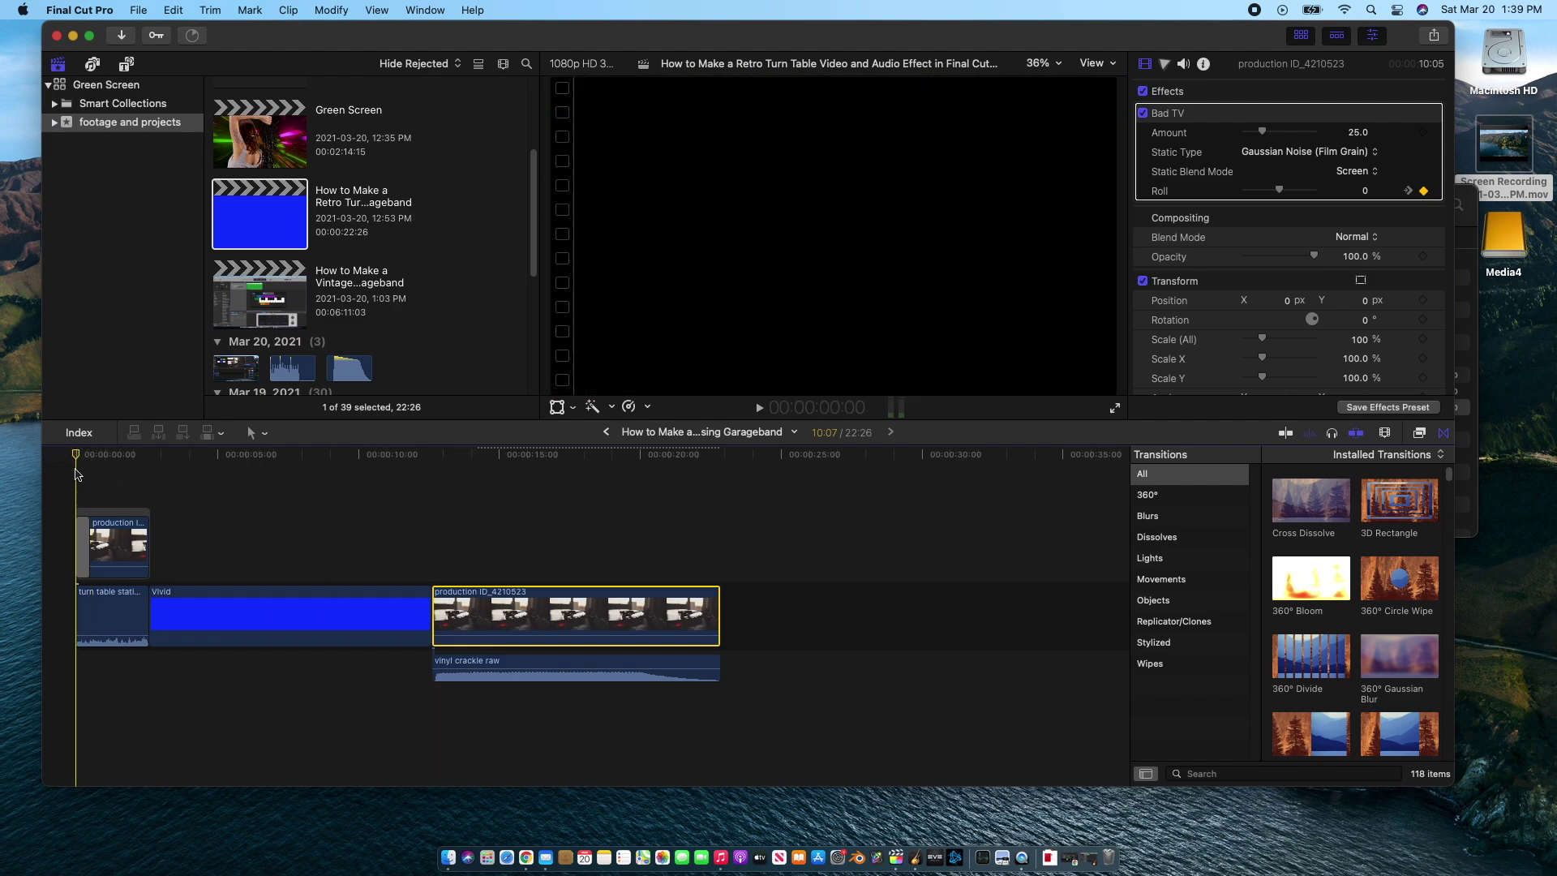
pyautogui.press('space')
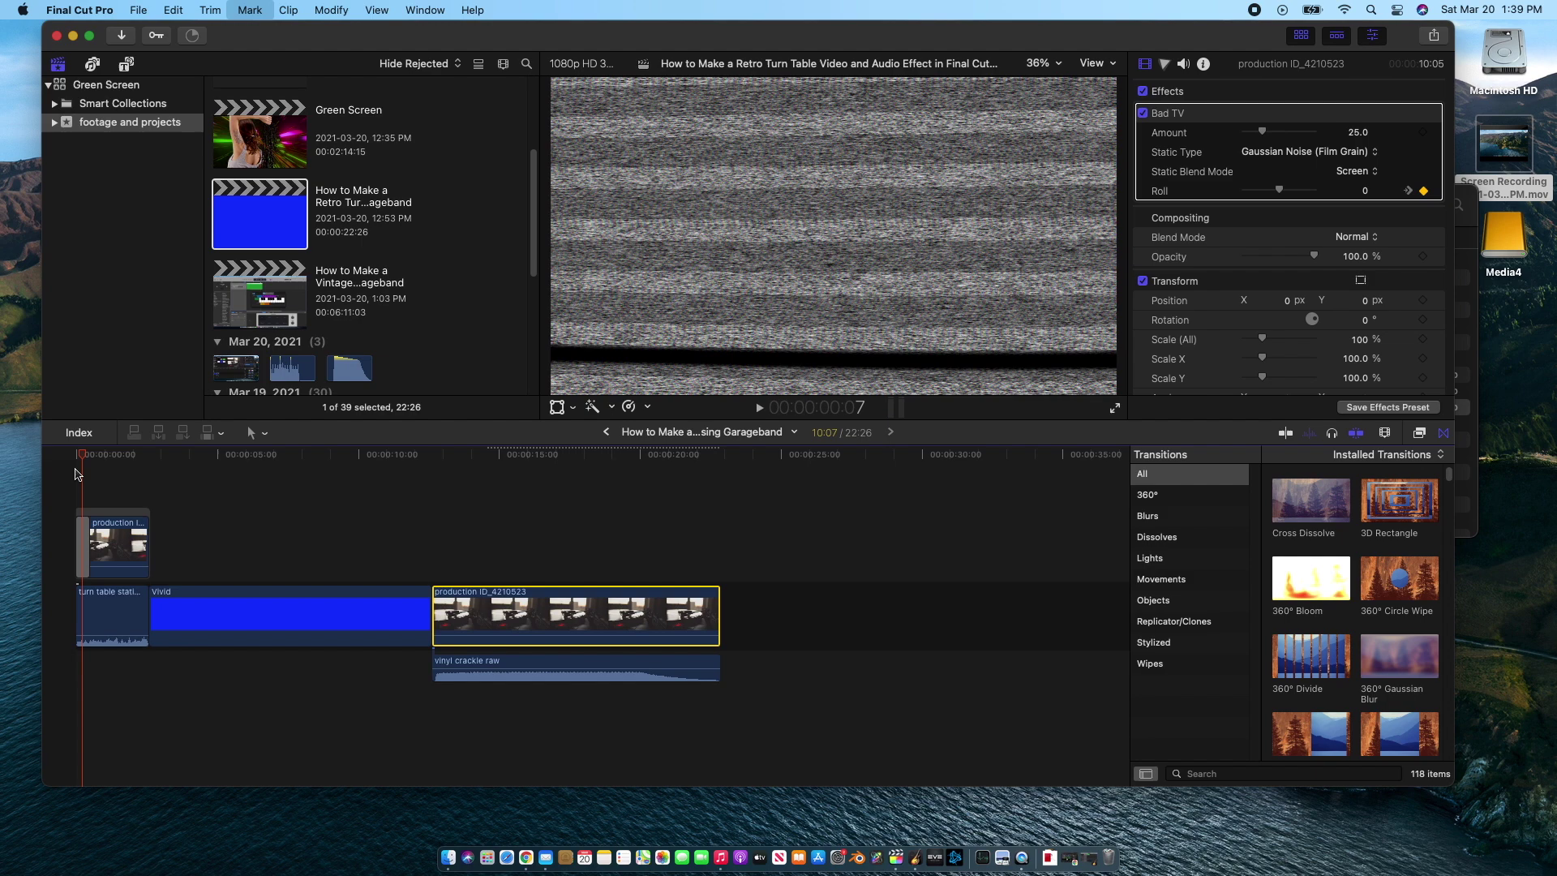
pyautogui.click(78, 463)
pyautogui.moveTo(78, 464); pyautogui.dragTo(431, 459)
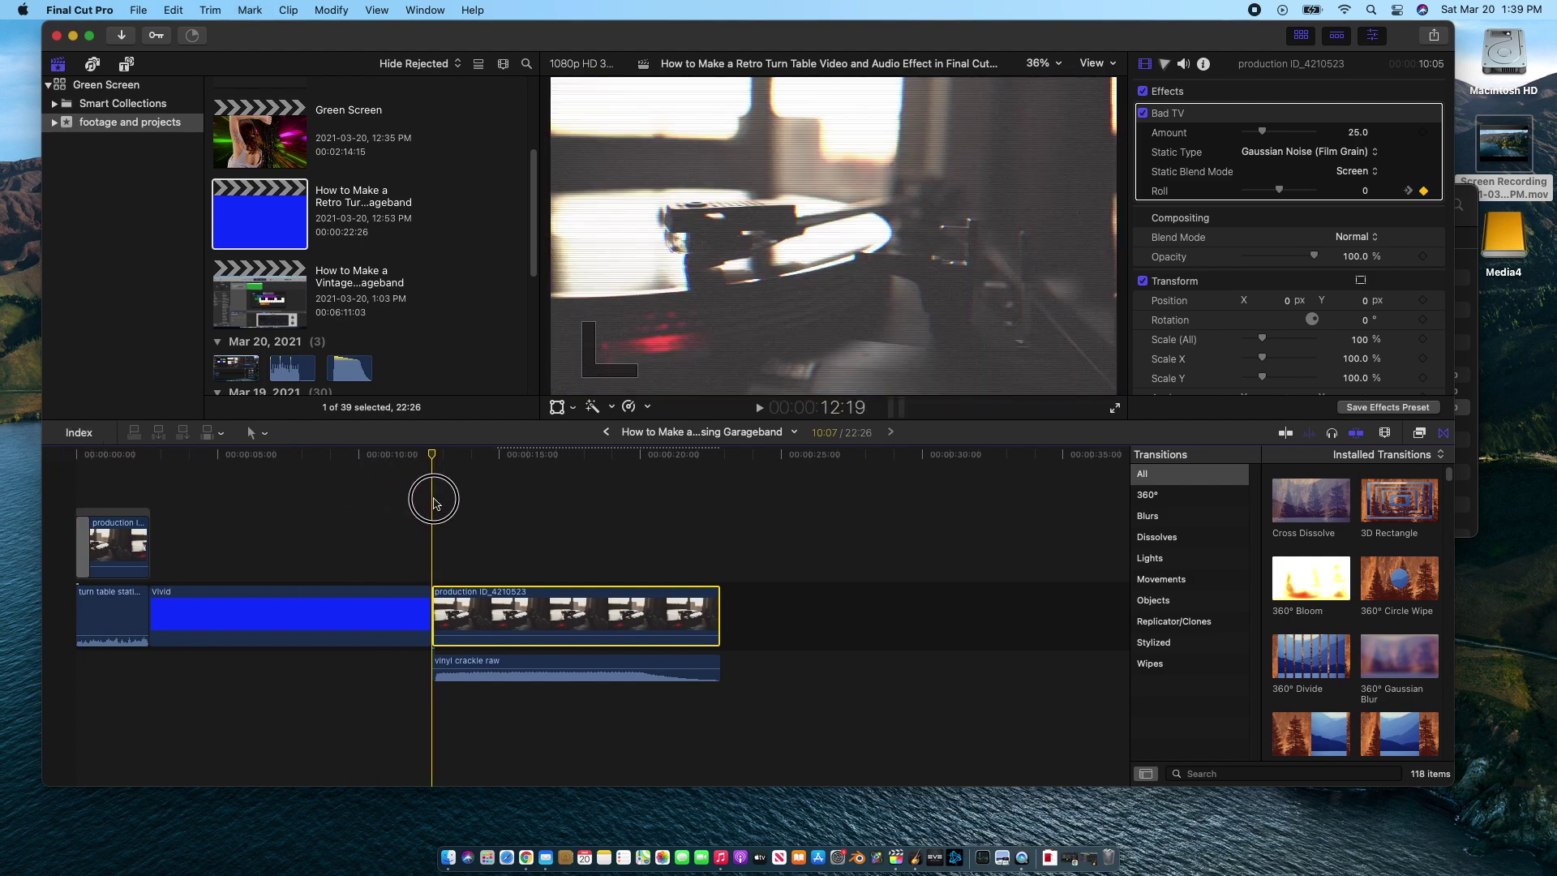
# - Trim the turntable clip's start slightly and apply the Static transition from the Lights category to both ends of the clip
pyautogui.click(1443, 433)
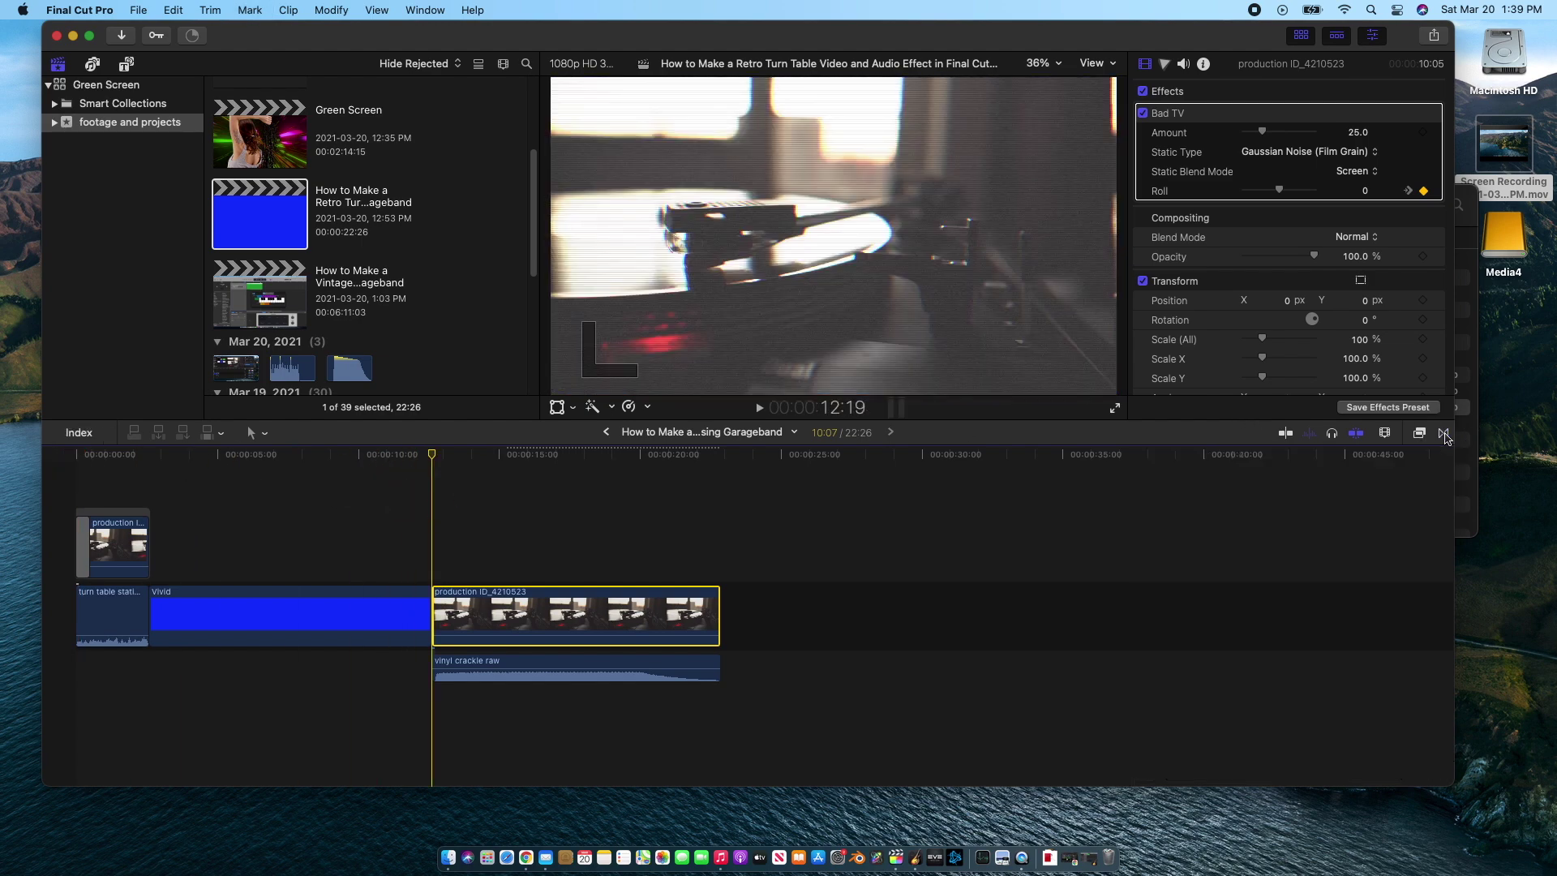
pyautogui.click(1442, 433)
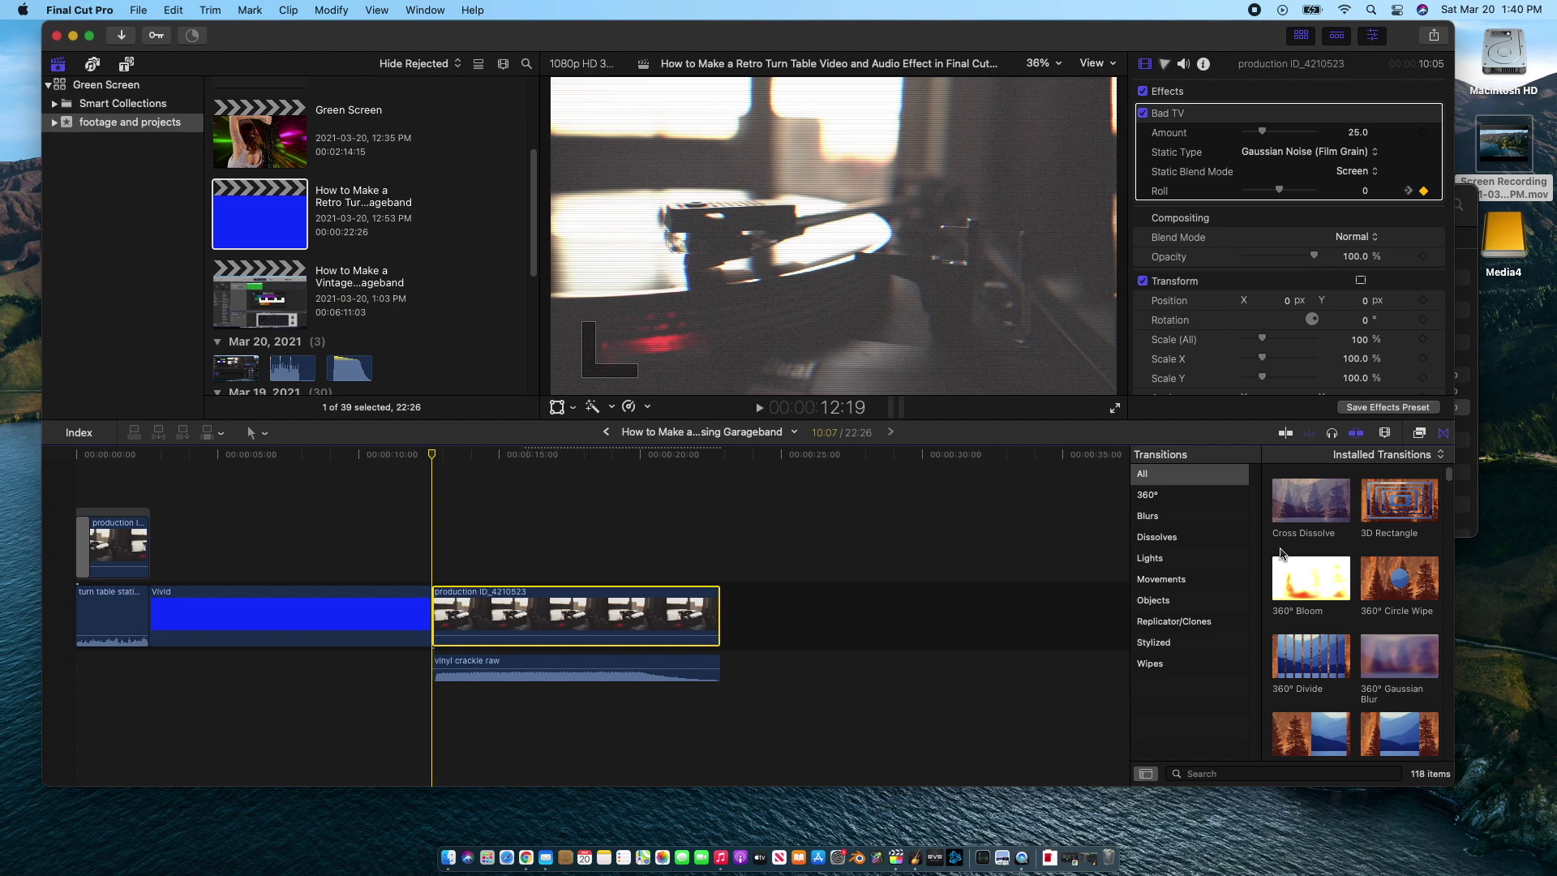
pyautogui.click(1151, 559)
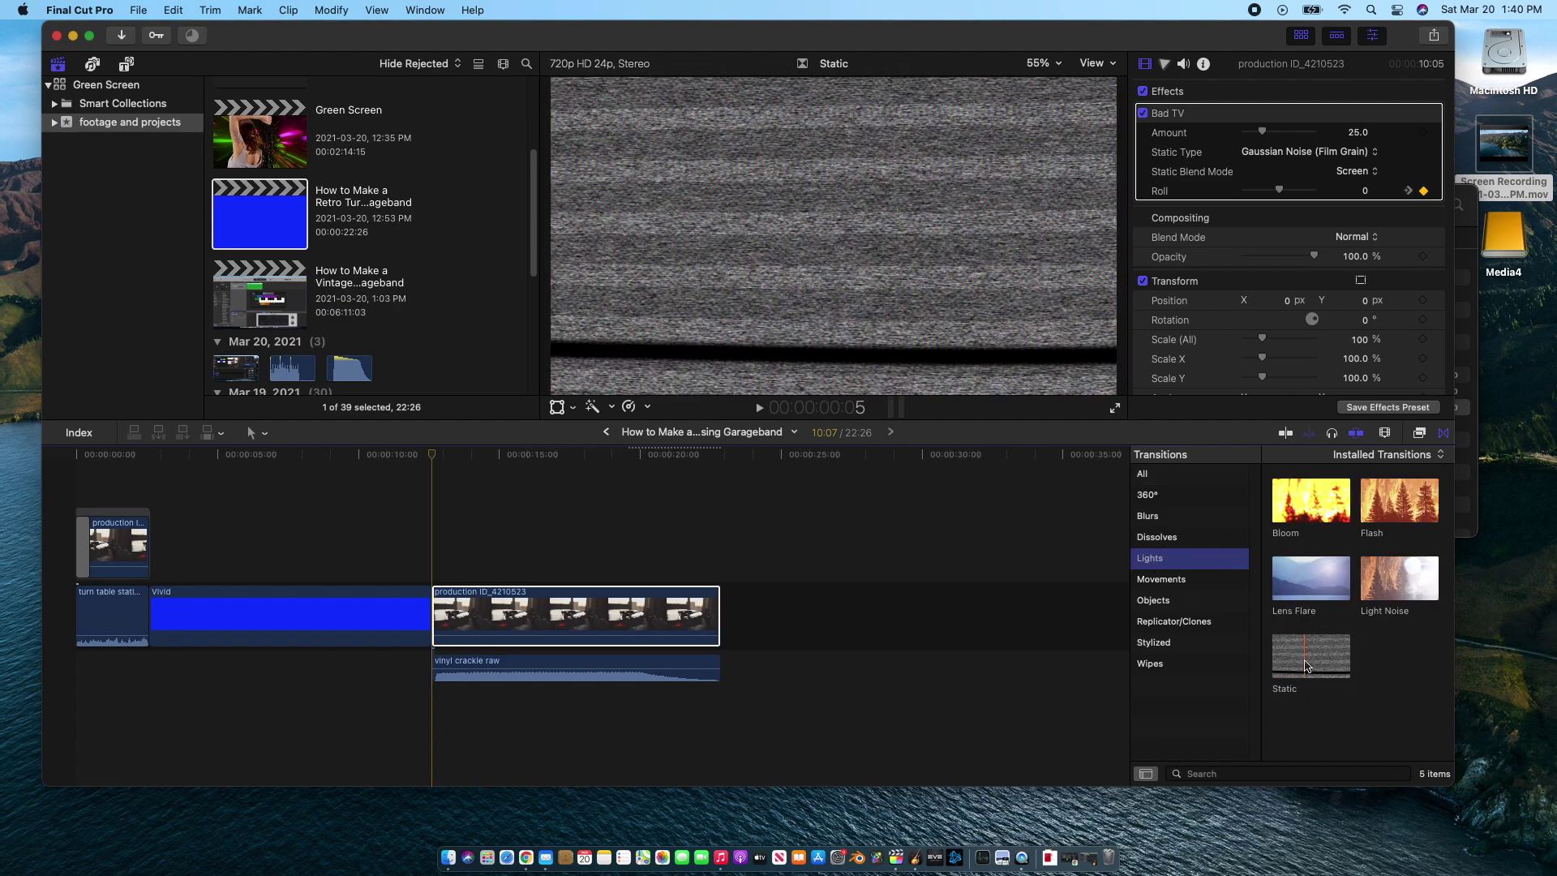
pyautogui.moveTo(1306, 667); pyautogui.dragTo(439, 620)
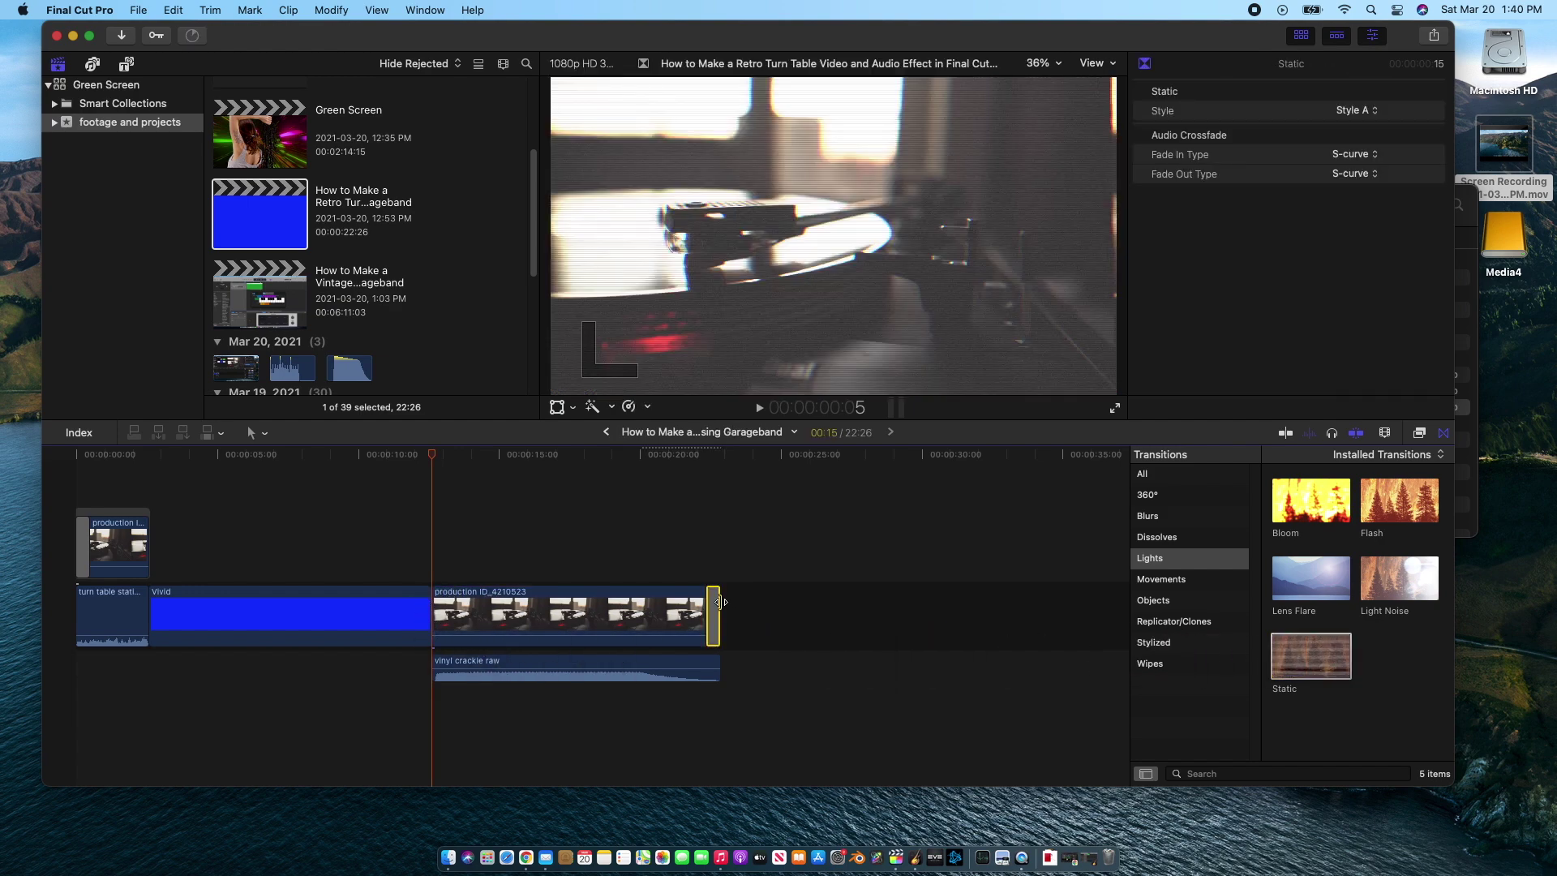
pyautogui.moveTo(711, 608); pyautogui.dragTo(449, 602)
pyautogui.click(566, 602)
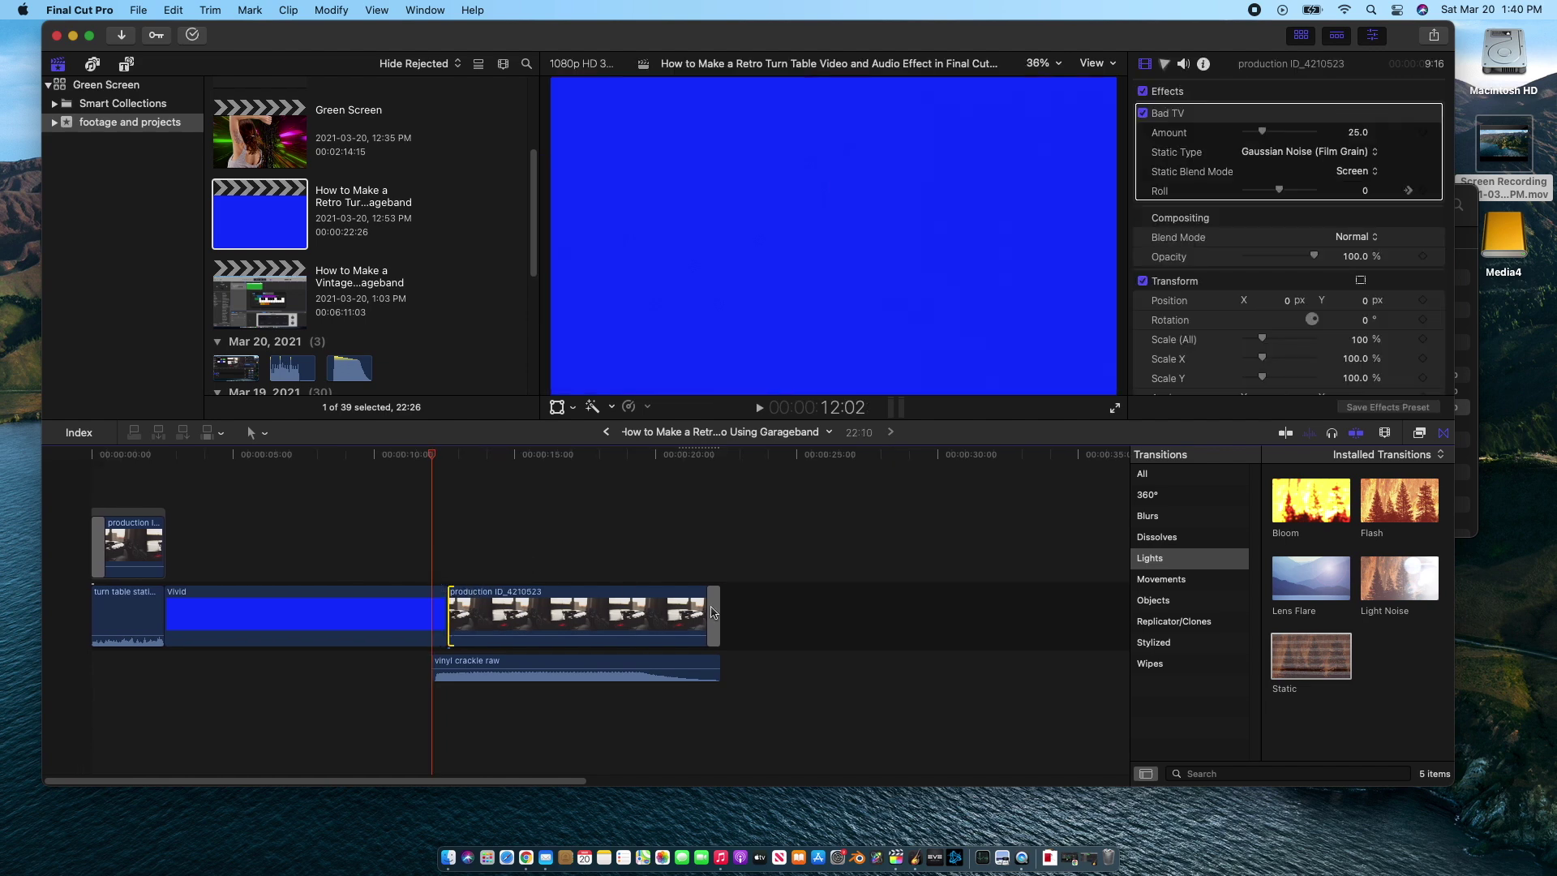
pyautogui.moveTo(1312, 656); pyautogui.dragTo(448, 605)
# - Align the vinyl crackle raw audio with the turntable clip's trimmed start and play back across the new Static transition
pyautogui.moveTo(494, 664); pyautogui.dragTo(509, 667)
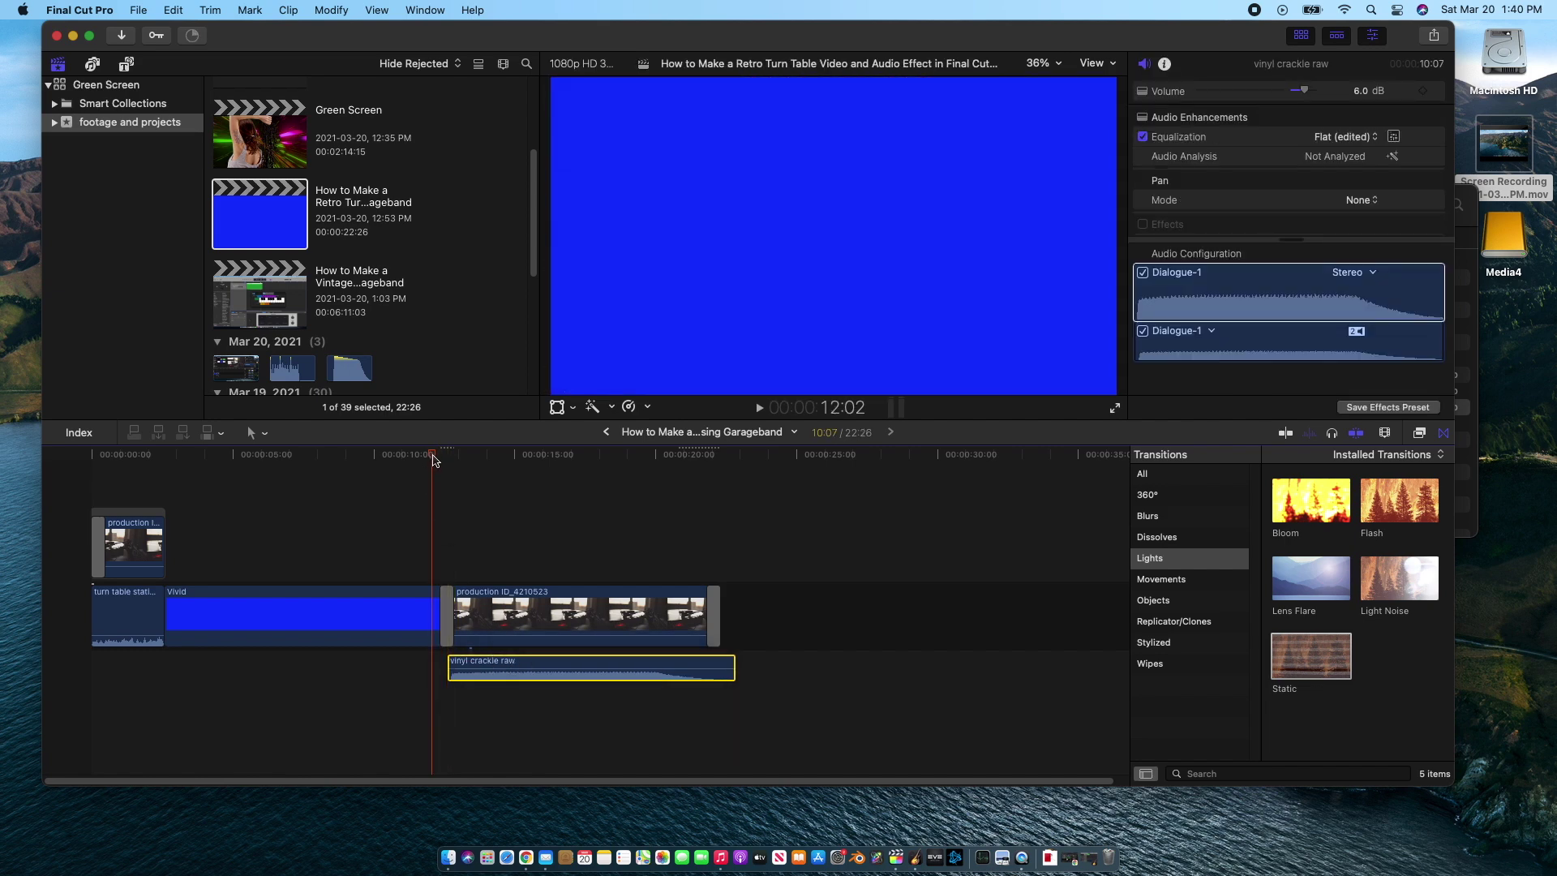
pyautogui.press('space')
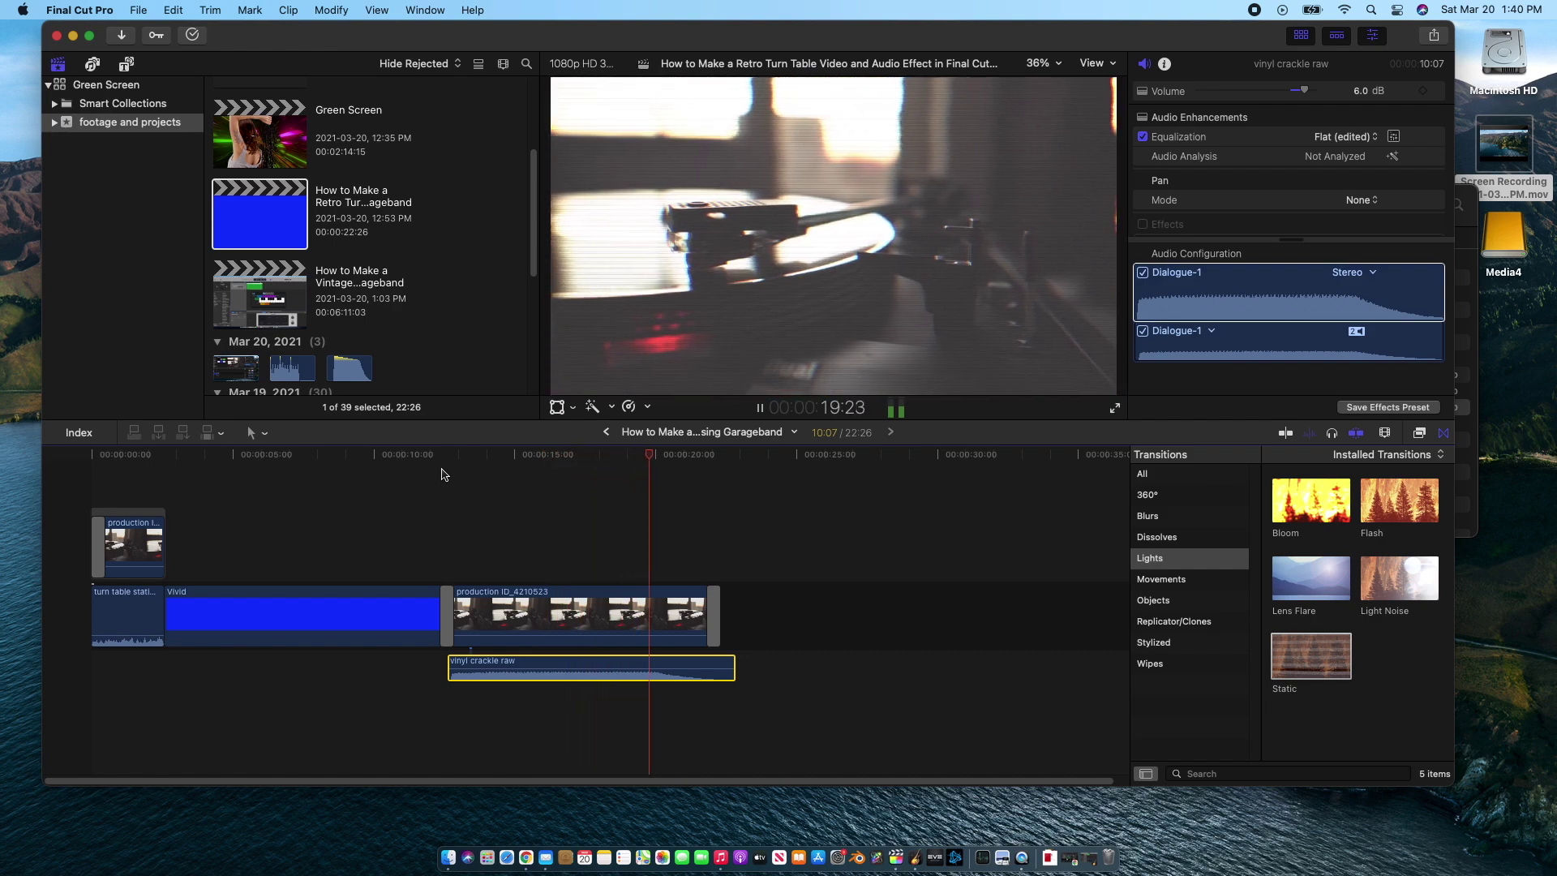
pyautogui.click(735, 465)
pyautogui.click(450, 501)
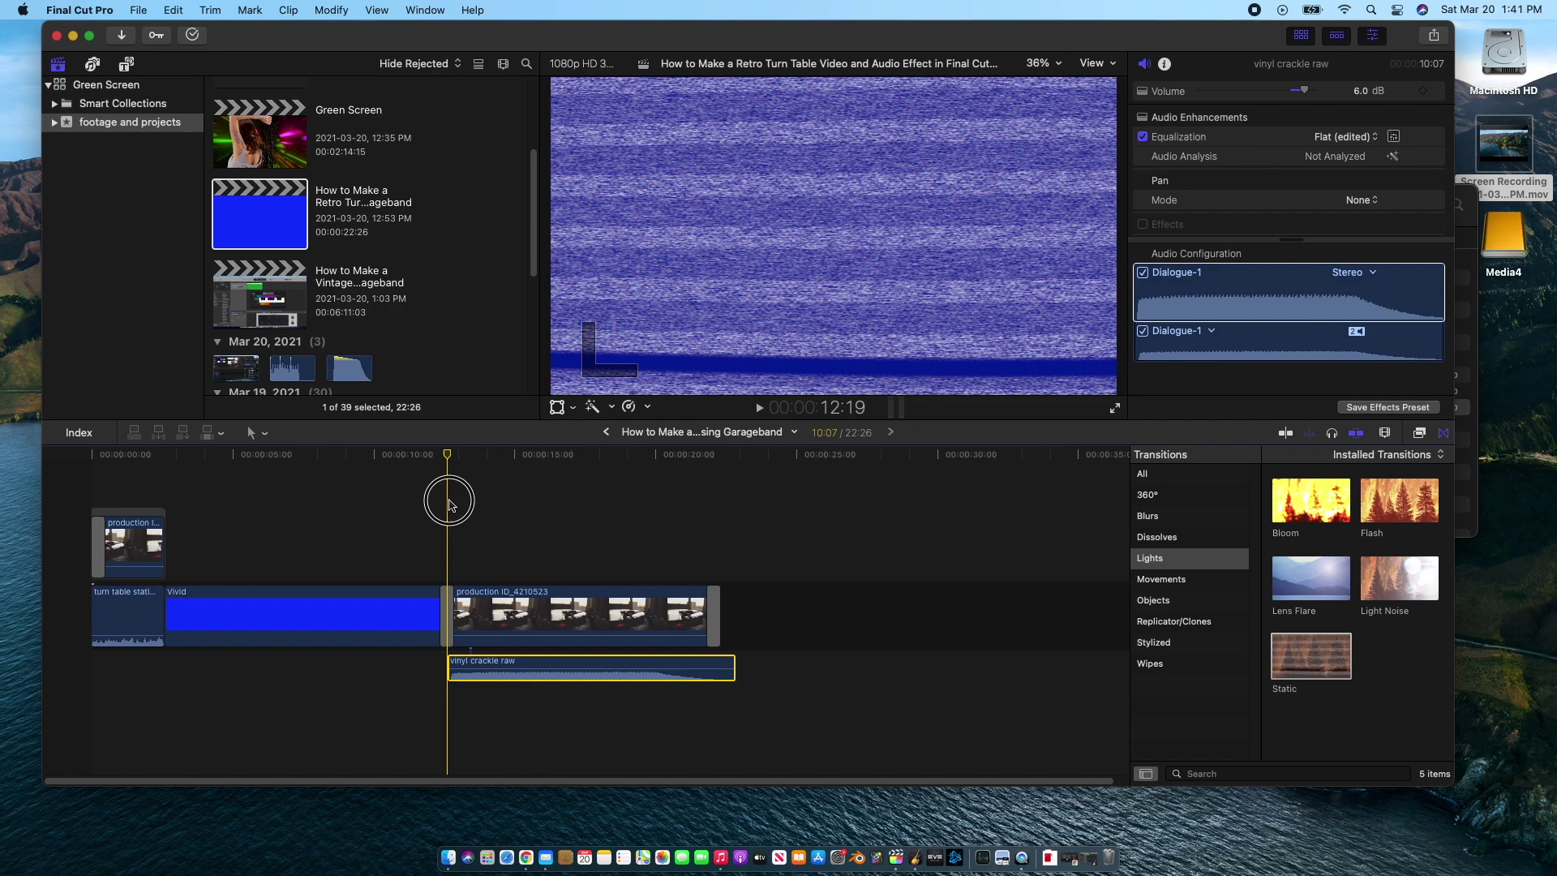
pyautogui.click(453, 501)
# - Replace the blue Vivid clip before the turntable clip with the black Custom solid generator
pyautogui.click(373, 618)
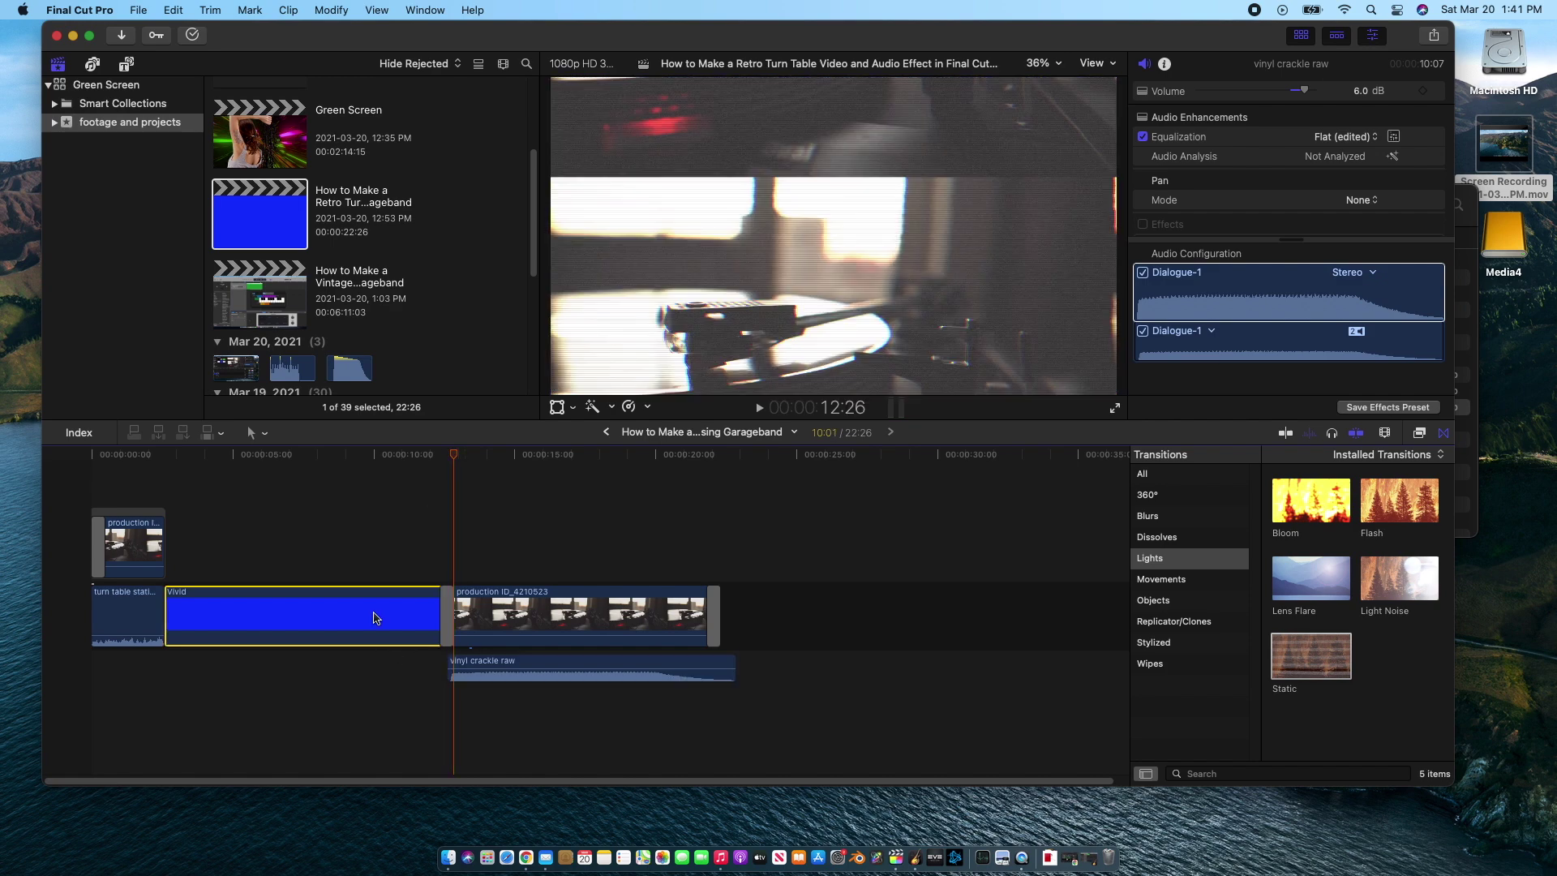
pyautogui.rightClick(373, 618)
pyautogui.click(292, 619)
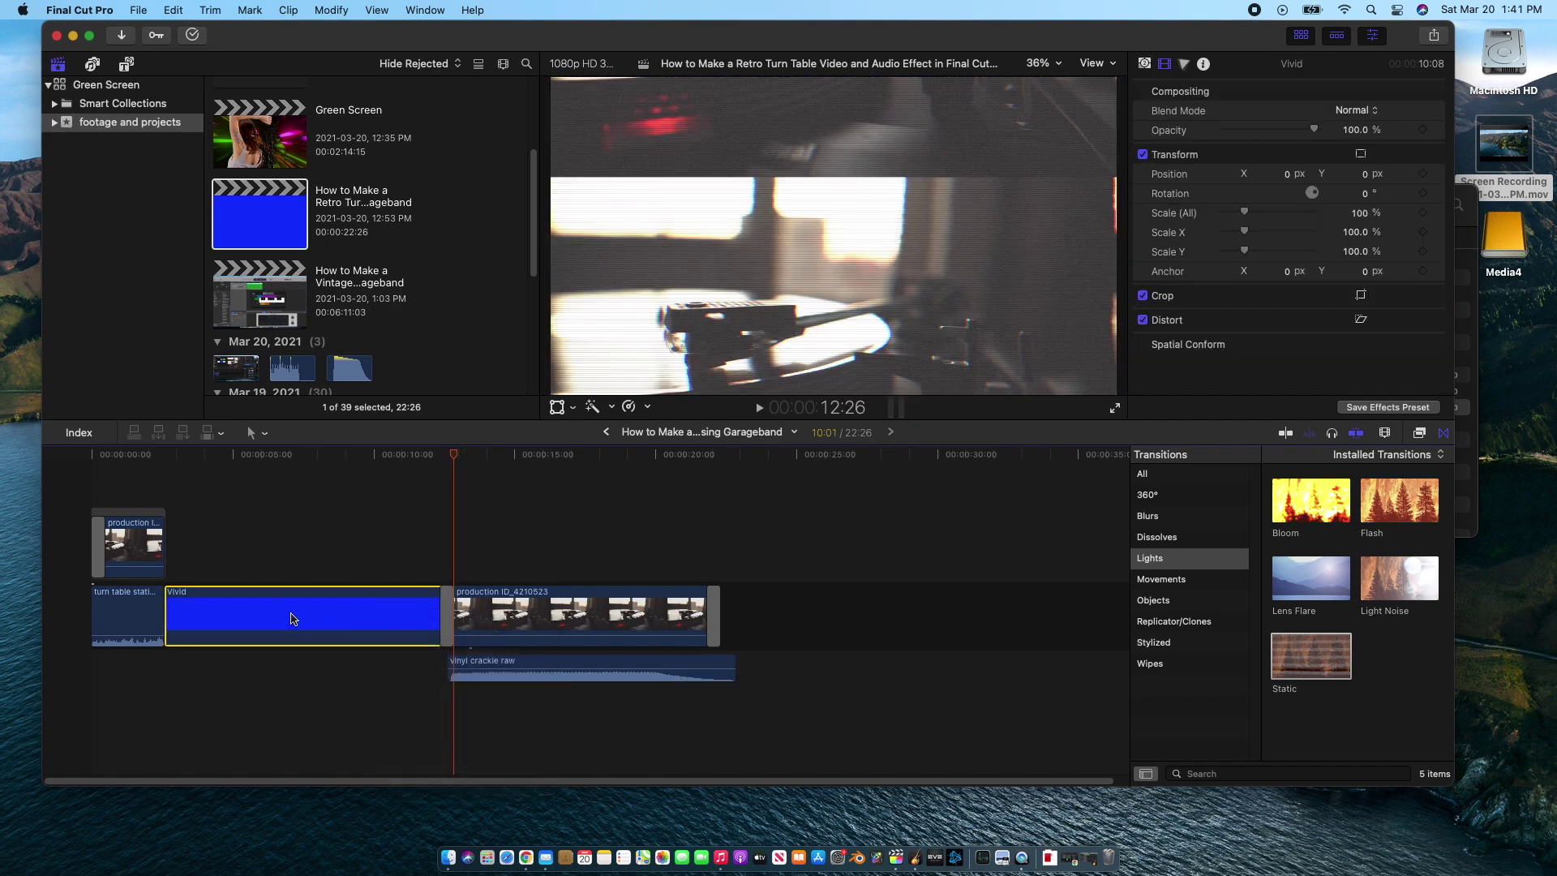
pyautogui.click(128, 67)
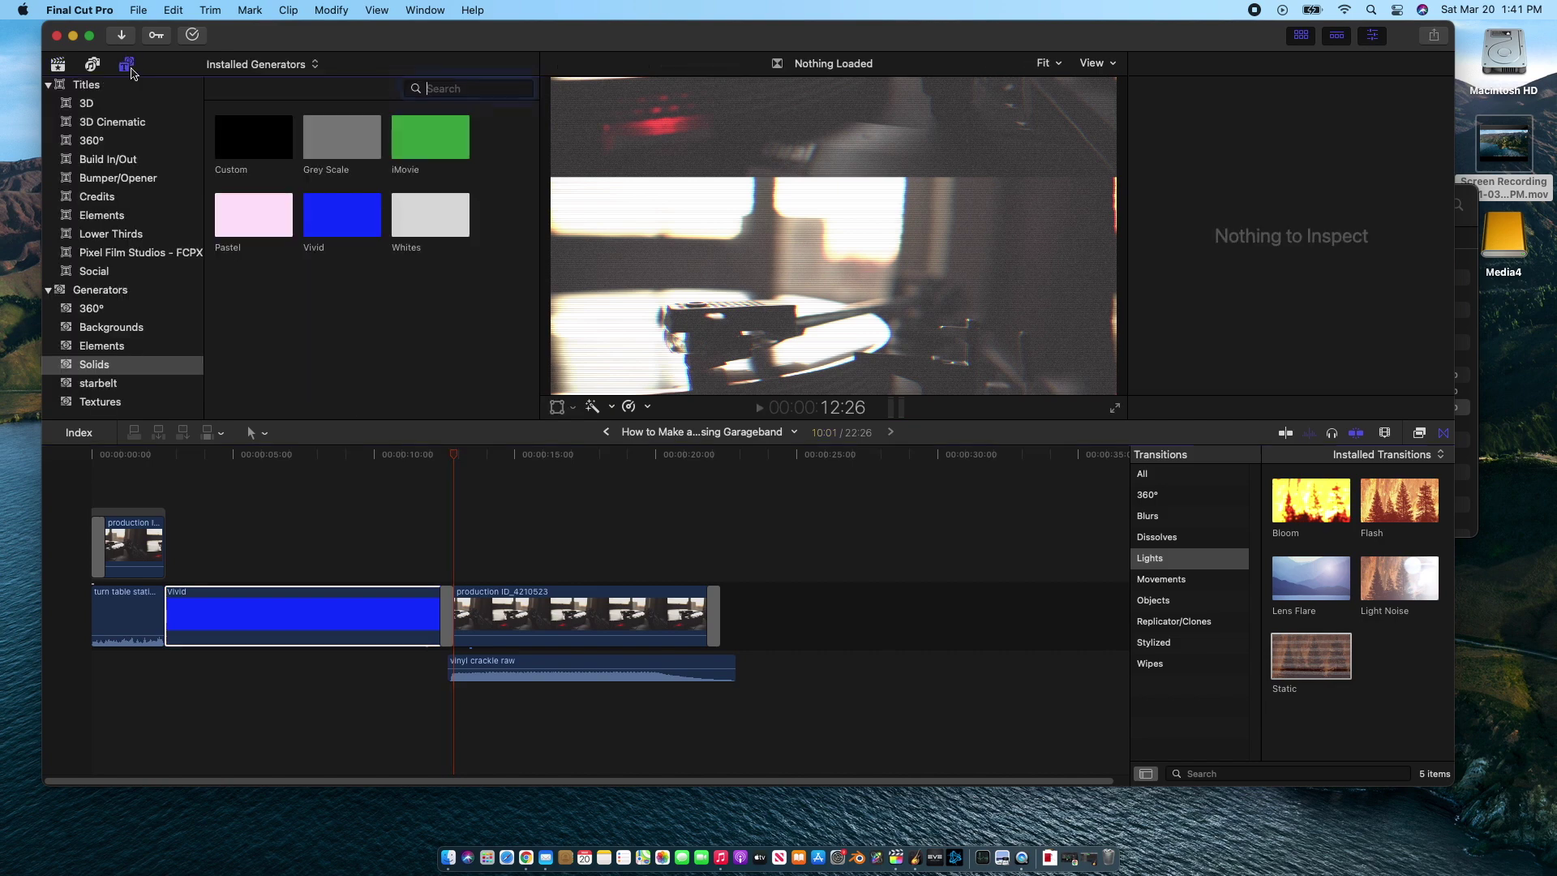
pyautogui.moveTo(254, 151); pyautogui.dragTo(353, 623)
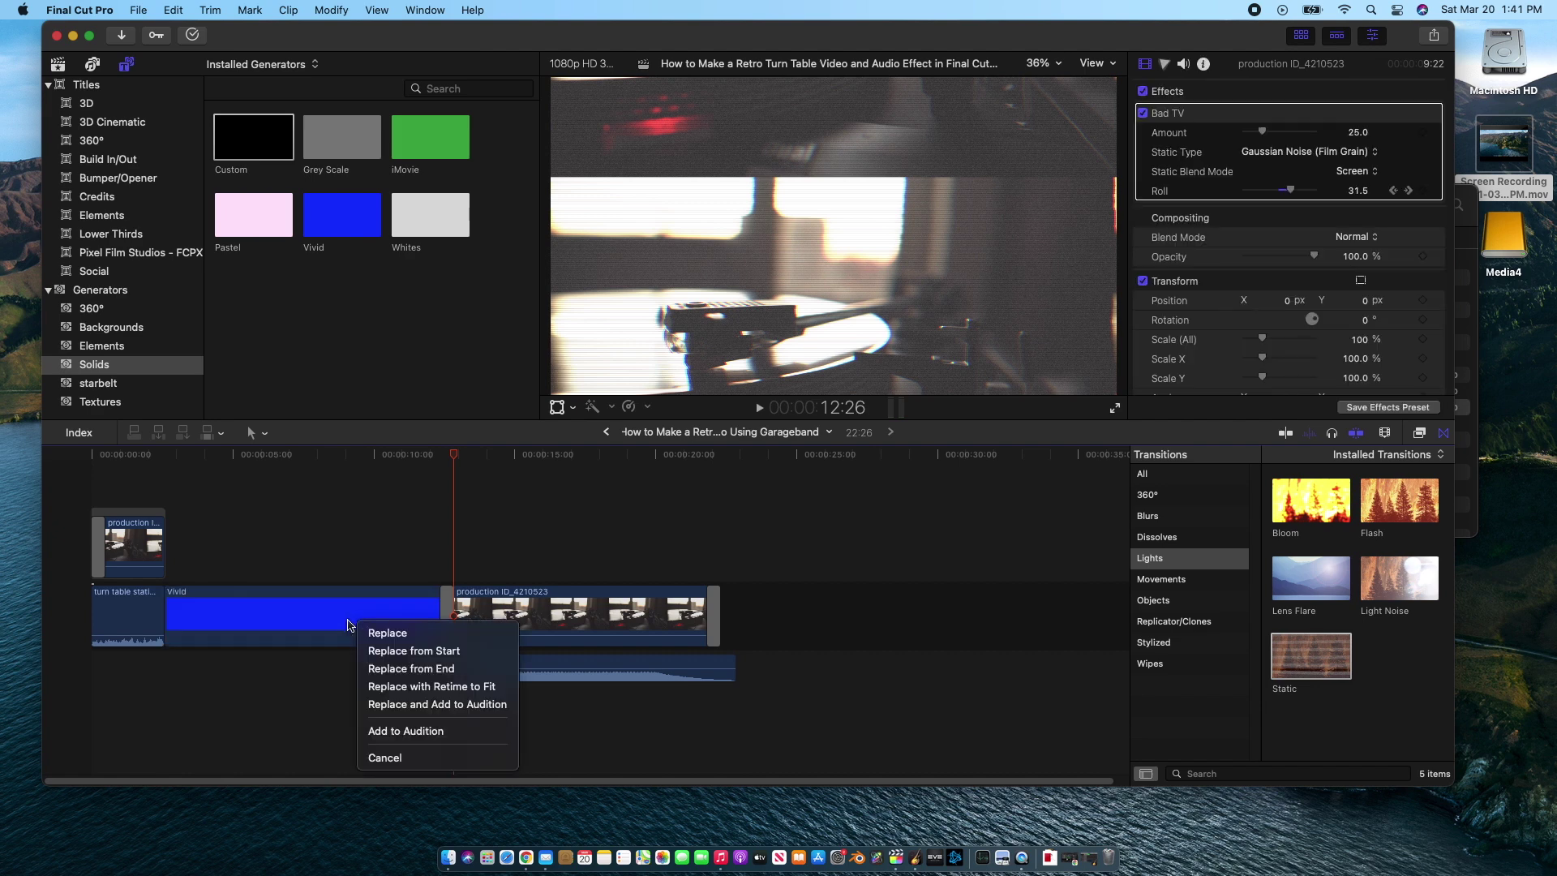
pyautogui.click(384, 634)
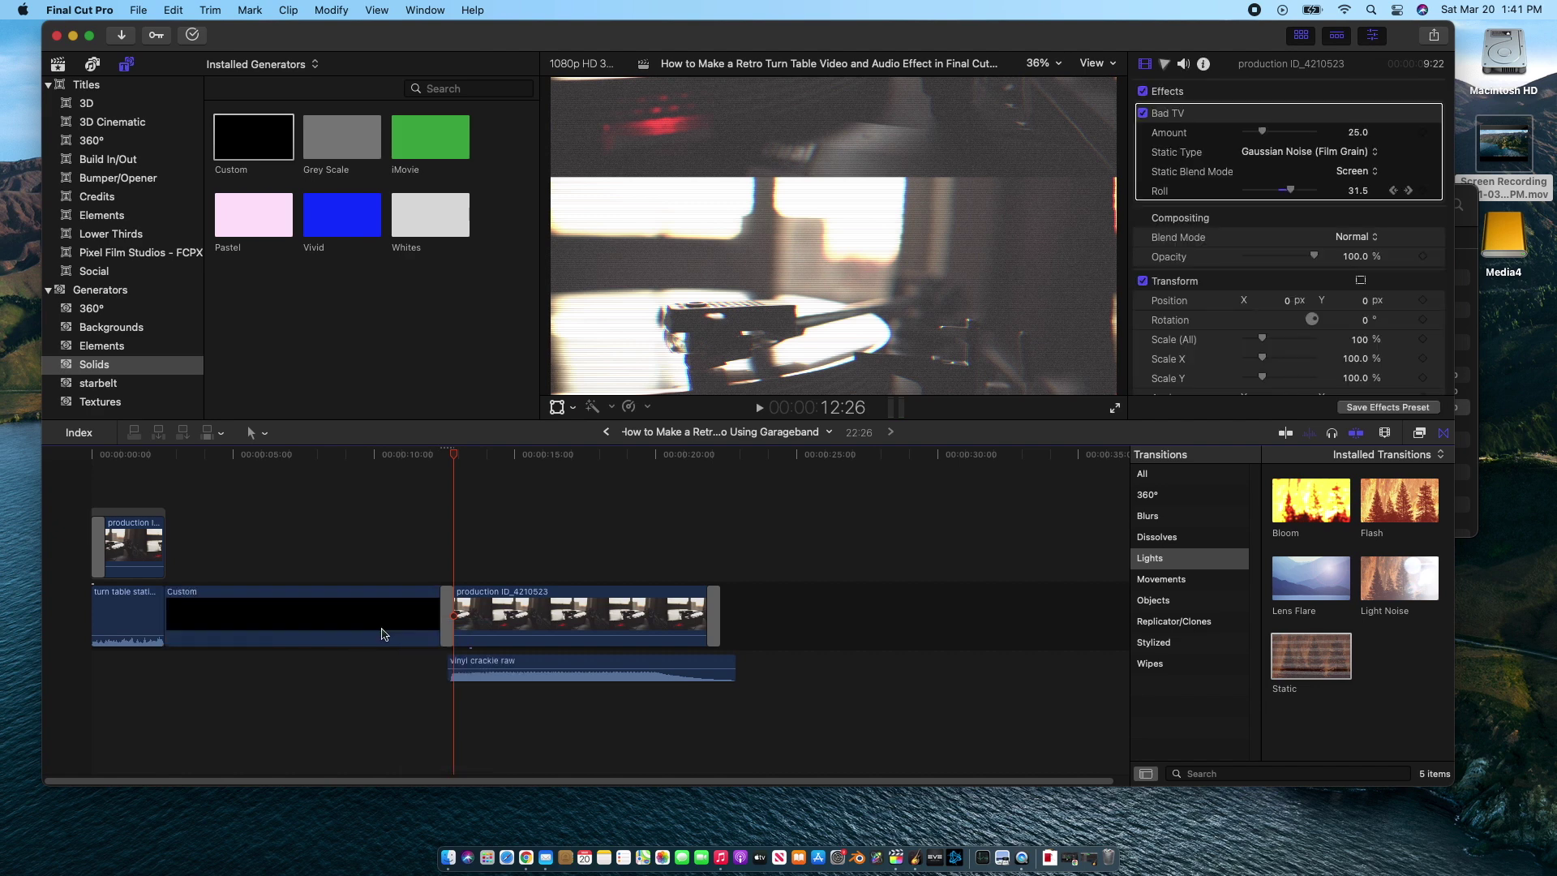
pyautogui.click(355, 596)
# - Play the Static transition from the black solid into the turntable clip, followed by the opening of the timeline
pyautogui.click(430, 452)
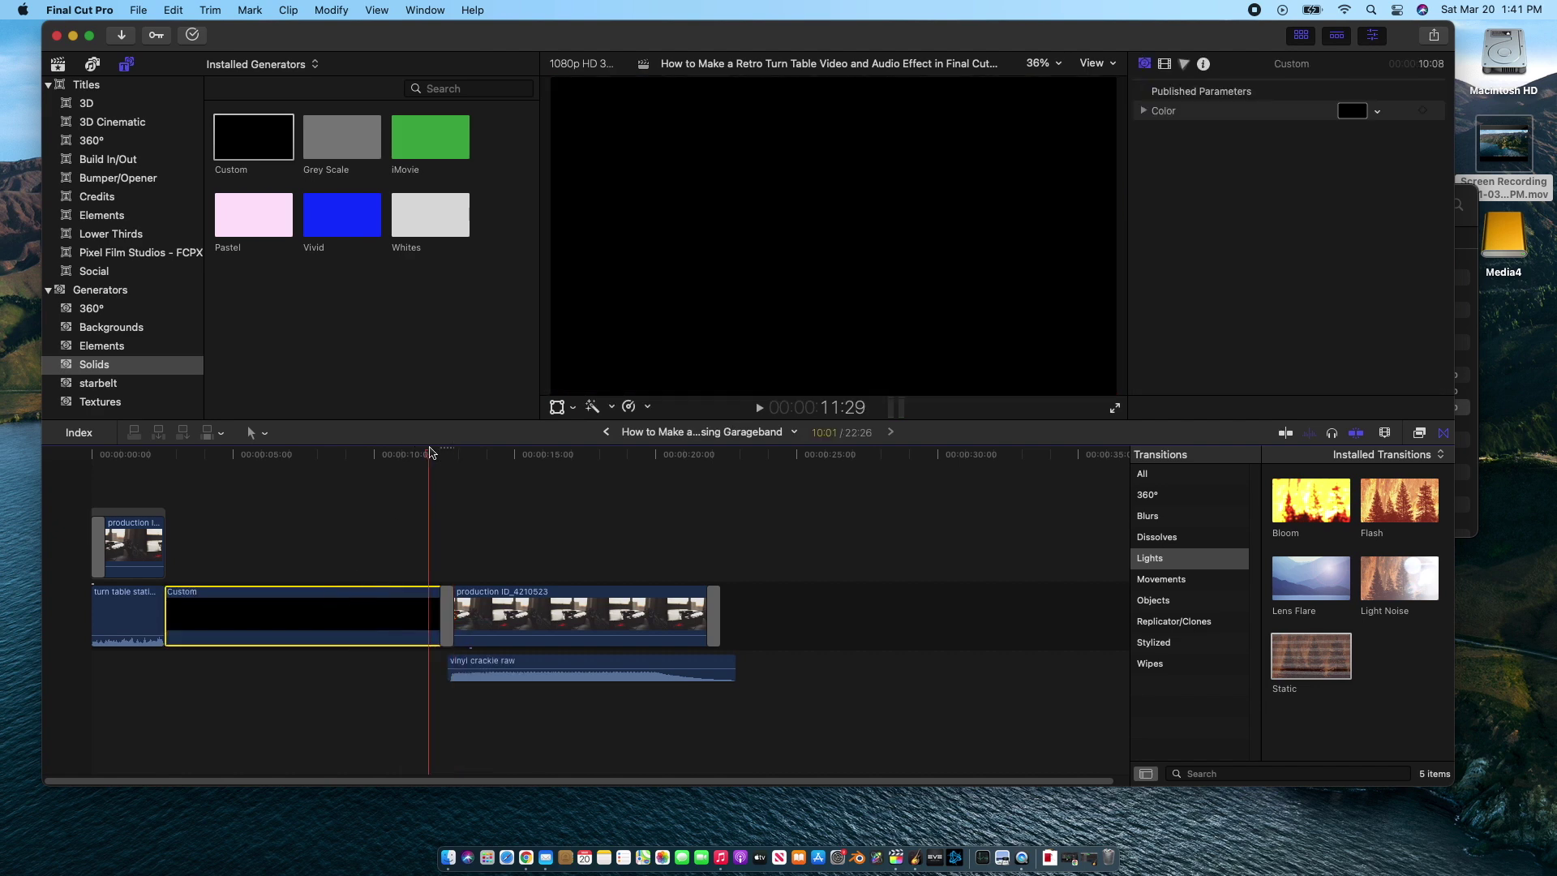
pyautogui.press('space')
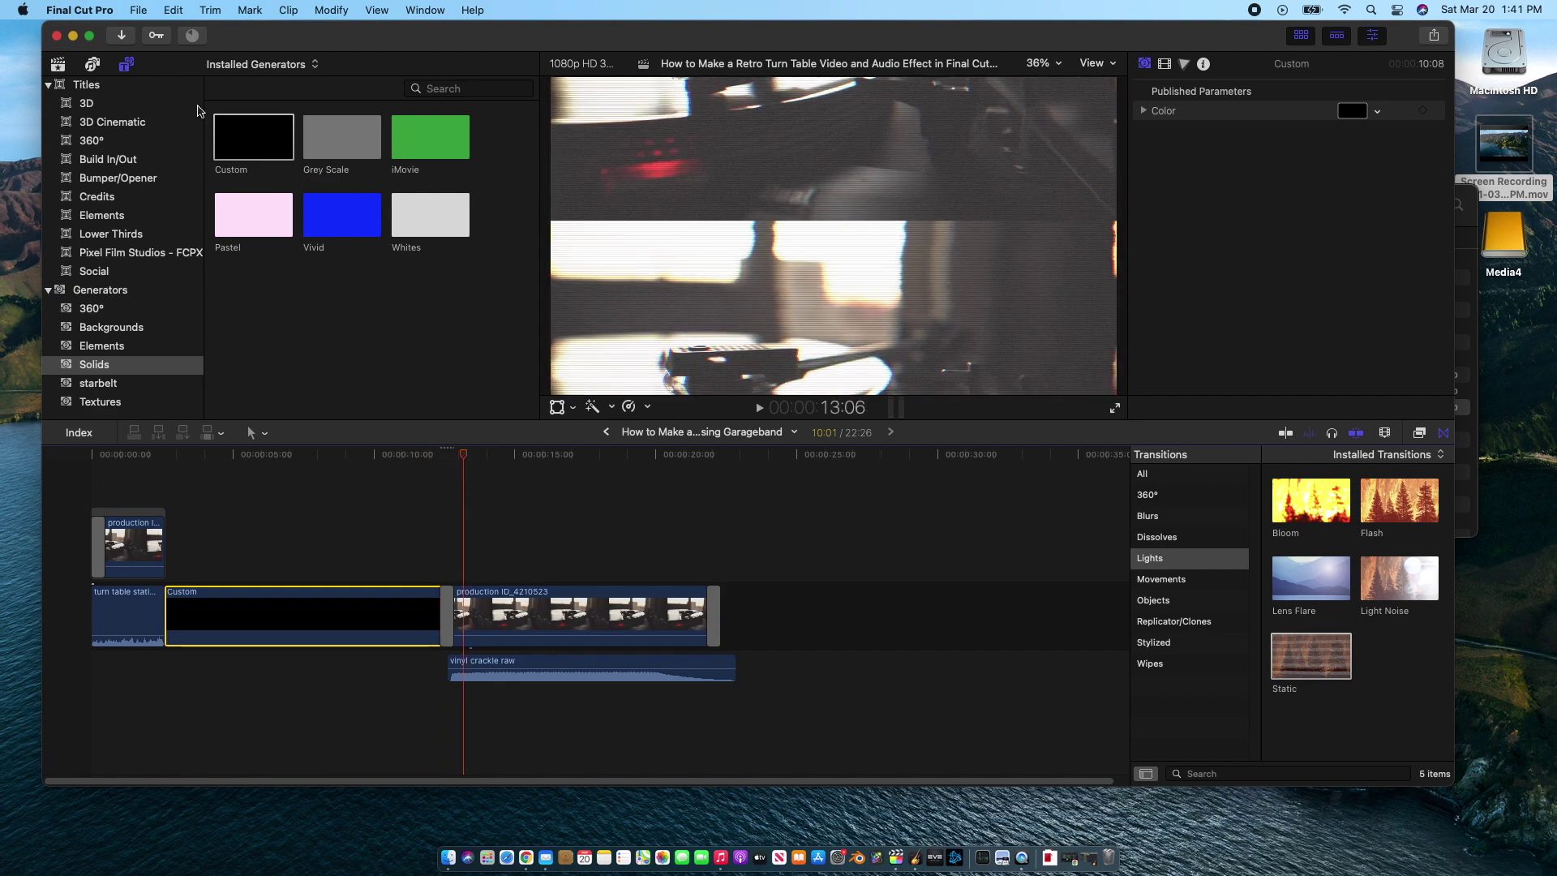
pyautogui.press('space')
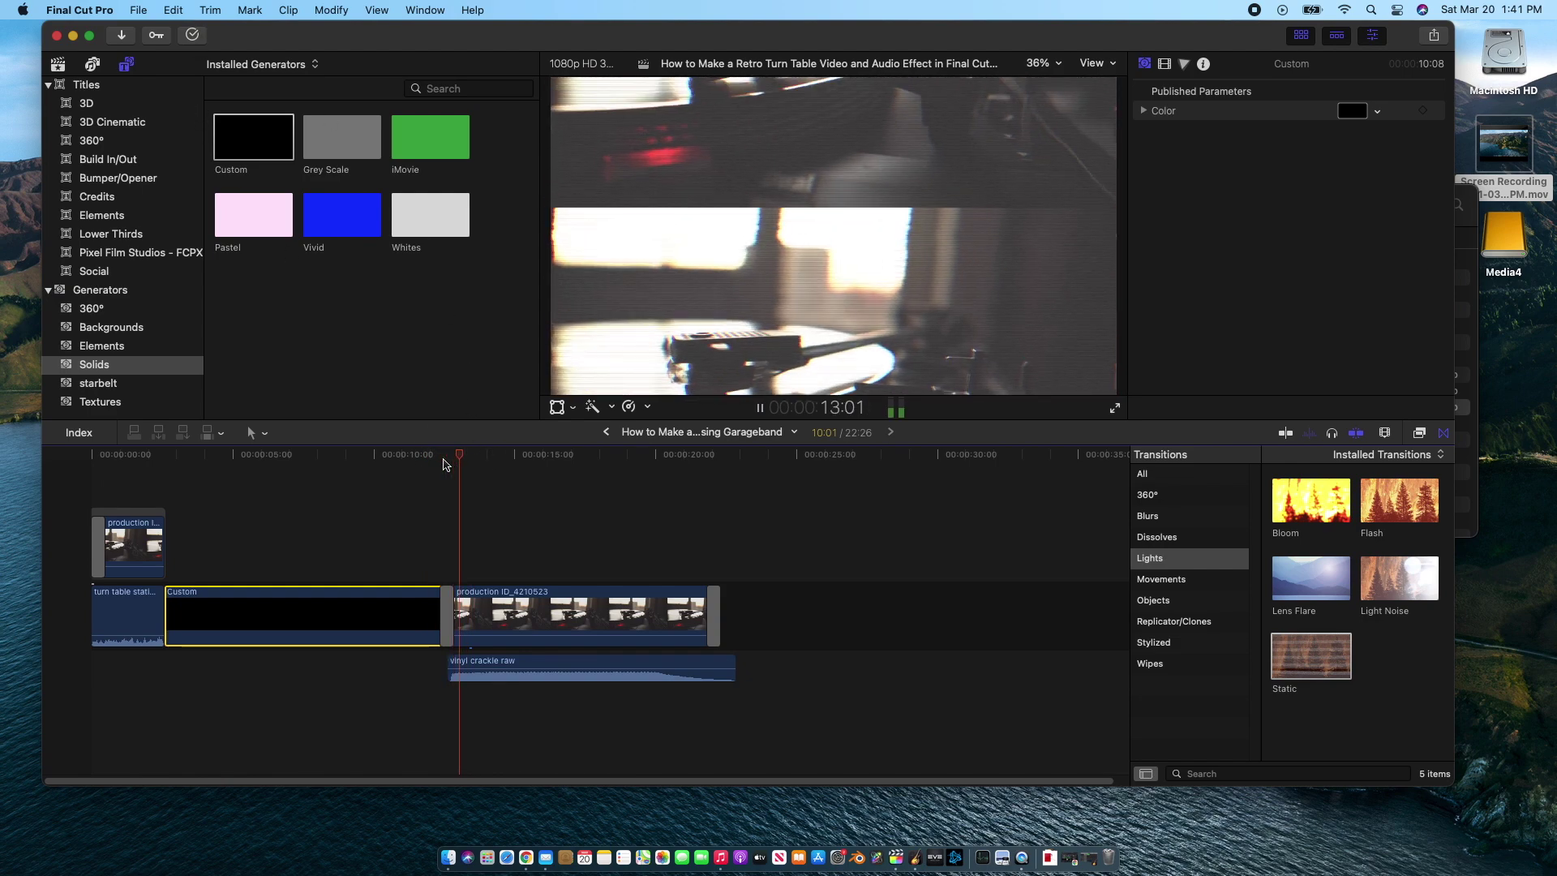
pyautogui.press('space')
pyautogui.moveTo(501, 454); pyautogui.dragTo(426, 462)
pyautogui.press('space')
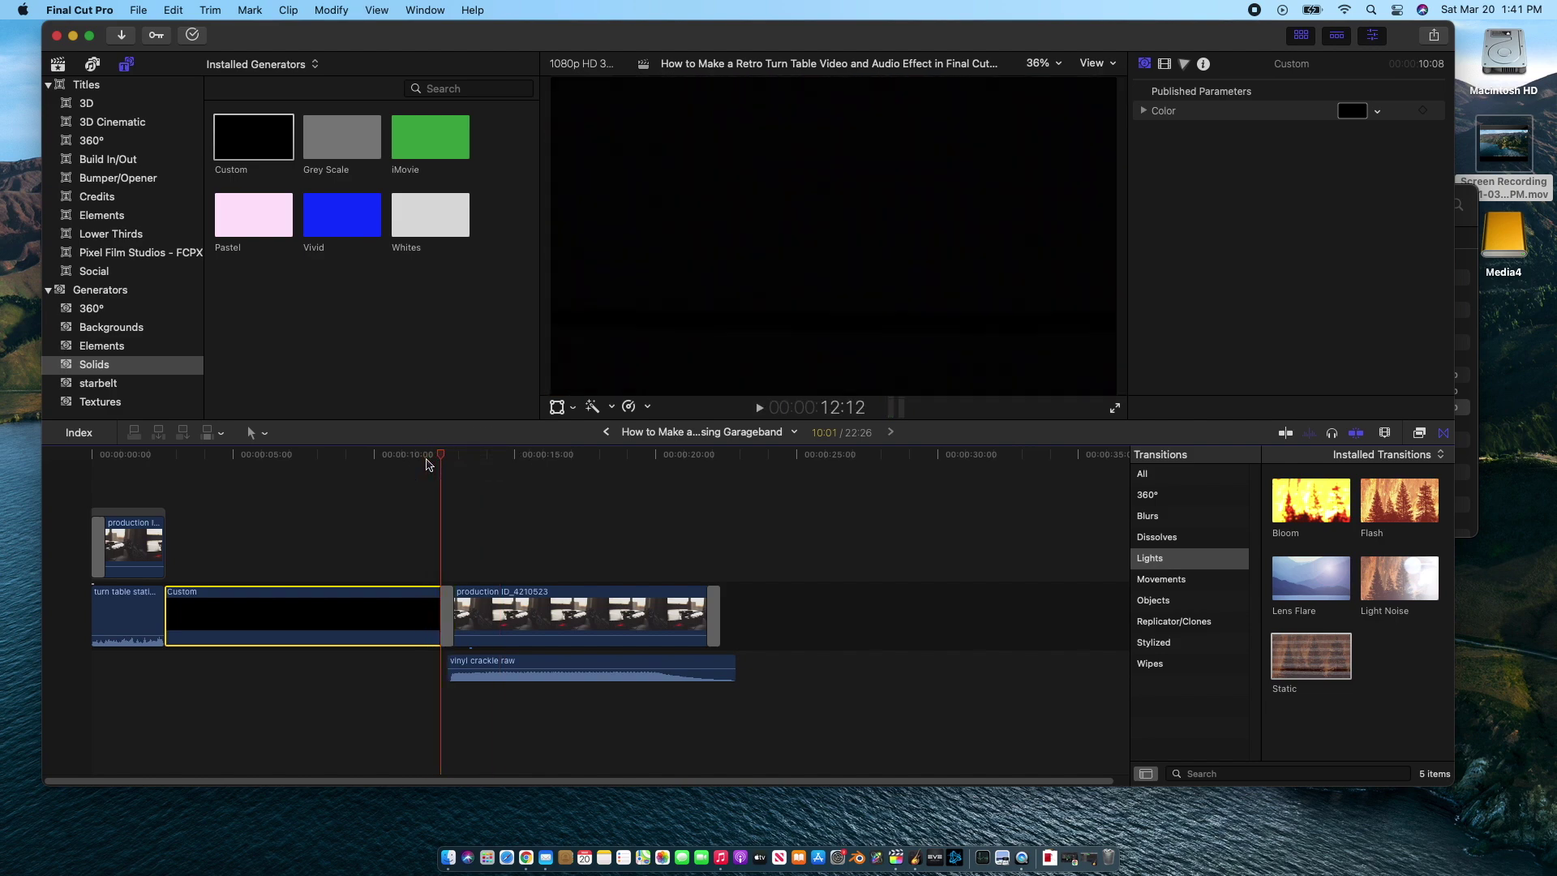
pyautogui.press('space')
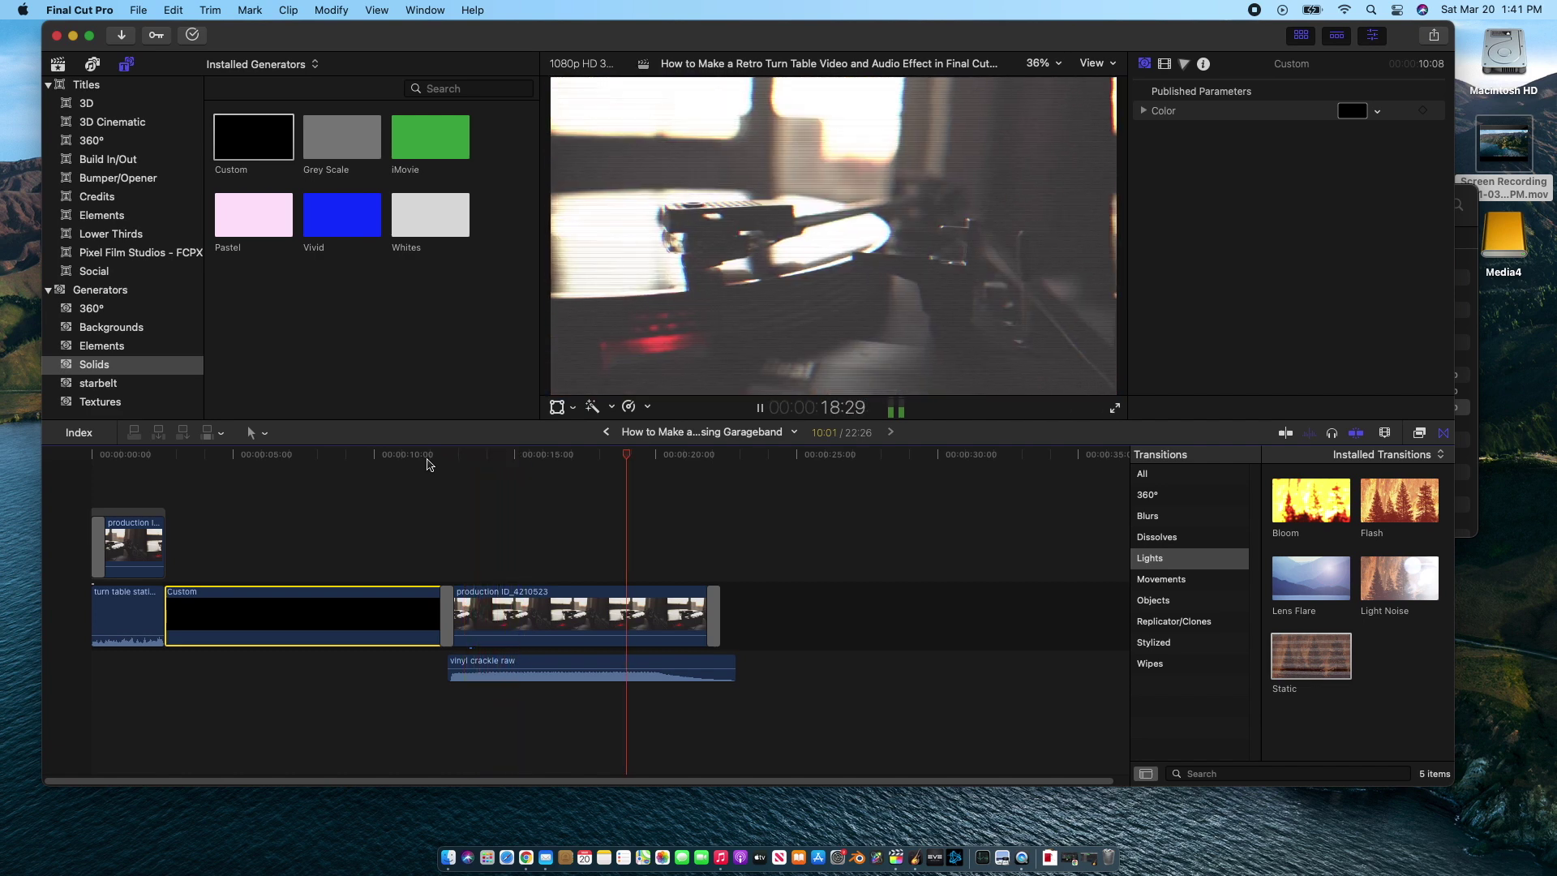
pyautogui.press('space')
pyautogui.moveTo(686, 457); pyautogui.dragTo(81, 502)
pyautogui.press('space')
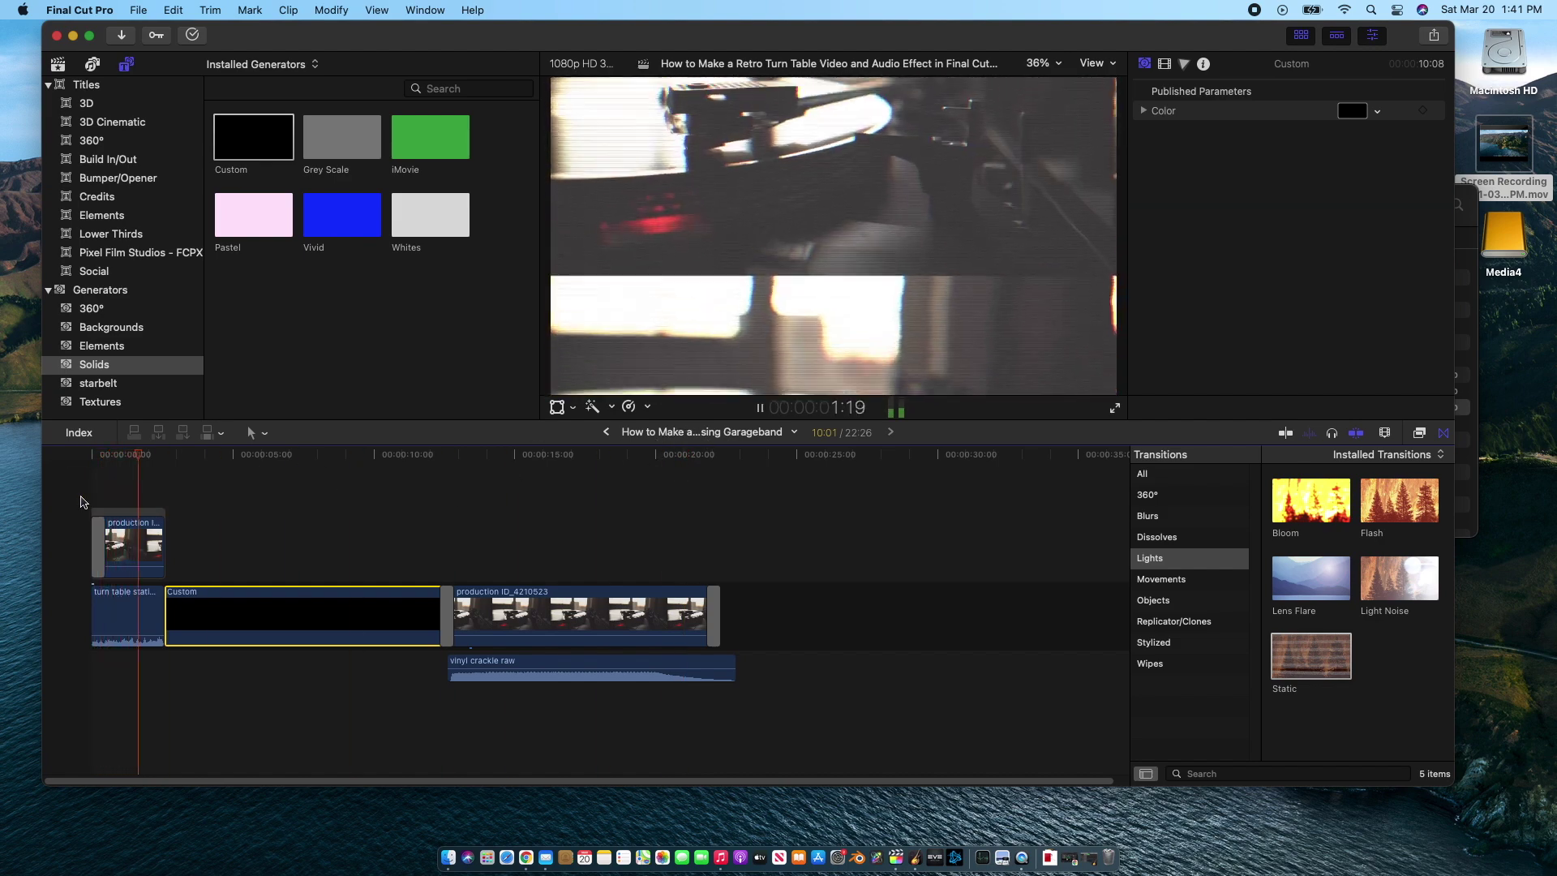
# - Stop playback and set the Static transition between the black solid and the turntable clip to Style B
pyautogui.press('space')
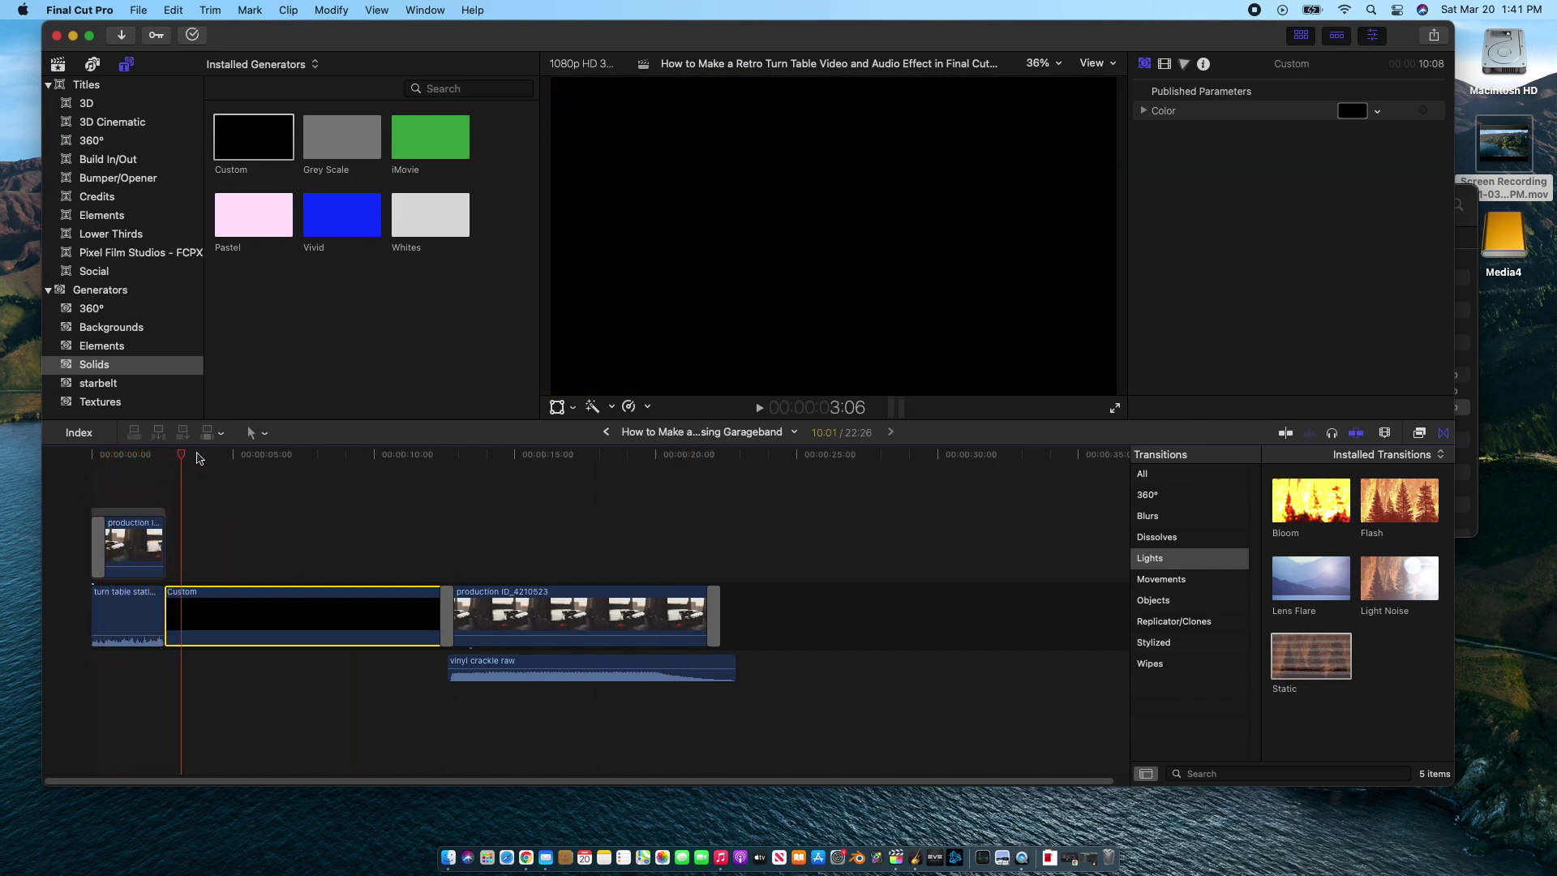
pyautogui.moveTo(185, 457); pyautogui.dragTo(581, 514)
pyautogui.click(609, 614)
pyautogui.moveTo(580, 456); pyautogui.dragTo(454, 487)
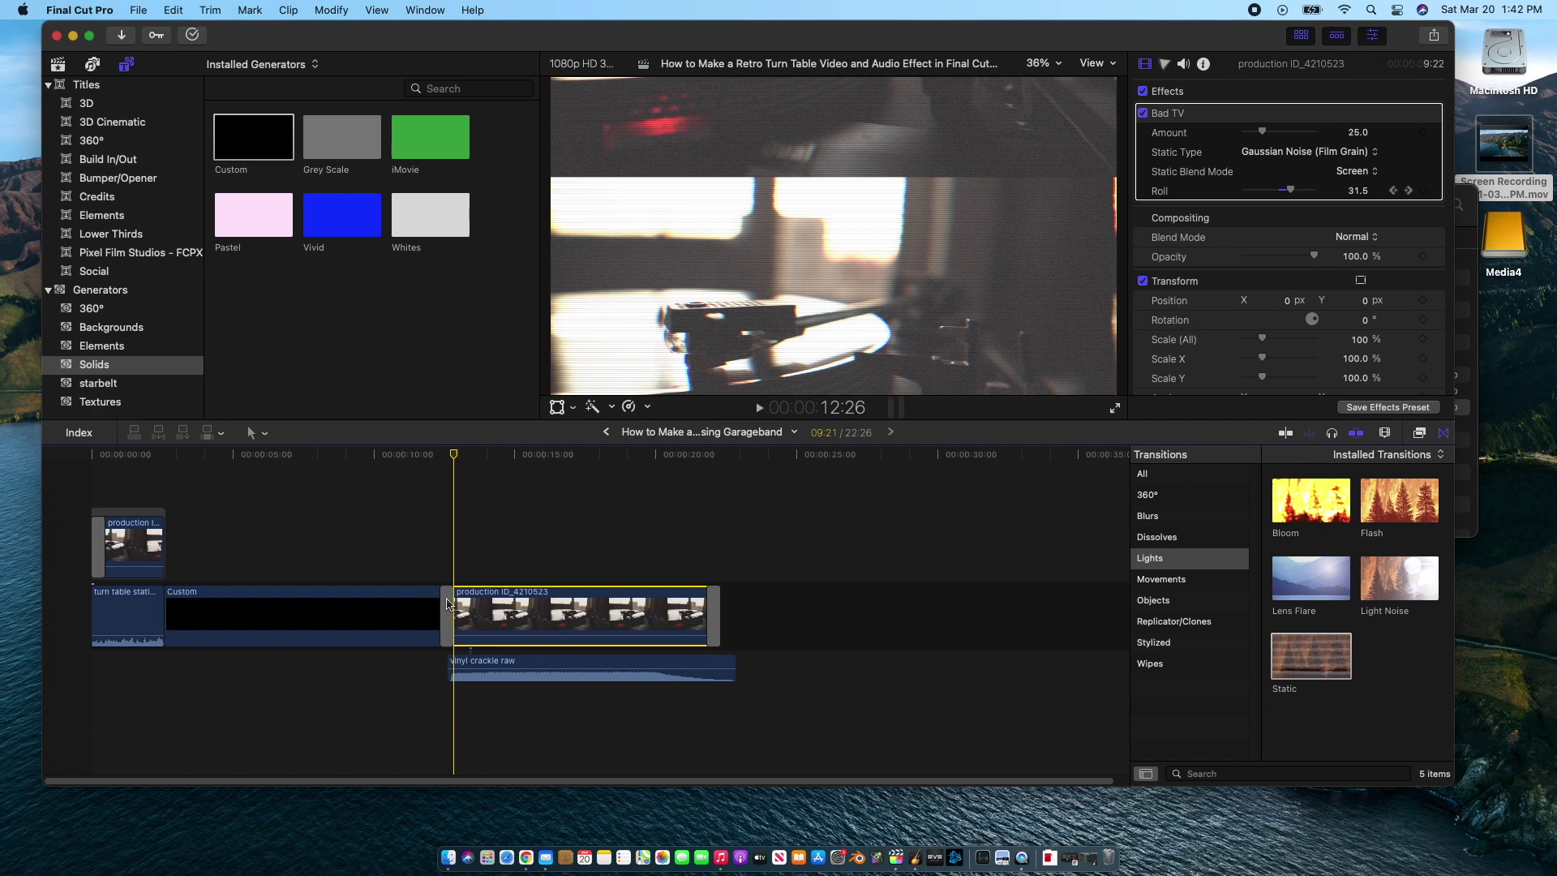
pyautogui.click(446, 608)
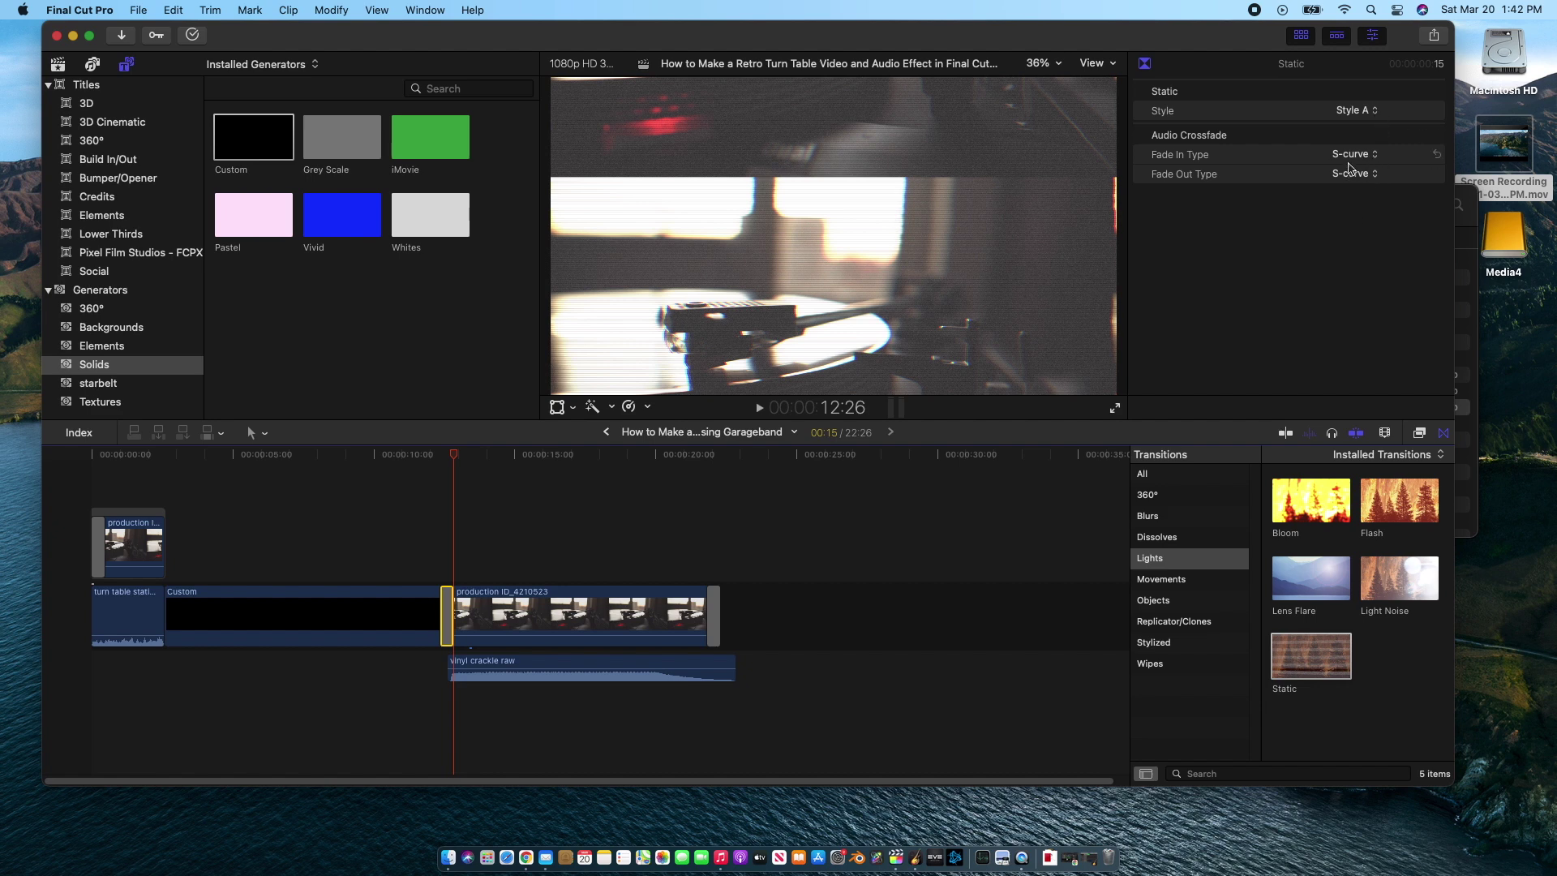
pyautogui.click(1375, 112)
pyautogui.click(1362, 129)
# - Play back the restyled Static transition, and compare it with the Static transition at the turntable clip's end
pyautogui.moveTo(454, 459); pyautogui.dragTo(441, 462)
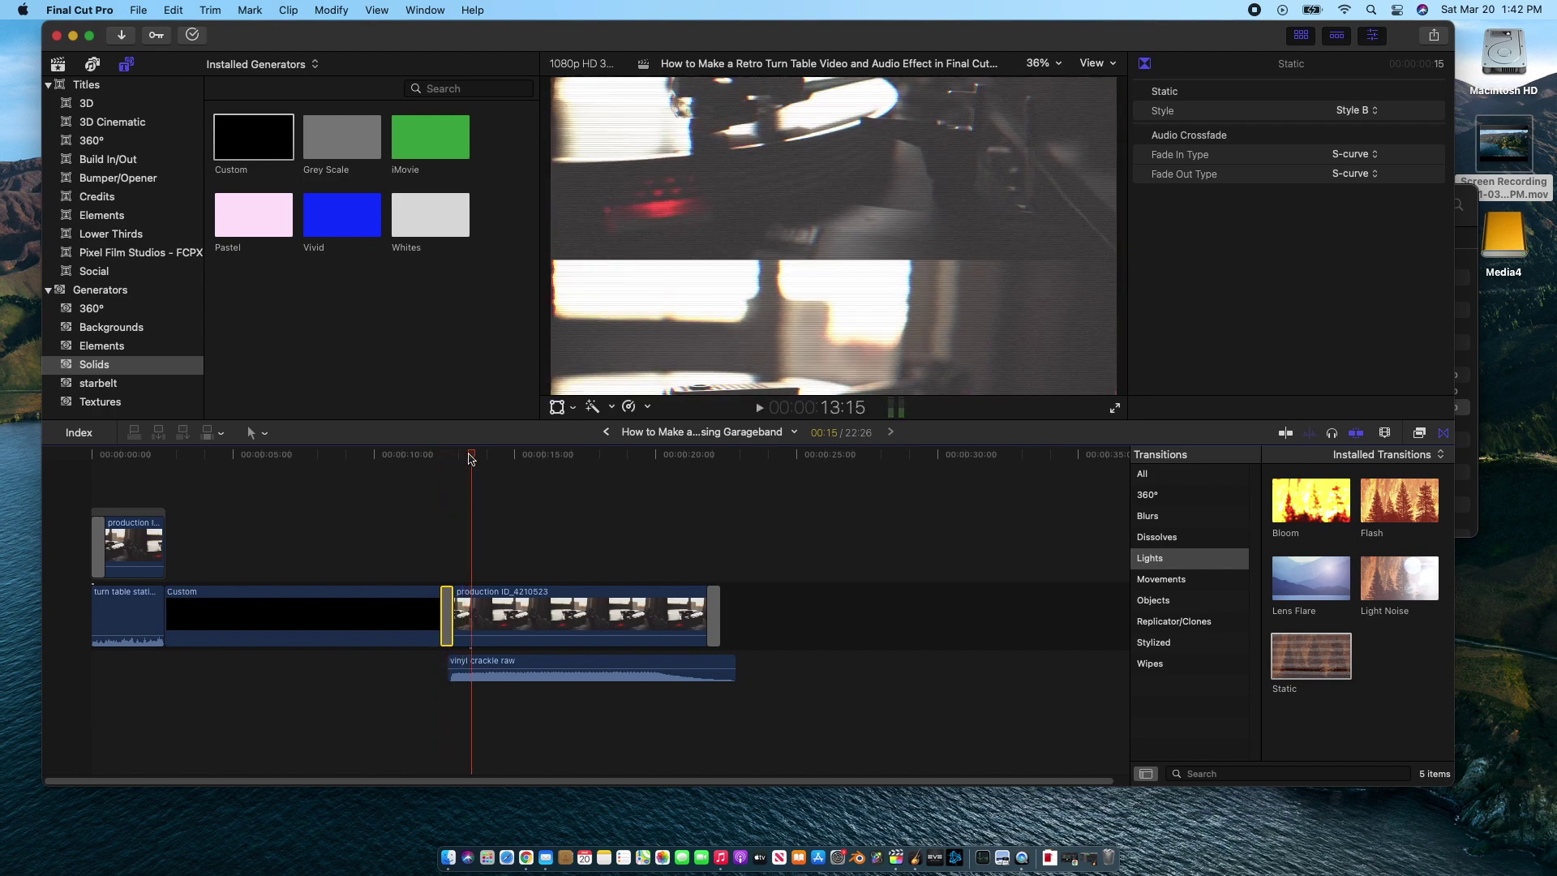
pyautogui.press('space')
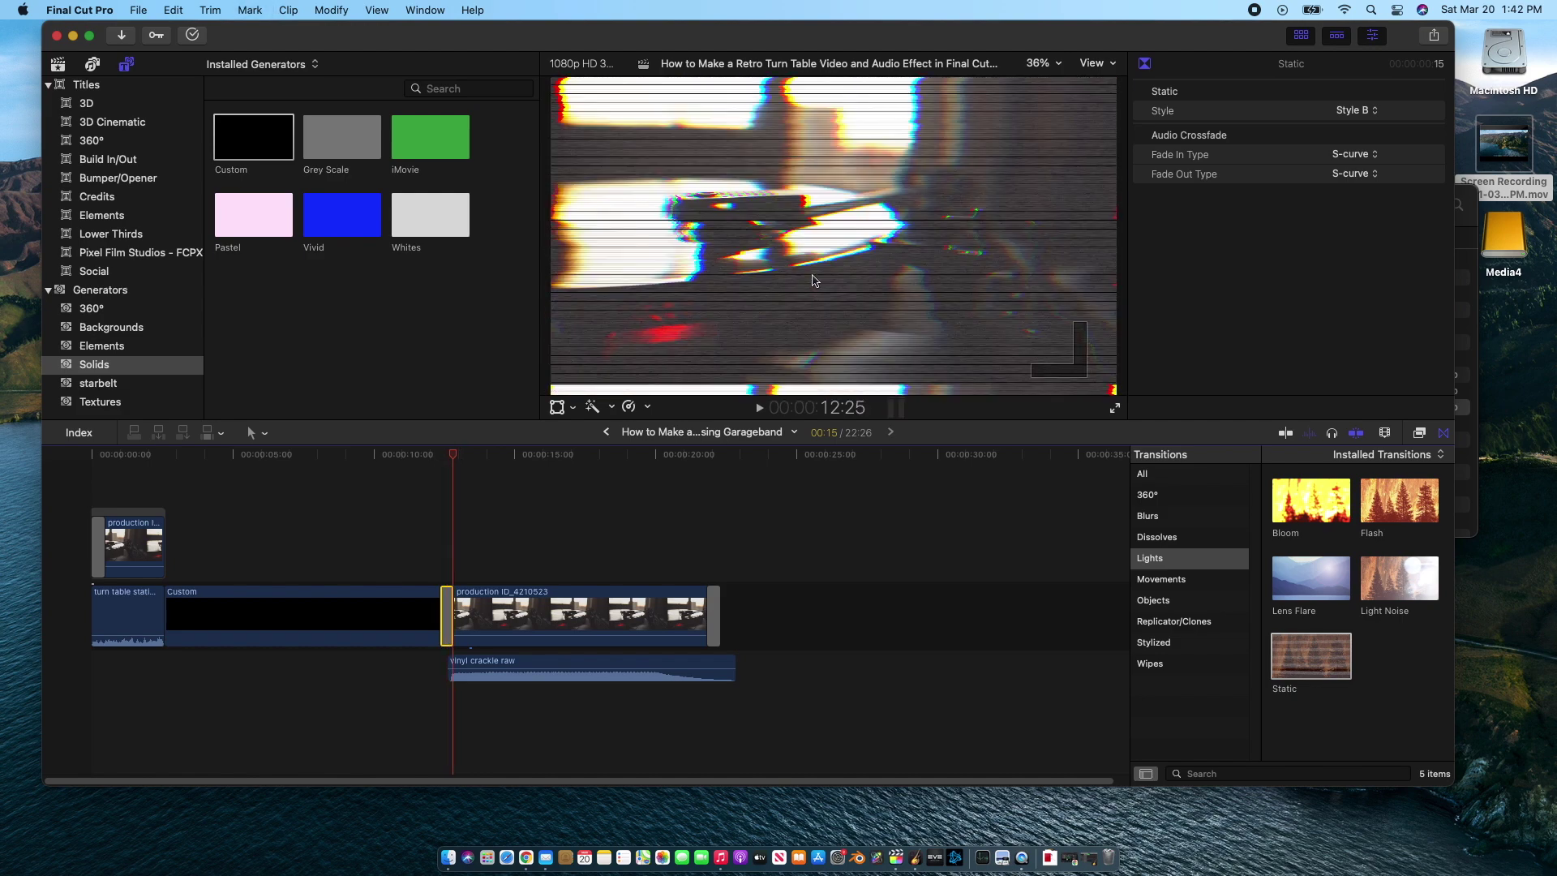
pyautogui.moveTo(457, 475); pyautogui.dragTo(710, 499)
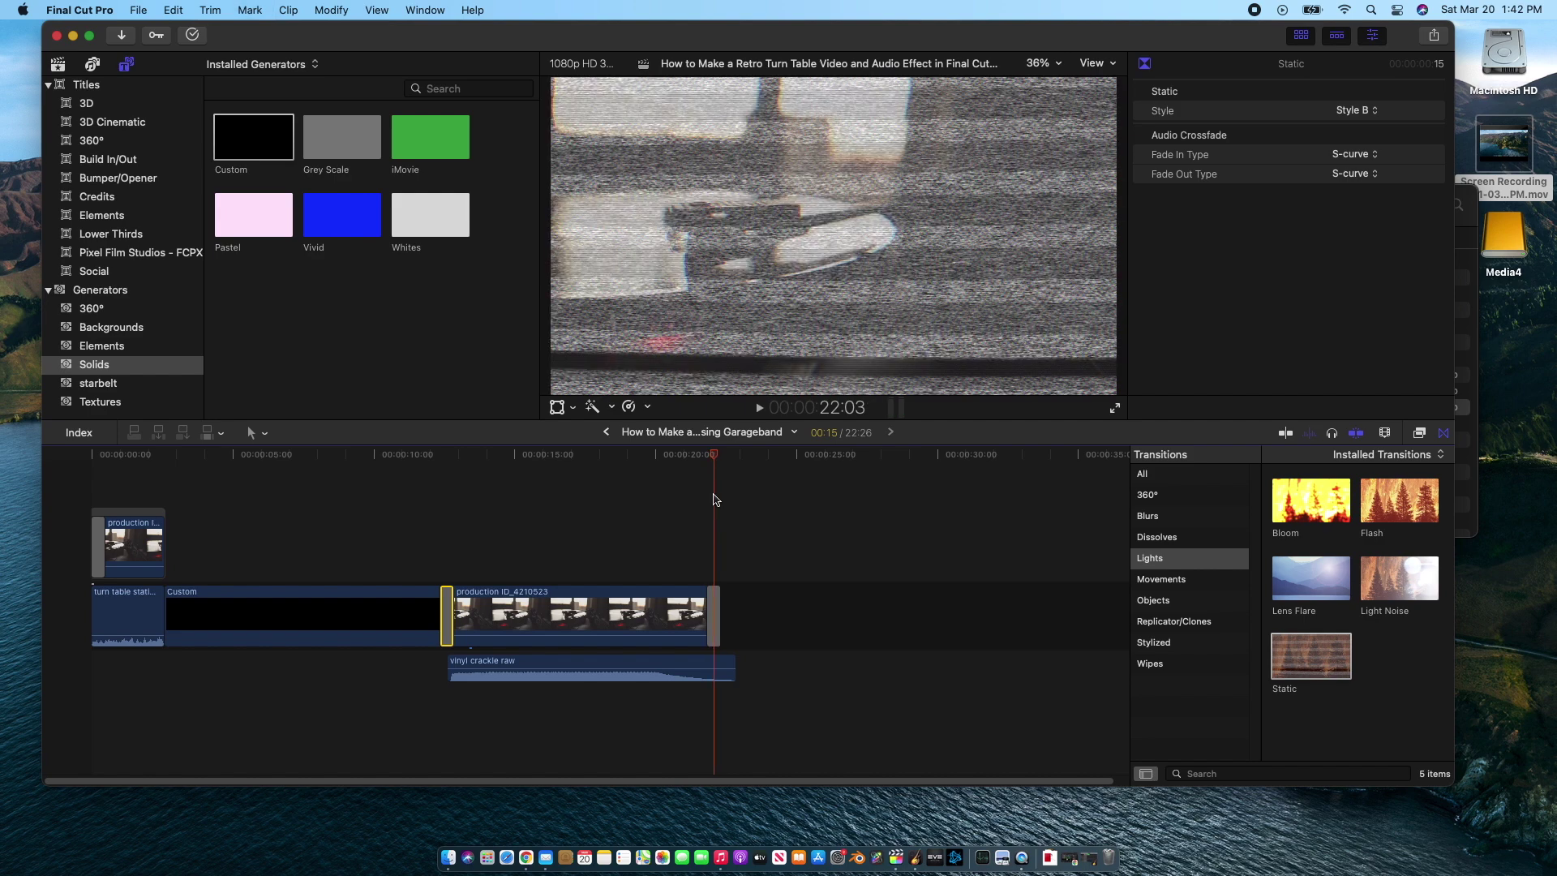
# - Examine the Style B Static transition from black frame by frame, moving forward and back through the distortion
pyautogui.moveTo(466, 459); pyautogui.dragTo(442, 459)
pyautogui.press('Right')
pyautogui.press('Right')
pyautogui.press('Right')
pyautogui.press('Right')
pyautogui.press('Right')
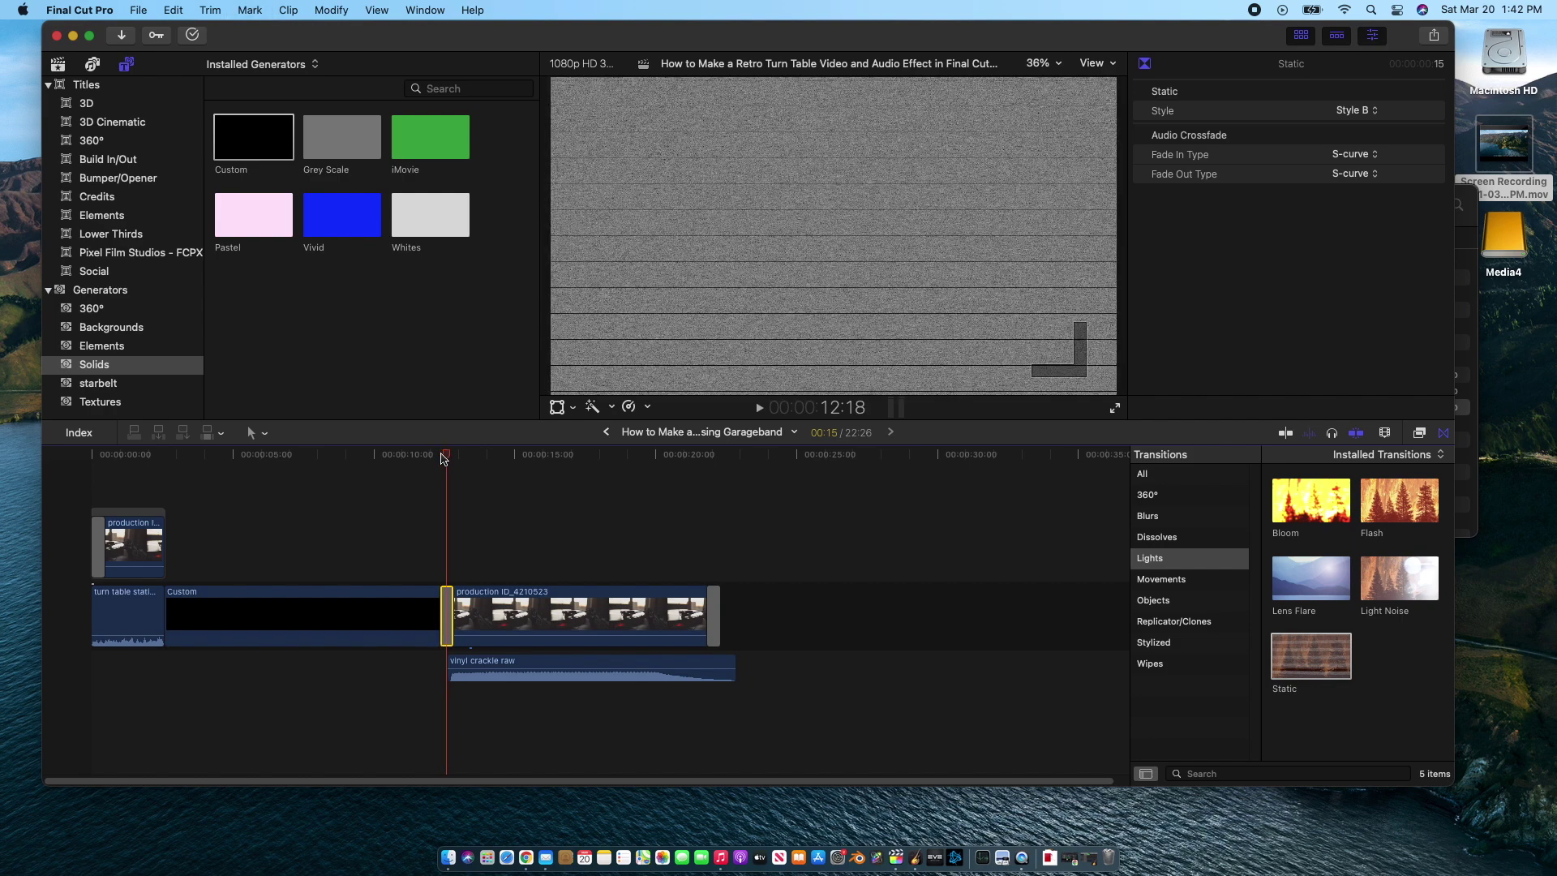
pyautogui.press('Right')
pyautogui.press('Right')
pyautogui.press('Left')
pyautogui.press('Left')
pyautogui.press('Right')
pyautogui.press('Right')
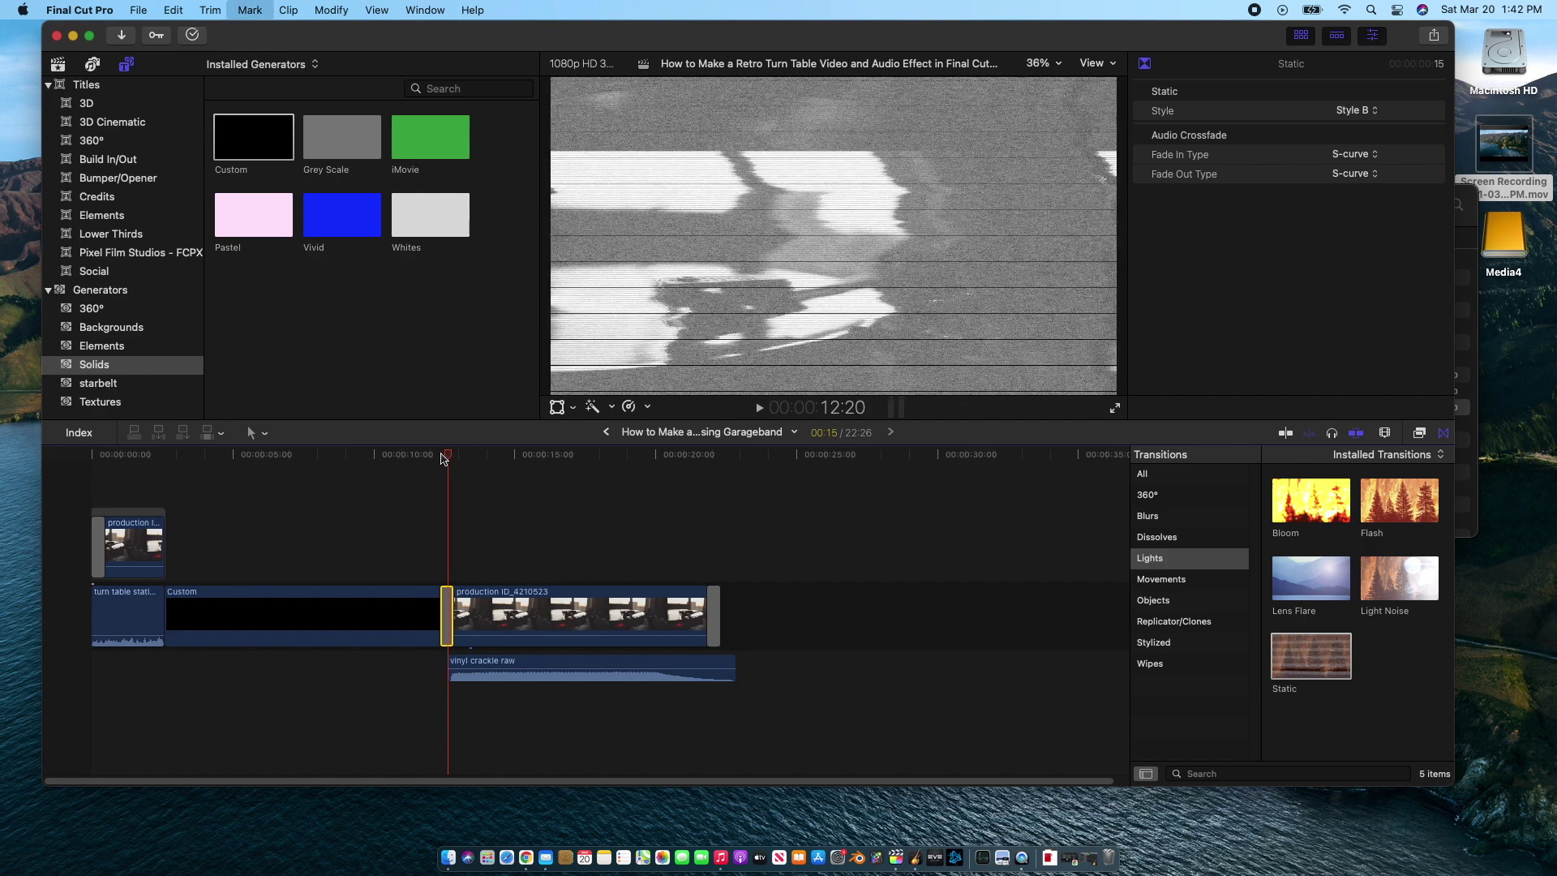
pyautogui.press('Right')
pyautogui.press('Right')
pyautogui.press('Right')
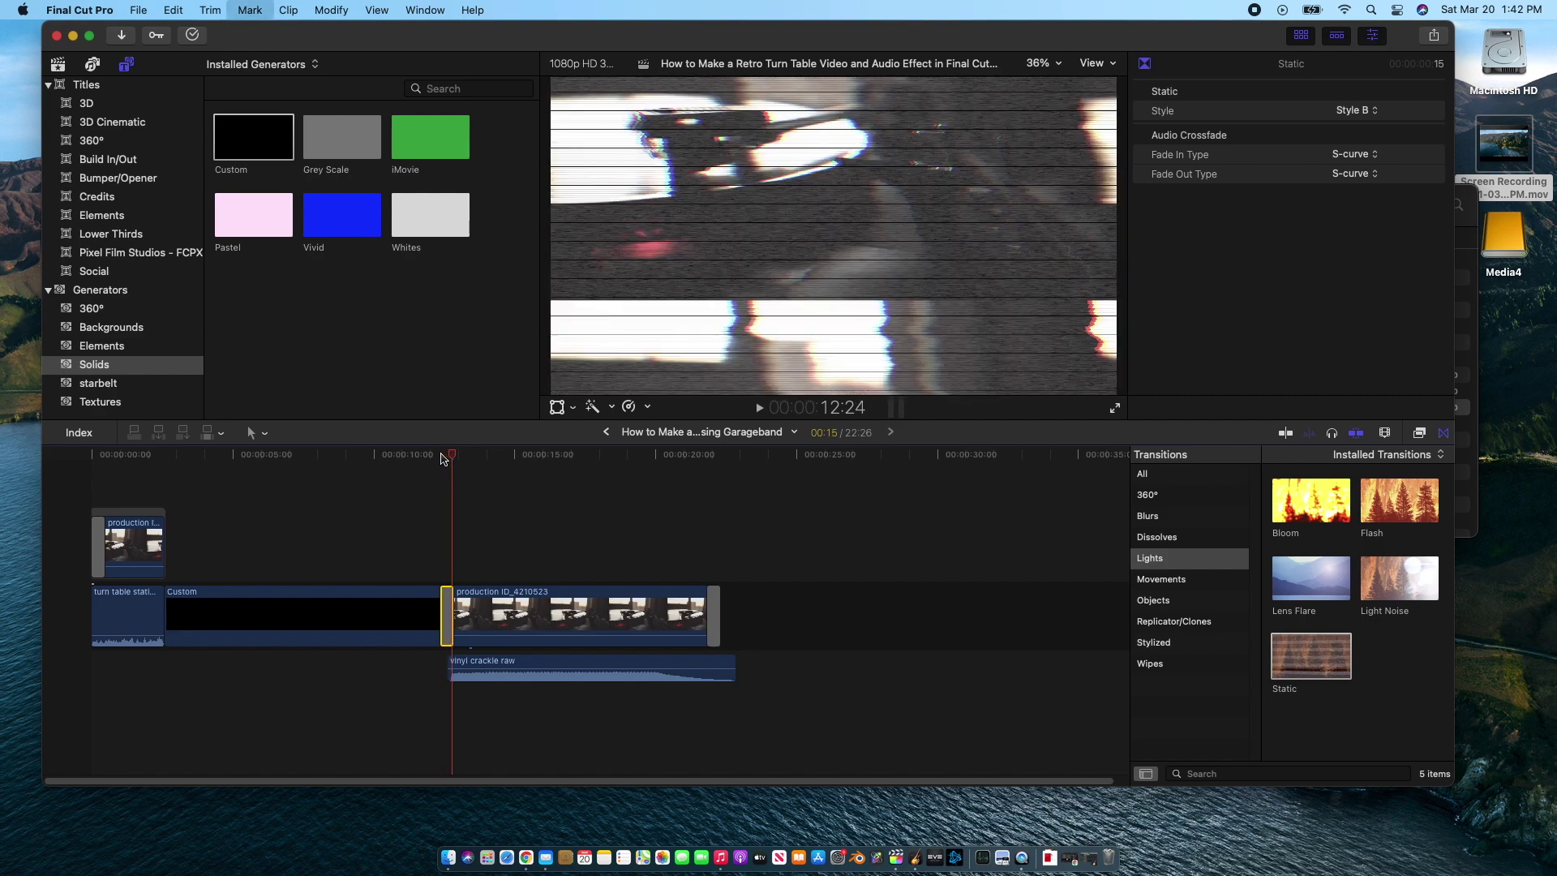
pyautogui.press('Right')
pyautogui.press('Right')
pyautogui.press('Left')
pyautogui.press('Left')
pyautogui.press('Left')
pyautogui.press('Left')
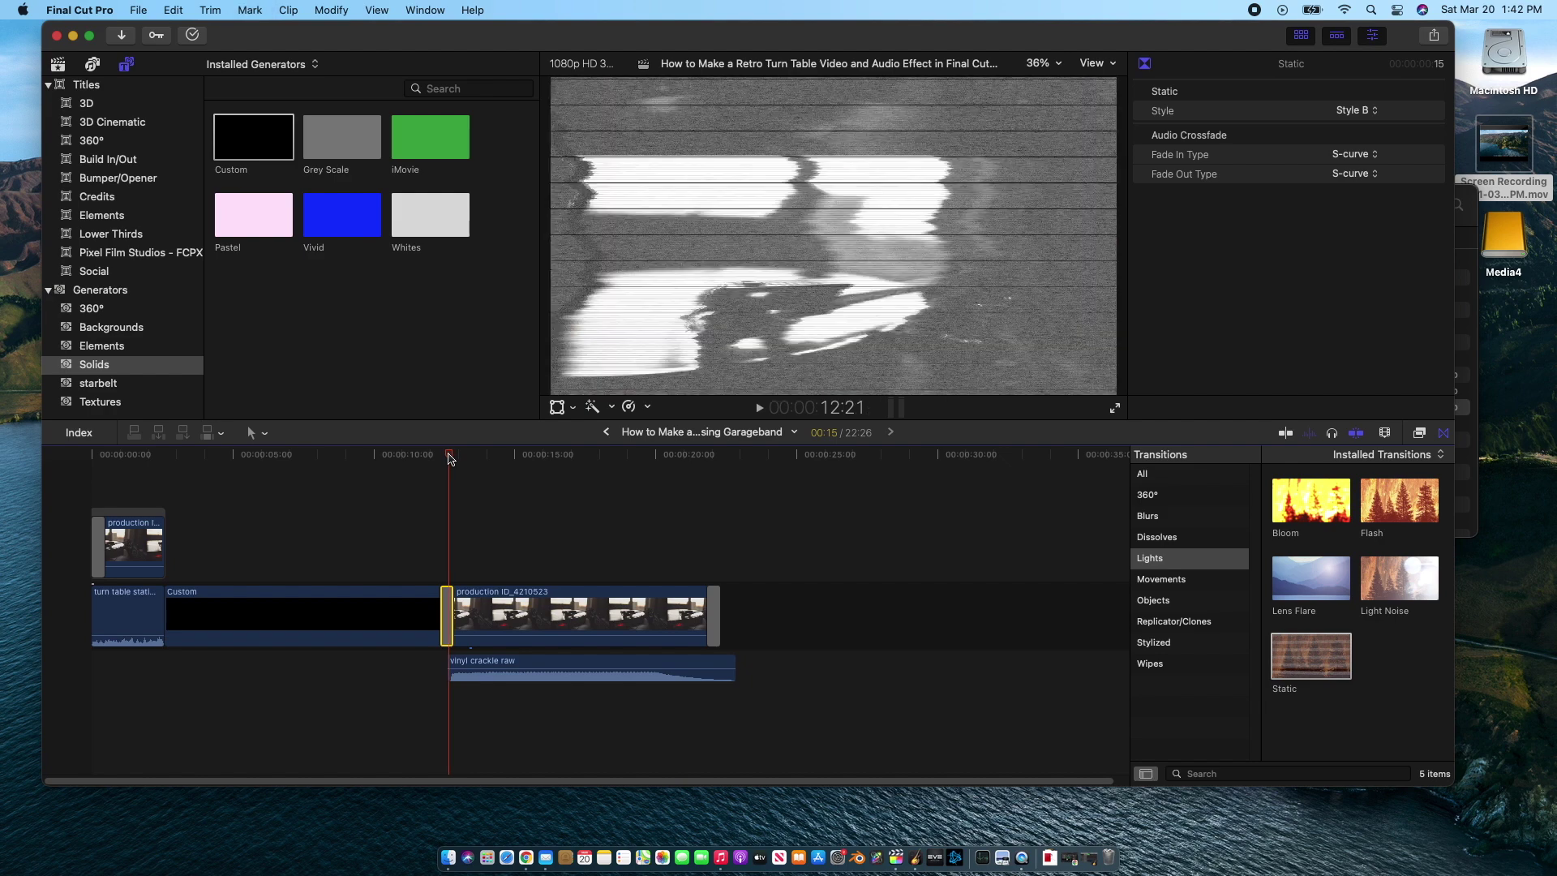
# - Play the turntable clip from its opening Static transition towards its end, and scrub back through the Bad TV rolls
pyautogui.click(441, 456)
pyautogui.press('space')
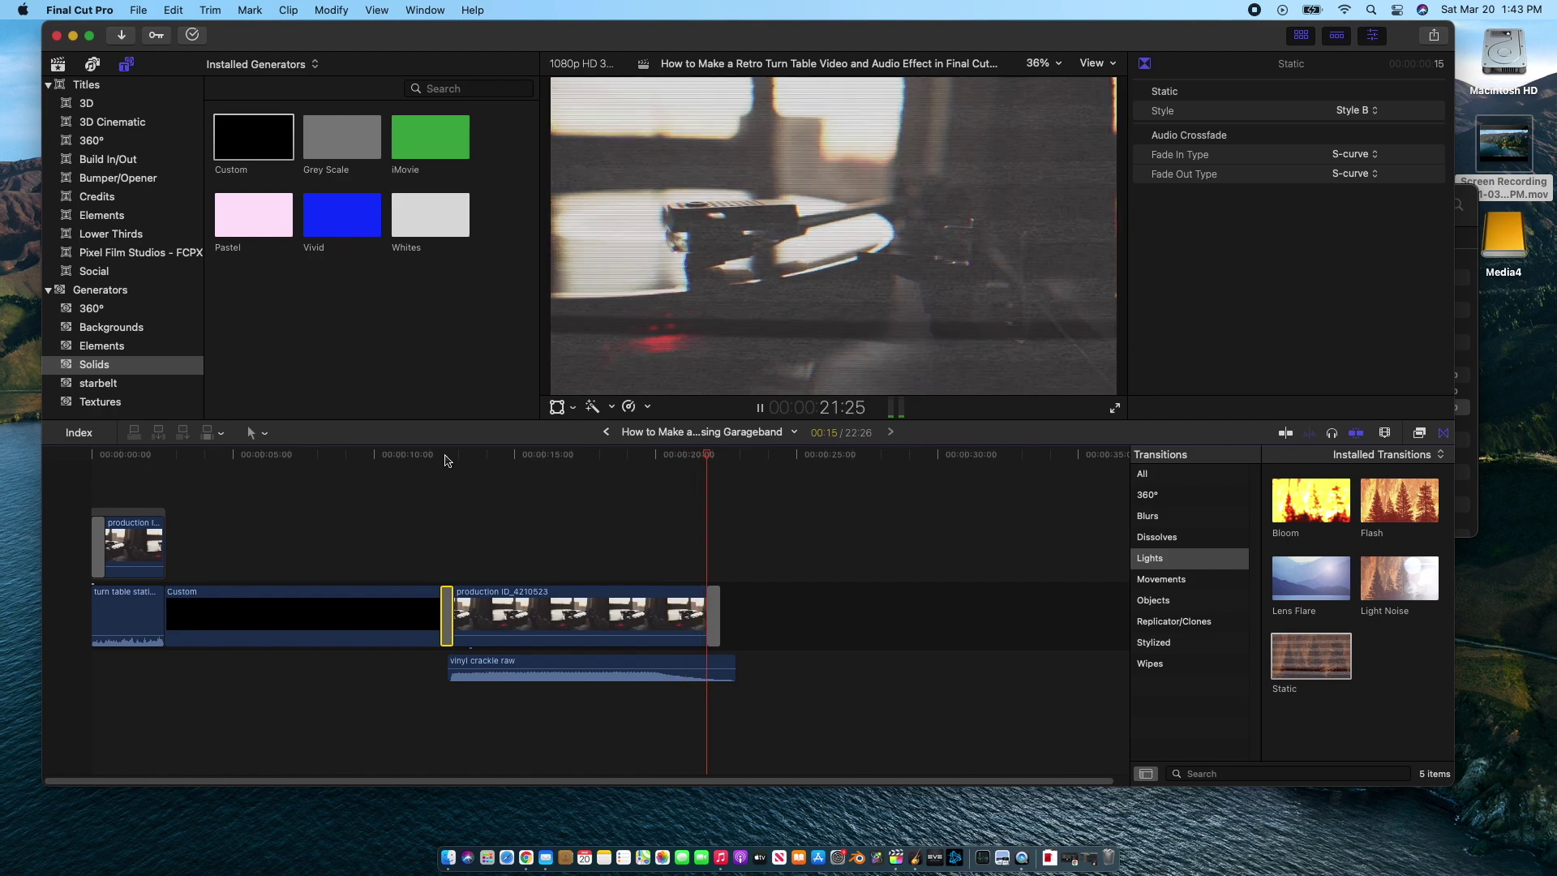
pyautogui.moveTo(736, 458); pyautogui.dragTo(481, 497)
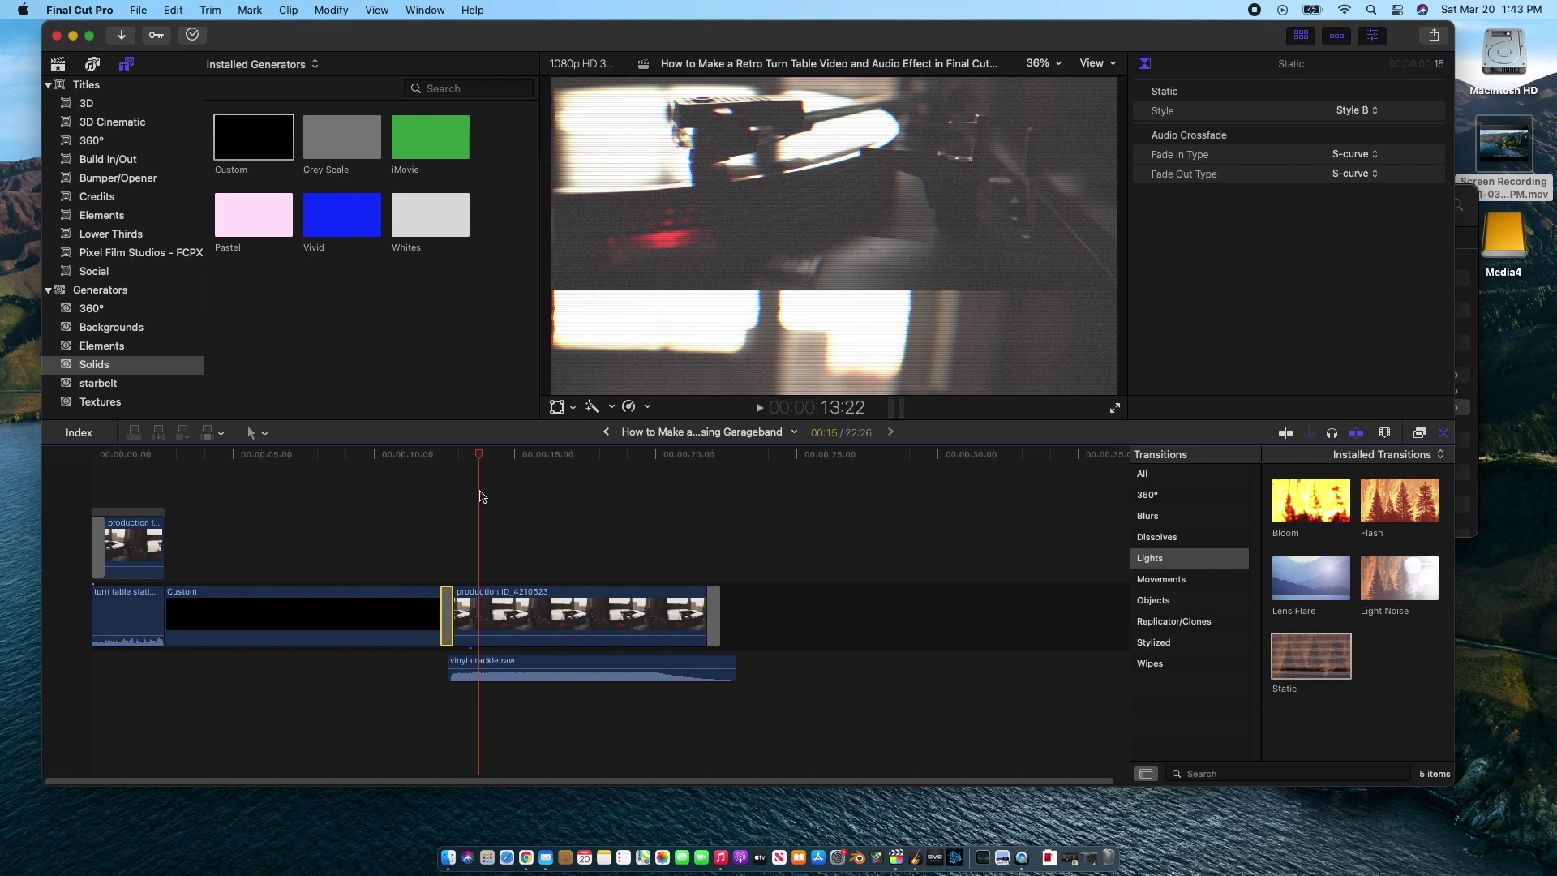
pyautogui.moveTo(479, 462); pyautogui.dragTo(565, 480)
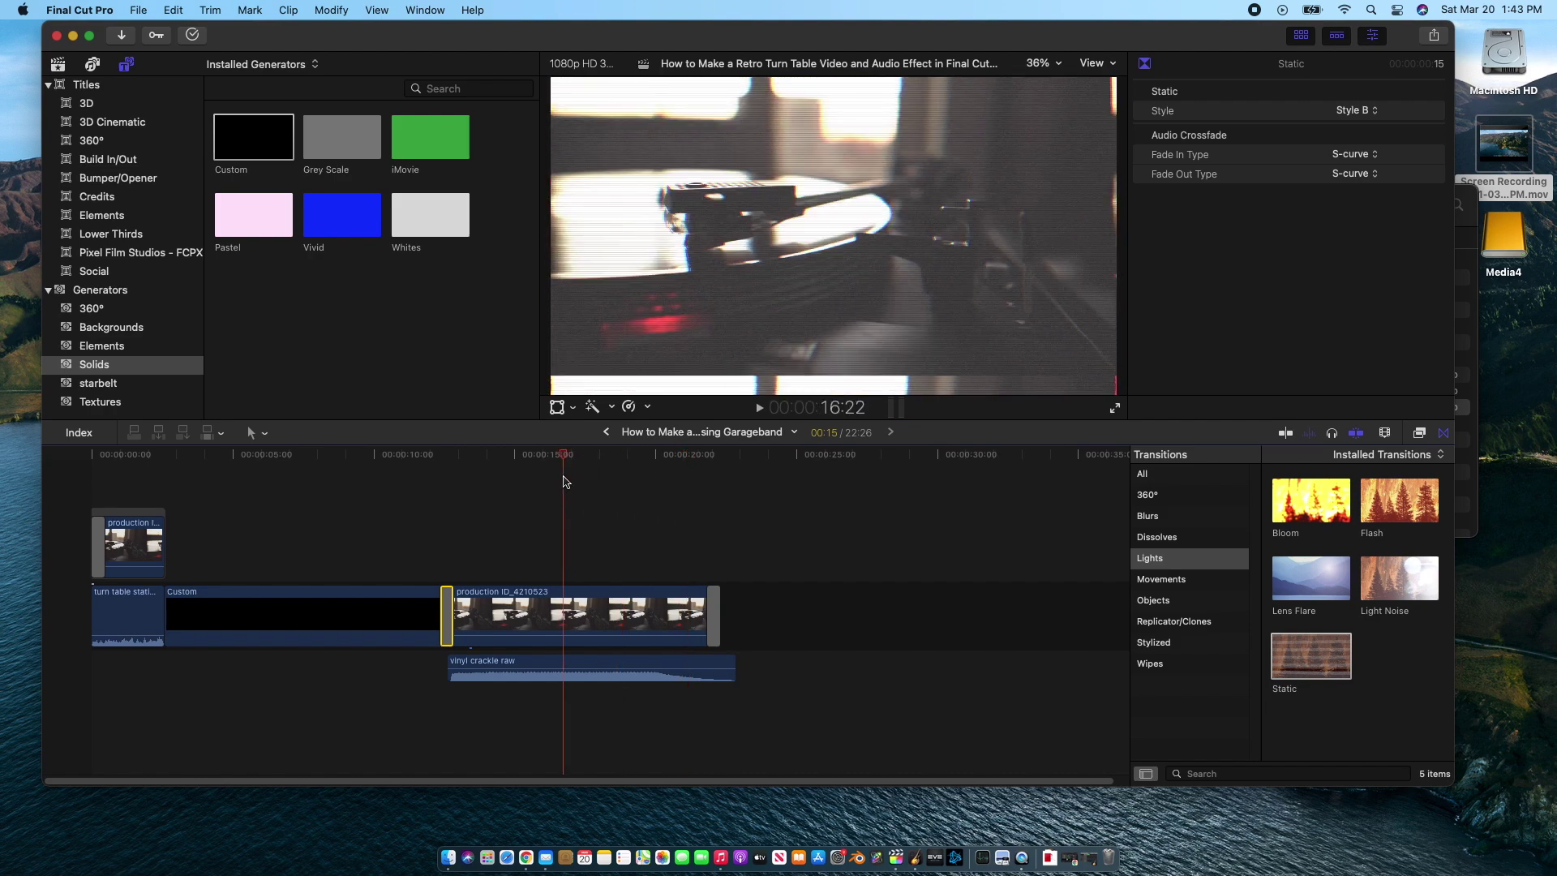